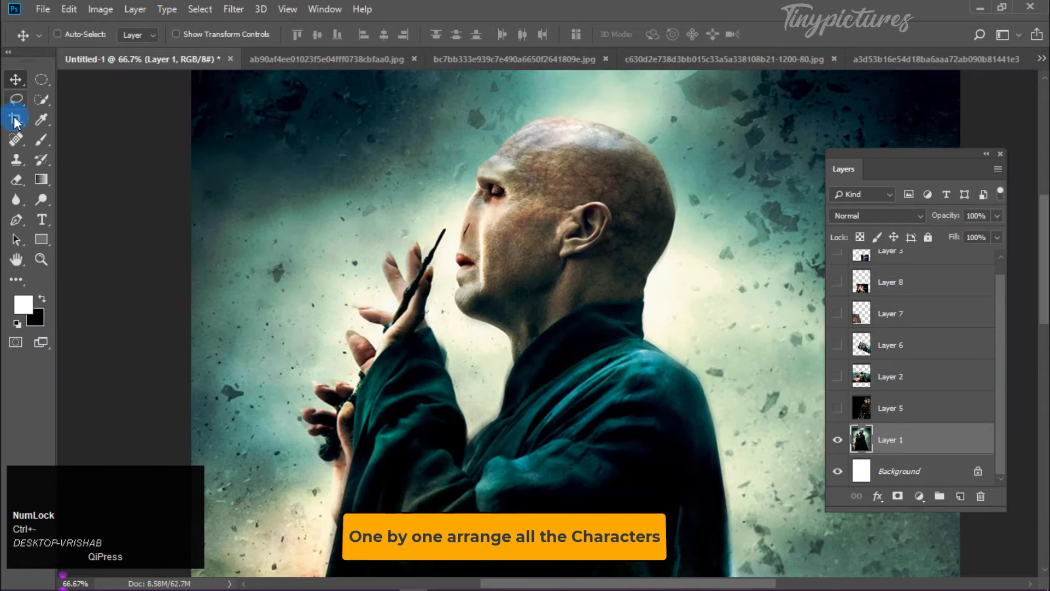
# - Trace a Pen tool path on Layer 1 from the bald character's brow over the head, down the neck to the shoulder
pyautogui.click(17, 220)
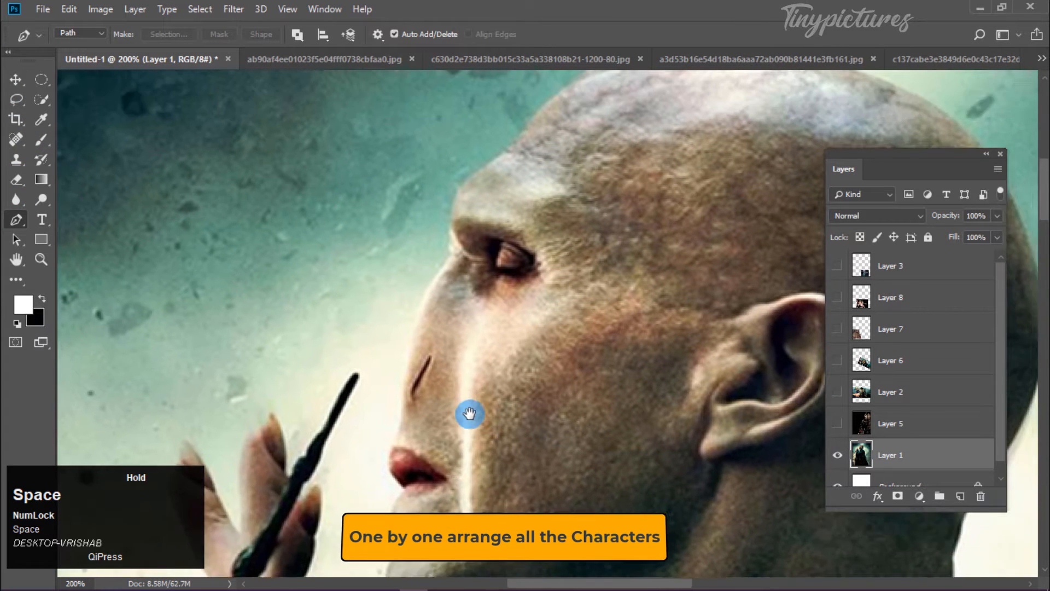
pyautogui.moveTo(468, 415); pyautogui.dragTo(429, 487)
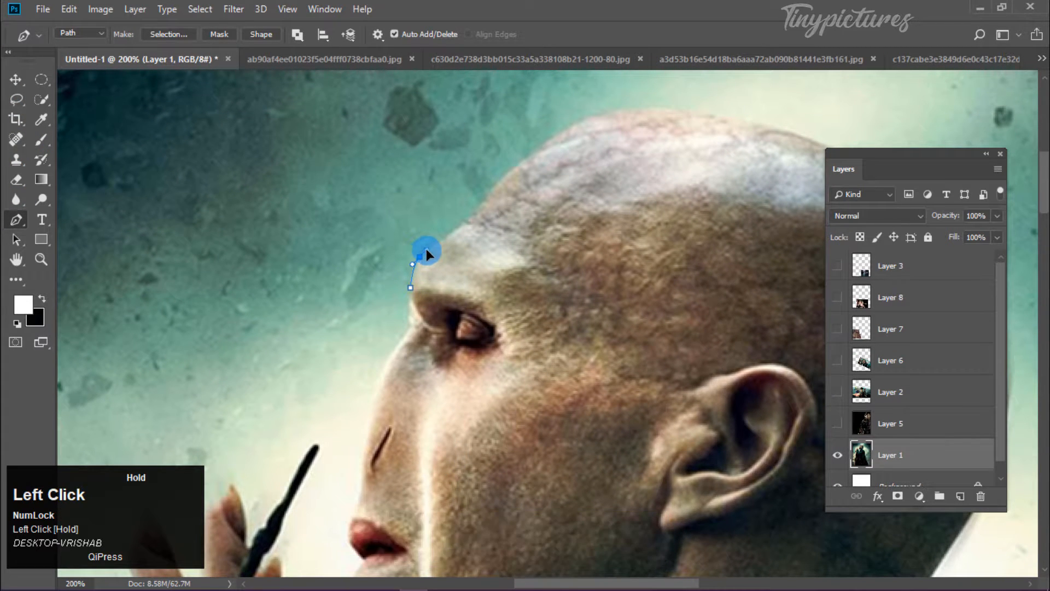
pyautogui.moveTo(474, 212); pyautogui.dragTo(476, 209)
pyautogui.moveTo(576, 123); pyautogui.dragTo(607, 110)
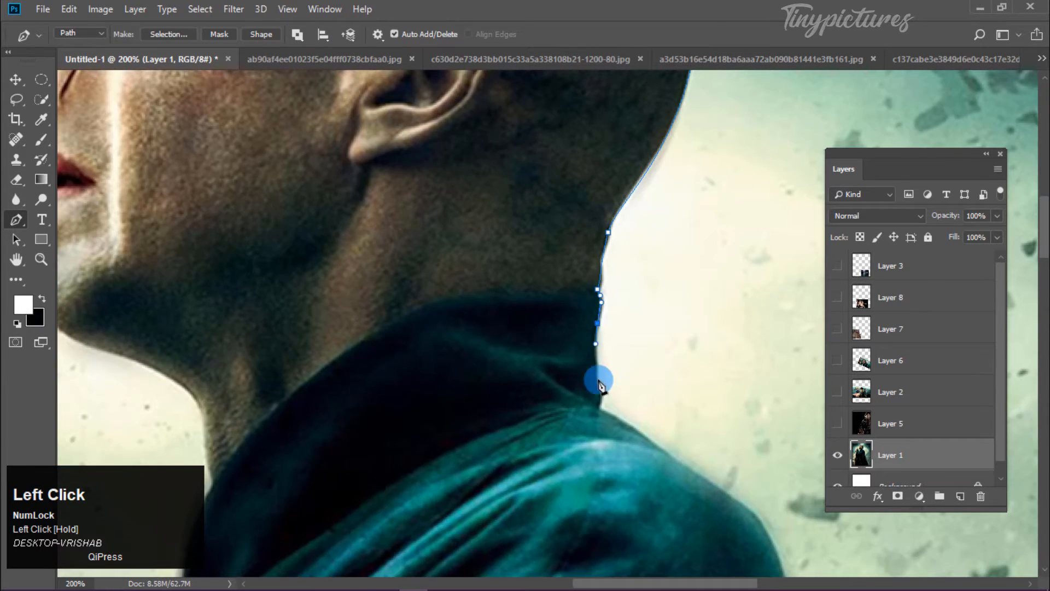
pyautogui.moveTo(599, 375); pyautogui.dragTo(726, 181)
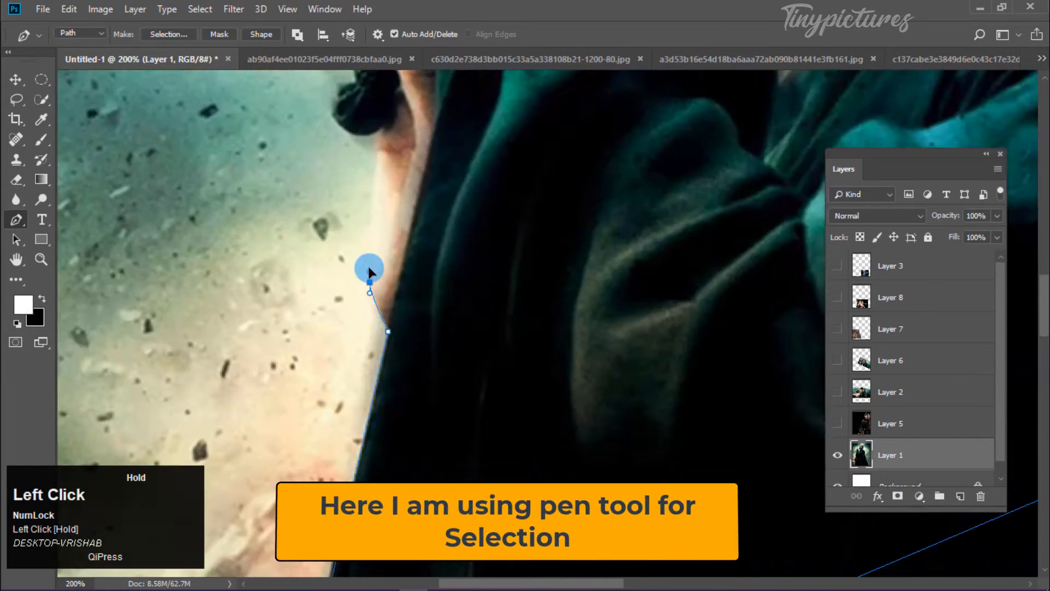
# - Continue the path up the robe, around the fingers, wand and chin, and close it at the character's face
pyautogui.moveTo(374, 218); pyautogui.dragTo(377, 222)
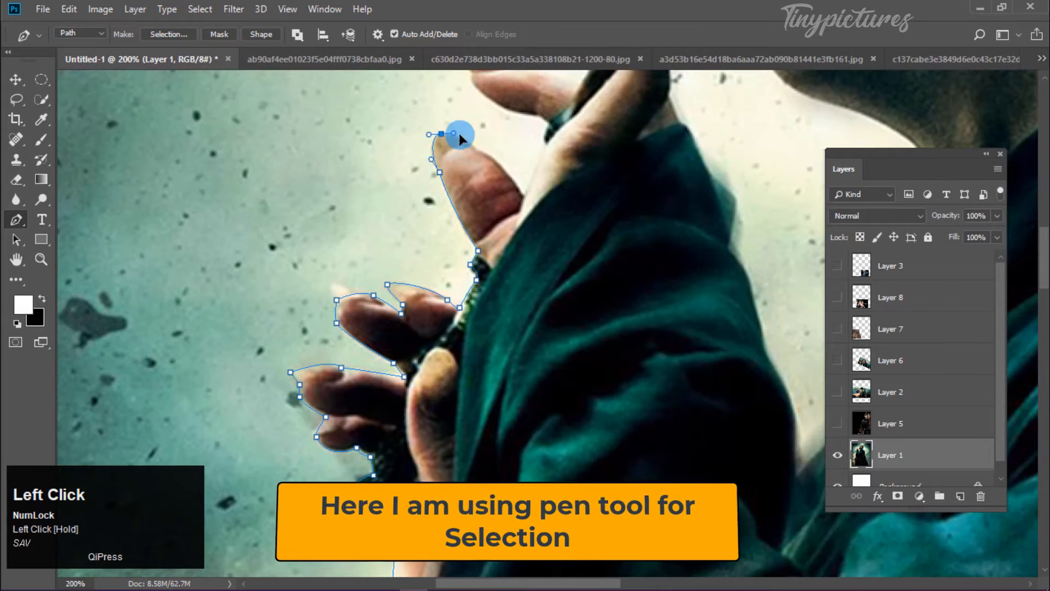
pyautogui.moveTo(576, 220); pyautogui.dragTo(598, 201)
pyautogui.moveTo(598, 201); pyautogui.dragTo(598, 202)
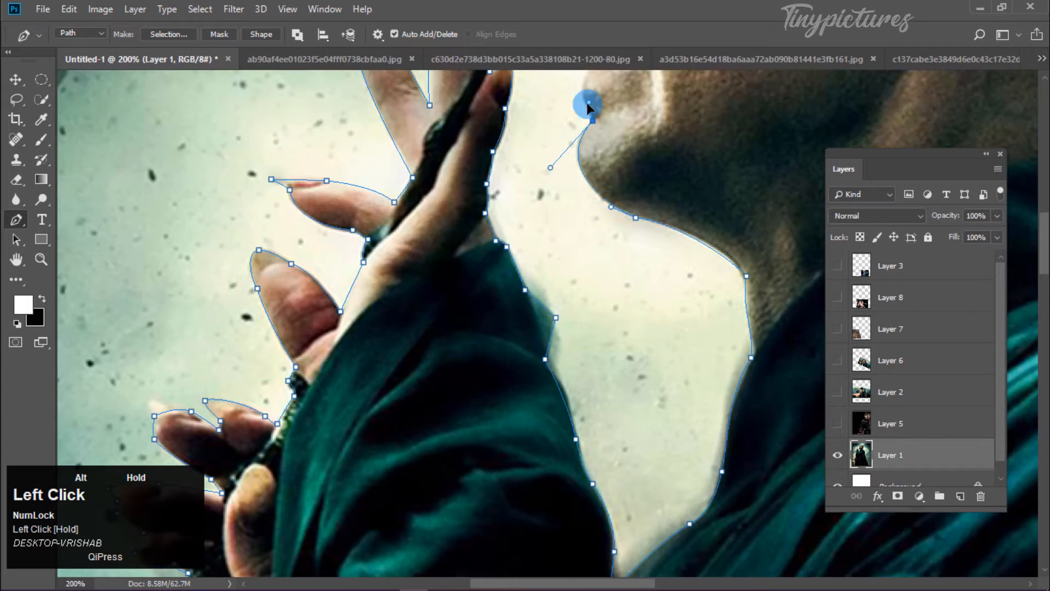
pyautogui.moveTo(617, 433); pyautogui.dragTo(635, 417)
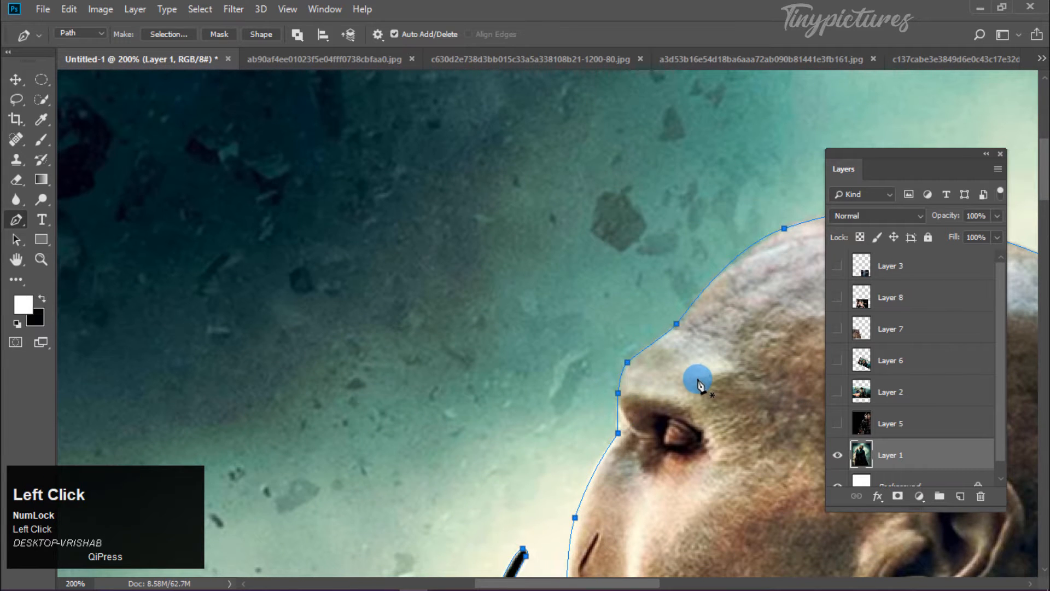
# - Convert the closed path into a new selection with 0 px feather and mask Layer 1 with it
pyautogui.hotkey('ctrl', '0')
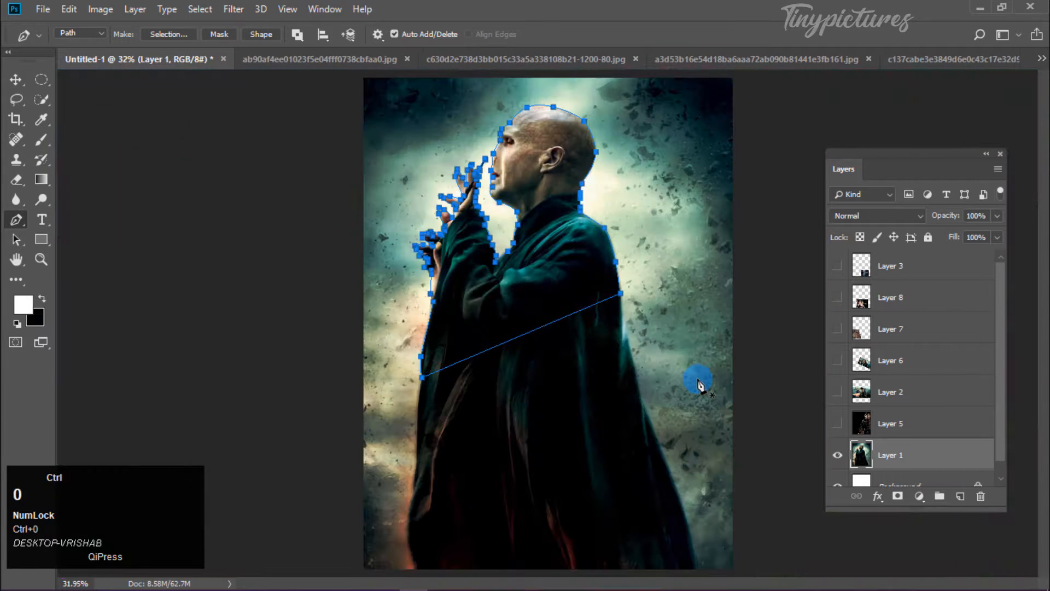
pyautogui.rightClick(541, 240)
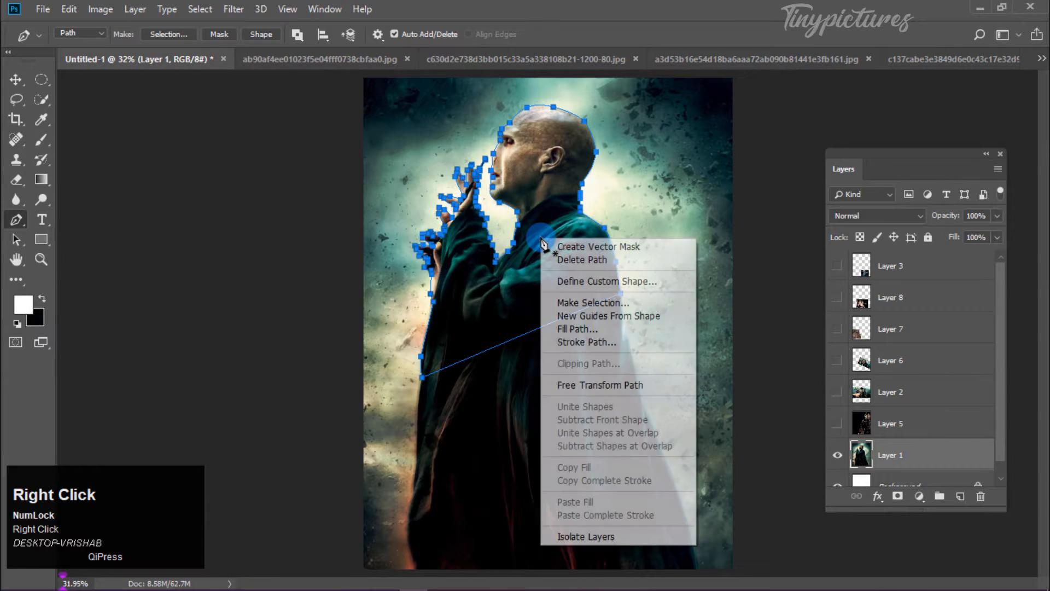
pyautogui.click(623, 299)
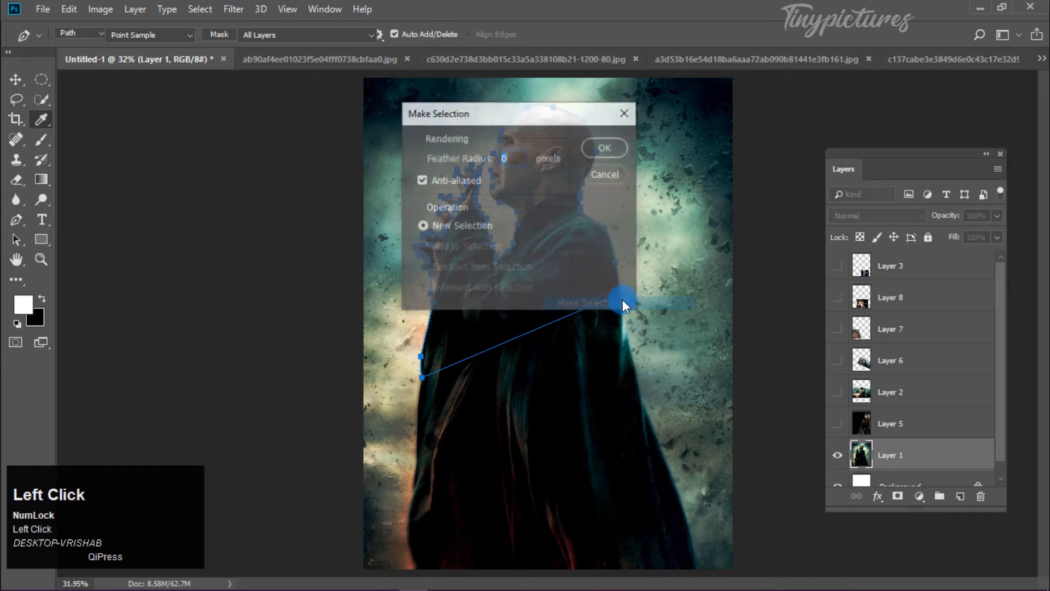
pyautogui.click(604, 151)
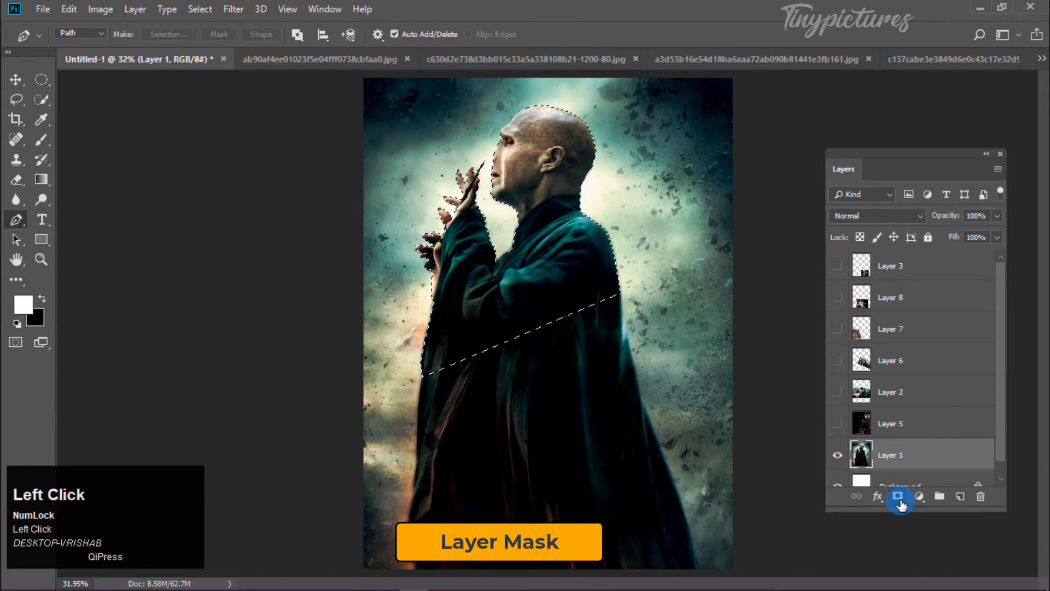
pyautogui.click(898, 497)
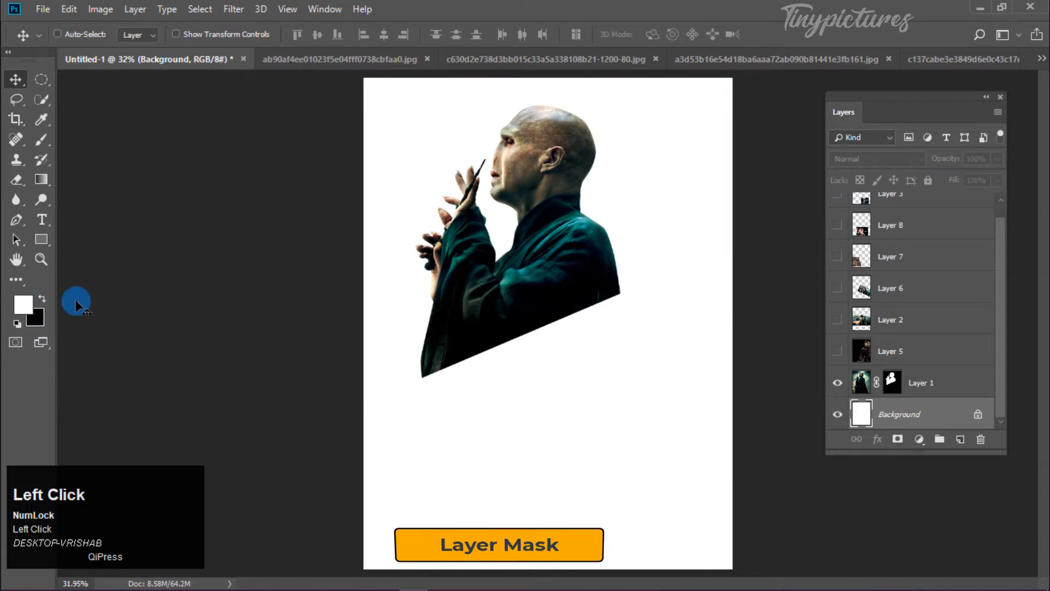
# - Fill the Background layer with black and bring the Galaxia.jpeg image into the composition directly above it
pyautogui.hotkey('alt', 'BackSpace')
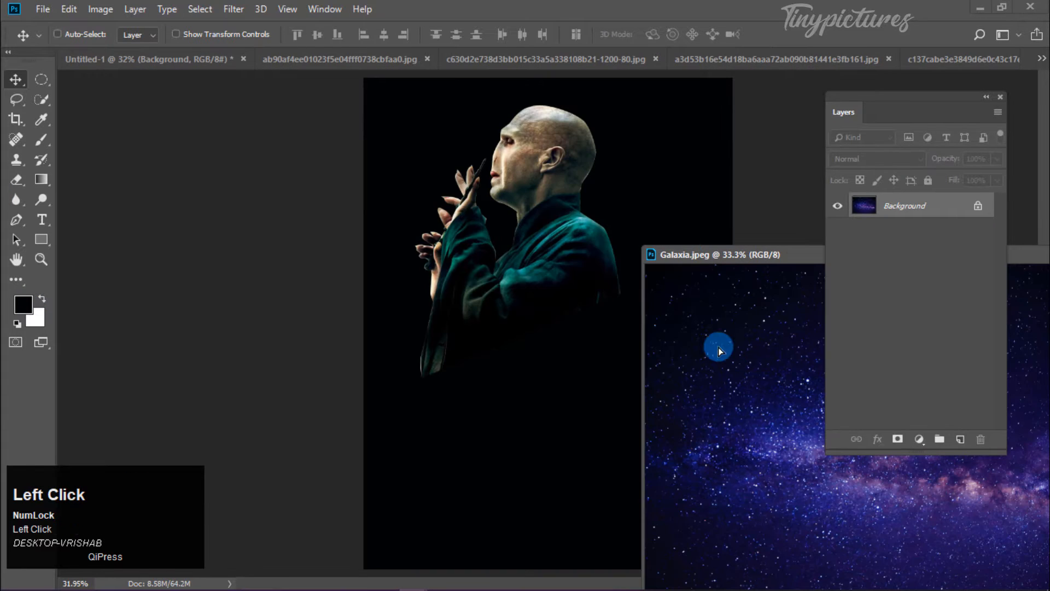
pyautogui.moveTo(717, 346); pyautogui.dragTo(601, 186)
pyautogui.moveTo(704, 251); pyautogui.dragTo(202, 254)
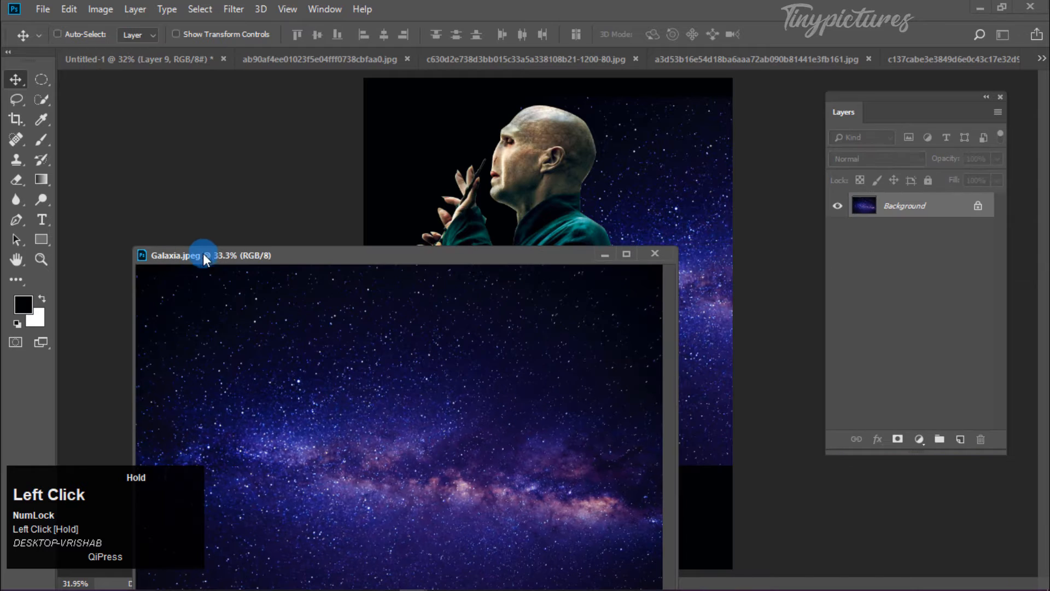
pyautogui.click(655, 254)
# - Rotate the galaxy layer 90 degrees and enlarge it so that it fills the whole canvas
pyautogui.hotkey('ctrl', 't')
pyautogui.moveTo(336, 394); pyautogui.dragTo(305, 93)
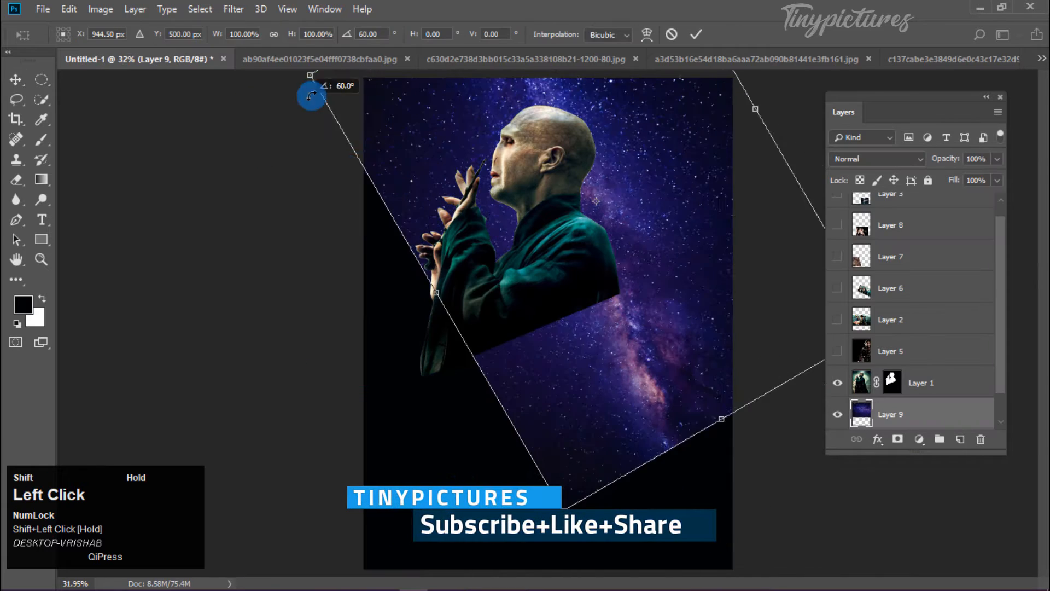
pyautogui.moveTo(647, 423); pyautogui.dragTo(473, 462)
pyautogui.moveTo(722, 389); pyautogui.dragTo(733, 587)
pyautogui.moveTo(525, 413); pyautogui.dragTo(531, 326)
pyautogui.moveTo(607, 423); pyautogui.dragTo(706, 569)
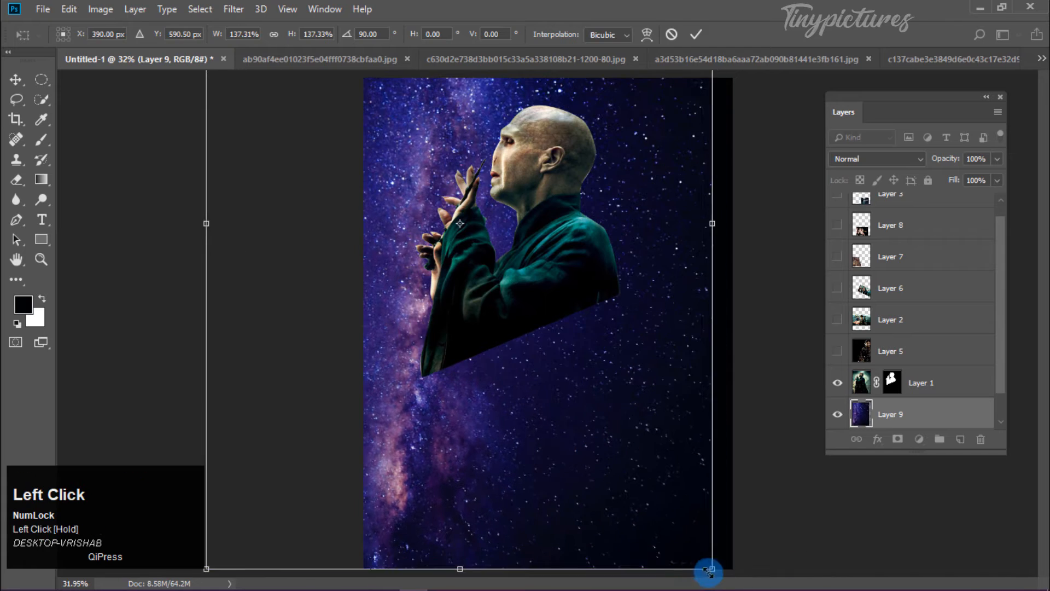
pyautogui.moveTo(582, 439); pyautogui.dragTo(581, 442)
pyautogui.press('Return')
# - Scale the masked character on Layer 1 proportionally to 126% and position it in the upper part of the canvas
pyautogui.click(853, 377)
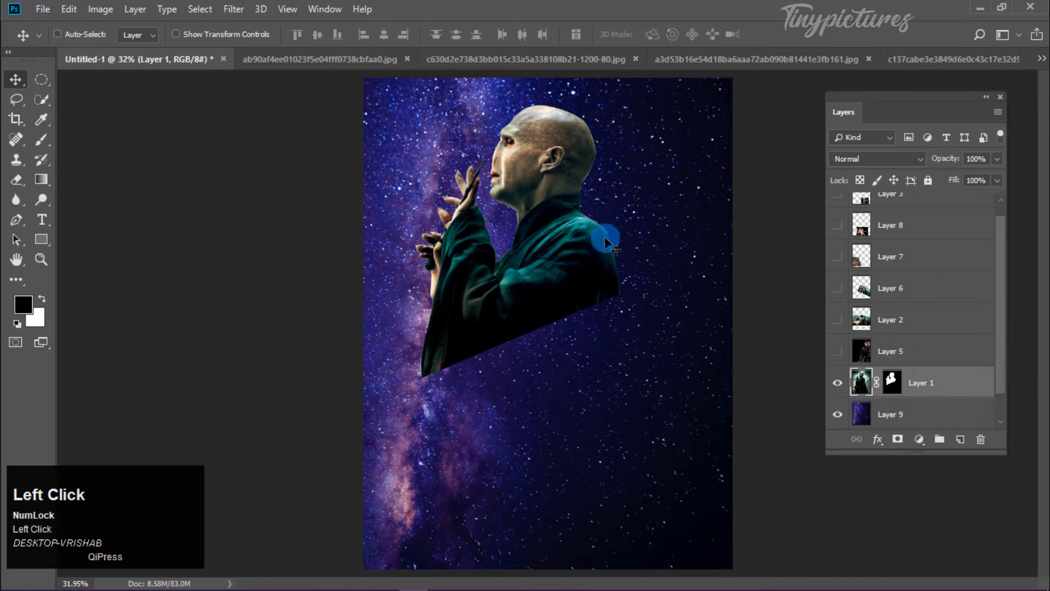
pyautogui.moveTo(574, 253); pyautogui.dragTo(581, 240)
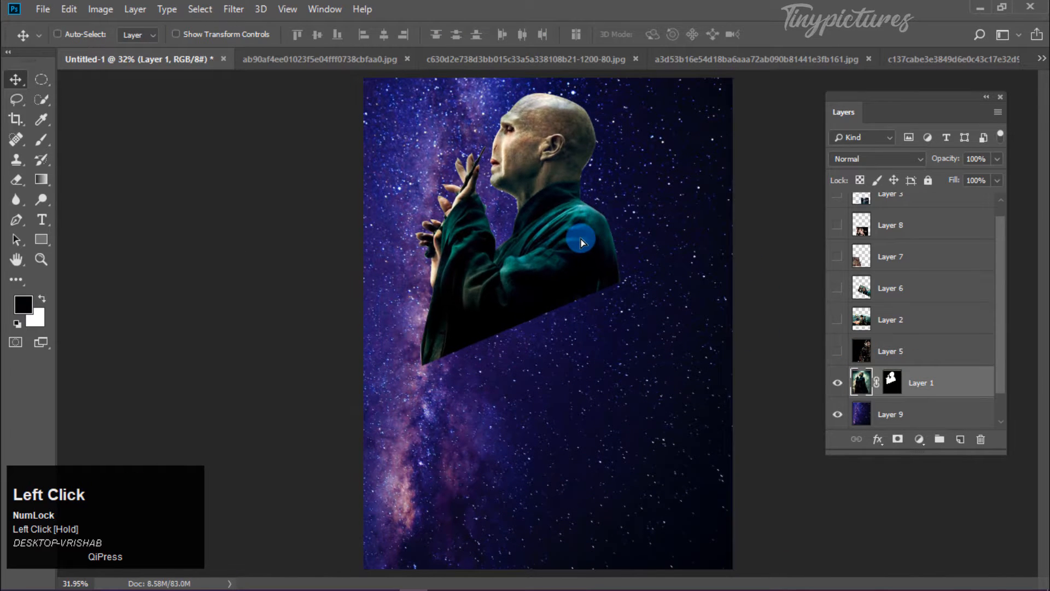
pyautogui.hotkey('ctrl', 't')
pyautogui.click(274, 34)
pyautogui.moveTo(217, 34); pyautogui.dragTo(242, 32)
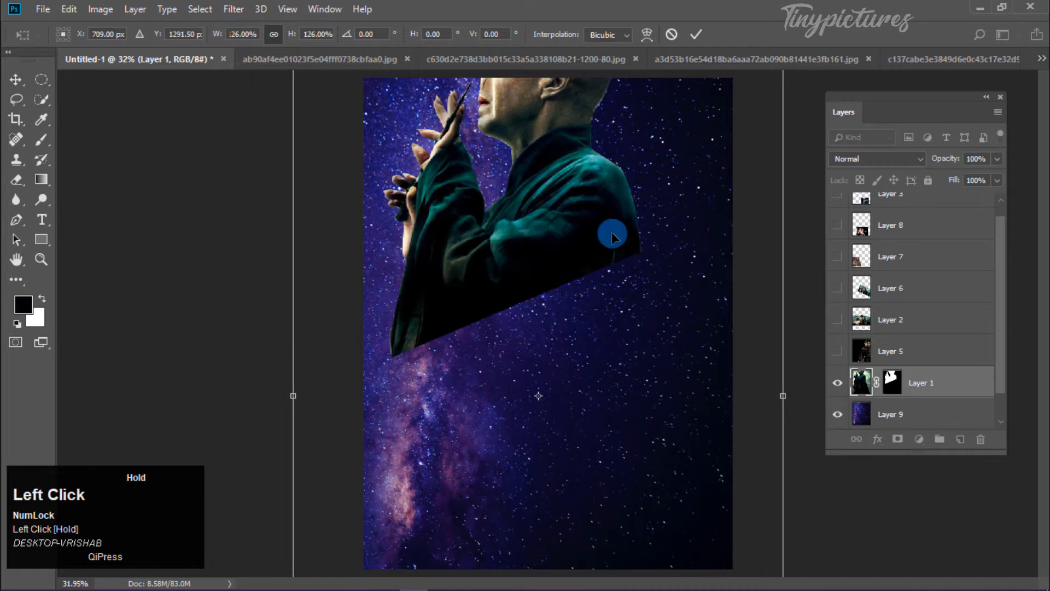
pyautogui.moveTo(611, 234); pyautogui.dragTo(584, 304)
pyautogui.press('Return')
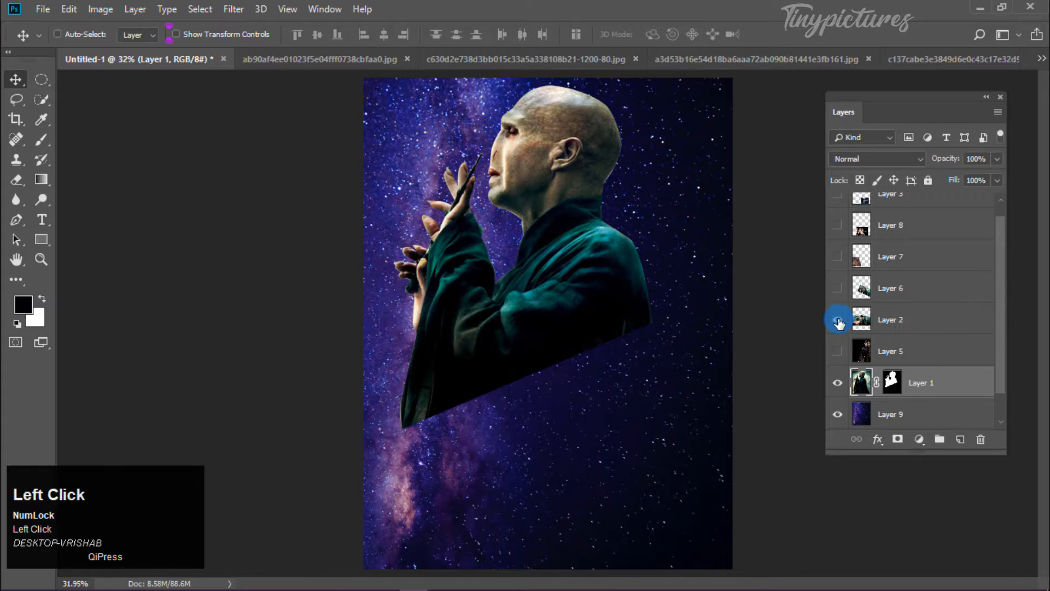
# - Show Layer 2 and select its three characters with the Quick Selection tool, leaving out the background around the hair
pyautogui.click(838, 320)
pyautogui.hotkey('ctrl', '+')
pyautogui.hotkey('ctrl', '+')
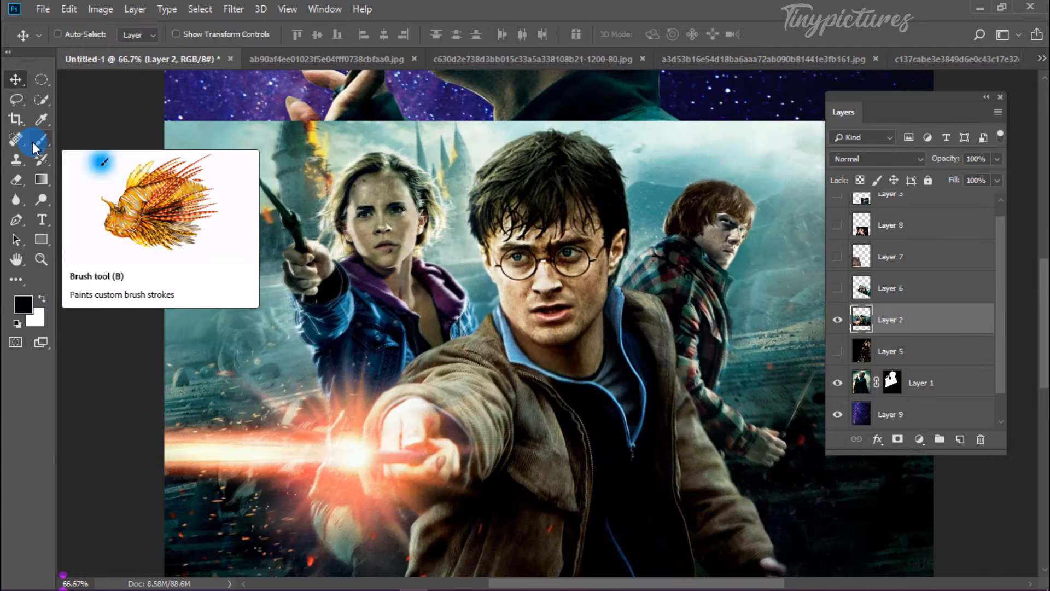
pyautogui.click(41, 99)
pyautogui.moveTo(378, 333)
pyautogui.mouseDown()
pyautogui.moveTo(383, 244)
pyautogui.moveTo(361, 208)
pyautogui.mouseUp()
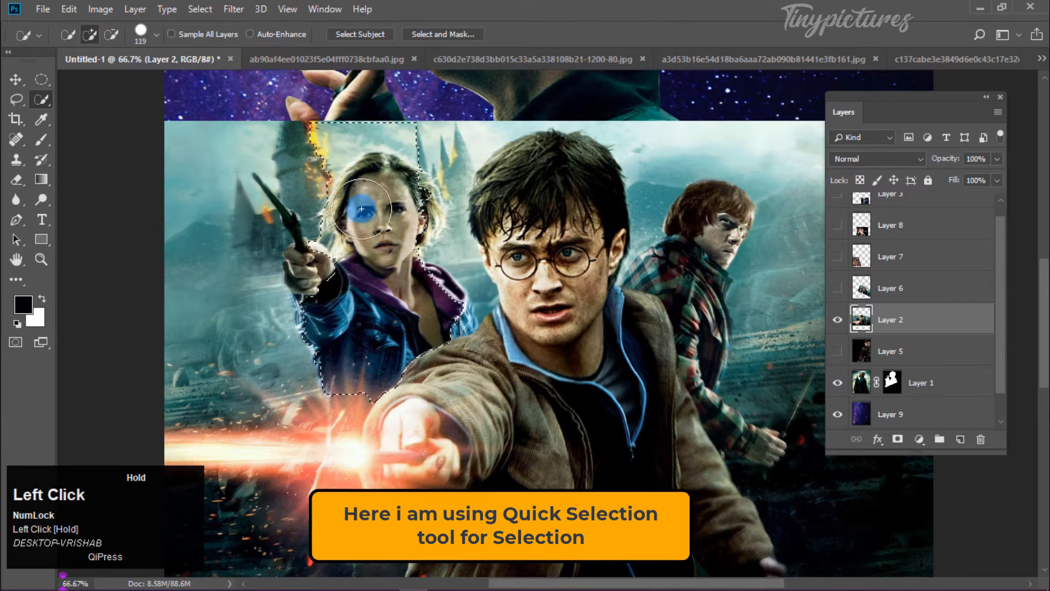
pyautogui.keyDown('alt'); pyautogui.rightClick(315, 178); pyautogui.keyUp('alt')
pyautogui.moveTo(337, 150); pyautogui.dragTo(399, 143)
pyautogui.click(425, 179)
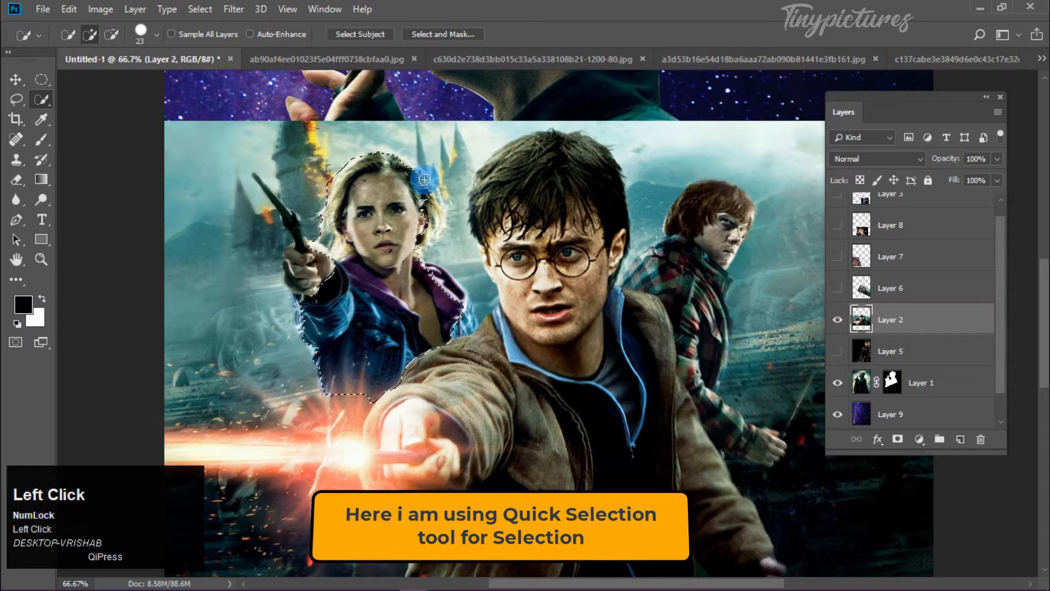
pyautogui.moveTo(425, 179)
pyautogui.mouseDown()
pyautogui.moveTo(432, 246)
pyautogui.moveTo(301, 250)
pyautogui.moveTo(350, 487)
pyautogui.moveTo(650, 323)
pyautogui.mouseUp()
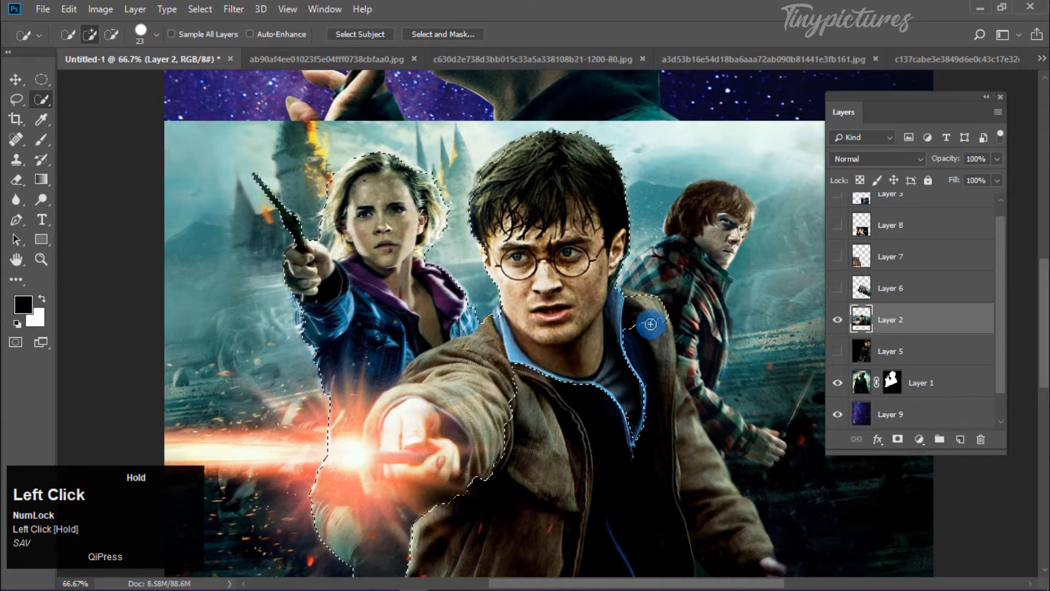
pyautogui.press('space')
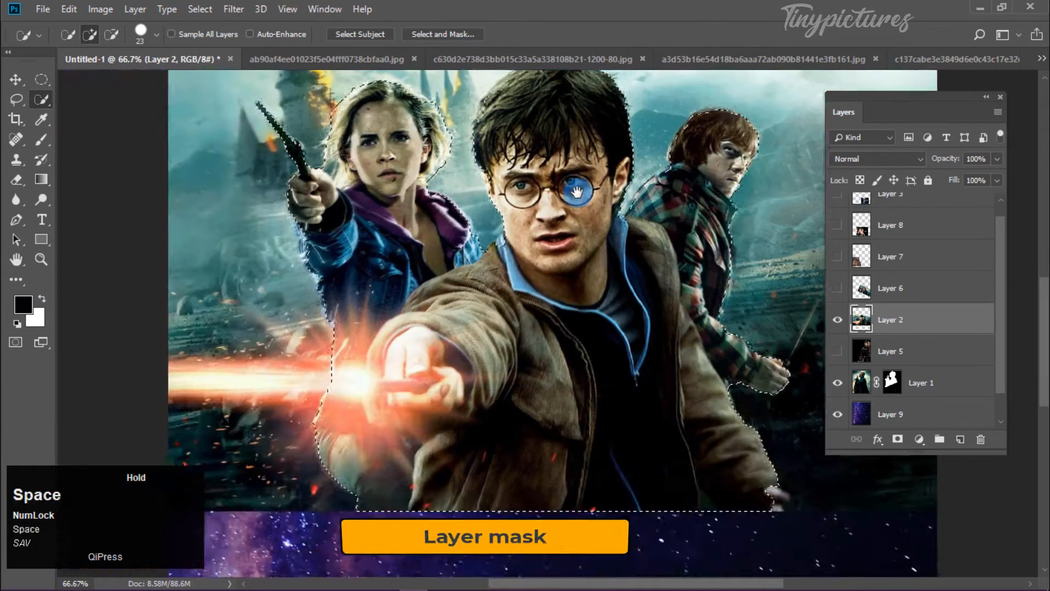
# - Mask Layer 2 to the selected trio and reposition them over the bald character's robe
pyautogui.click(897, 439)
pyautogui.moveTo(489, 182); pyautogui.dragTo(434, 241)
pyautogui.hotkey('ctrl', '-')
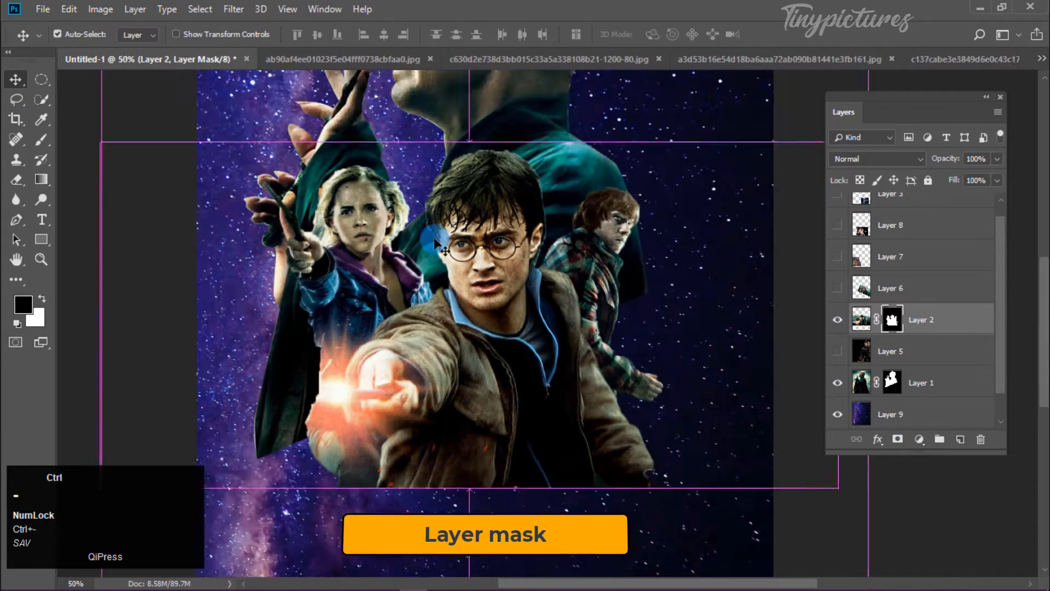
# - Refine Layer 2's mask around the three characters' hair with the Refine Edge Brush in Select and Mask
pyautogui.click(305, 62)
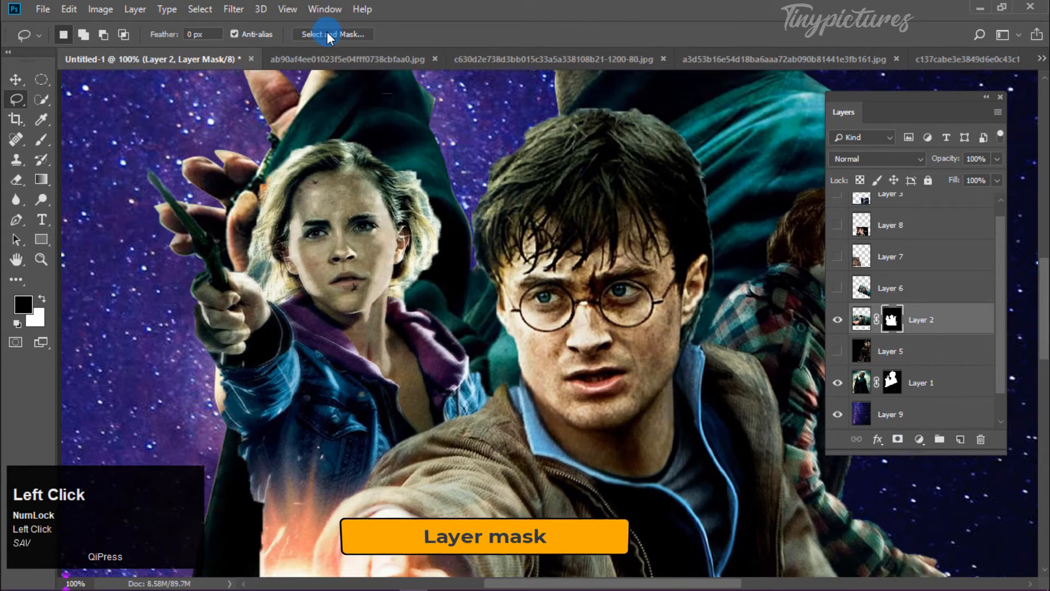
pyautogui.click(327, 34)
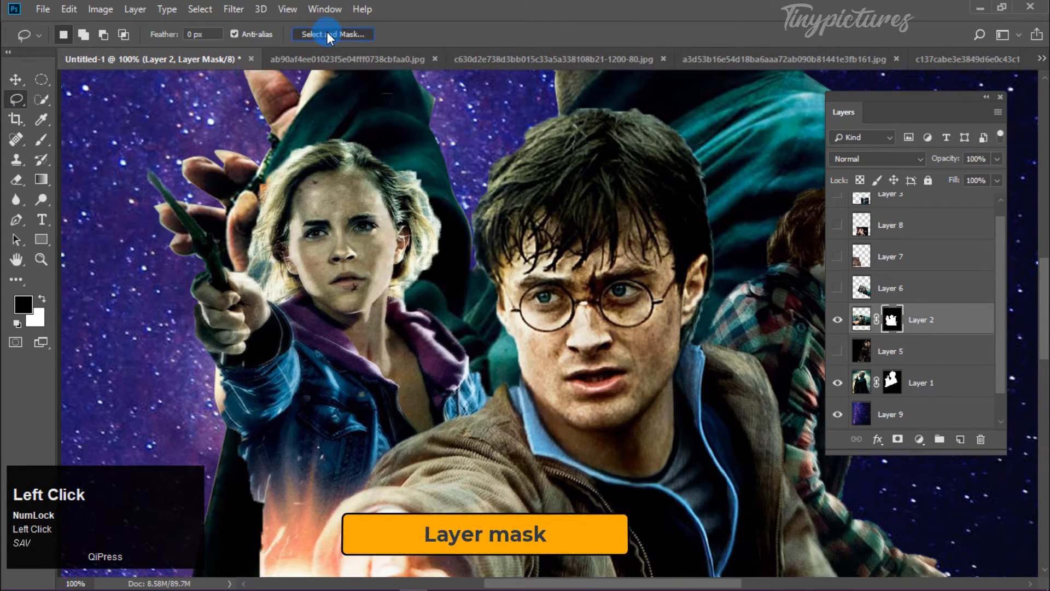
pyautogui.press('r')
pyautogui.moveTo(410, 214)
pyautogui.mouseDown()
pyautogui.moveTo(394, 174)
pyautogui.moveTo(406, 213)
pyautogui.mouseUp()
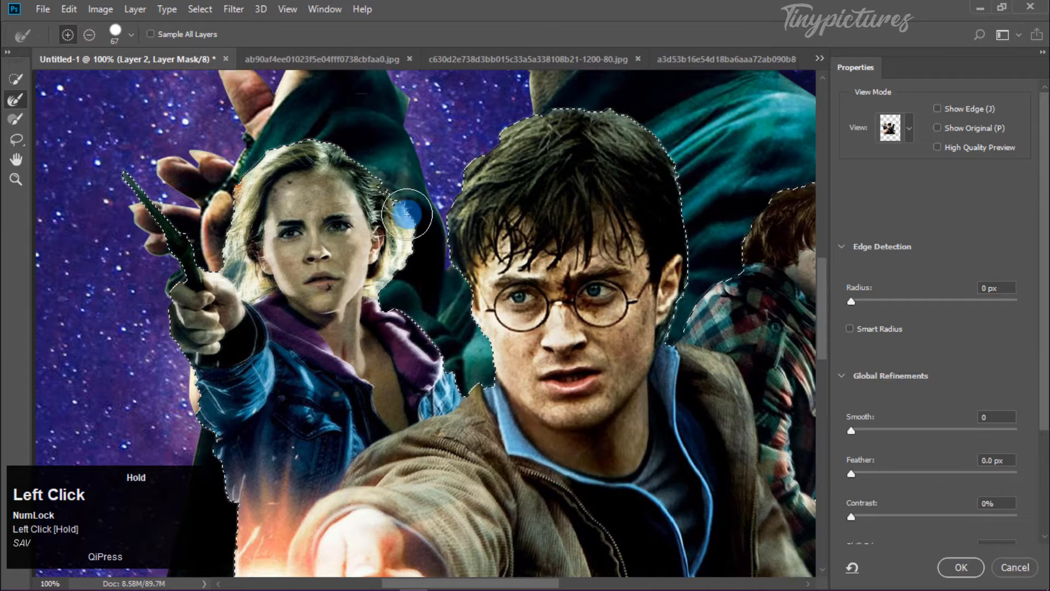
pyautogui.moveTo(236, 138)
pyautogui.mouseDown()
pyautogui.moveTo(378, 135)
pyautogui.moveTo(248, 123)
pyautogui.moveTo(212, 180)
pyautogui.mouseUp()
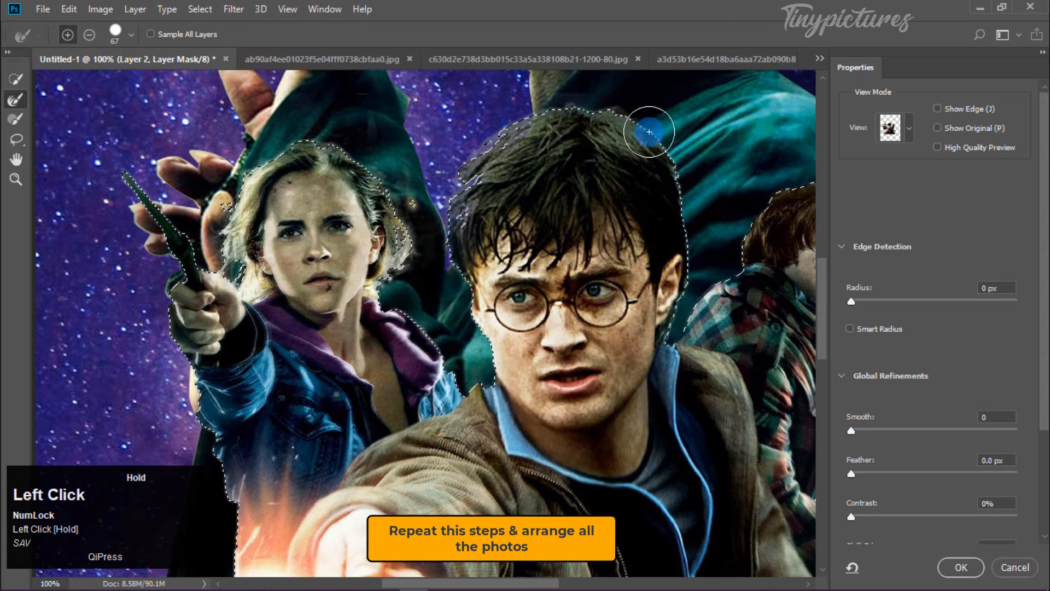
pyautogui.moveTo(703, 173); pyautogui.dragTo(361, 181)
pyautogui.moveTo(383, 246); pyautogui.dragTo(506, 214)
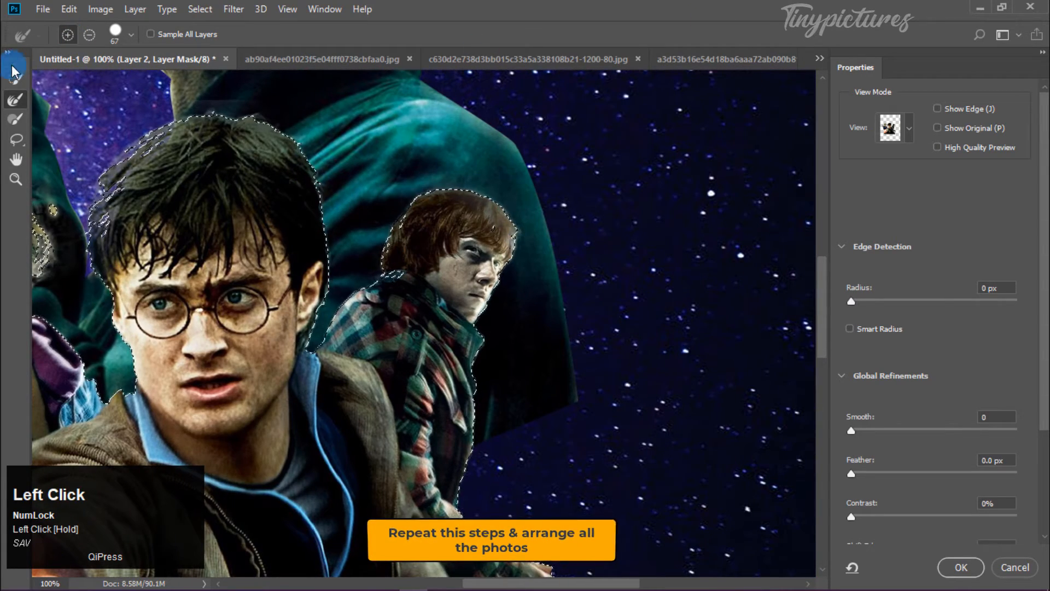
pyautogui.click(961, 567)
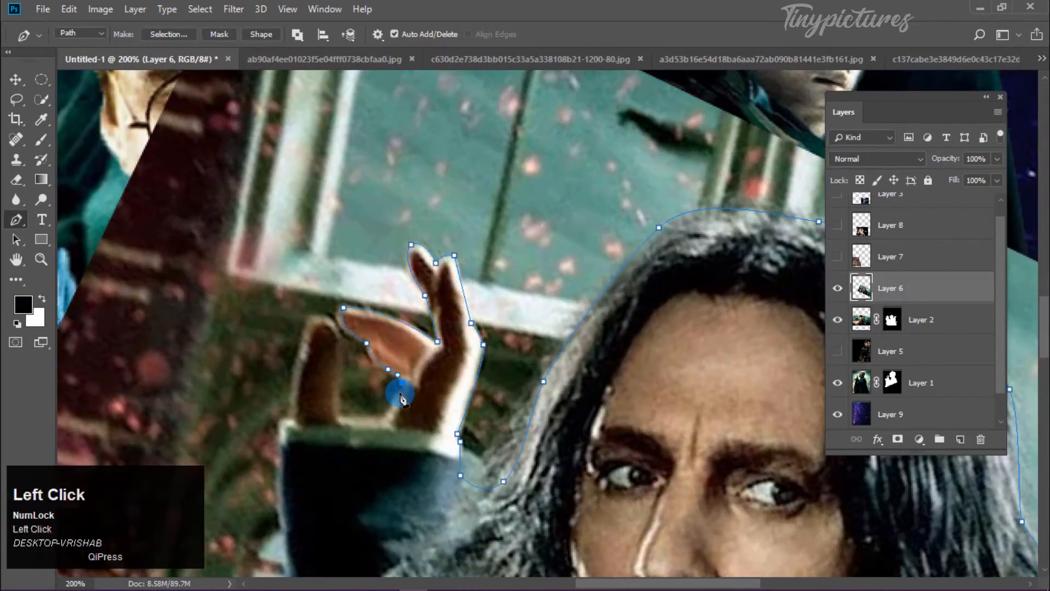
# - Switch to the ab90af4ee01023f5e04fff0738cbfaa0.jpg source image of the robed character
pyautogui.click(395, 60)
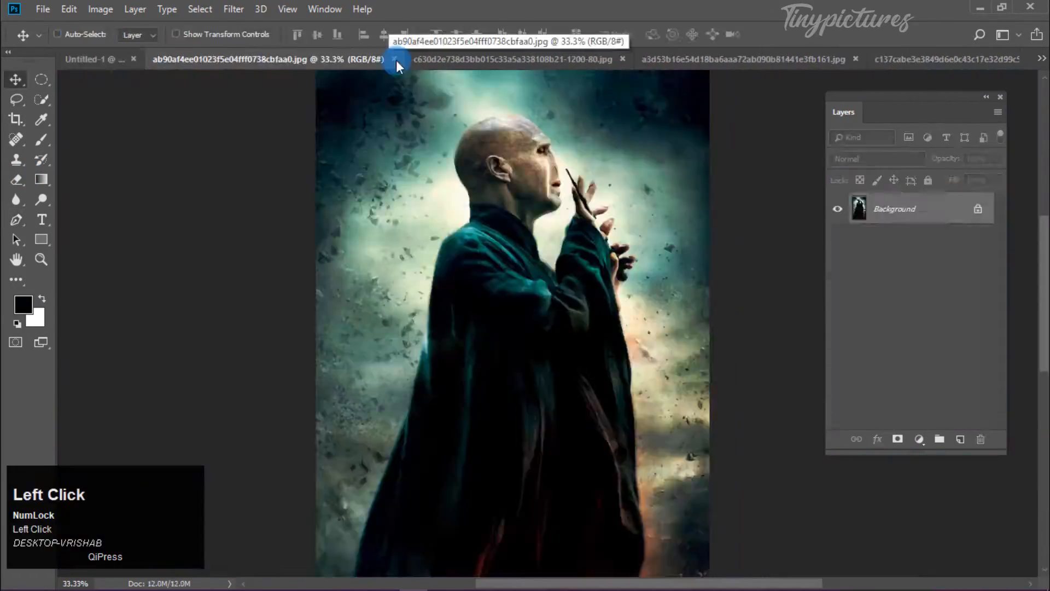
pyautogui.moveTo(453, 352); pyautogui.dragTo(423, 443)
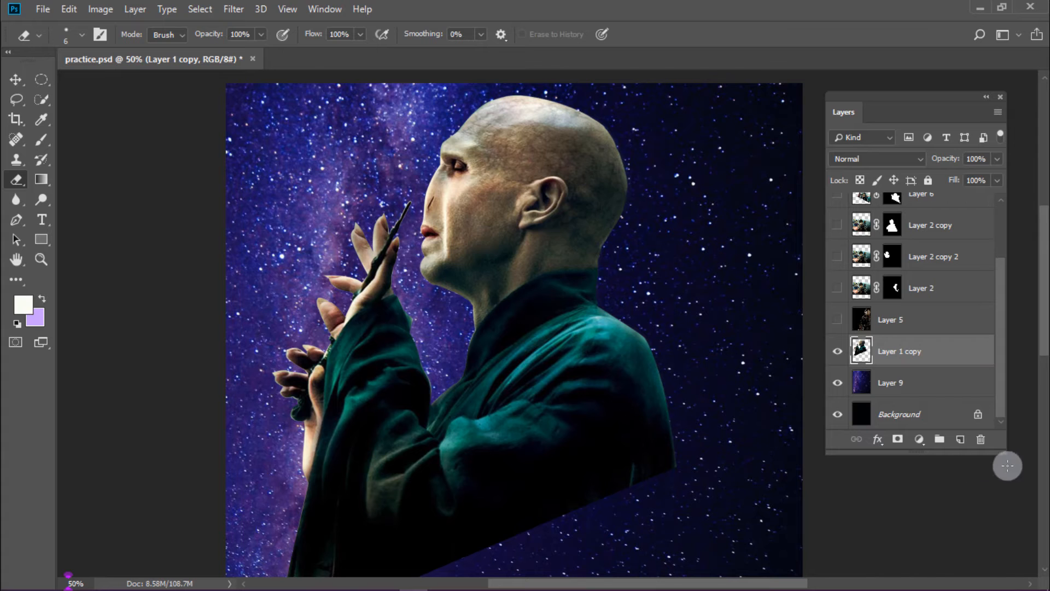
# - Add a Color Balance adjustment clipped to Layer 1 copy and set its Shadows Yellow–Blue value to +48
pyautogui.click(922, 441)
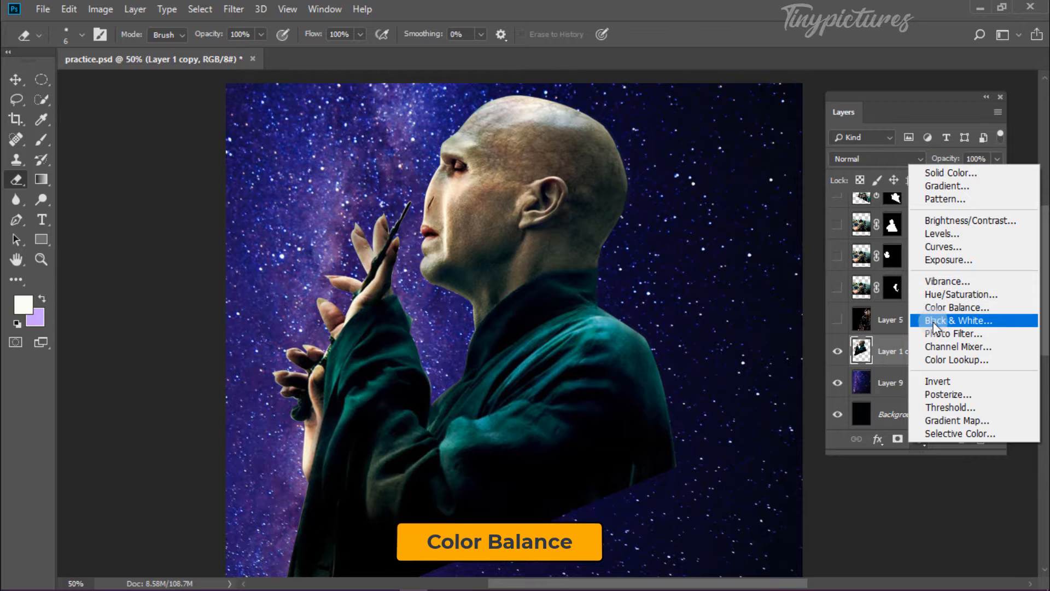
pyautogui.click(954, 307)
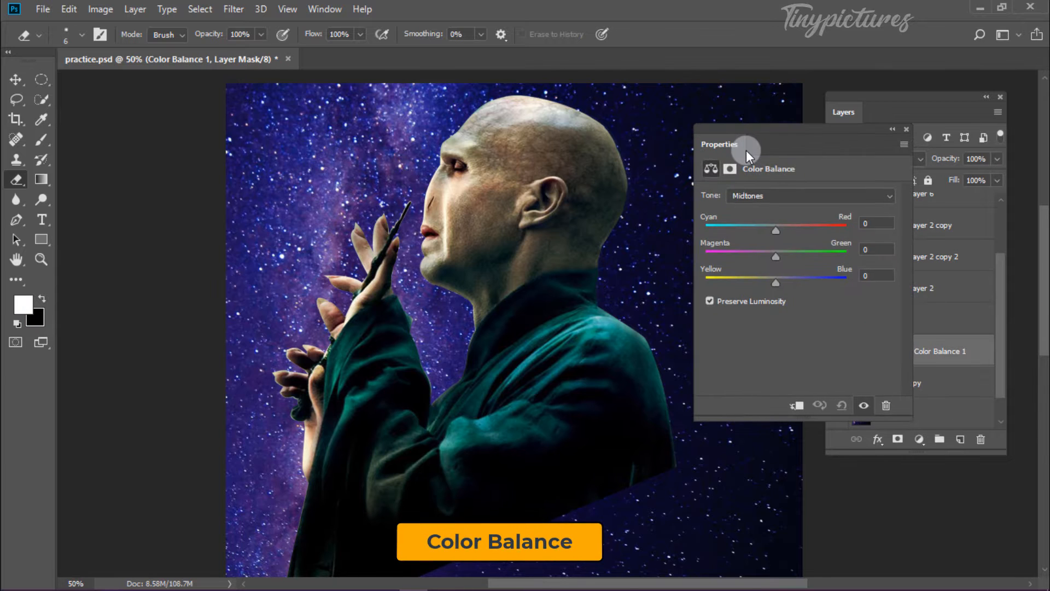
pyautogui.click(773, 197)
pyautogui.click(779, 210)
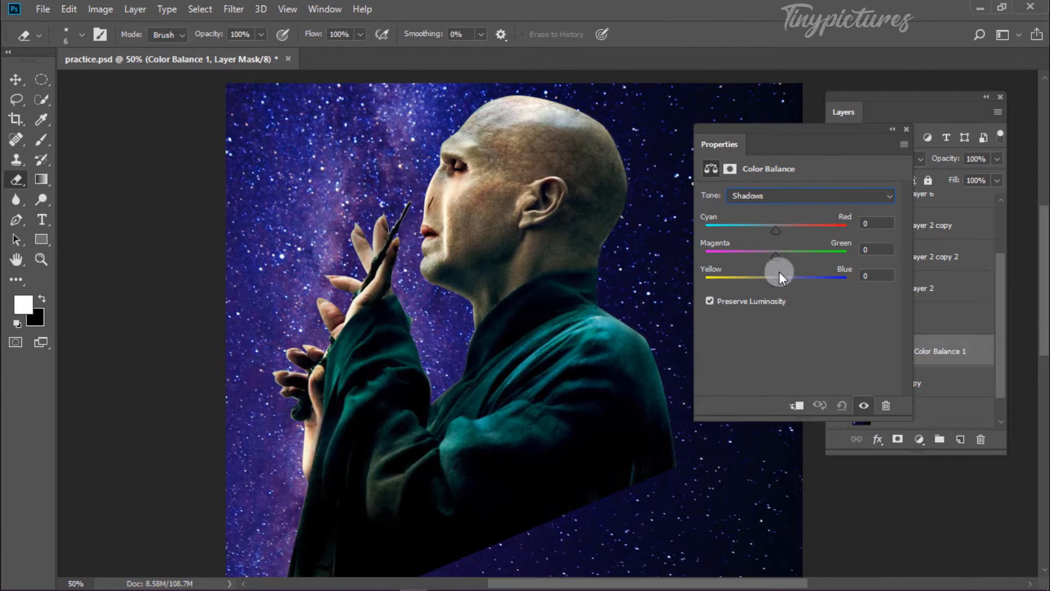
pyautogui.moveTo(776, 284); pyautogui.dragTo(798, 284)
pyautogui.click(796, 405)
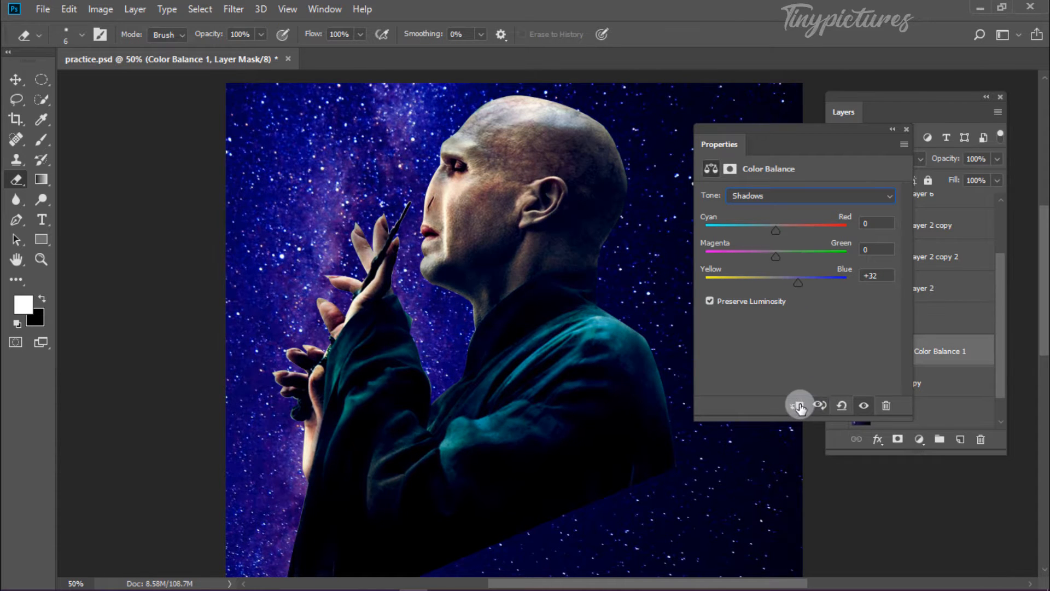
pyautogui.moveTo(723, 146); pyautogui.dragTo(88, 103)
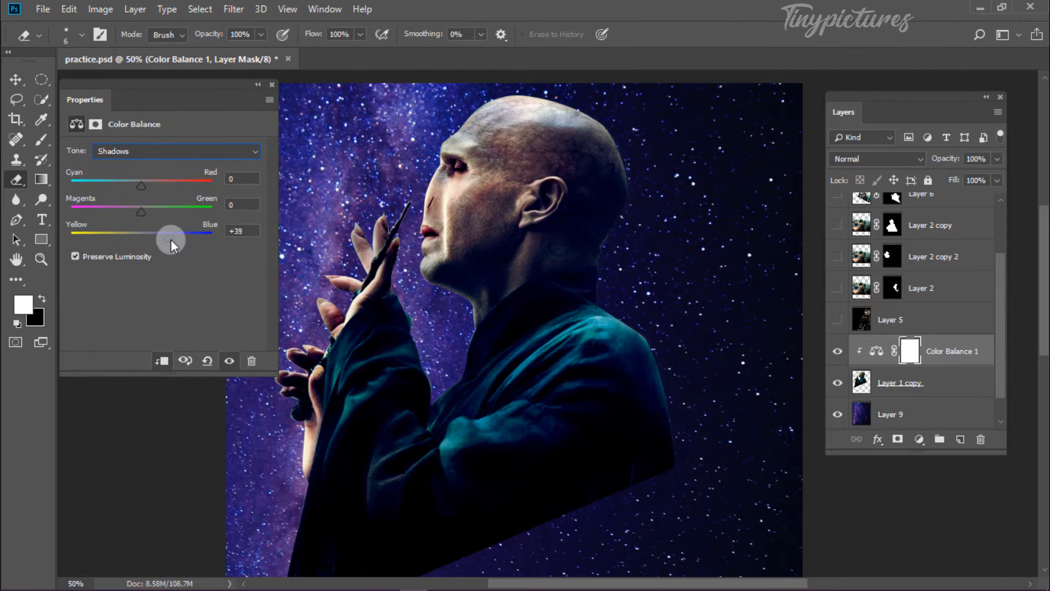
pyautogui.moveTo(170, 238)
pyautogui.mouseDown()
pyautogui.moveTo(144, 236)
pyautogui.moveTo(192, 238)
pyautogui.moveTo(175, 241)
pyautogui.mouseUp()
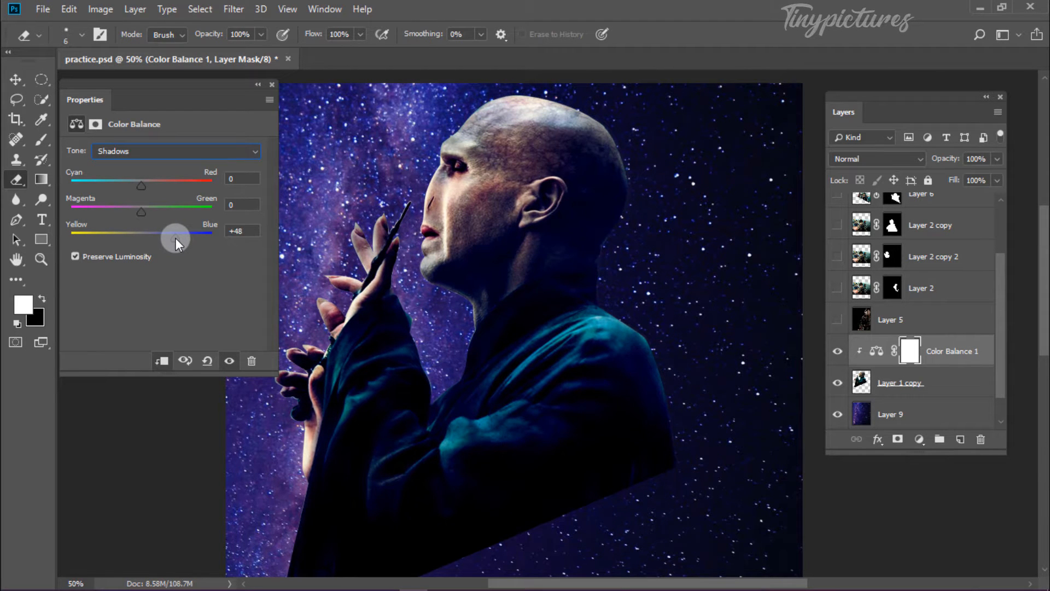
# - Set the Color Balance Midtones to Cyan–Red +36, Magenta–Green -13 and Yellow–Blue +25
pyautogui.click(166, 146)
pyautogui.click(162, 180)
pyautogui.moveTo(162, 180); pyautogui.dragTo(181, 193)
pyautogui.moveTo(141, 213); pyautogui.dragTo(159, 239)
pyautogui.moveTo(180, 185); pyautogui.dragTo(166, 186)
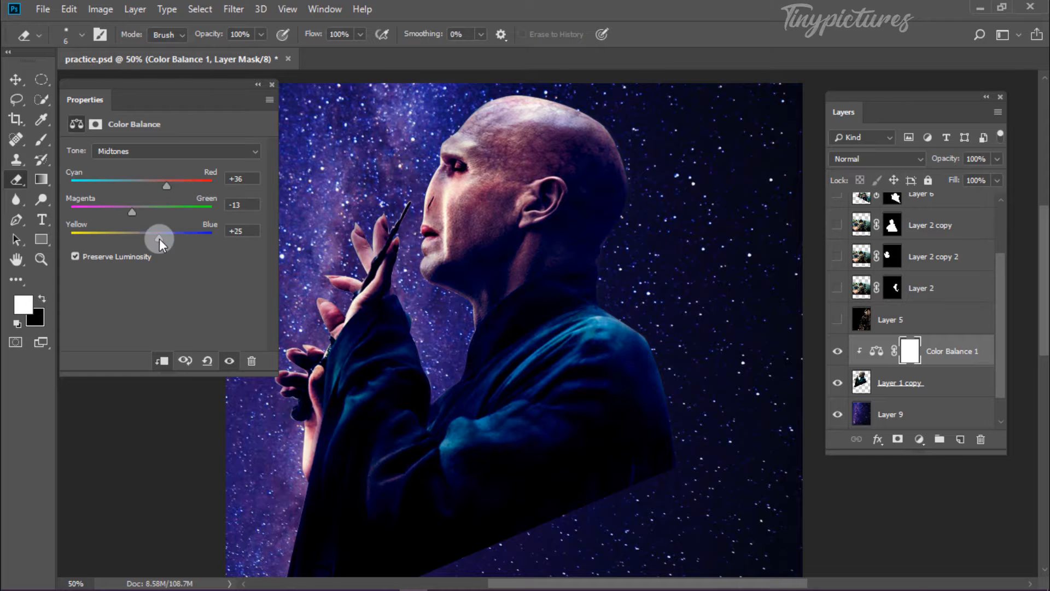
# - Set the Color Balance Highlights Cyan–Red value to -28 and compare the image with and without the adjustment
pyautogui.click(152, 149)
pyautogui.click(154, 166)
pyautogui.moveTo(141, 238); pyautogui.dragTo(164, 238)
pyautogui.click(155, 155)
pyautogui.click(155, 190)
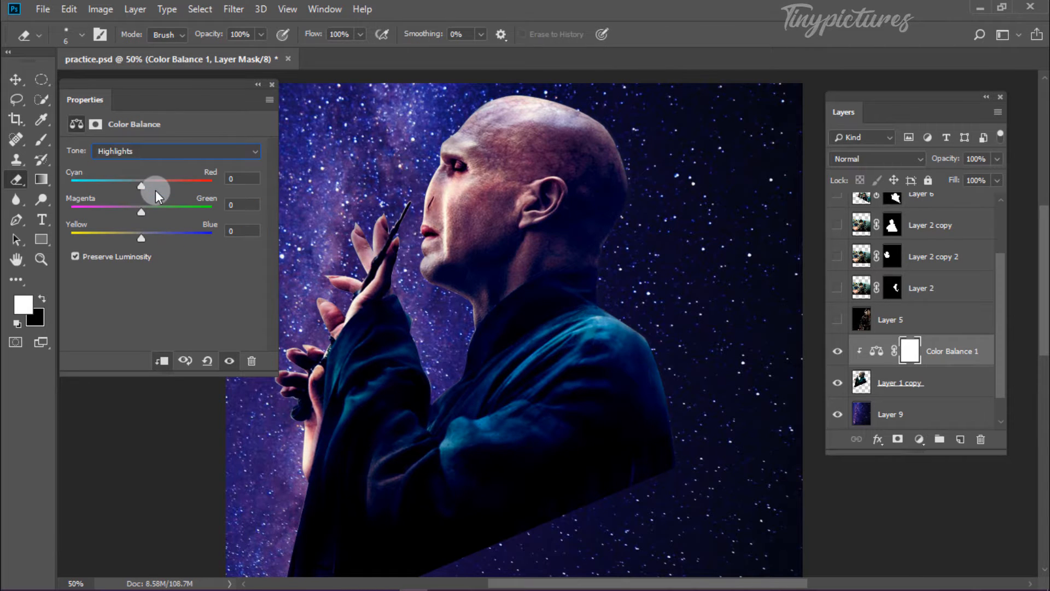
pyautogui.moveTo(142, 186); pyautogui.dragTo(121, 185)
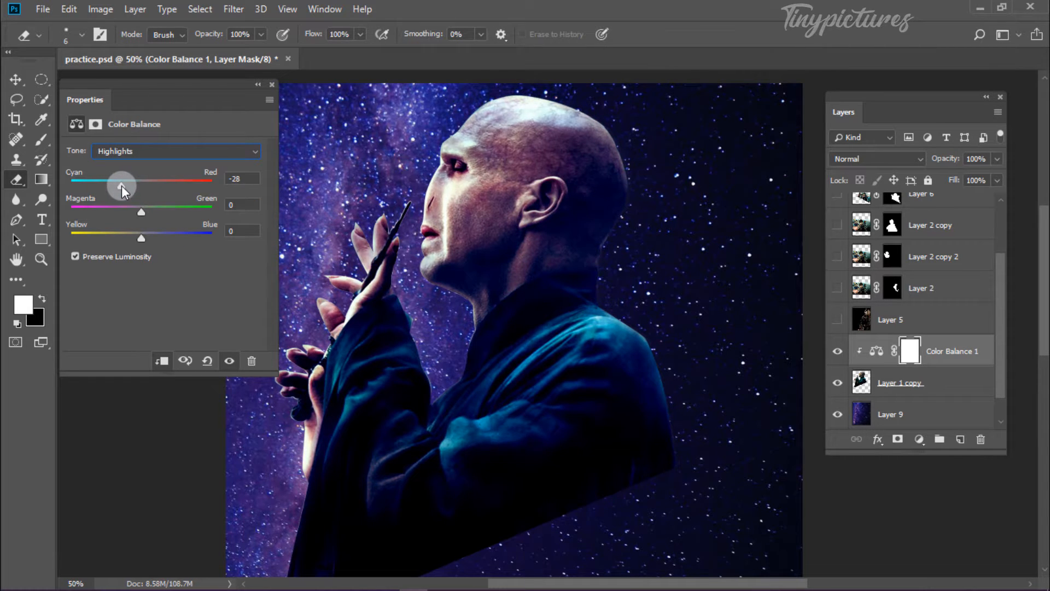
pyautogui.click(272, 84)
pyautogui.click(837, 351)
pyautogui.click(837, 351)
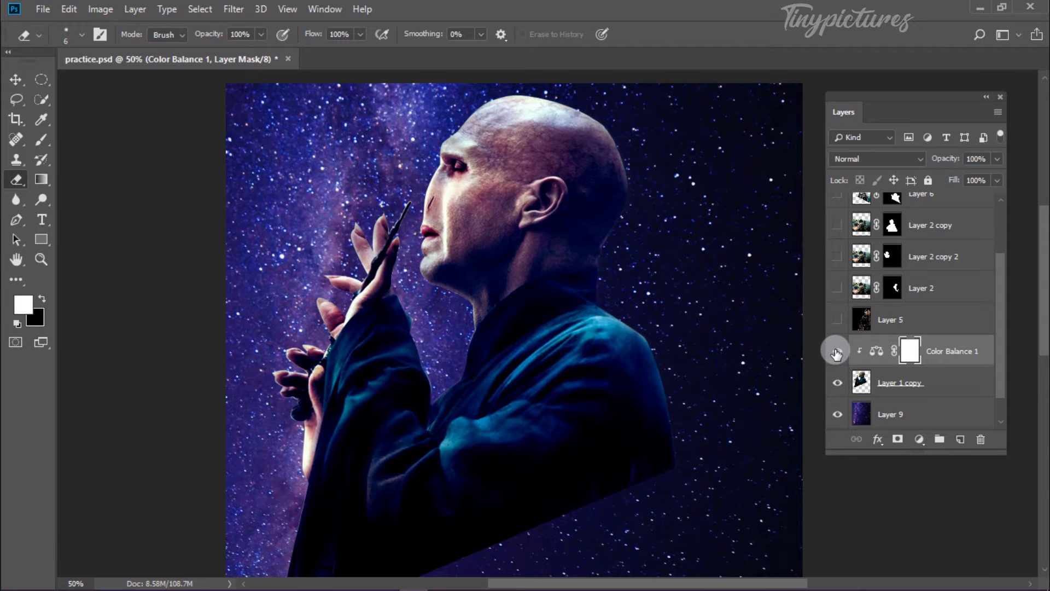
pyautogui.click(836, 353)
pyautogui.click(836, 353)
# - Add an Exposure adjustment layer above Color Balance 1 and adjust it slightly
pyautogui.click(919, 440)
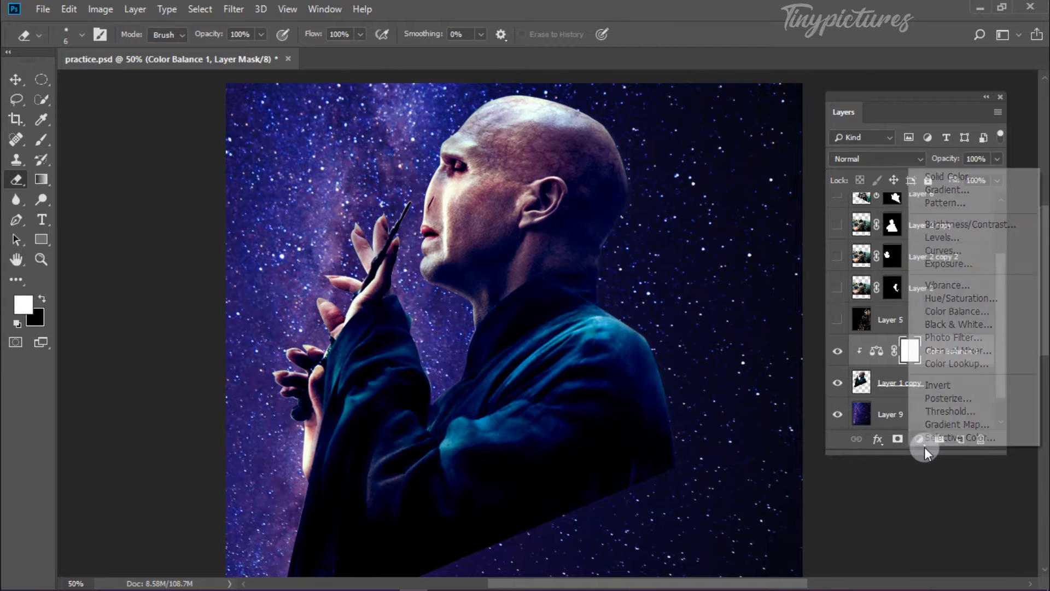
pyautogui.click(955, 264)
pyautogui.moveTo(167, 187); pyautogui.dragTo(169, 191)
pyautogui.click(274, 84)
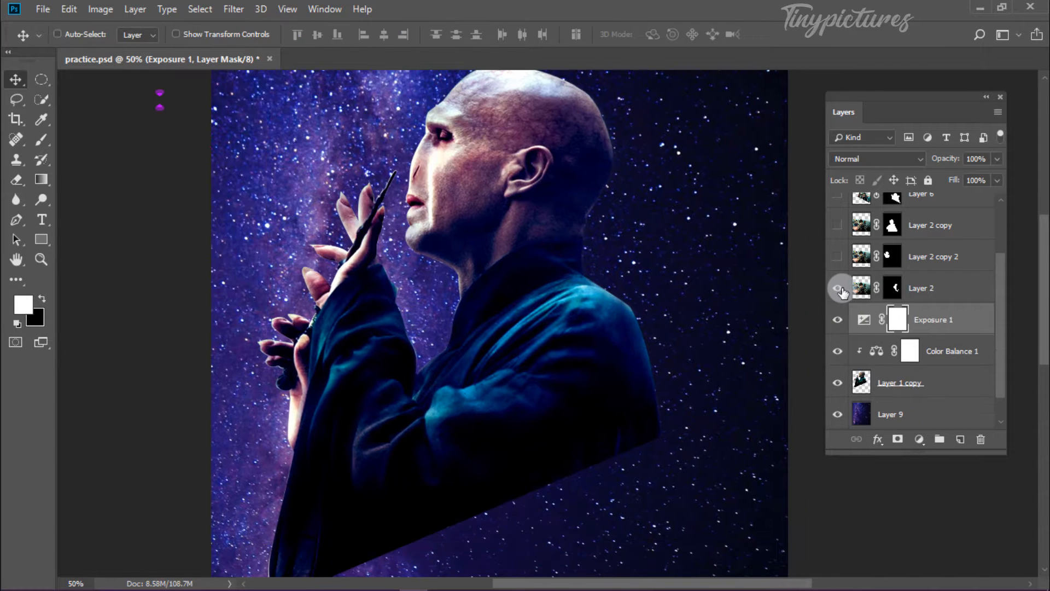
# - Preview Layer 2 and Layer 2 copy 2, hide both again, and show Harry's Layer 2 copy
pyautogui.click(837, 288)
pyautogui.click(837, 288)
pyautogui.click(837, 256)
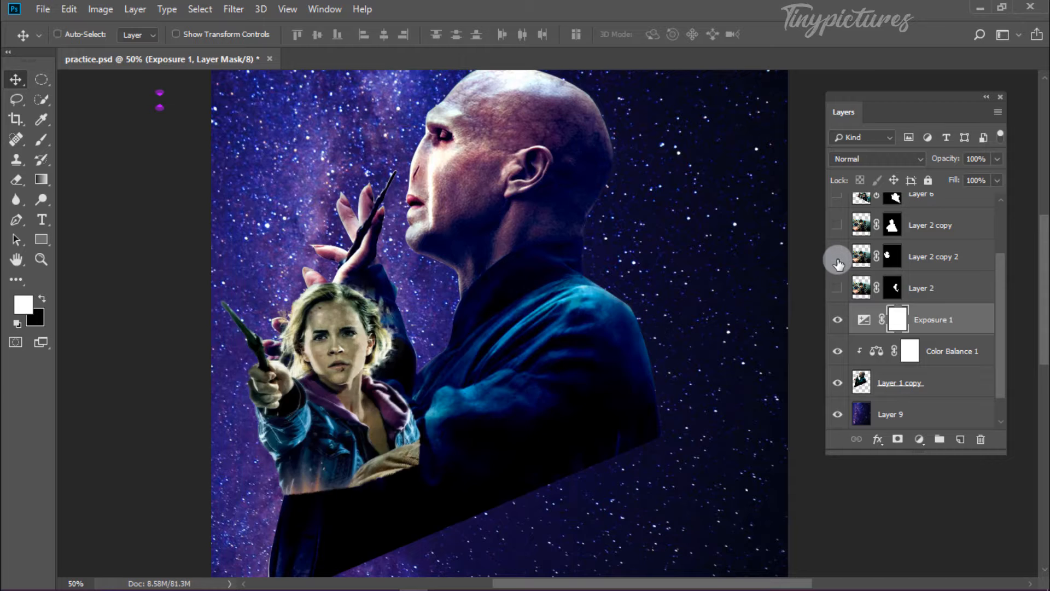
pyautogui.click(838, 265)
pyautogui.scroll(2, 838, 284)
pyautogui.click(837, 290)
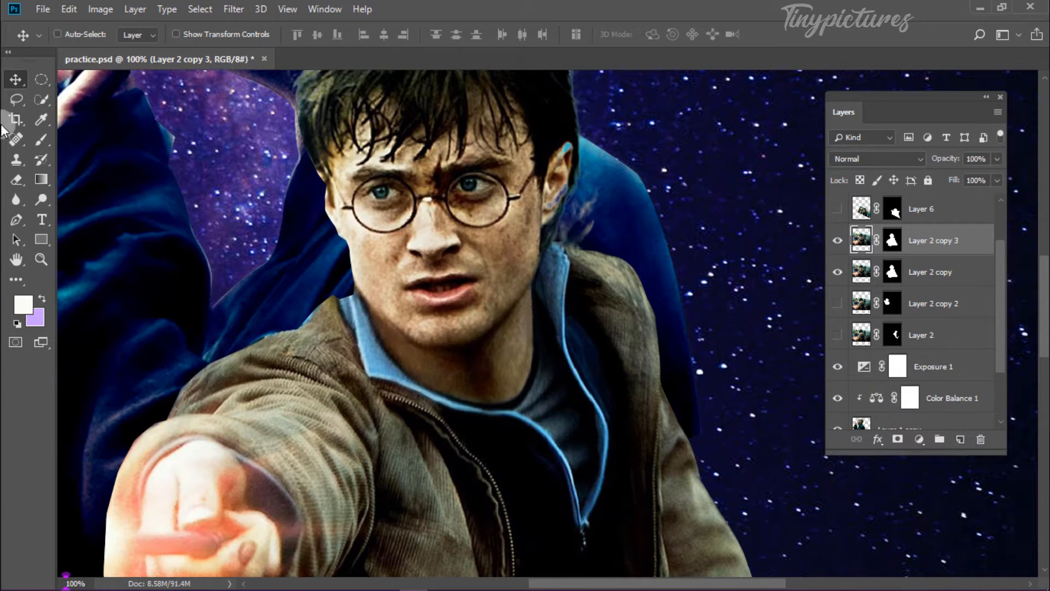
# - Smooth the skin of Harry's shadow-free cheek and chin on Layer 2 copy 3 using a small Smudge brush at 50% strength
pyautogui.rightClick(21, 202)
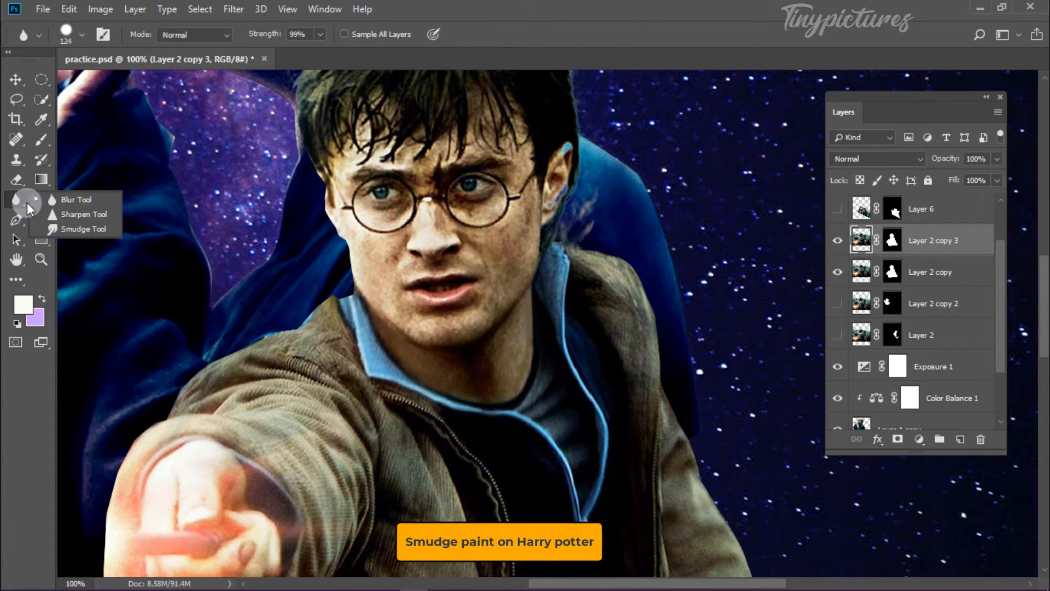
pyautogui.click(84, 228)
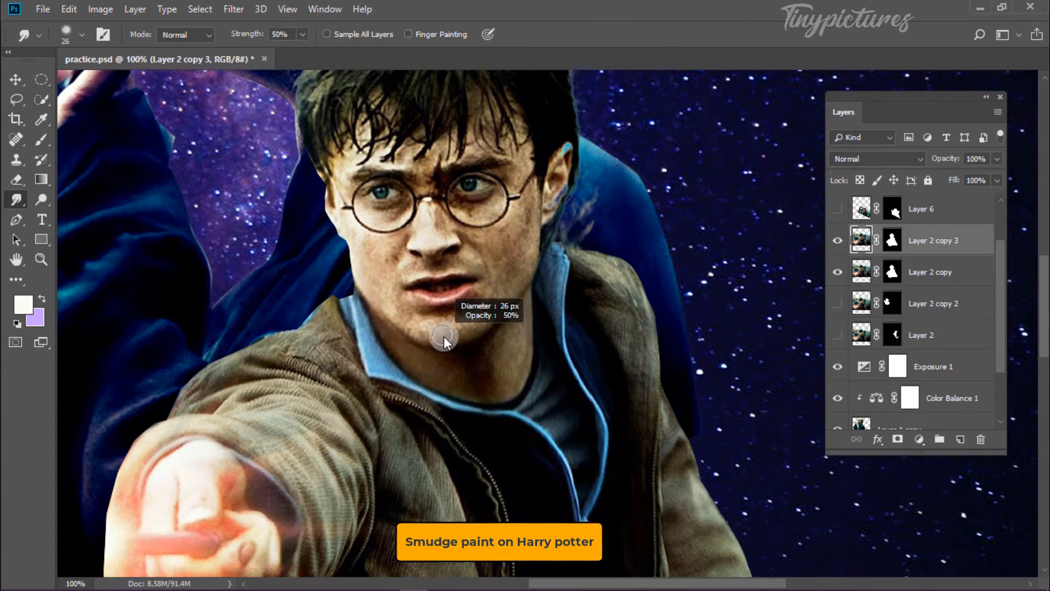
pyautogui.moveTo(444, 336)
pyautogui.mouseDown()
pyautogui.moveTo(463, 340)
pyautogui.moveTo(425, 339)
pyautogui.mouseUp()
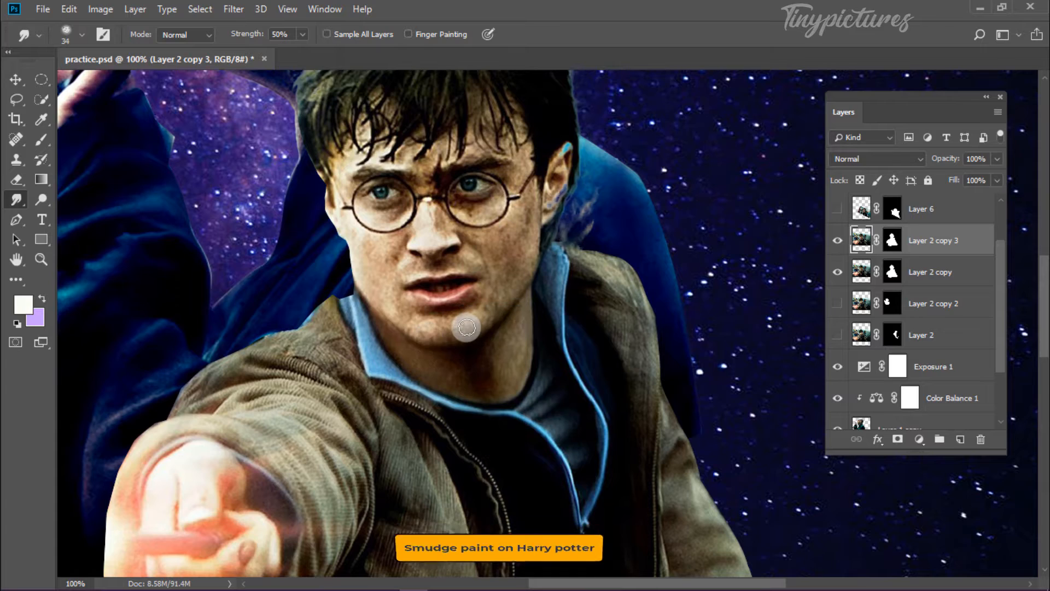
pyautogui.hotkey('ctrl', '+')
pyautogui.hotkey('ctrl', '+')
pyautogui.moveTo(363, 224); pyautogui.dragTo(703, 435)
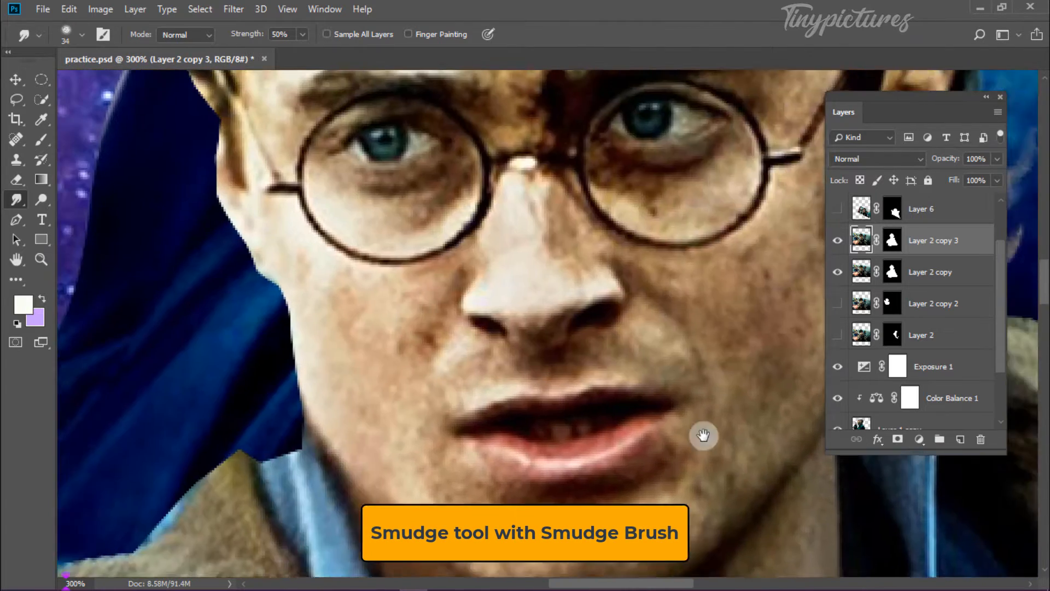
pyautogui.moveTo(332, 285); pyautogui.dragTo(260, 297)
pyautogui.moveTo(422, 379); pyautogui.dragTo(402, 379)
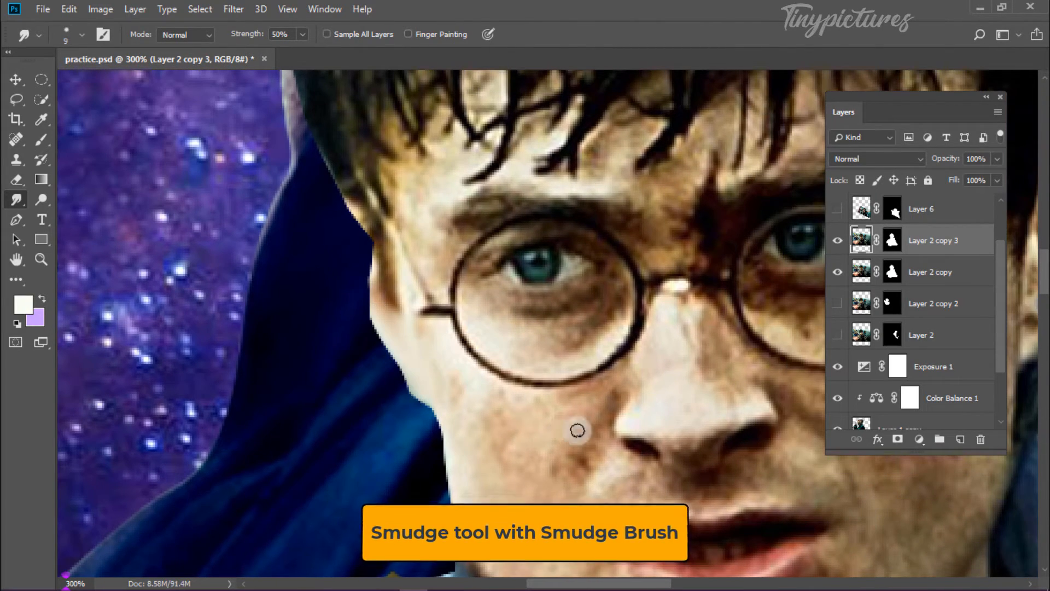
pyautogui.moveTo(587, 455); pyautogui.dragTo(376, 291)
pyautogui.moveTo(309, 328); pyautogui.dragTo(333, 346)
pyautogui.moveTo(317, 307); pyautogui.dragTo(349, 367)
pyautogui.moveTo(271, 306); pyautogui.dragTo(360, 465)
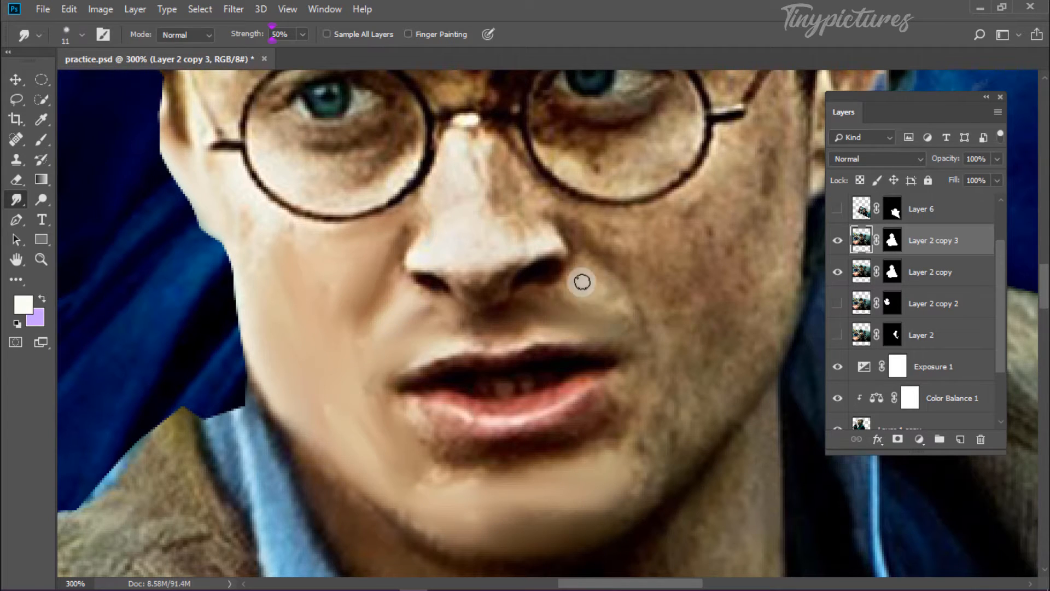
# - Smudge Harry's darker cheek, jaw and neck smooth with a 27 px brush at 50% strength
pyautogui.moveTo(708, 382)
pyautogui.mouseDown()
pyautogui.moveTo(711, 328)
pyautogui.moveTo(658, 464)
pyautogui.mouseUp()
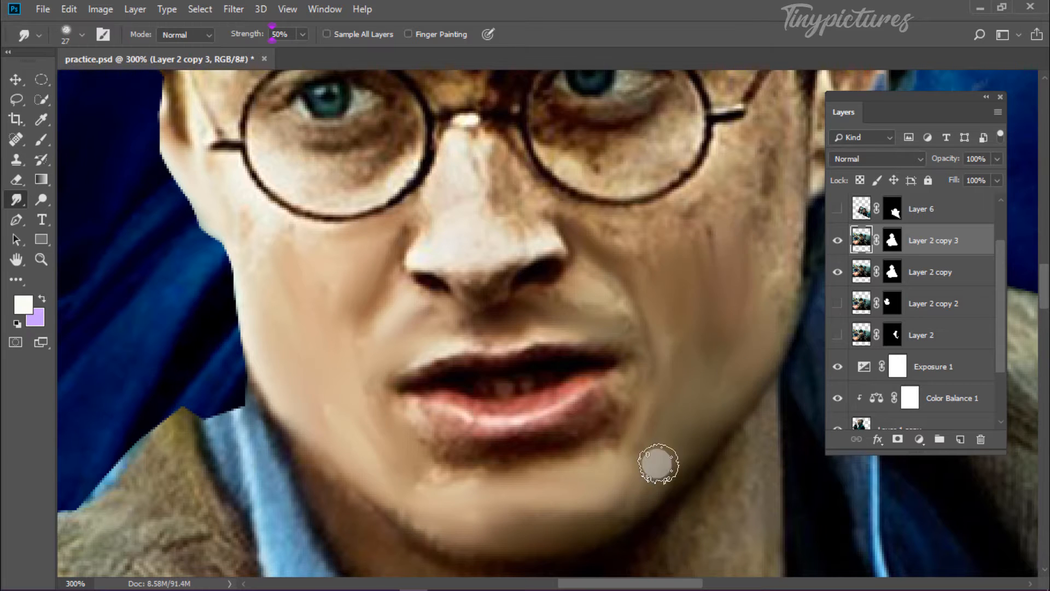
pyautogui.moveTo(533, 482); pyautogui.dragTo(492, 343)
pyautogui.moveTo(274, 339)
pyautogui.mouseDown()
pyautogui.moveTo(417, 424)
pyautogui.moveTo(440, 494)
pyautogui.mouseUp()
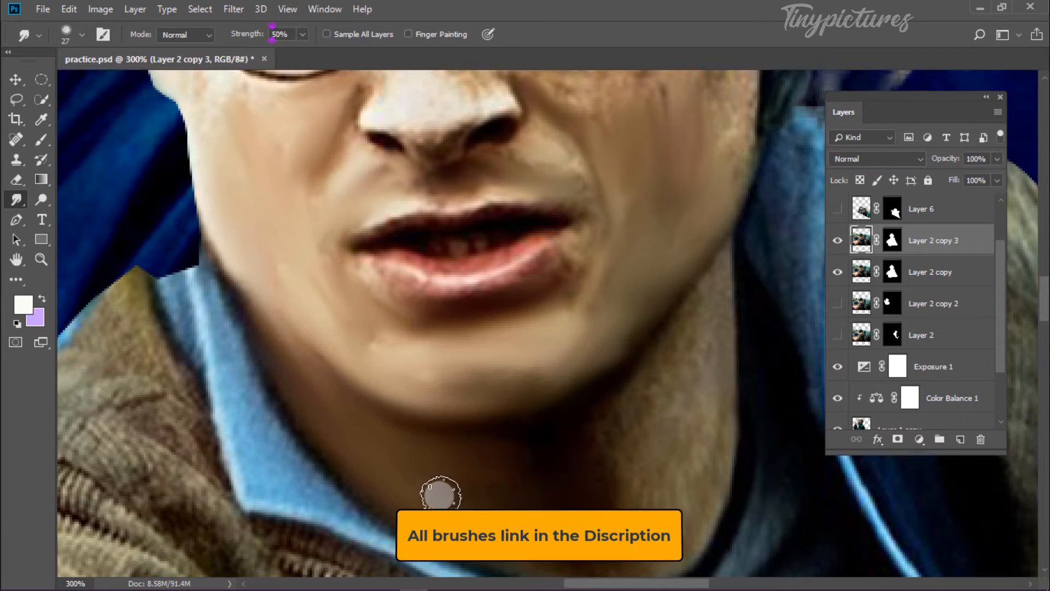
pyautogui.moveTo(670, 531); pyautogui.dragTo(457, 458)
pyautogui.moveTo(499, 275); pyautogui.dragTo(469, 382)
pyautogui.moveTo(392, 342); pyautogui.dragTo(408, 458)
pyautogui.moveTo(501, 218); pyautogui.dragTo(508, 323)
pyautogui.moveTo(433, 369); pyautogui.dragTo(435, 552)
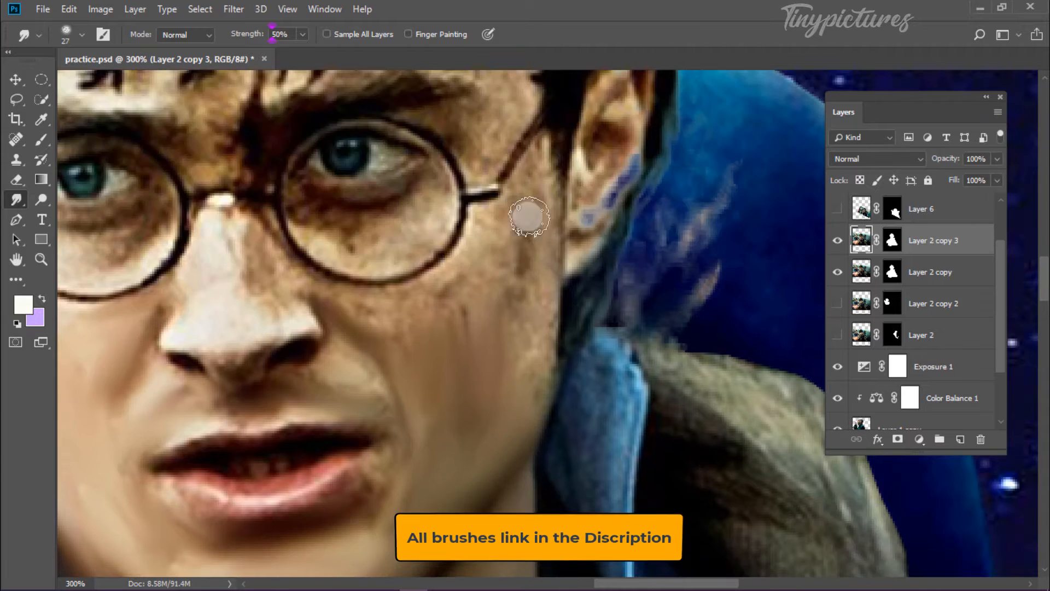
# - Blend the temple and the cheek below the glasses with a 39 px Smudge brush at 20% strength
pyautogui.moveTo(374, 323); pyautogui.dragTo(444, 384)
pyautogui.moveTo(540, 350)
pyautogui.mouseDown()
pyautogui.moveTo(492, 394)
pyautogui.moveTo(532, 415)
pyautogui.moveTo(528, 346)
pyautogui.mouseUp()
pyautogui.press(']')
pyautogui.press(']')
pyautogui.press(']')
pyautogui.press(']')
pyautogui.moveTo(484, 378); pyautogui.dragTo(588, 300)
pyautogui.moveTo(409, 367); pyautogui.dragTo(526, 335)
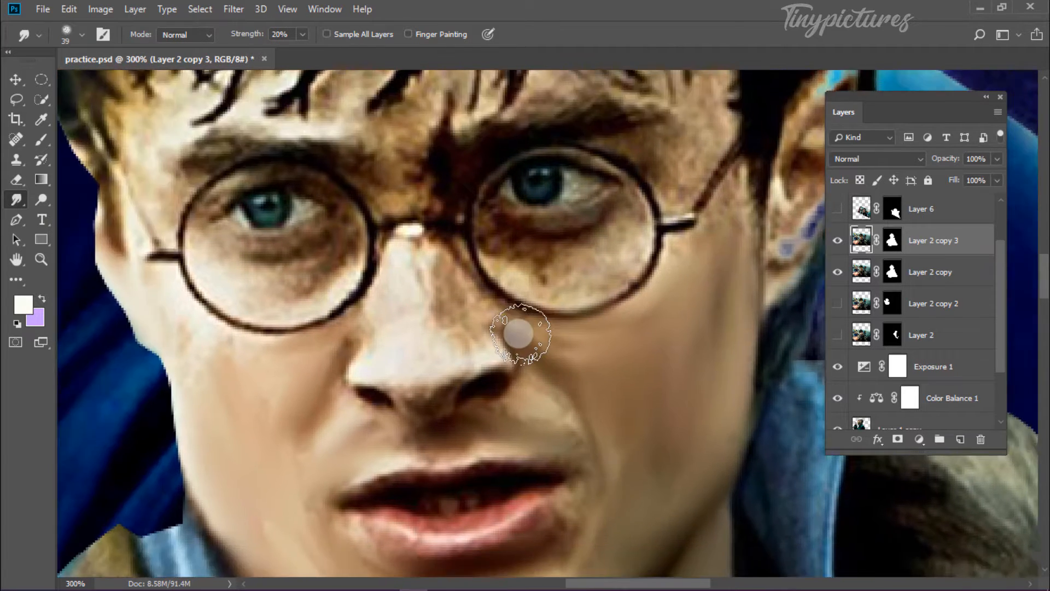
# - Smooth Harry's nose and the edges of its nostrils with a 6 px Smudge brush at 20% strength
pyautogui.hotkey('ctrl', '+')
pyautogui.hotkey('ctrl', '+')
pyautogui.press('[')
pyautogui.press('[')
pyautogui.press('[')
pyautogui.press('[')
pyautogui.press('[')
pyautogui.press('[')
pyautogui.press('[')
pyautogui.press('[')
pyautogui.moveTo(349, 216); pyautogui.dragTo(349, 303)
pyautogui.moveTo(404, 342); pyautogui.dragTo(455, 368)
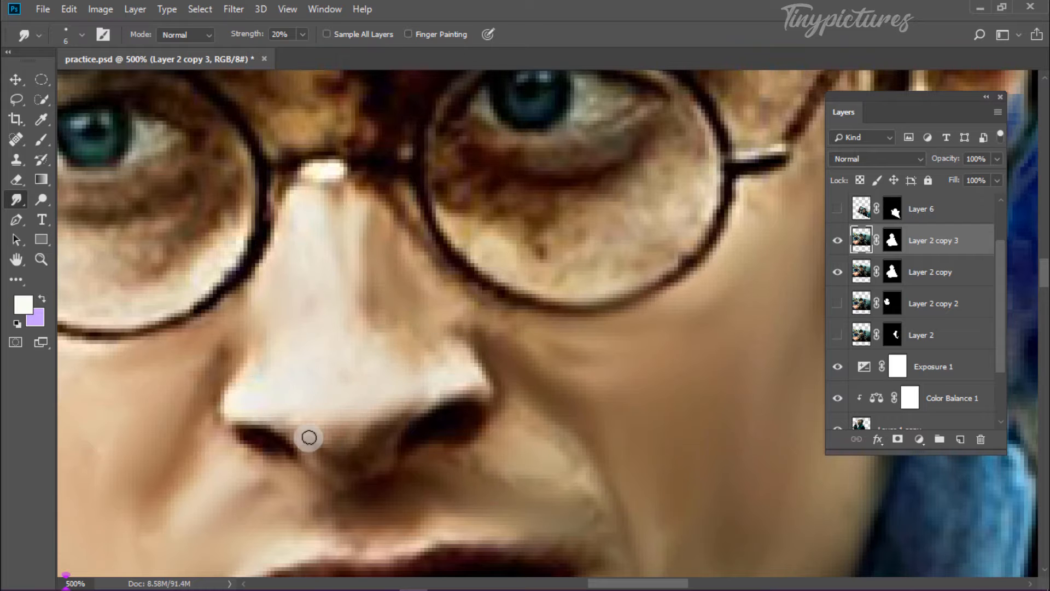
pyautogui.moveTo(480, 195); pyautogui.dragTo(472, 305)
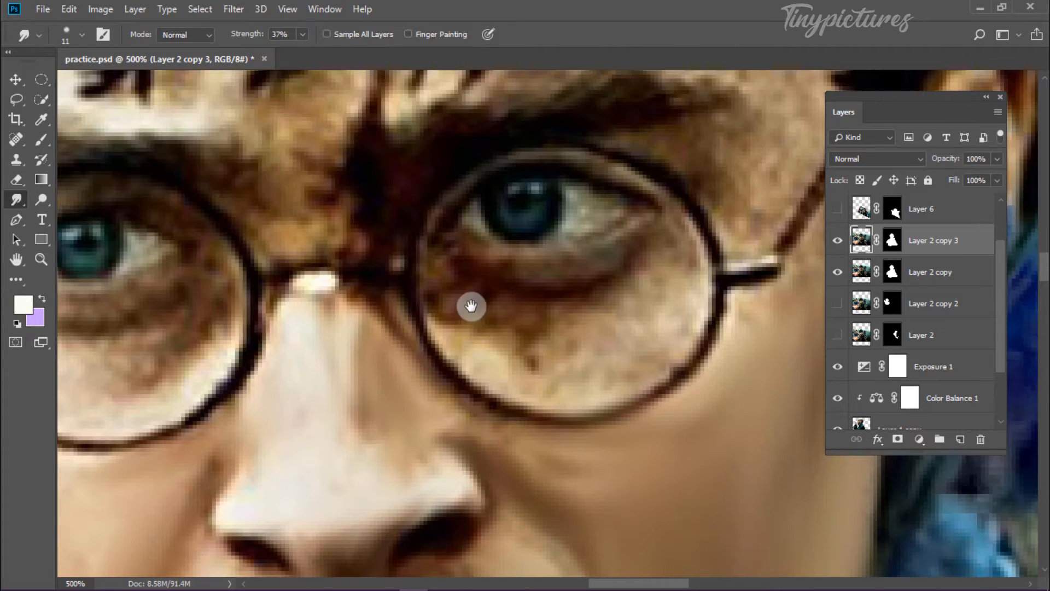
# - Smudge the skin around both eyes and inside the glasses with a 19 px brush at 37% strength
pyautogui.scroll(-1, 557, 293)
pyautogui.scroll(-2, 562, 431)
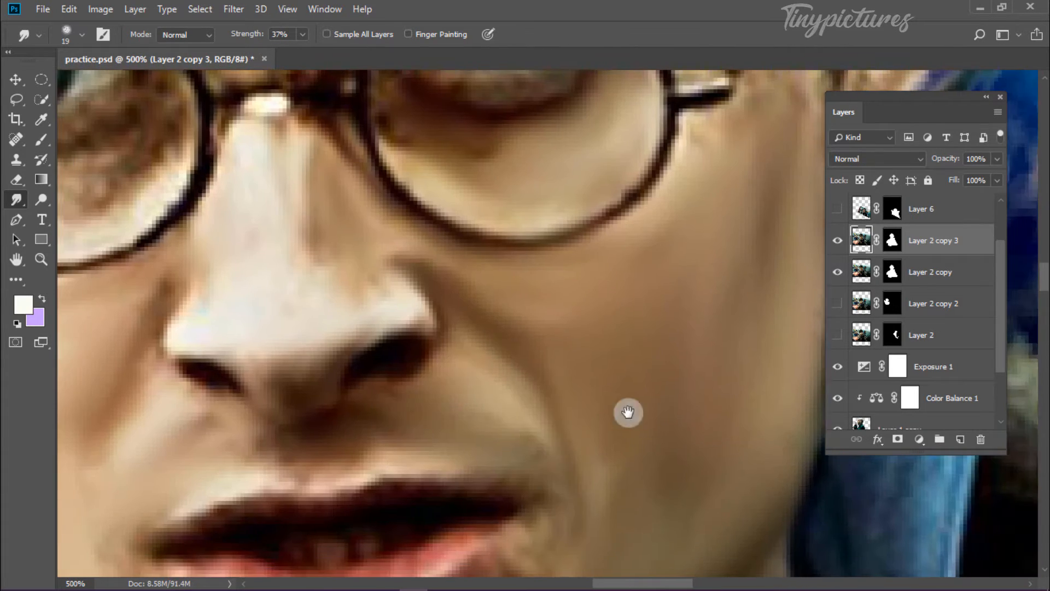
pyautogui.scroll(-2, 628, 413)
pyautogui.moveTo(281, 109); pyautogui.dragTo(464, 503)
pyautogui.moveTo(279, 421); pyautogui.dragTo(370, 411)
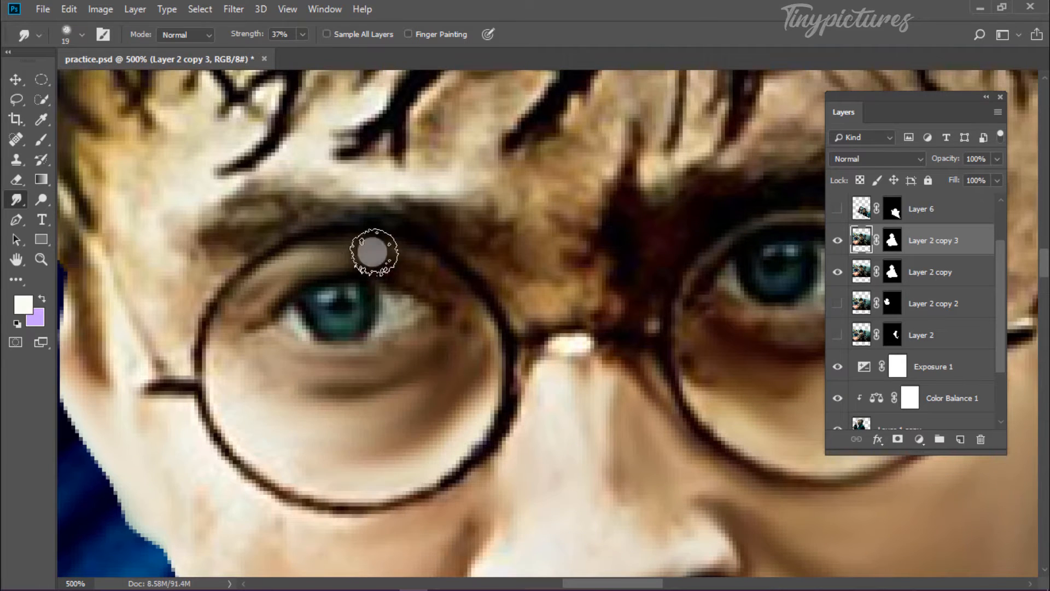
pyautogui.moveTo(375, 251); pyautogui.dragTo(405, 351)
pyautogui.moveTo(684, 313)
pyautogui.mouseDown()
pyautogui.moveTo(411, 357)
pyautogui.moveTo(738, 432)
pyautogui.mouseUp()
pyautogui.moveTo(779, 522); pyautogui.dragTo(413, 337)
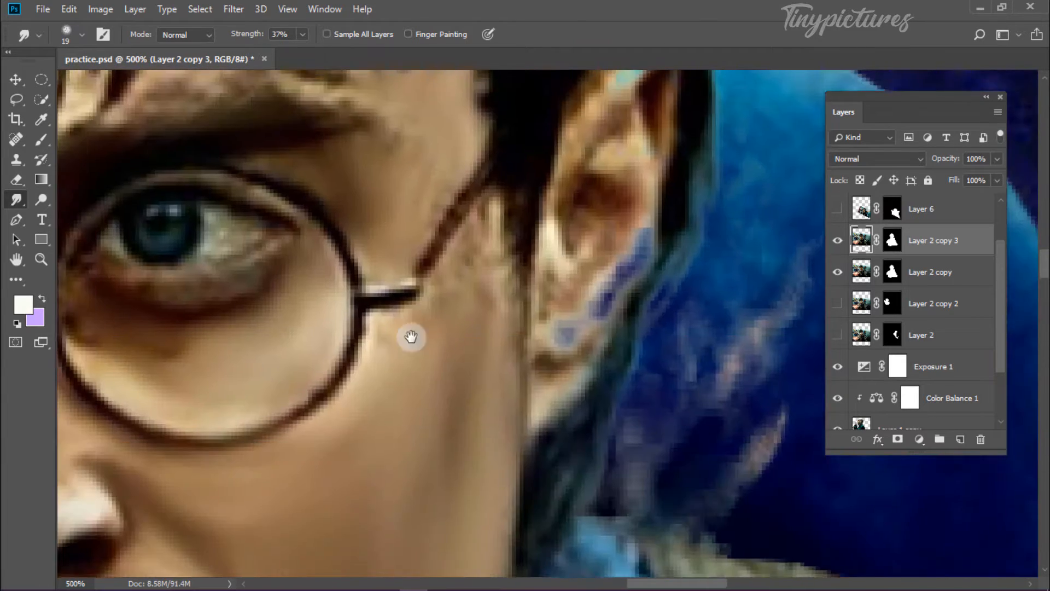
# - Smooth the outer edge of Harry's face, the temple beside the glasses and the adjoining brow with the Smudge tool
pyautogui.moveTo(181, 553); pyautogui.dragTo(534, 130)
pyautogui.moveTo(328, 98); pyautogui.dragTo(656, 566)
pyautogui.moveTo(356, 288); pyautogui.dragTo(434, 386)
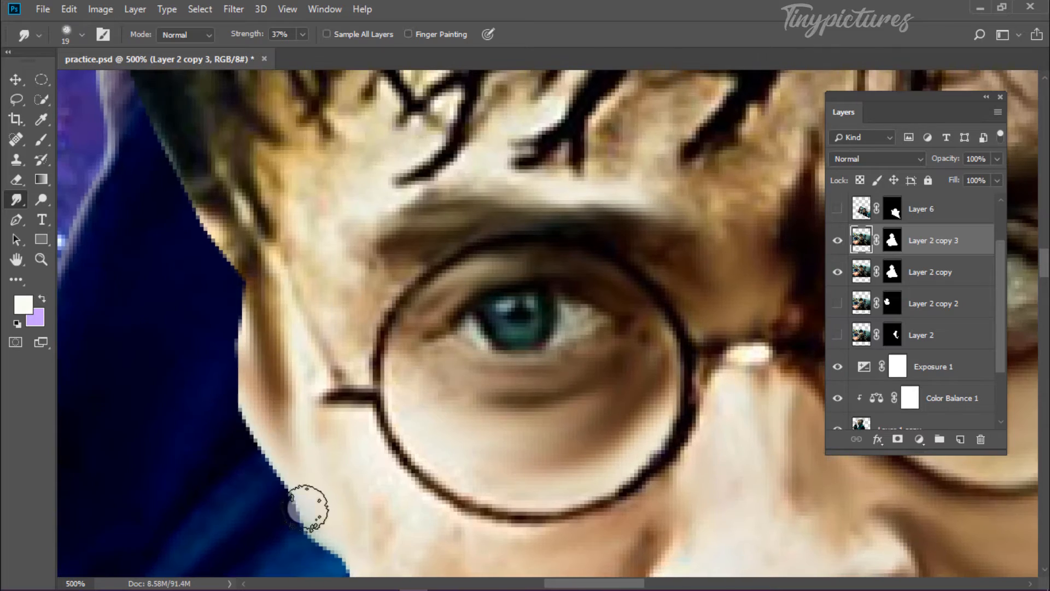
pyautogui.moveTo(307, 506); pyautogui.dragTo(275, 452)
pyautogui.moveTo(297, 211); pyautogui.dragTo(328, 379)
pyautogui.moveTo(470, 353); pyautogui.dragTo(558, 344)
pyautogui.moveTo(612, 323); pyautogui.dragTo(711, 246)
# - Smudge the forehead skin between the hair strands and above the eyebrows at 37% strength
pyautogui.moveTo(710, 361); pyautogui.dragTo(342, 274)
pyautogui.press('[')
pyautogui.moveTo(602, 218); pyautogui.dragTo(409, 273)
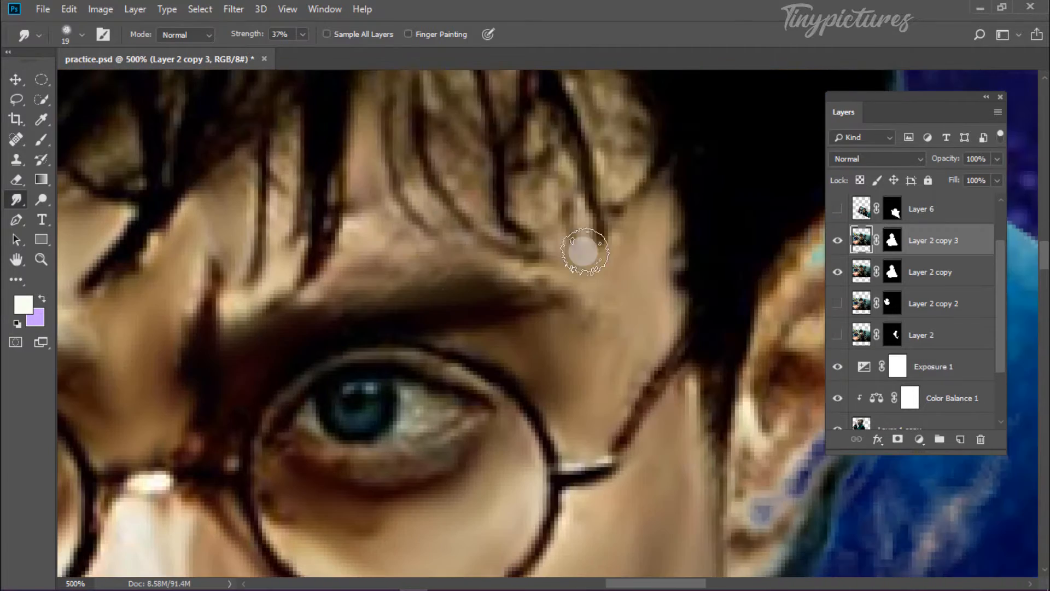
pyautogui.moveTo(642, 381); pyautogui.dragTo(525, 247)
pyautogui.moveTo(604, 310); pyautogui.dragTo(425, 384)
pyautogui.moveTo(615, 186)
pyautogui.mouseDown()
pyautogui.moveTo(552, 321)
pyautogui.moveTo(607, 268)
pyautogui.mouseUp()
pyautogui.moveTo(122, 459)
pyautogui.mouseDown()
pyautogui.moveTo(558, 227)
pyautogui.moveTo(695, 183)
pyautogui.mouseUp()
# - Smooth Harry's blue collar, undershirt and hoodie edging with a 29 px Smudge brush at 37% strength
pyautogui.hotkey('ctrl', '-')
pyautogui.hotkey('ctrl', '-')
pyautogui.hotkey('ctrl', '-')
pyautogui.hotkey('ctrl', '-')
pyautogui.hotkey('ctrl', '-')
pyautogui.hotkey('ctrl', '-')
pyautogui.hotkey('ctrl', '+')
pyautogui.hotkey('ctrl', '+')
pyautogui.hotkey('ctrl', '+')
pyautogui.moveTo(362, 524); pyautogui.dragTo(373, 286)
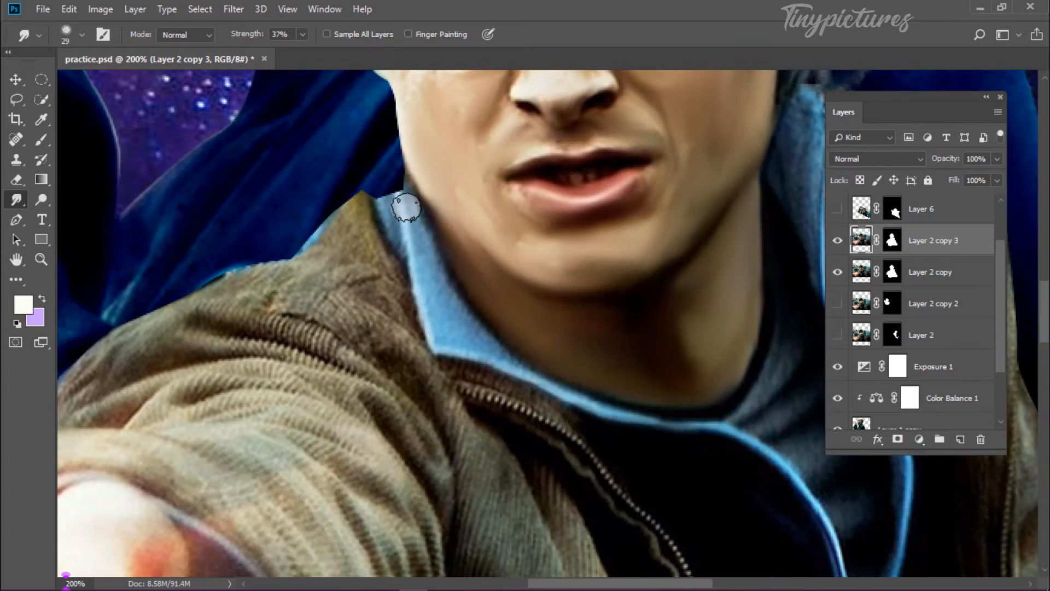
pyautogui.moveTo(405, 208); pyautogui.dragTo(484, 329)
pyautogui.moveTo(509, 355); pyautogui.dragTo(602, 402)
pyautogui.moveTo(733, 384); pyautogui.dragTo(466, 391)
pyautogui.moveTo(523, 339)
pyautogui.mouseDown()
pyautogui.moveTo(508, 426)
pyautogui.moveTo(483, 350)
pyautogui.moveTo(459, 419)
pyautogui.mouseUp()
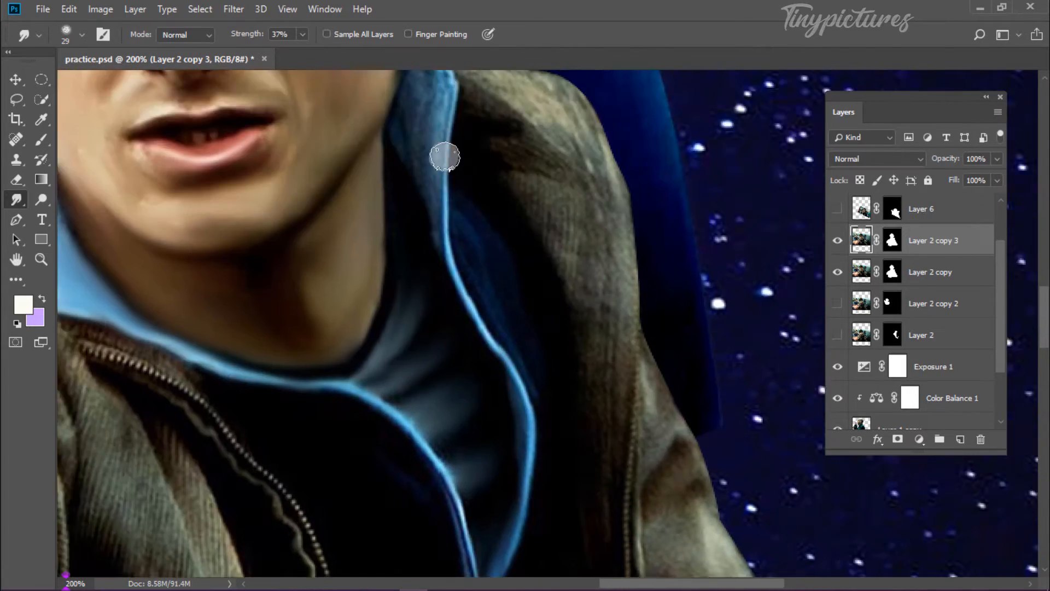
pyautogui.moveTo(445, 157); pyautogui.dragTo(499, 282)
pyautogui.moveTo(484, 260); pyautogui.dragTo(475, 205)
pyautogui.moveTo(647, 440); pyautogui.dragTo(488, 162)
# - Smooth Harry's jacket sleeve, jacket front and lower blue hoodie edging with a 29 to 41 px Smudge brush at 37% strength
pyautogui.moveTo(219, 350); pyautogui.dragTo(801, 367)
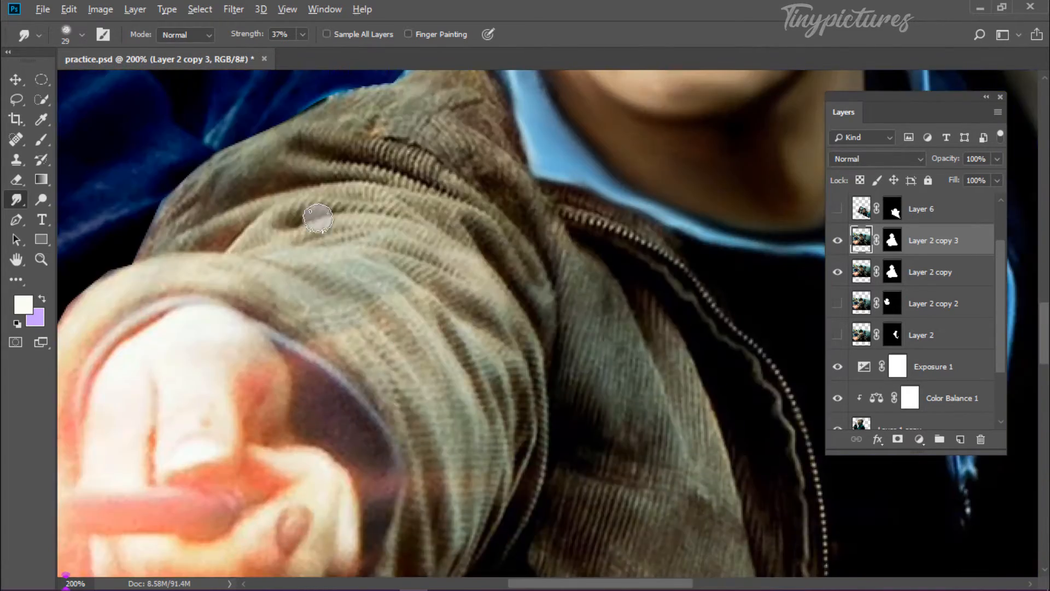
pyautogui.moveTo(355, 207); pyautogui.dragTo(257, 230)
pyautogui.moveTo(728, 394); pyautogui.dragTo(265, 175)
pyautogui.moveTo(489, 382); pyautogui.dragTo(476, 153)
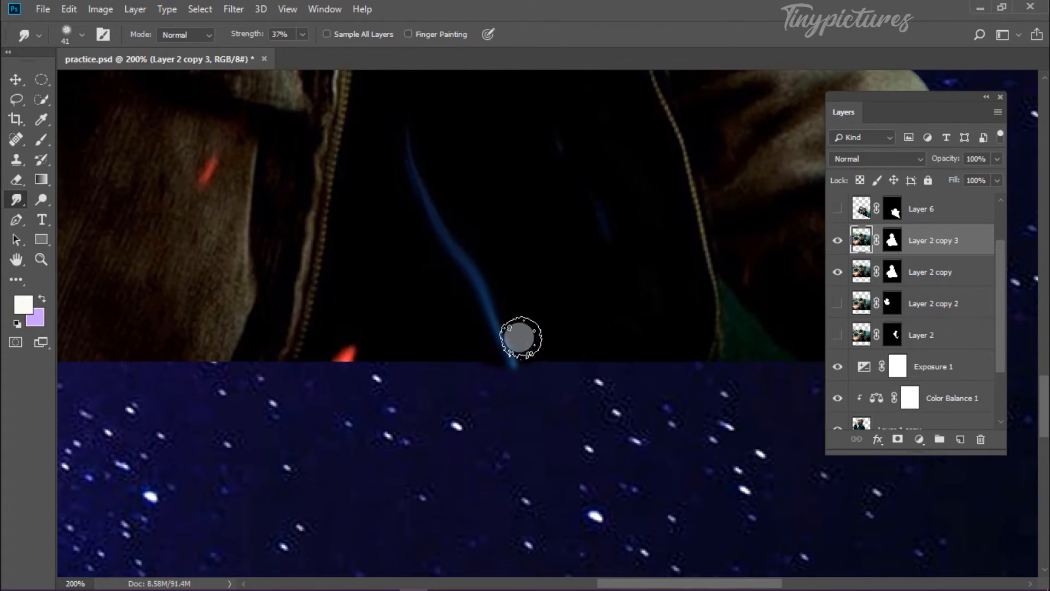
pyautogui.hotkey('ctrl', '-')
pyautogui.hotkey('ctrl', '-')
pyautogui.hotkey('ctrl', '-')
pyautogui.moveTo(517, 126); pyautogui.dragTo(533, 307)
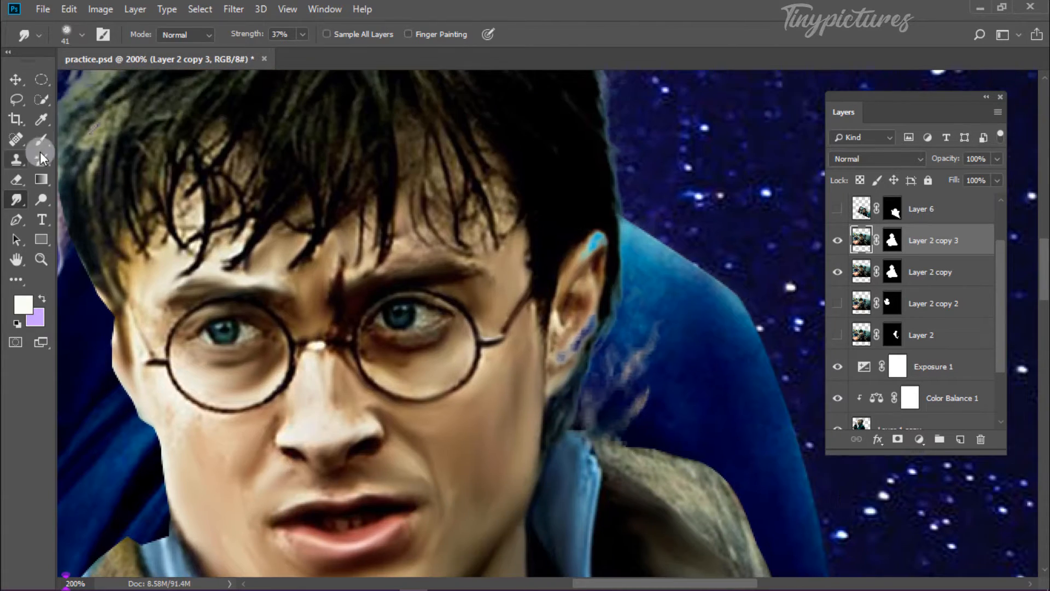
# - Choose another brush preset and touch up the Layer 2 copy 3 mask in white around Harry's hair and ear
pyautogui.press('b')
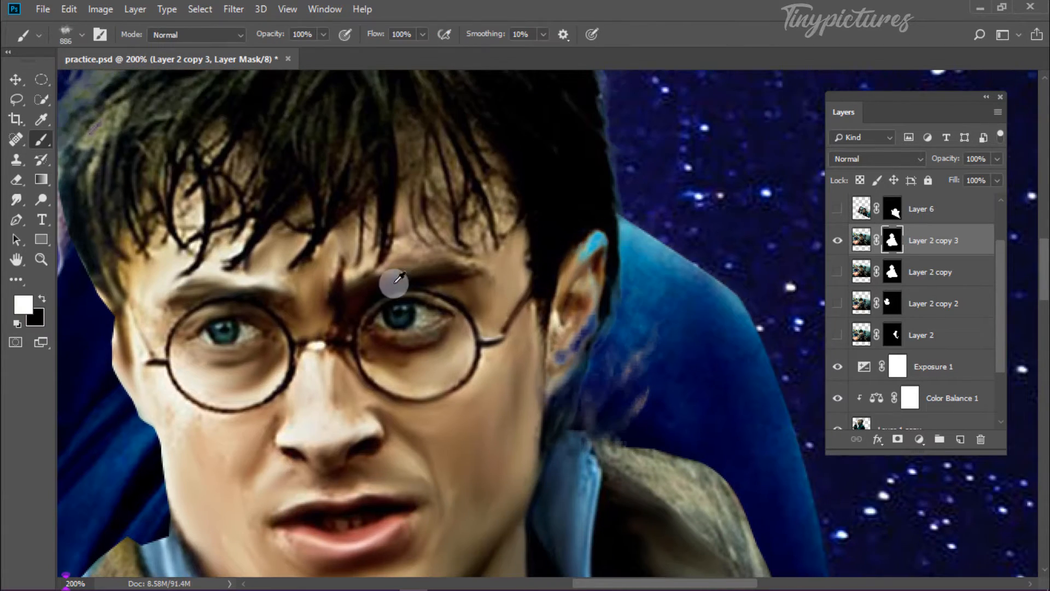
pyautogui.moveTo(651, 229); pyautogui.dragTo(522, 241)
pyautogui.click(82, 35)
pyautogui.scroll(20, 58, 274)
pyautogui.click(32, 183)
pyautogui.click(99, 211)
pyautogui.moveTo(588, 255); pyautogui.dragTo(600, 238)
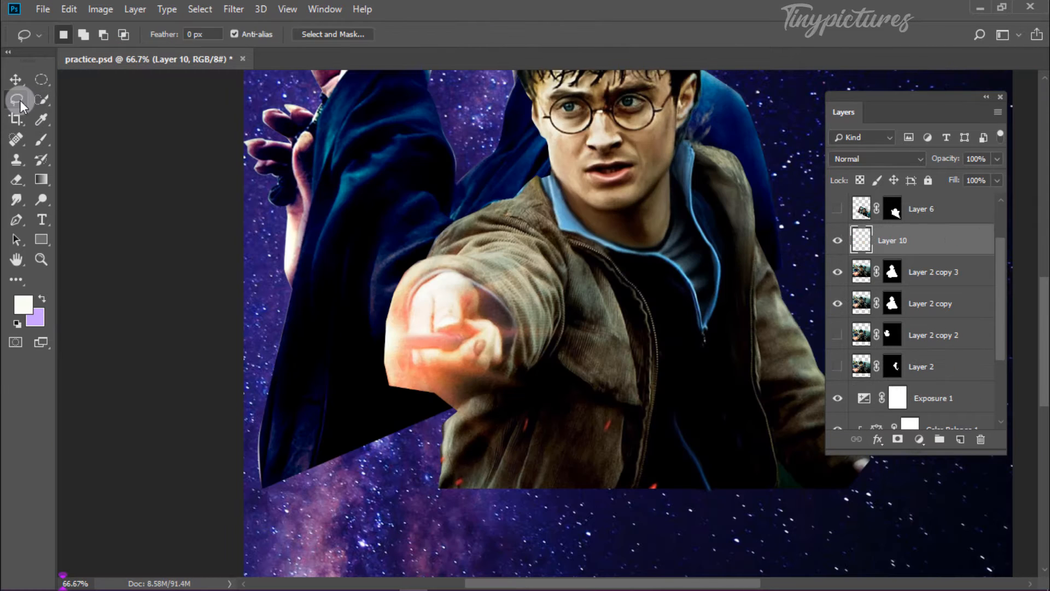
# - Outline a thin wand shape from Harry's hand past the canvas edge with the Polygonal Lasso, fill it white on Layer 10 and deselect
pyautogui.rightClick(19, 100)
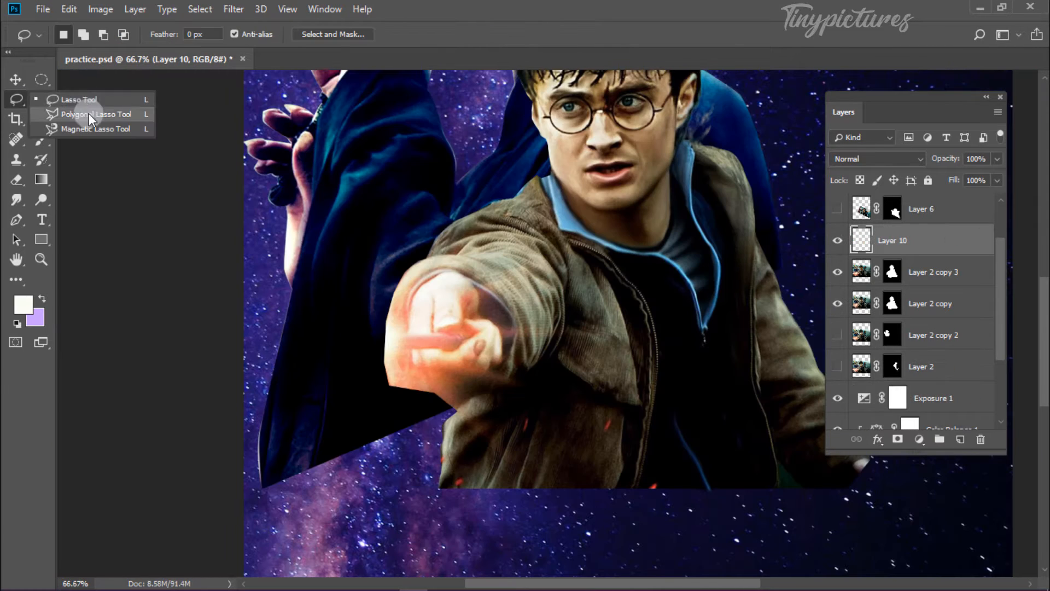
pyautogui.click(89, 113)
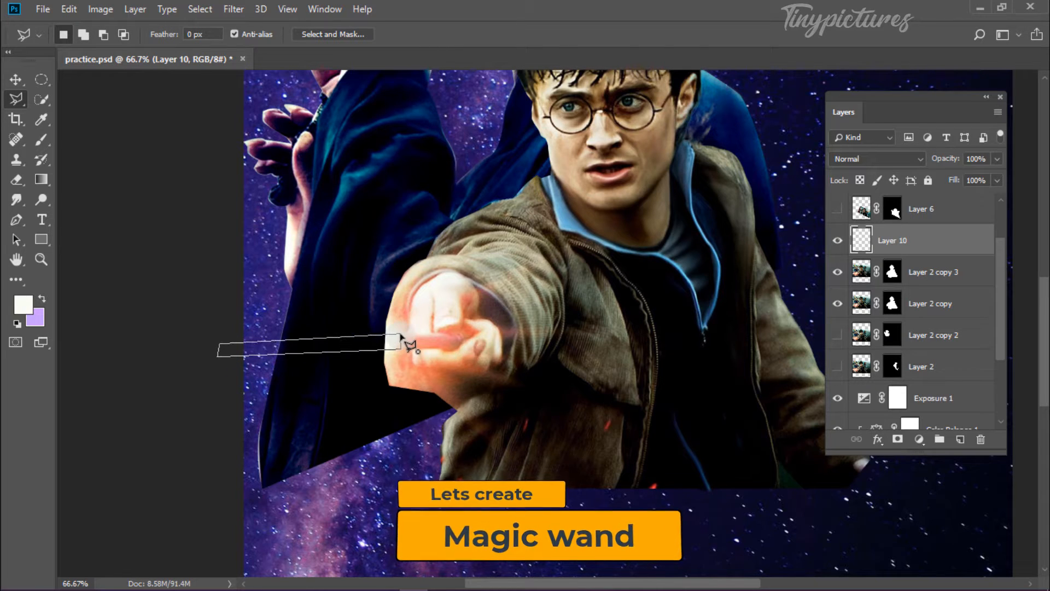
pyautogui.click(398, 339)
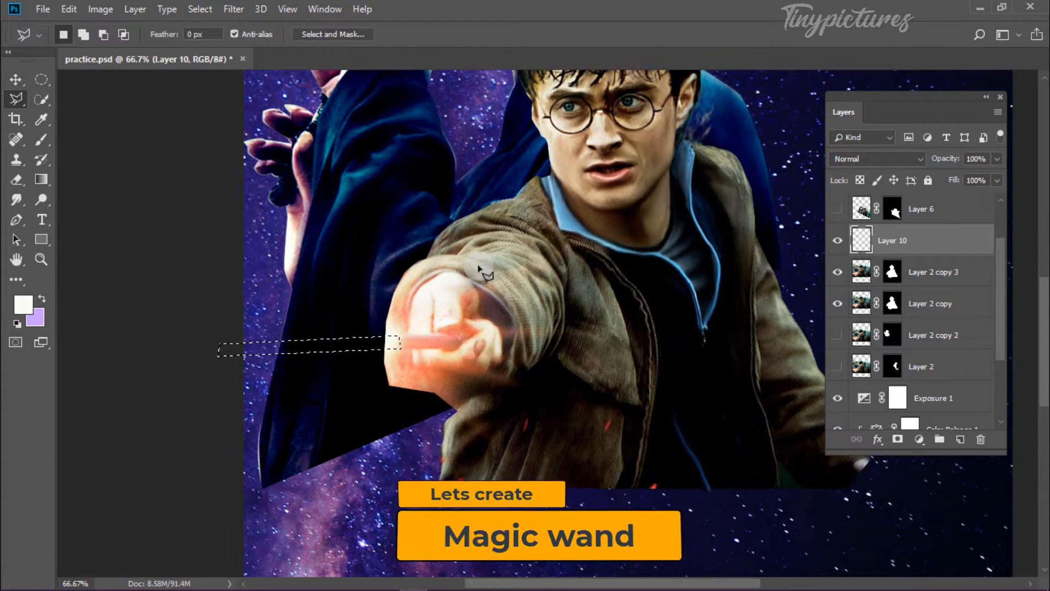
pyautogui.hotkey('alt', 'BackSpace')
pyautogui.hotkey('ctrl', 'd')
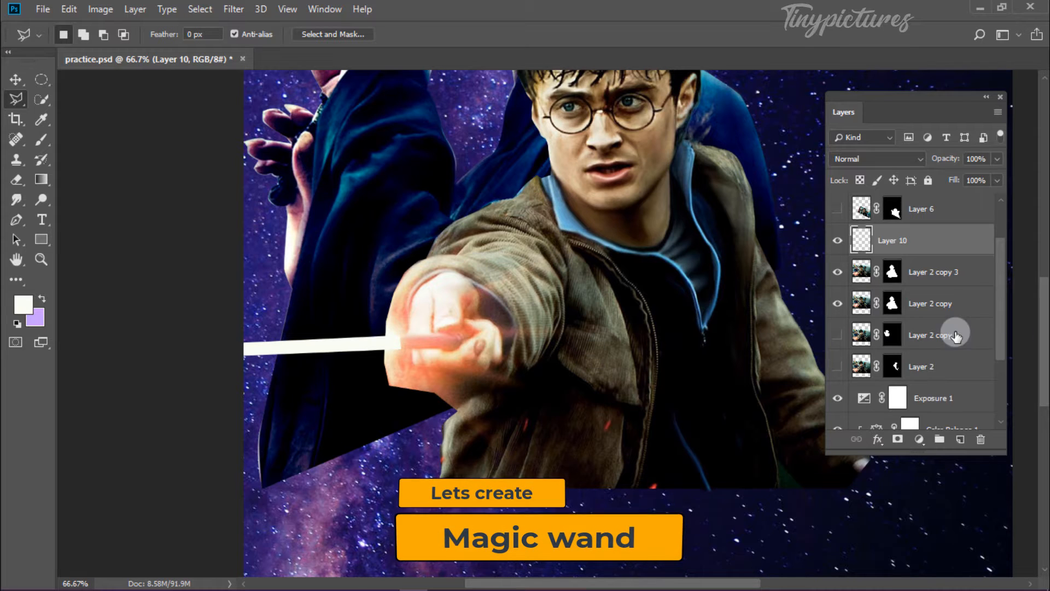
# - Add an orange Outer Glow in Screen mode to the wand layer with 66% opacity, 0% noise, 9% spread and 90 px size
pyautogui.click(878, 439)
pyautogui.click(928, 423)
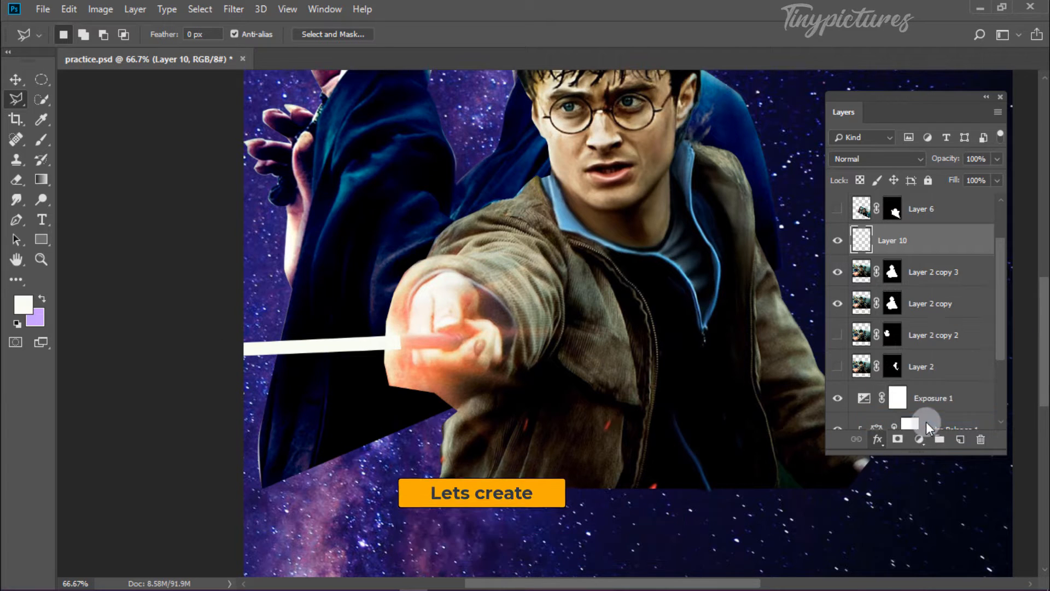
pyautogui.moveTo(381, 208); pyautogui.dragTo(993, 125)
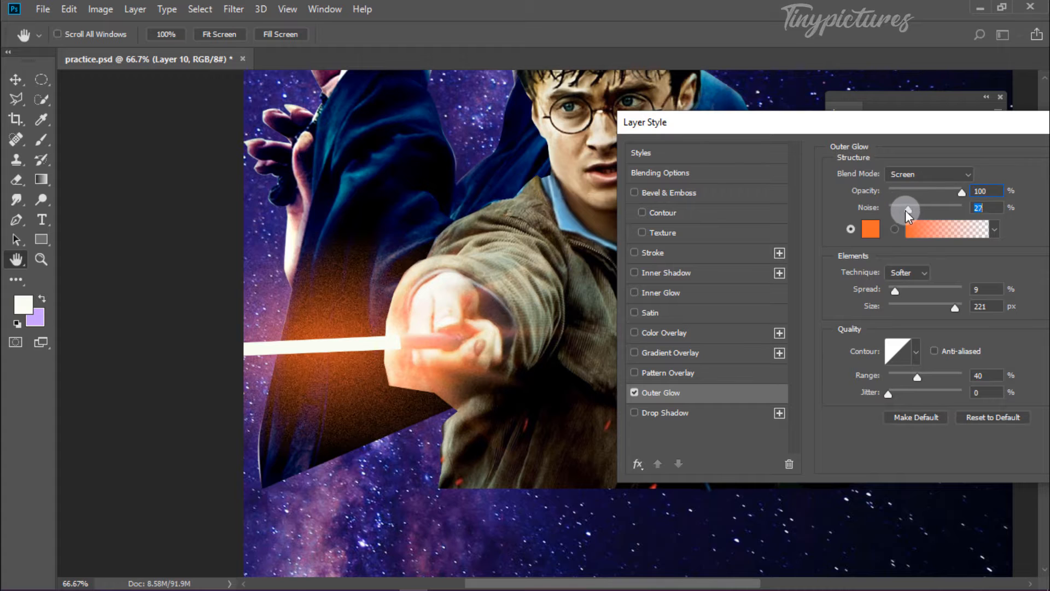
pyautogui.moveTo(966, 191); pyautogui.dragTo(937, 198)
pyautogui.moveTo(955, 307); pyautogui.dragTo(918, 308)
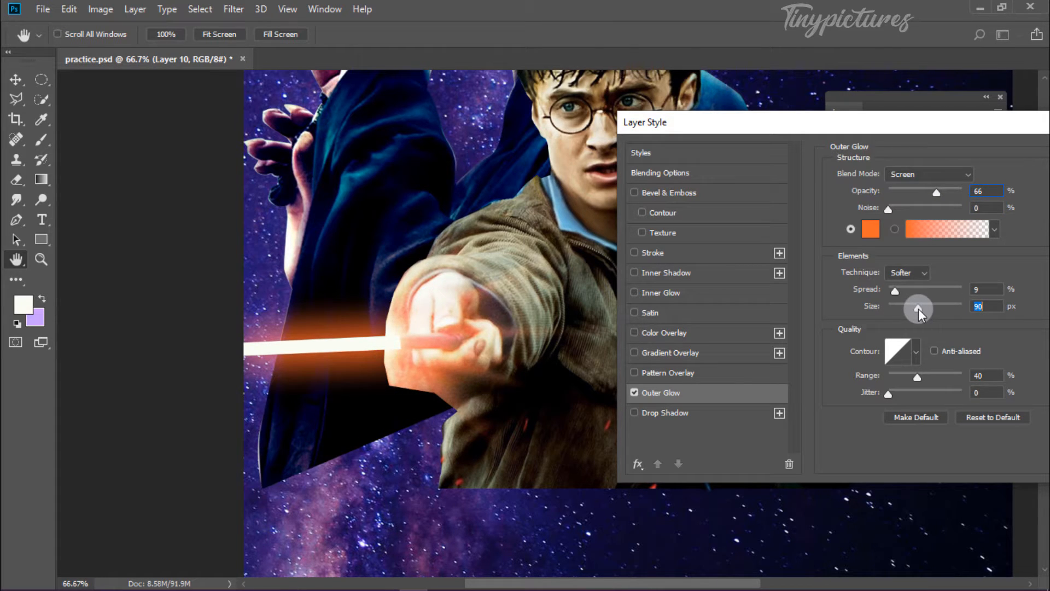
# - Add a white Drop Shadow in Normal mode to the wand with 0 px distance, 43% spread and 35 px size
pyautogui.click(648, 414)
pyautogui.click(927, 177)
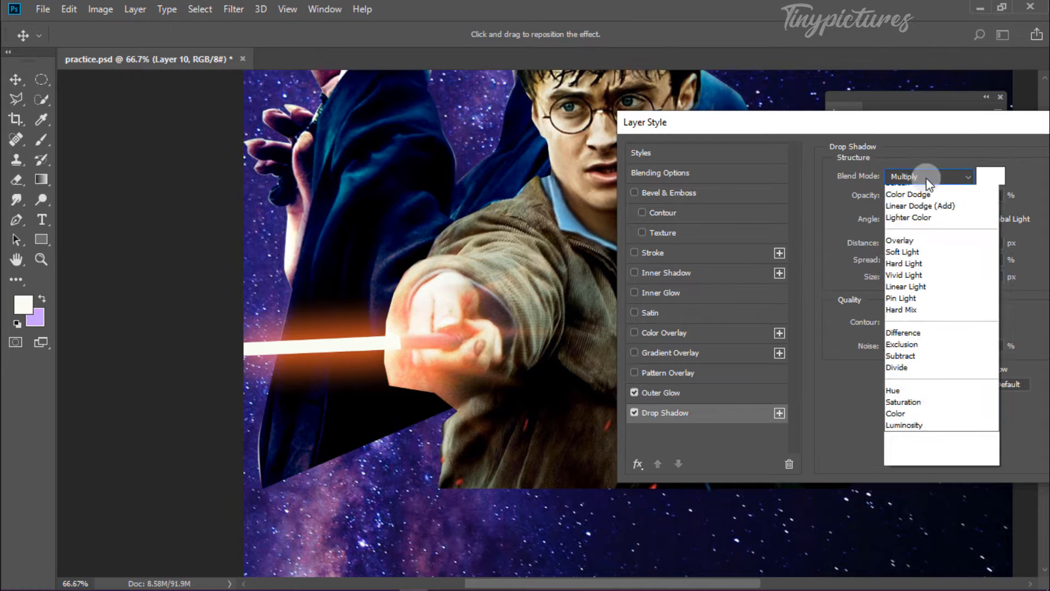
pyautogui.click(926, 189)
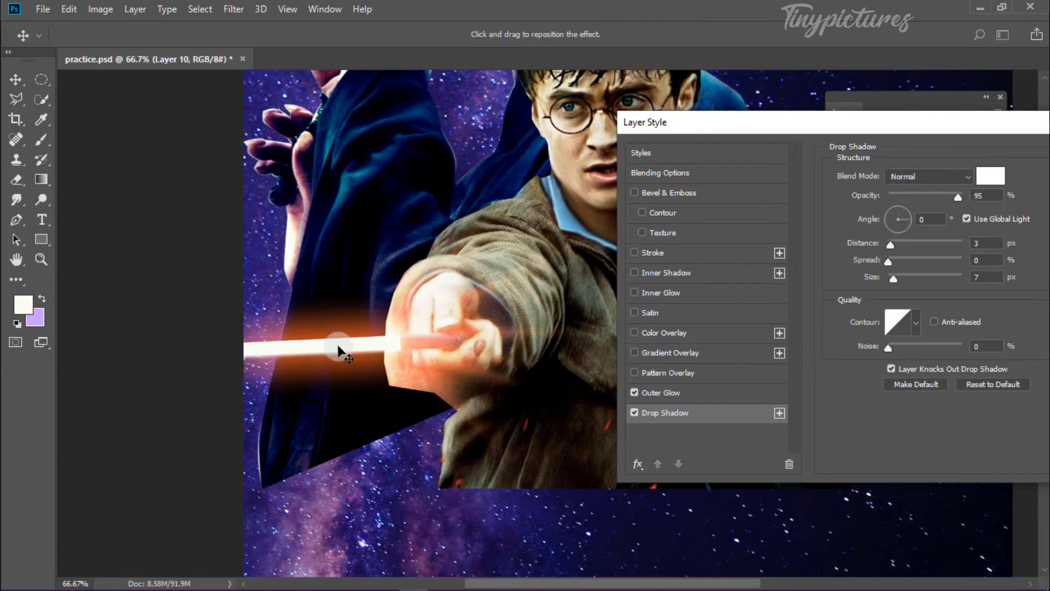
pyautogui.moveTo(858, 280); pyautogui.dragTo(884, 250)
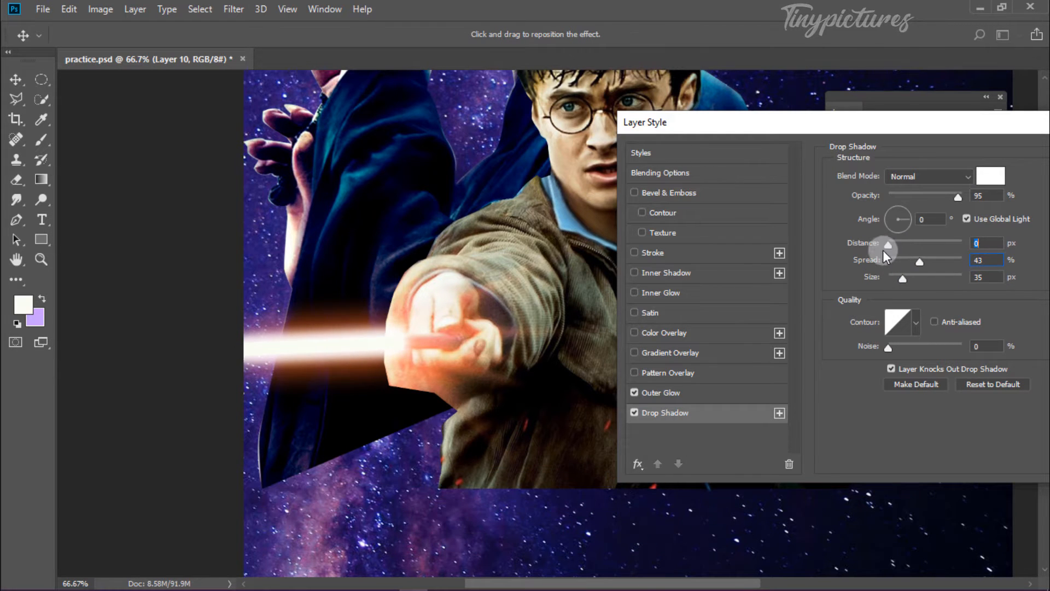
# - Add a second Drop Shadow to the wand and try the red f12828 as the shadow colour
pyautogui.click(779, 412)
pyautogui.click(990, 176)
pyautogui.click(797, 164)
pyautogui.moveTo(797, 163); pyautogui.dragTo(804, 180)
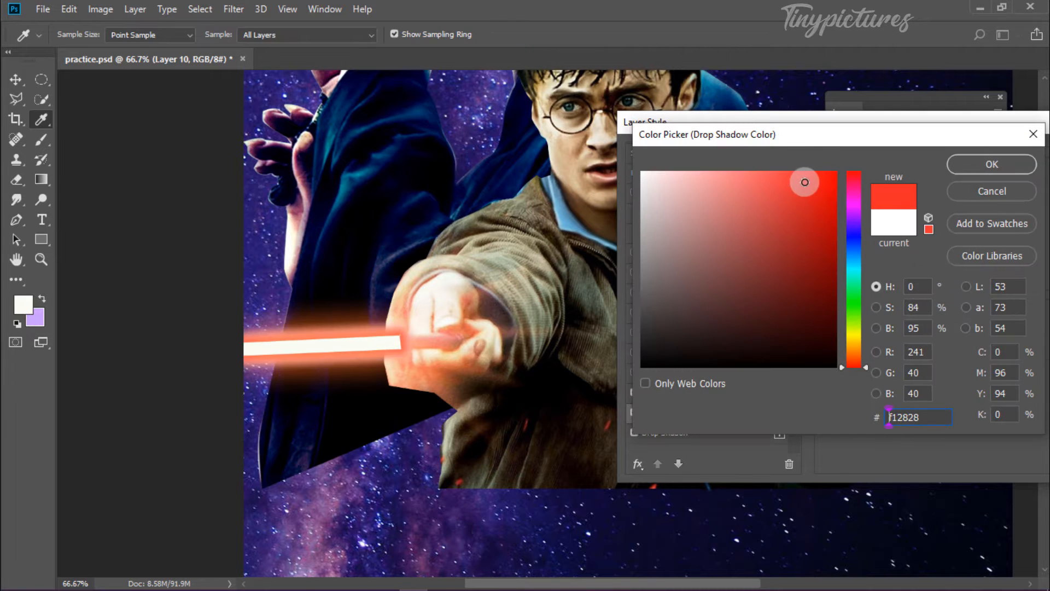
pyautogui.click(1022, 164)
pyautogui.click(992, 183)
pyautogui.click(984, 165)
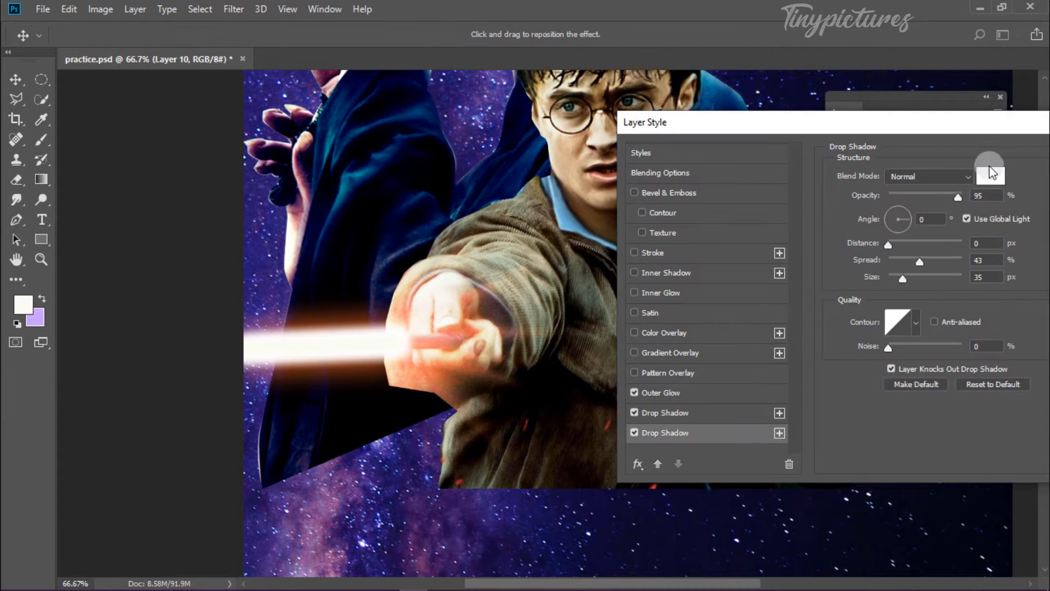
# - Set the second Drop Shadow's colour to a light salmon red, adjust its spread and size, and apply the layer style
pyautogui.click(990, 175)
pyautogui.click(733, 171)
pyautogui.click(719, 171)
pyautogui.click(980, 170)
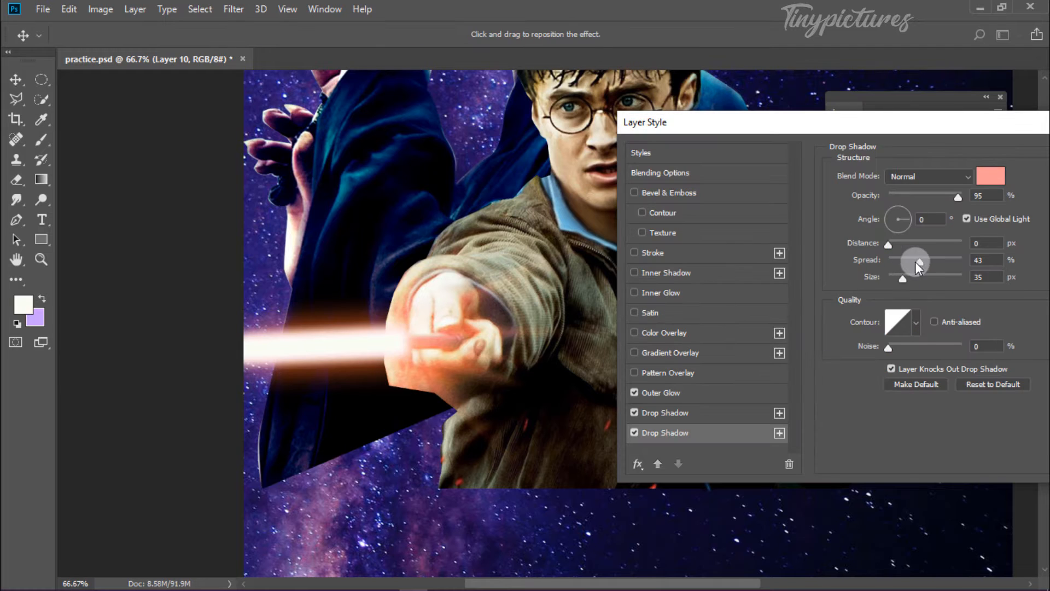
pyautogui.moveTo(916, 262)
pyautogui.mouseDown()
pyautogui.moveTo(930, 260)
pyautogui.moveTo(891, 279)
pyautogui.mouseUp()
pyautogui.click(902, 278)
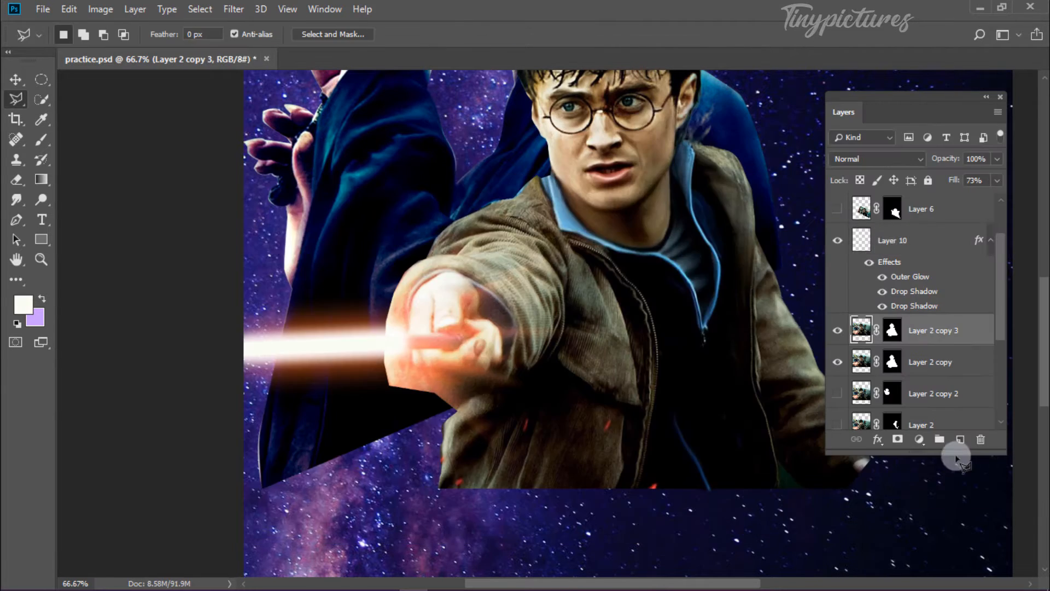
# - Paint a soft ff0000 red glow over Harry's wand hand on a new Soft Light layer above Layer 2 copy 3
pyautogui.click(960, 439)
pyautogui.press('b')
pyautogui.click(23, 304)
pyautogui.click(309, 322)
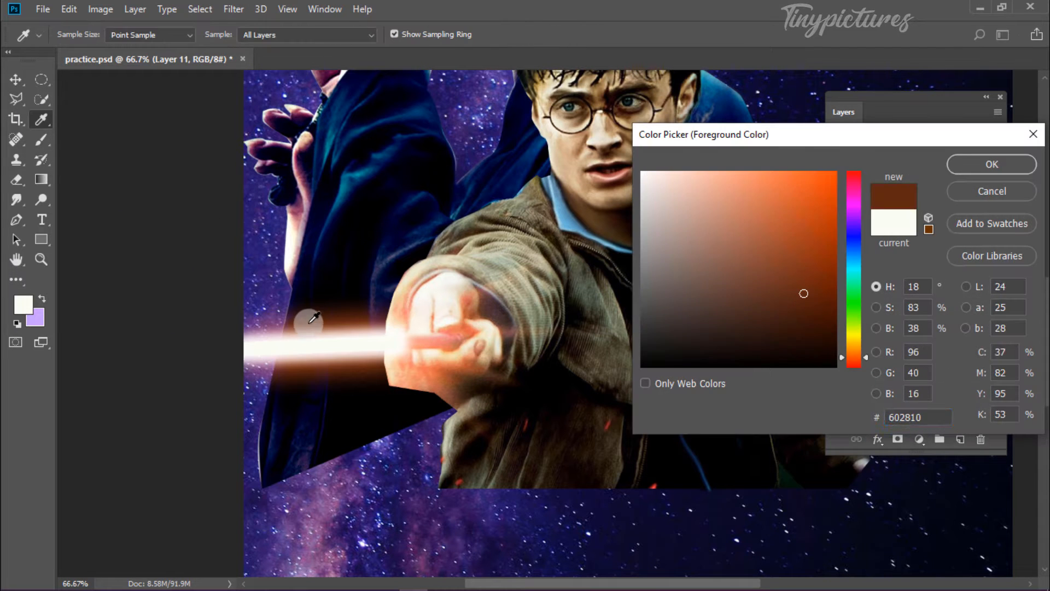
pyautogui.write('ff0000')
pyautogui.press('Return')
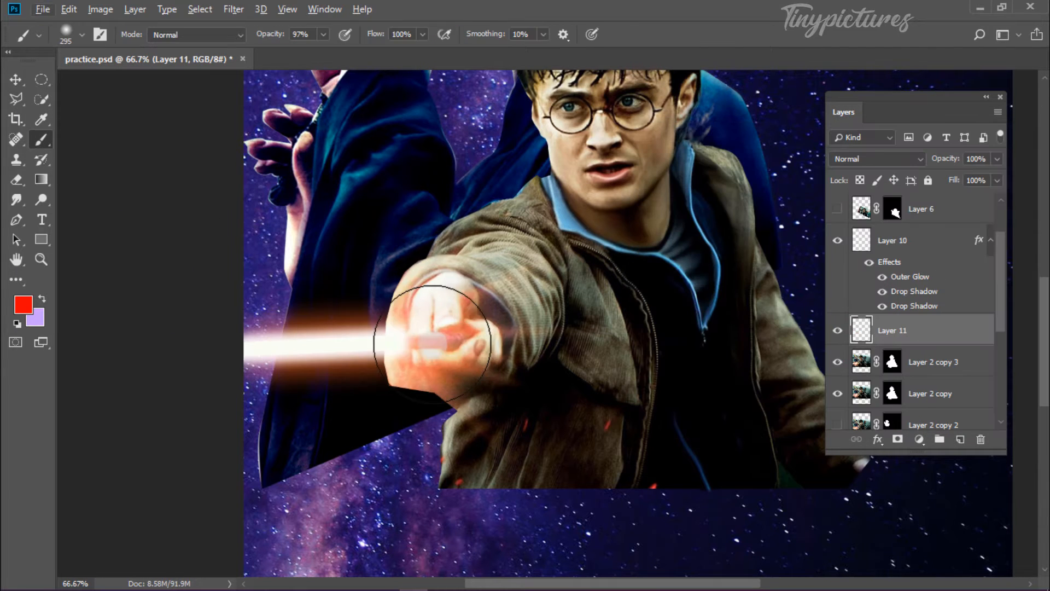
pyautogui.click(423, 304)
pyautogui.click(877, 159)
pyautogui.click(897, 356)
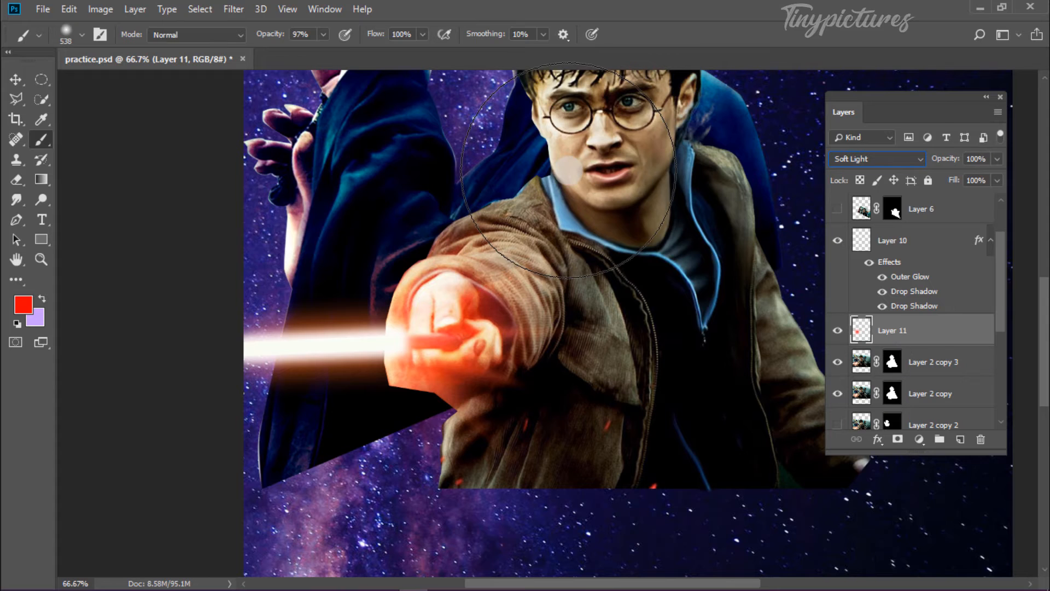
# - Paint a red glow along the wand beam on a new layer, undo the extra dab on the hand, and lower the layer's fill
pyautogui.click(960, 440)
pyautogui.moveTo(372, 351)
pyautogui.mouseDown()
pyautogui.moveTo(314, 341)
pyautogui.moveTo(375, 346)
pyautogui.moveTo(219, 356)
pyautogui.mouseUp()
pyautogui.moveTo(430, 336)
pyautogui.mouseDown()
pyautogui.moveTo(169, 353)
pyautogui.moveTo(458, 331)
pyautogui.moveTo(445, 338)
pyautogui.mouseUp()
pyautogui.hotkey('ctrl', 'z')
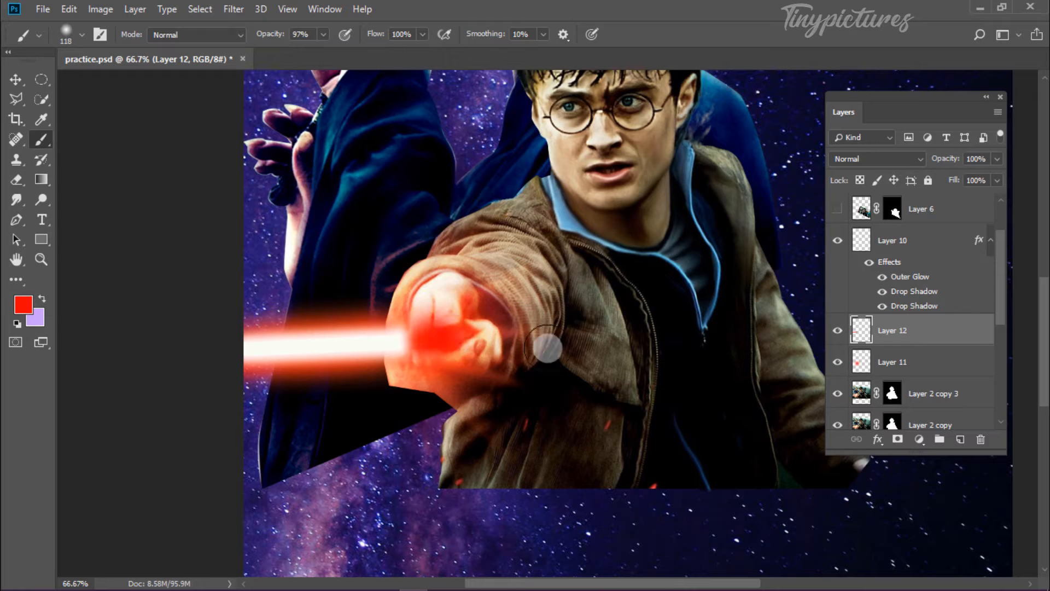
pyautogui.press('v')
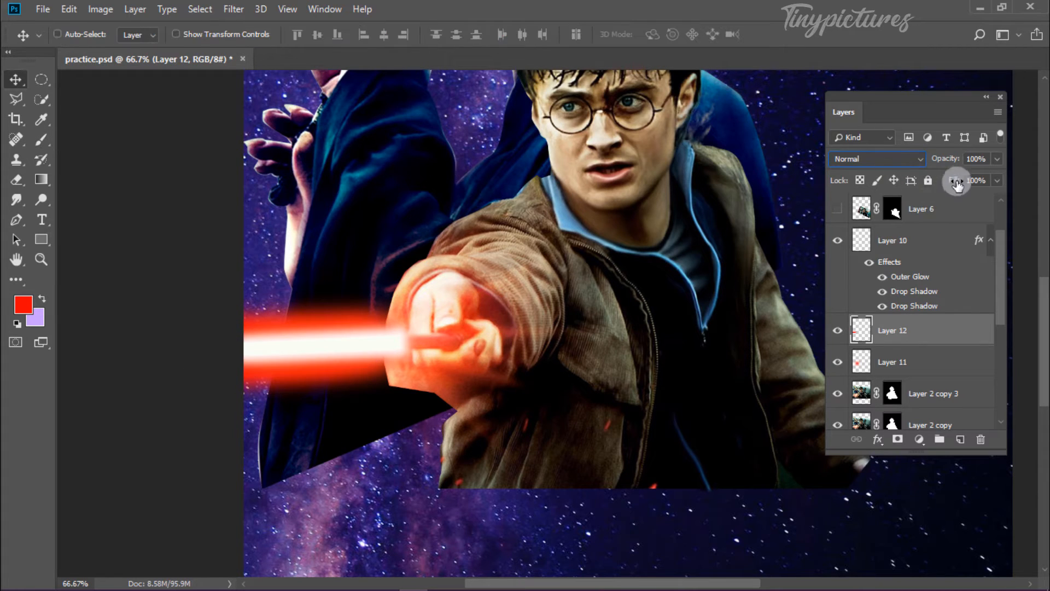
pyautogui.moveTo(953, 180); pyautogui.dragTo(922, 187)
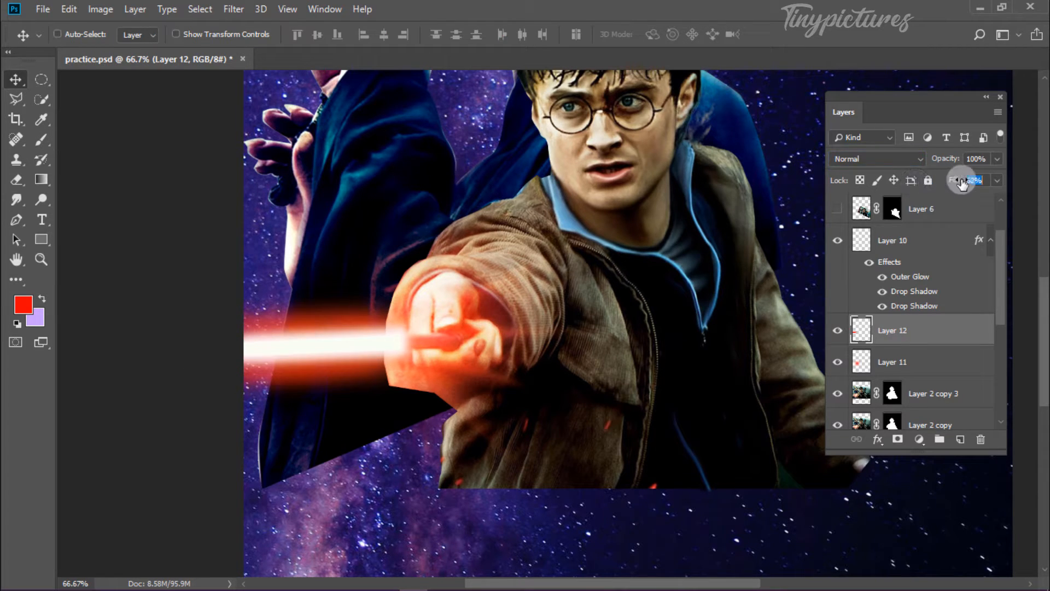
# - Select Layers 10 and 12 together, shift the beam into Harry's hand and stretch its width to 127.64%
pyautogui.keyDown('ctrl'); pyautogui.click(884, 241); pyautogui.keyUp('ctrl')
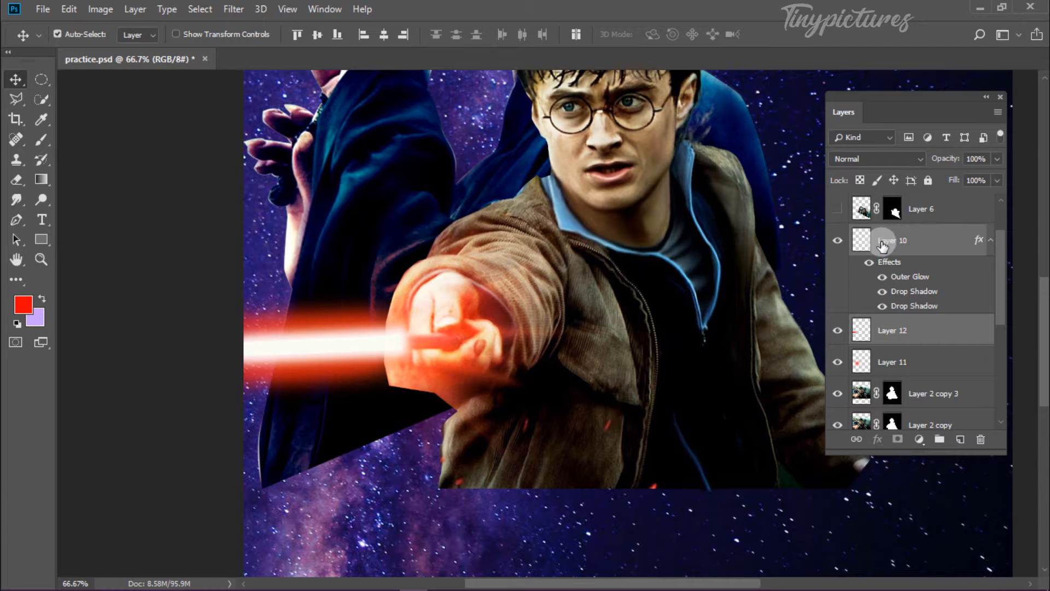
pyautogui.moveTo(325, 351); pyautogui.dragTo(351, 347)
pyautogui.hotkey('ctrl', 't')
pyautogui.moveTo(267, 344); pyautogui.dragTo(213, 346)
# - Distort the beam so it widens away from the hand and tapers at the fingers, reposition it slightly, and apply the transform
pyautogui.rightClick(282, 330)
pyautogui.click(382, 400)
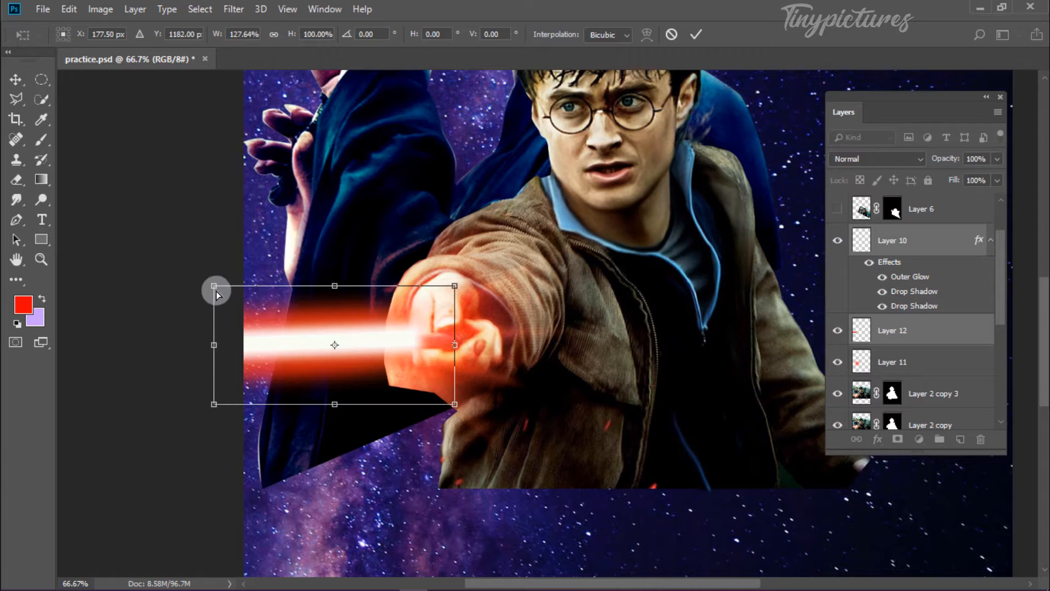
pyautogui.moveTo(214, 286); pyautogui.dragTo(211, 269)
pyautogui.moveTo(214, 404); pyautogui.dragTo(211, 422)
pyautogui.moveTo(455, 287); pyautogui.dragTo(448, 297)
pyautogui.rightClick(400, 347)
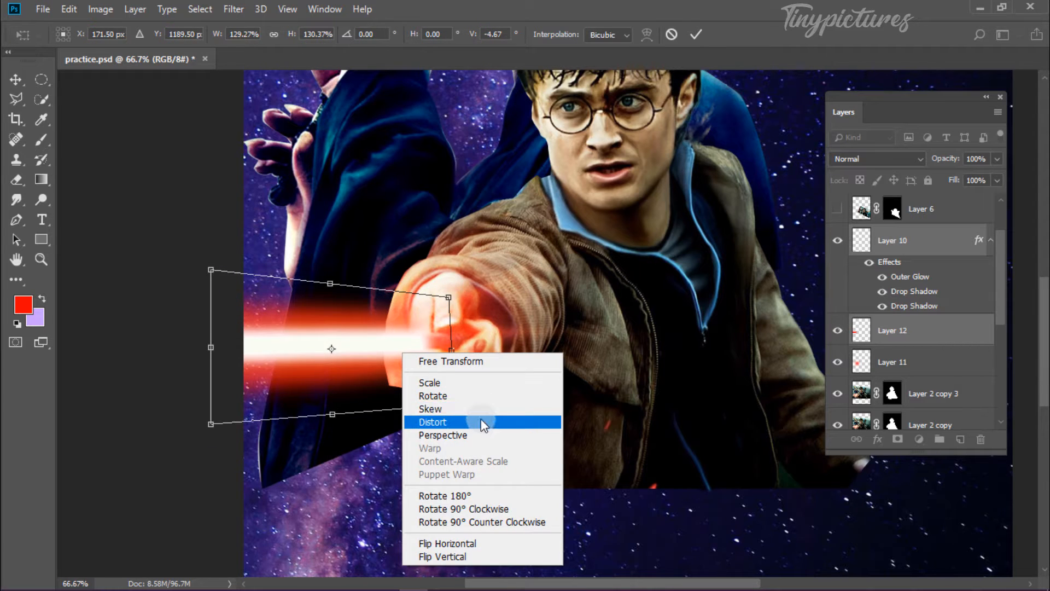
pyautogui.click(475, 409)
pyautogui.moveTo(452, 404); pyautogui.dragTo(453, 387)
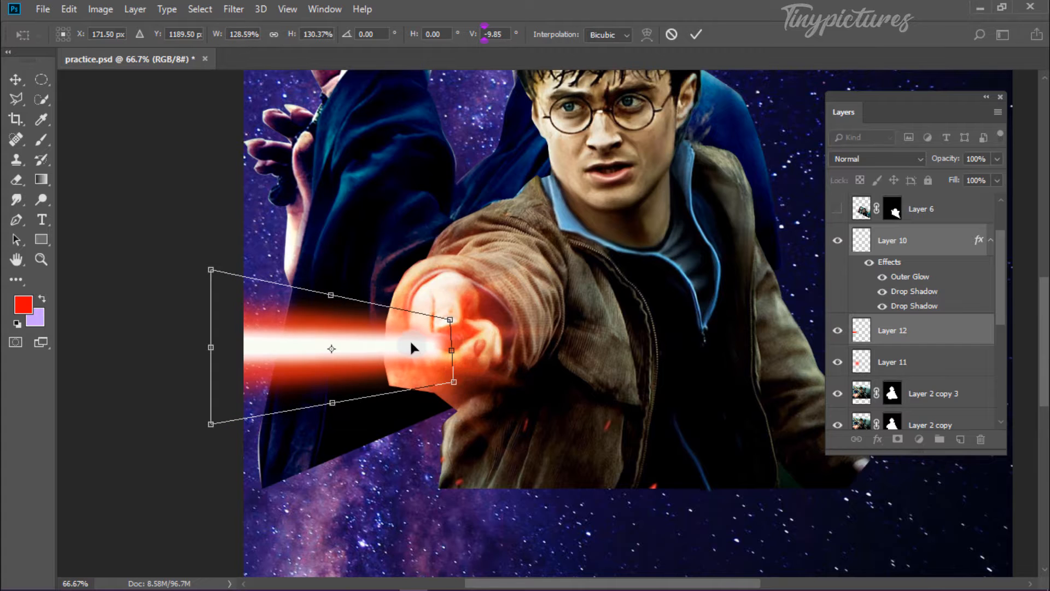
pyautogui.moveTo(410, 341); pyautogui.dragTo(405, 335)
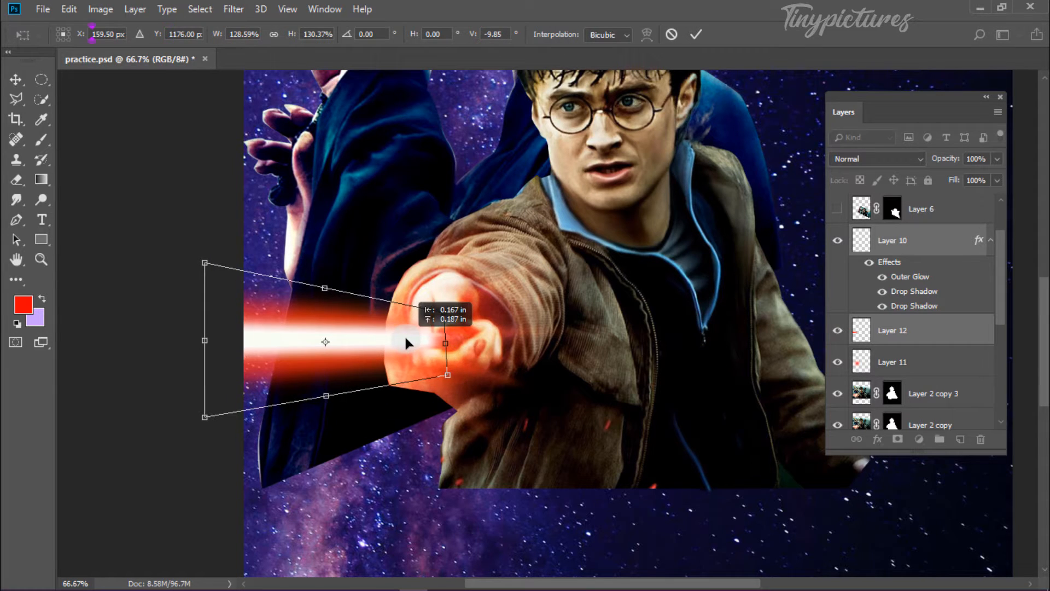
pyautogui.press('Return')
pyautogui.click(634, 360)
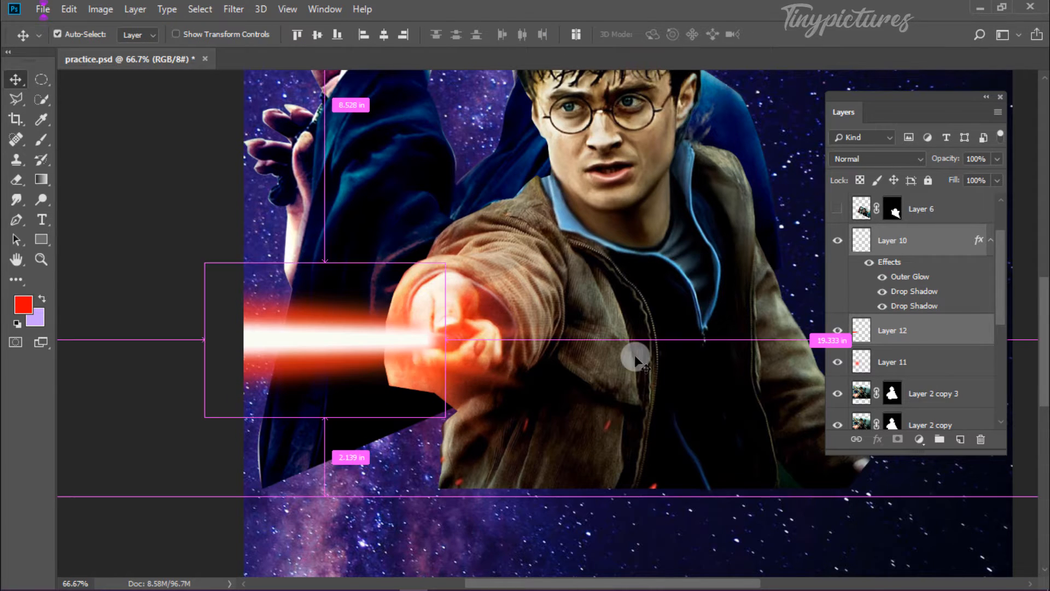
# - Add a Color Balance adjustment clipped to Layer 2 copy 3 and set the midtones' Cyan-Red value to +95
pyautogui.hotkey('ctrl', '0')
pyautogui.click(930, 393)
pyautogui.click(919, 439)
pyautogui.click(943, 310)
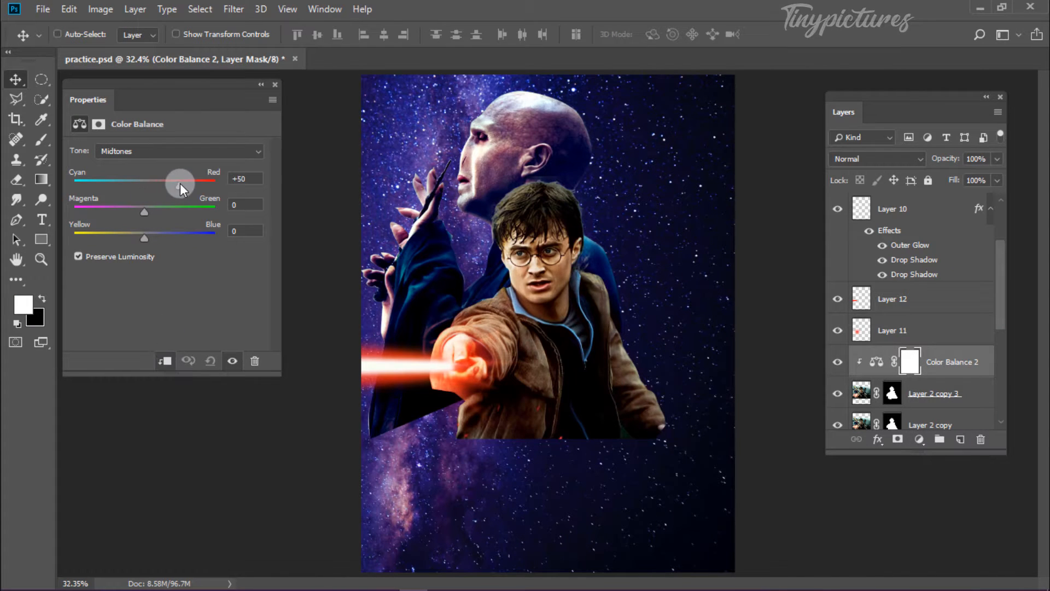
pyautogui.moveTo(215, 183); pyautogui.dragTo(215, 182)
pyautogui.click(147, 214)
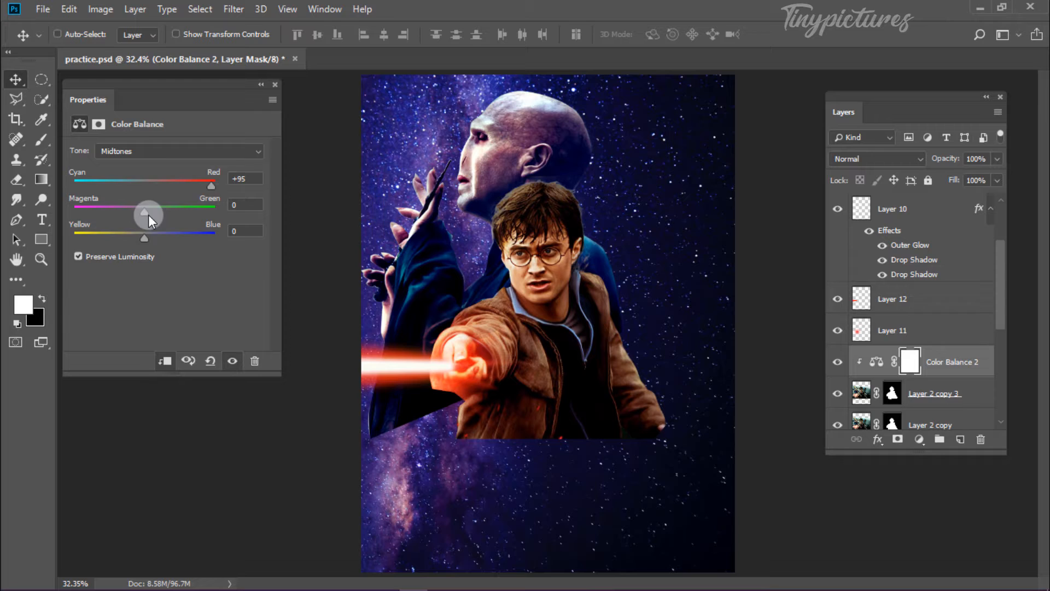
# - Shift the clipped Color Balance's shadows towards red, and invert its layer mask to black
pyautogui.click(153, 150)
pyautogui.click(152, 165)
pyautogui.moveTo(144, 185)
pyautogui.mouseDown()
pyautogui.moveTo(198, 186)
pyautogui.moveTo(182, 187)
pyautogui.mouseUp()
pyautogui.click(170, 151)
pyautogui.click(166, 188)
pyautogui.click(275, 85)
pyautogui.click(955, 367)
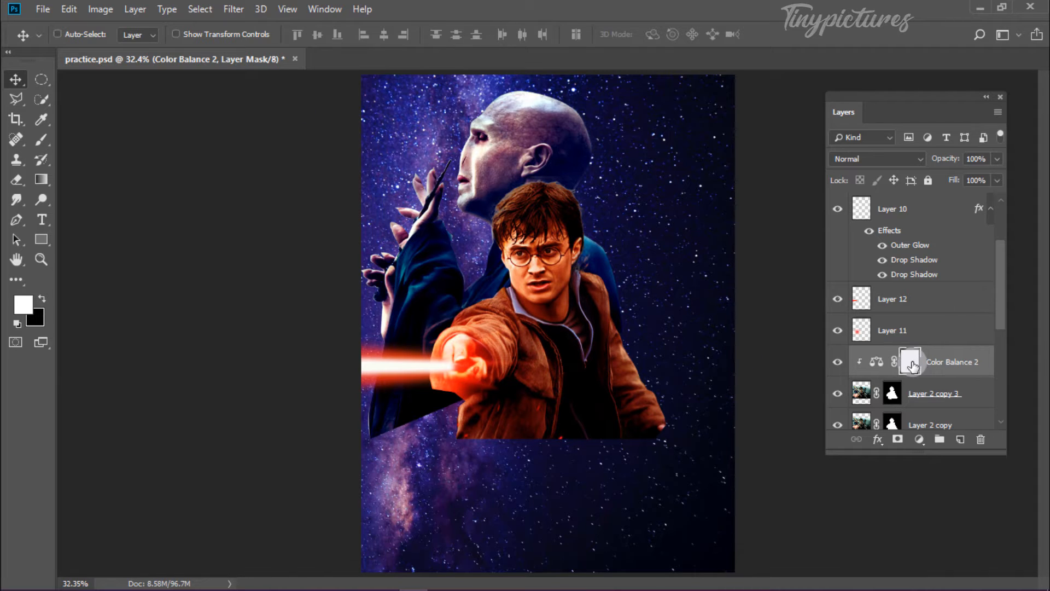
pyautogui.hotkey('ctrl', 'i')
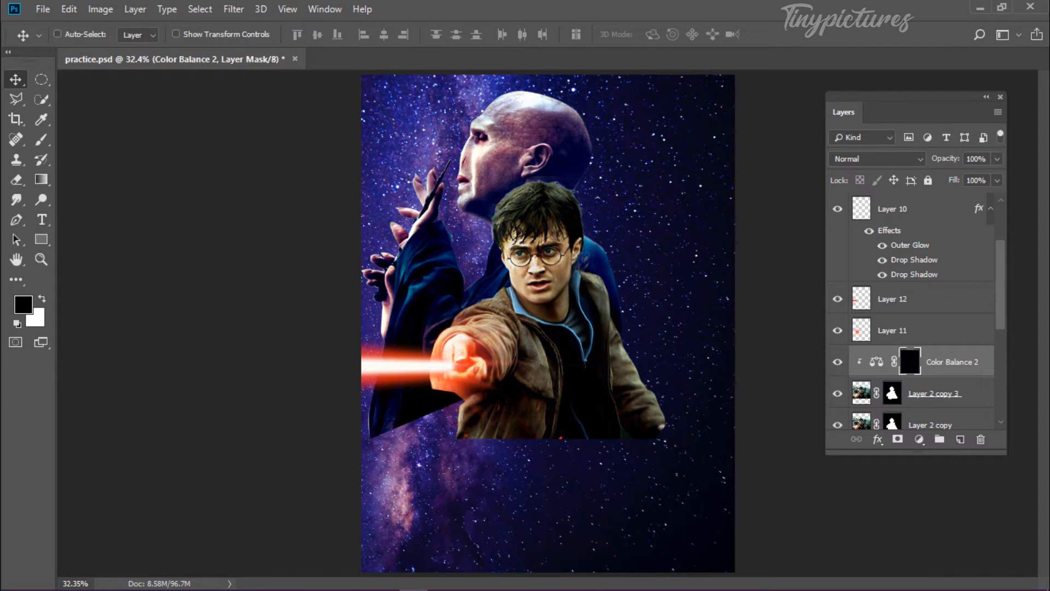
# - Paint white on the Color Balance 2 mask over Harry's outstretched arm, face and jacket so they catch the red light
pyautogui.click(37, 137)
pyautogui.moveTo(431, 344)
pyautogui.mouseDown()
pyautogui.moveTo(489, 363)
pyautogui.moveTo(453, 395)
pyautogui.moveTo(485, 298)
pyautogui.moveTo(494, 217)
pyautogui.moveTo(471, 366)
pyautogui.moveTo(444, 424)
pyautogui.moveTo(436, 420)
pyautogui.moveTo(469, 395)
pyautogui.mouseUp()
pyautogui.press('x')
pyautogui.press('v')
# - Add a Brightness/Contrast adjustment above Color Balance 2, clipped to Harry's layer, and adjust its settings
pyautogui.click(919, 439)
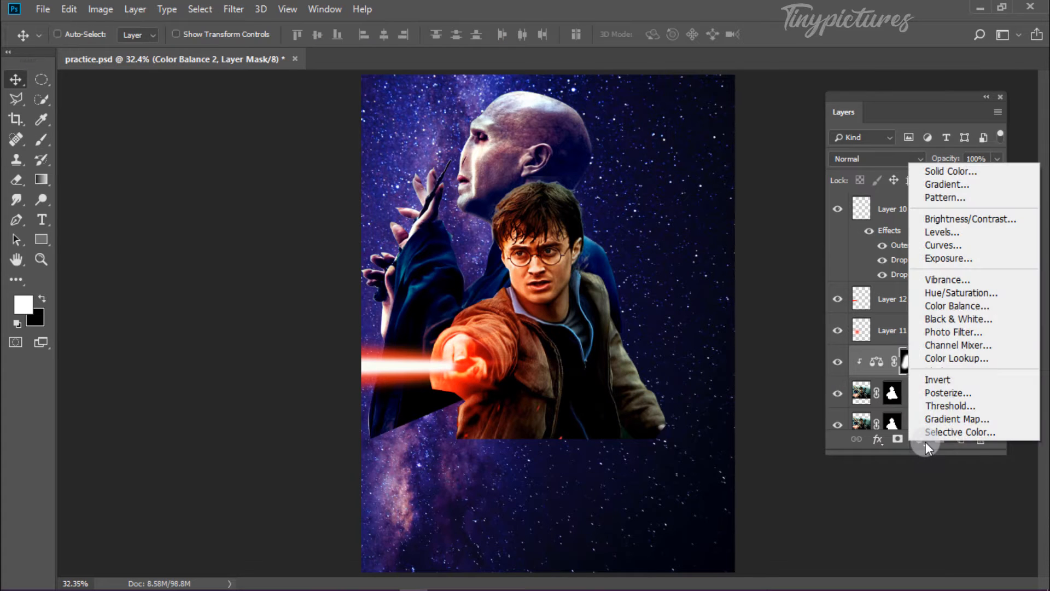
pyautogui.click(953, 218)
pyautogui.moveTo(167, 188); pyautogui.dragTo(212, 188)
pyautogui.moveTo(165, 219); pyautogui.dragTo(101, 186)
# - Add another clipped Color Balance adjustment for Harry with midtones at -59 Cyan-Red and +88 Yellow-Blue
pyautogui.click(918, 439)
pyautogui.click(960, 303)
pyautogui.click(165, 360)
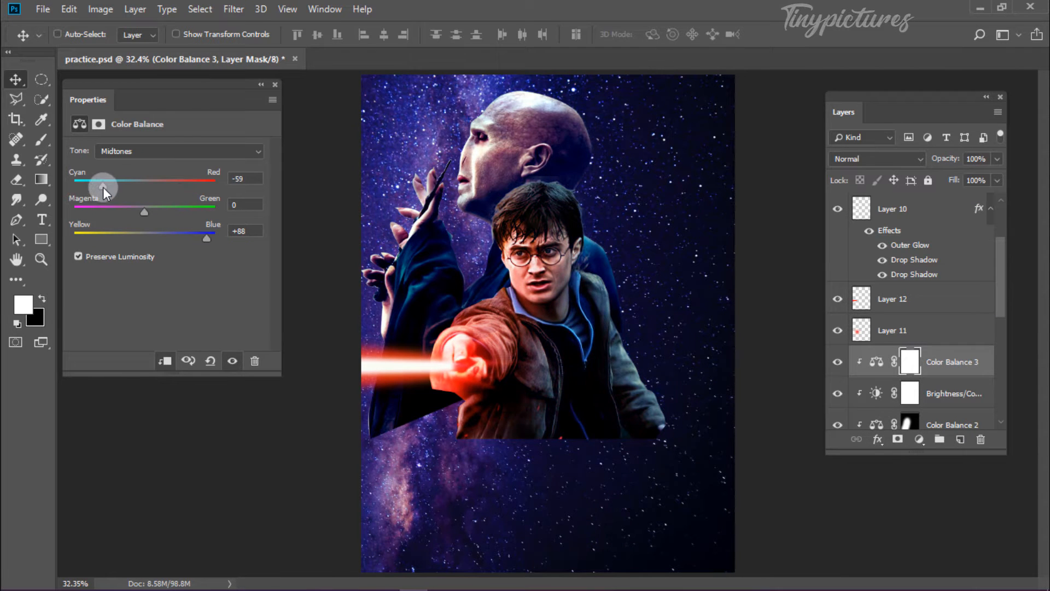
# - Set the Color Balance 3 shadows' Yellow-Blue value to +35 and shift its highlights slightly towards cyan
pyautogui.click(140, 153)
pyautogui.click(141, 160)
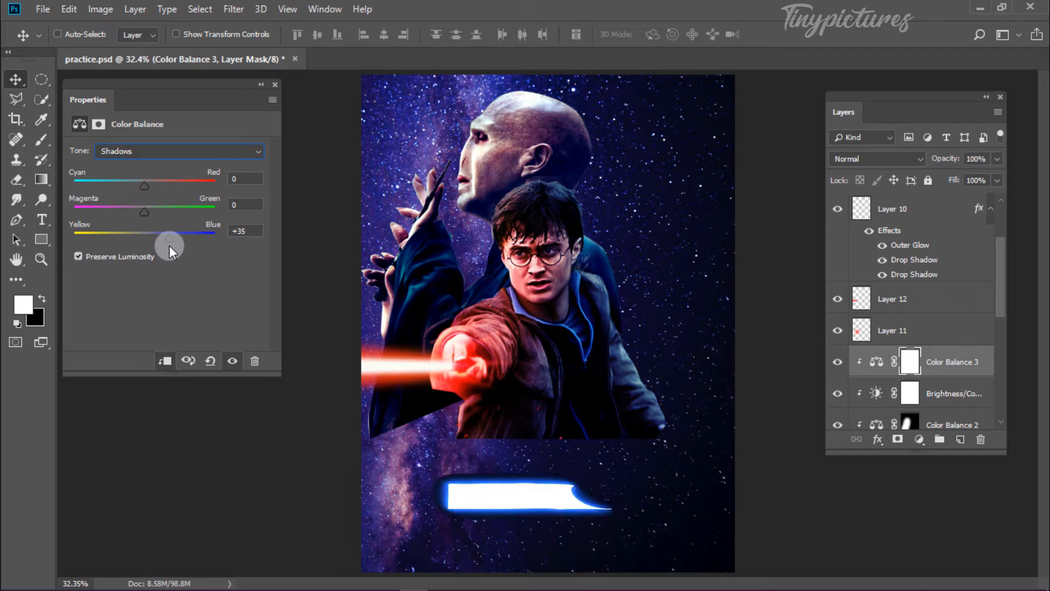
pyautogui.click(153, 150)
pyautogui.click(135, 188)
pyautogui.moveTo(144, 185)
pyautogui.mouseDown()
pyautogui.moveTo(82, 186)
pyautogui.moveTo(130, 186)
pyautogui.mouseUp()
# - Set the Color Balance 3 midtones to -30 Cyan-Red, +1 Magenta-Green and +47 Yellow-Blue
pyautogui.click(135, 152)
pyautogui.click(136, 176)
pyautogui.moveTo(144, 212); pyautogui.dragTo(147, 213)
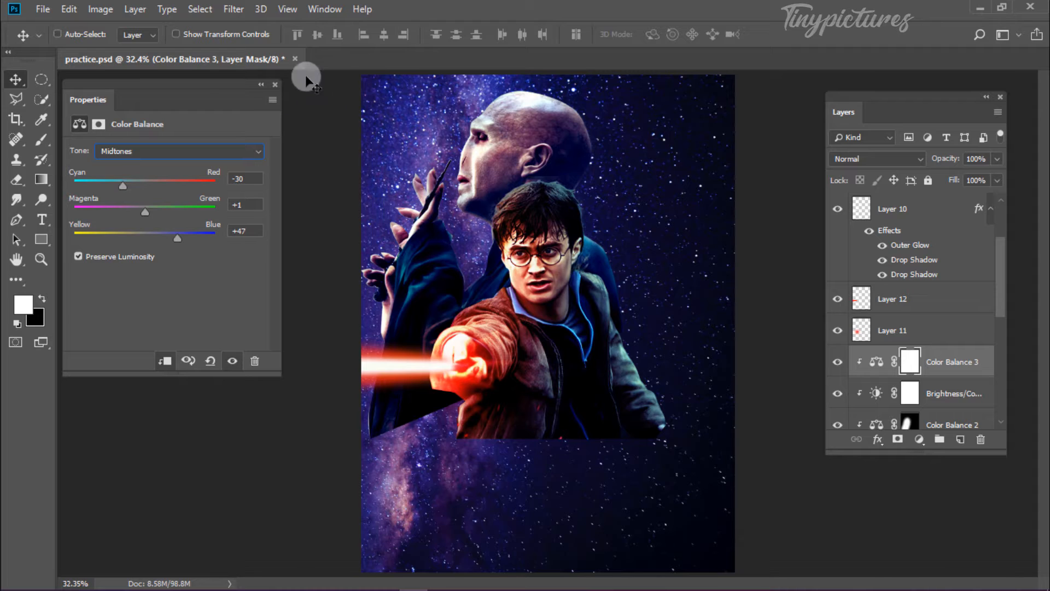
pyautogui.click(274, 83)
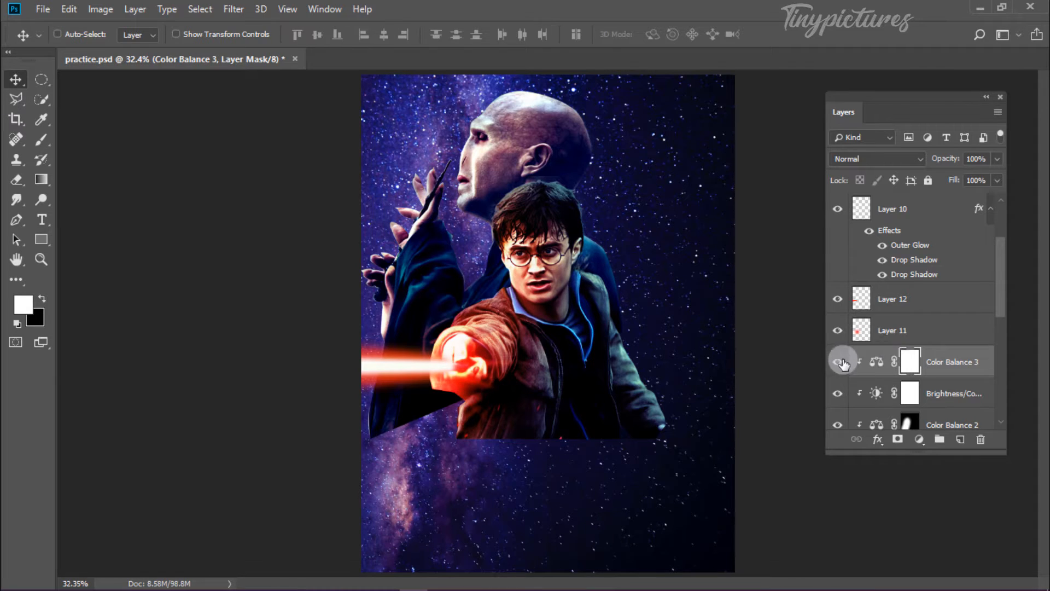
# - Create a new layer above Exposure 1 and choose a brush from the Guardian Brushes set
pyautogui.scroll(-7, 919, 339)
pyautogui.click(924, 364)
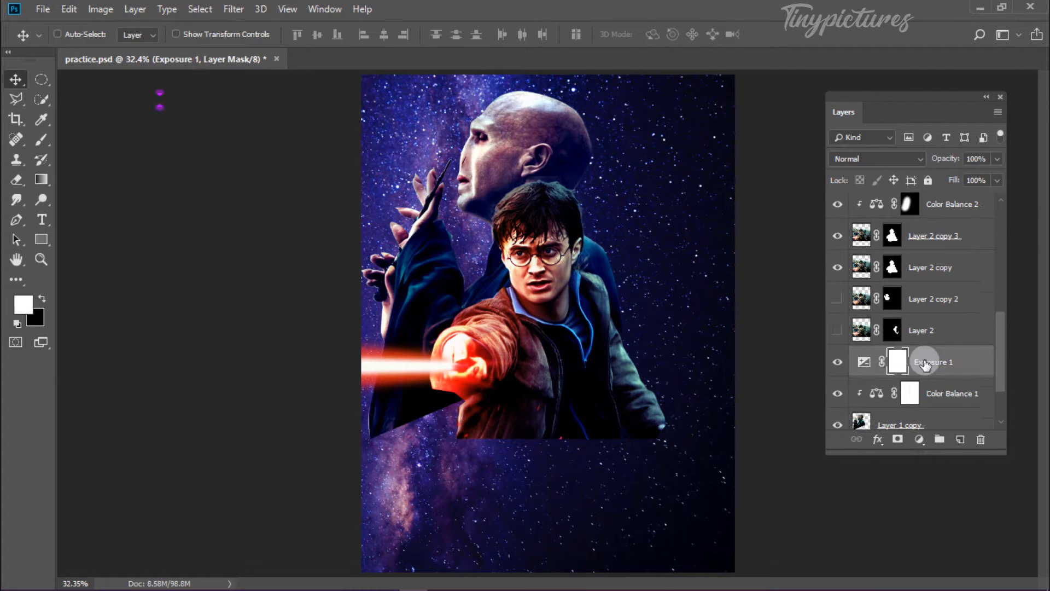
pyautogui.click(960, 439)
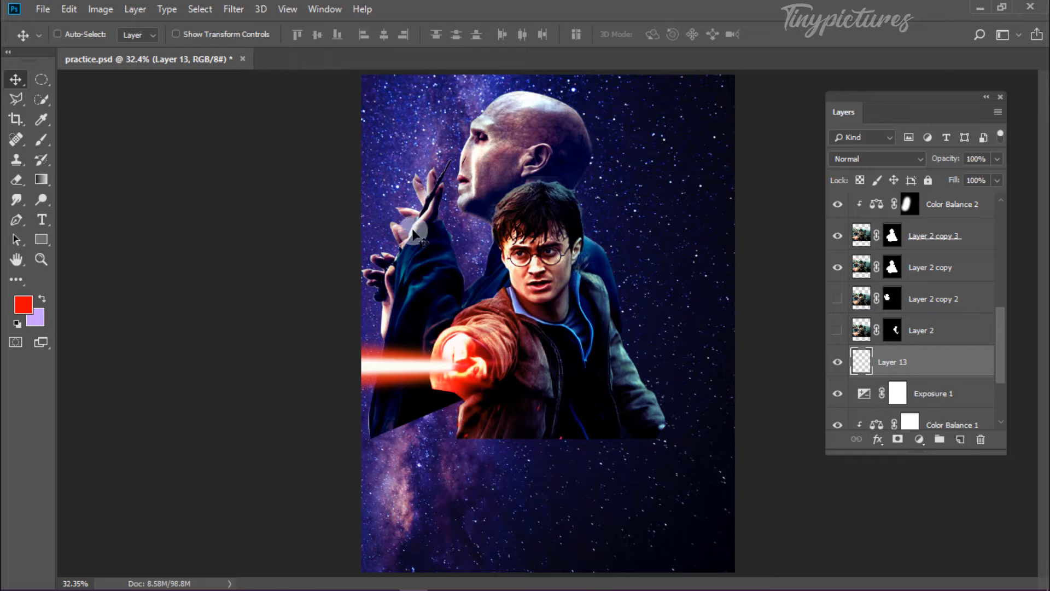
pyautogui.click(42, 139)
pyautogui.click(82, 35)
pyautogui.scroll(-2, 236, 329)
pyautogui.scroll(-10, 236, 330)
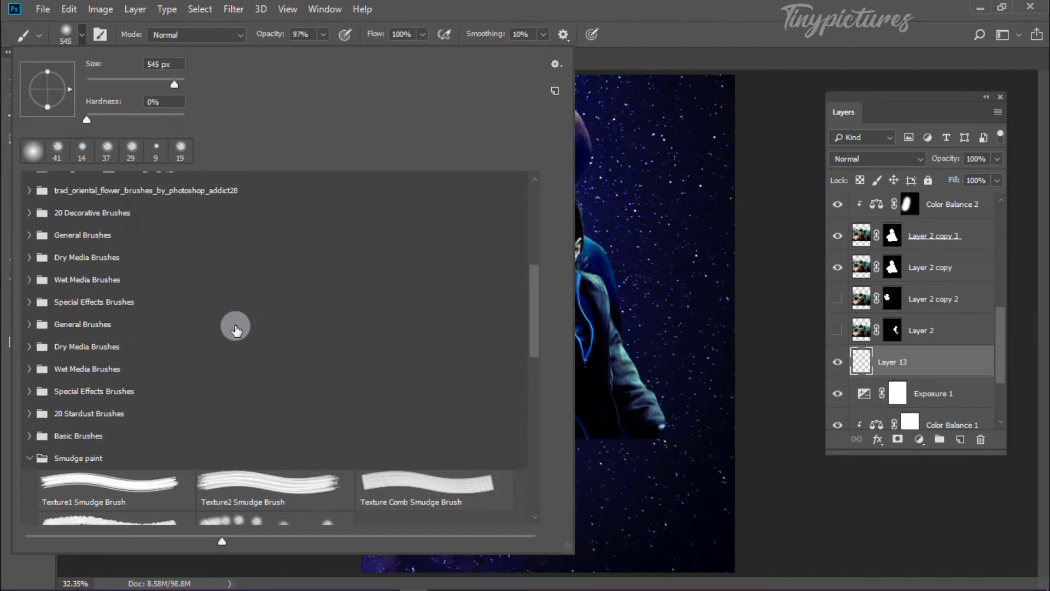
pyautogui.scroll(-3, 236, 330)
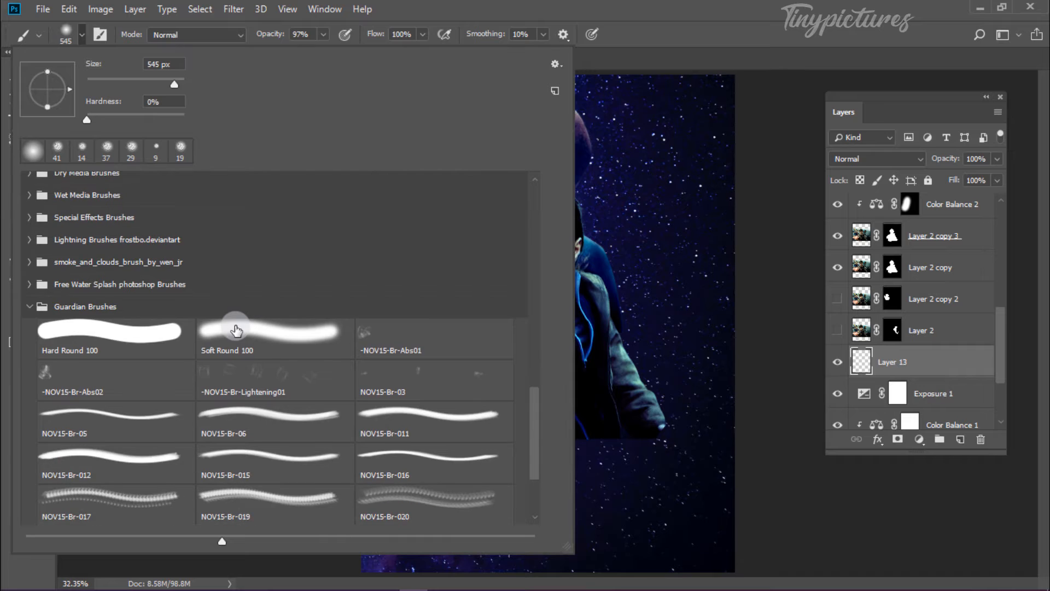
pyautogui.scroll(-1, 403, 311)
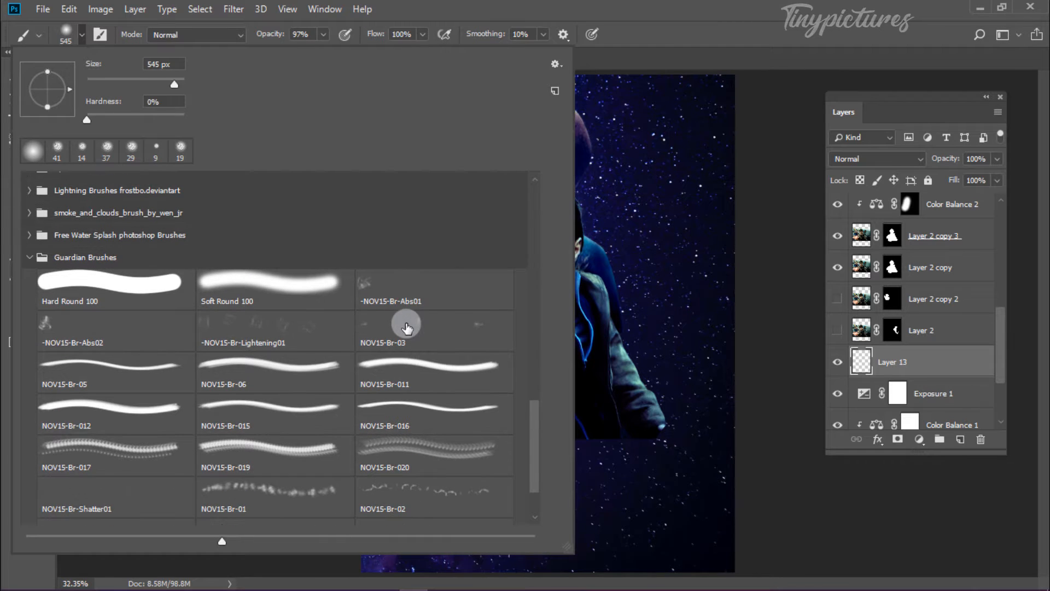
pyautogui.doubleClick(208, 326)
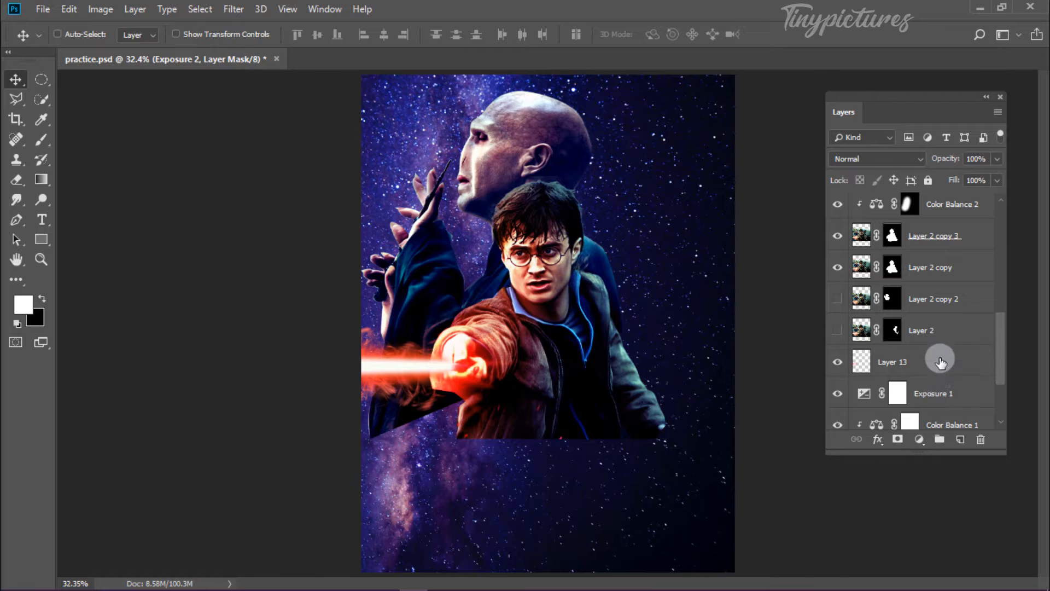
# - Choose the NOV15-Br-Abs02 brush from the Guardian Brushes set and add a new layer above Layer 13
pyautogui.click(940, 358)
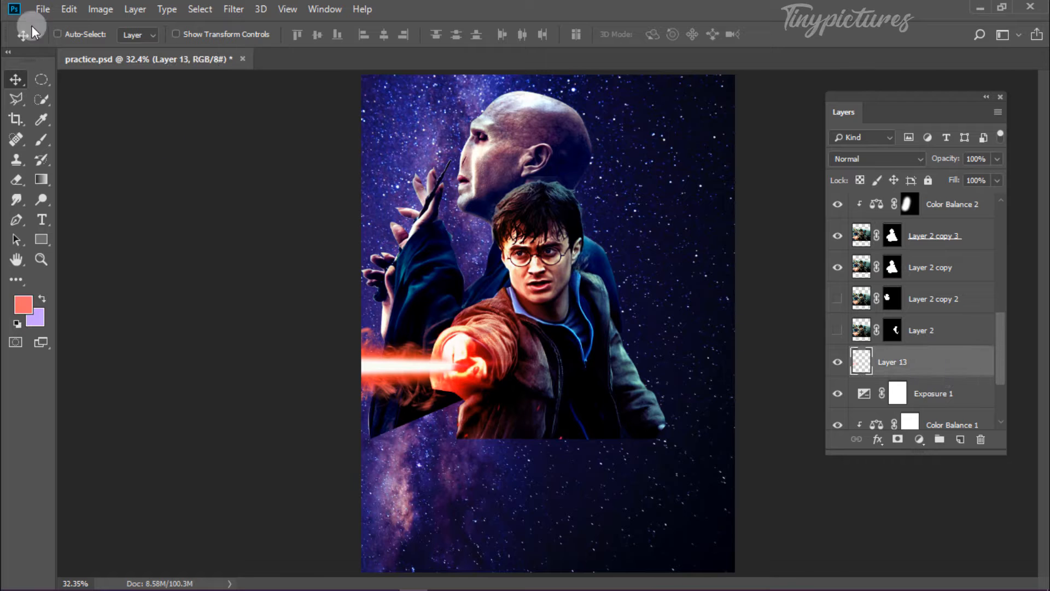
pyautogui.click(41, 143)
pyautogui.click(82, 34)
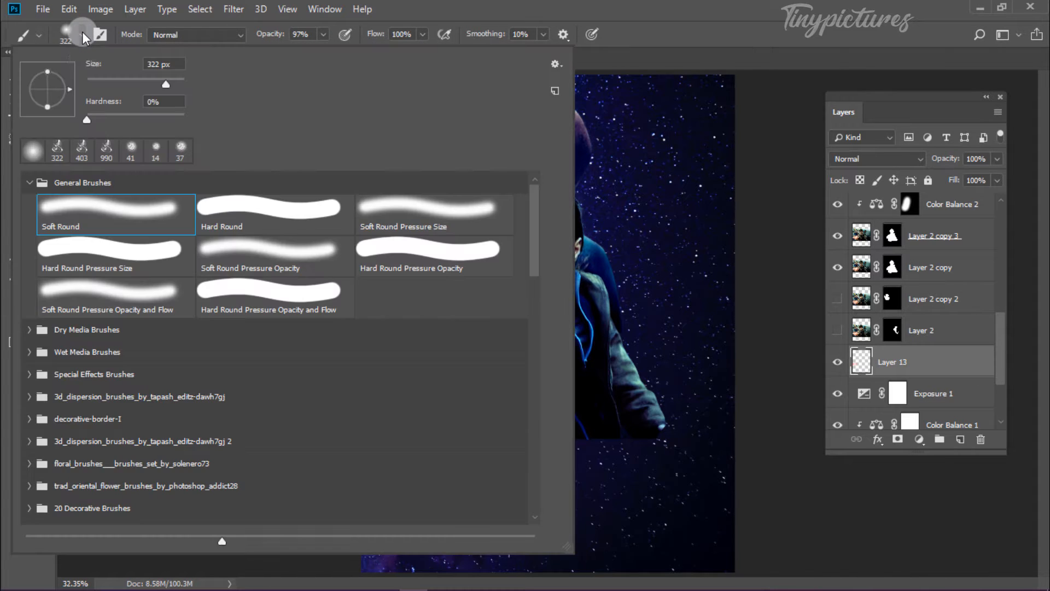
pyautogui.scroll(-10, 234, 350)
pyautogui.scroll(-10, 234, 350)
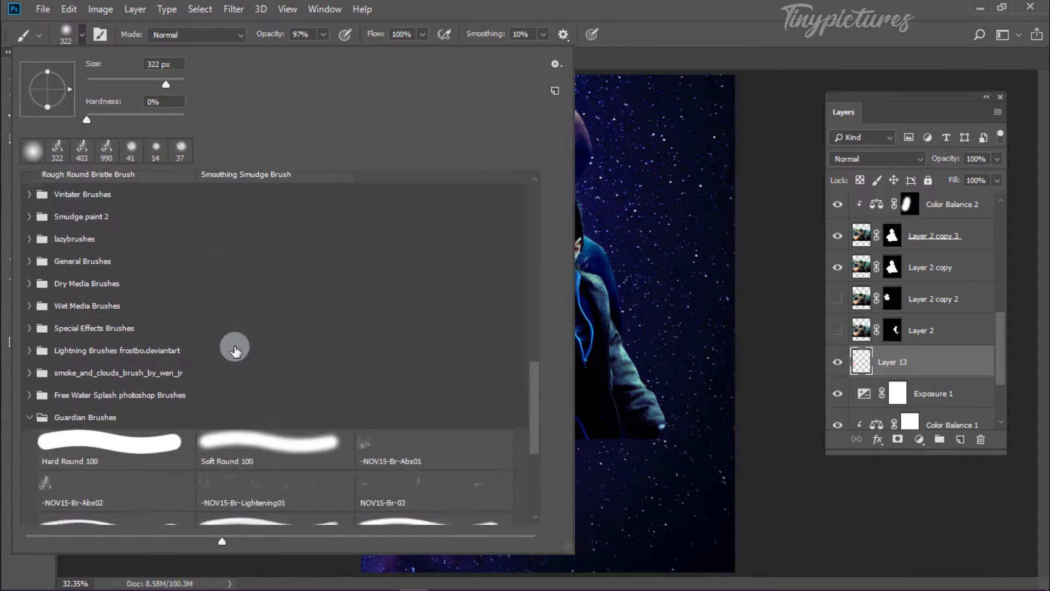
pyautogui.scroll(-2, 235, 350)
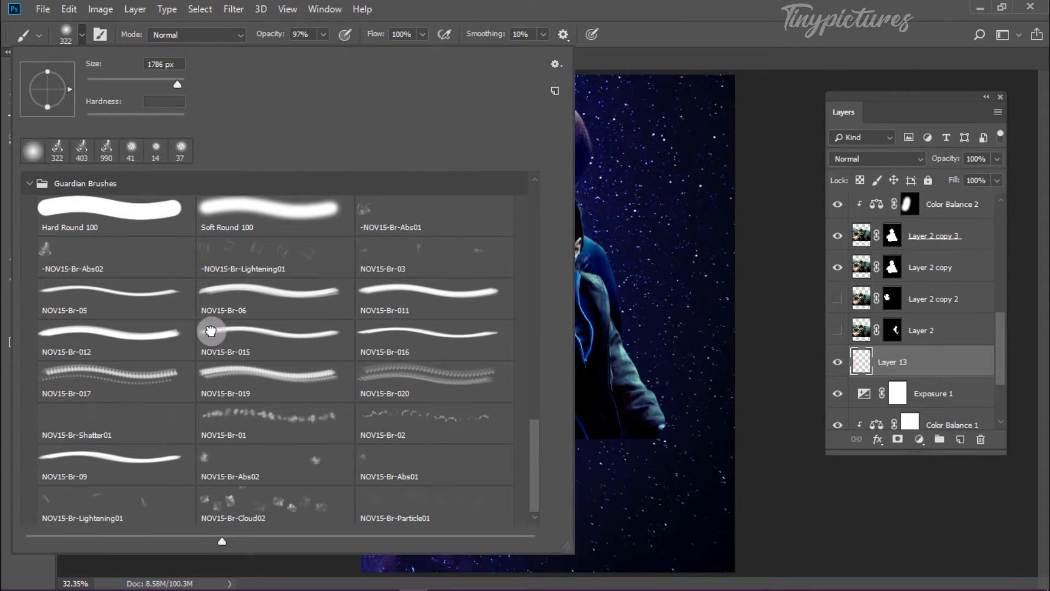
pyautogui.doubleClick(236, 462)
pyautogui.click(960, 439)
# - Stamp light purple smoke behind Harry's arm, shoulders and head on Layer 14
pyautogui.click(41, 299)
pyautogui.click(488, 314)
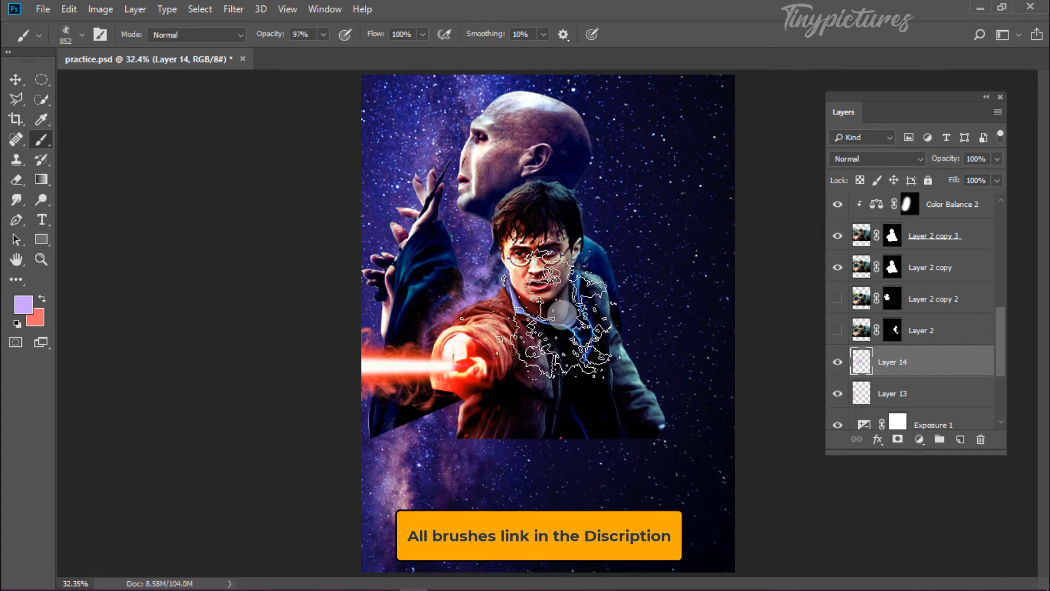
pyautogui.click(596, 347)
pyautogui.click(547, 280)
pyautogui.click(541, 221)
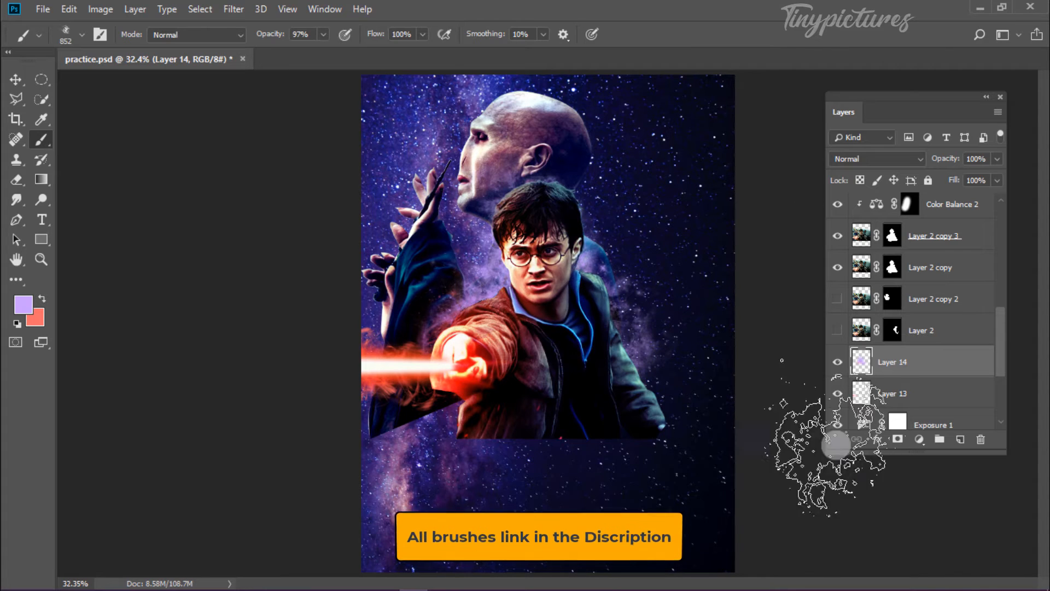
# - Set the foreground colour to ffffff and add white smoke behind Harry on Layer 14
pyautogui.click(23, 304)
pyautogui.write('ffffff')
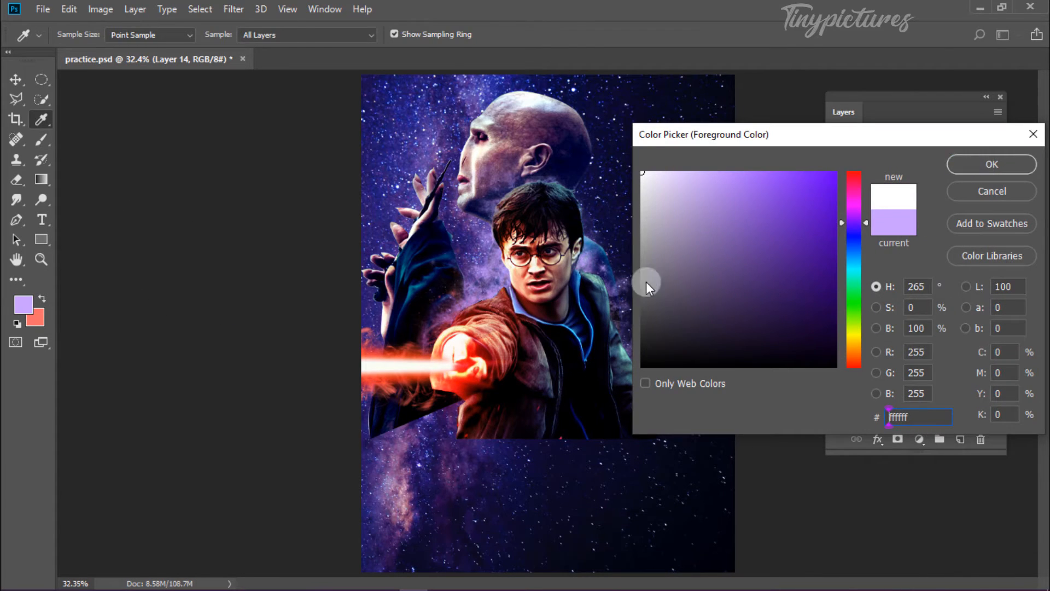
pyautogui.press('Return')
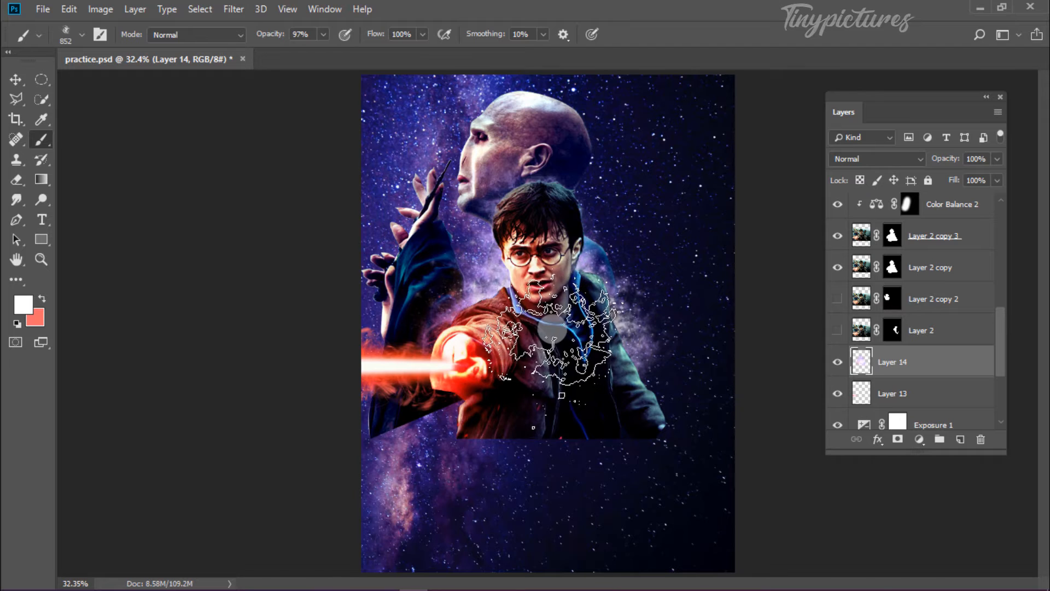
pyautogui.click(16, 80)
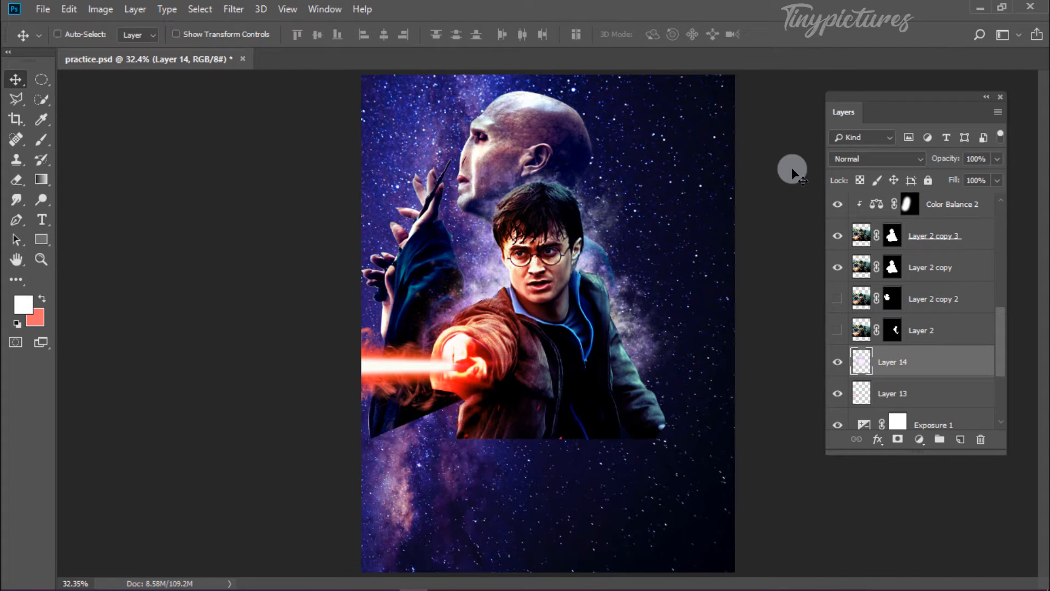
# - Group Layer 2 copy and Layer 2 copy 3 with Harry's clipped Exposure, Brightness/Contrast and two Color Balance adjustments
pyautogui.click(931, 336)
pyautogui.scroll(4, 935, 323)
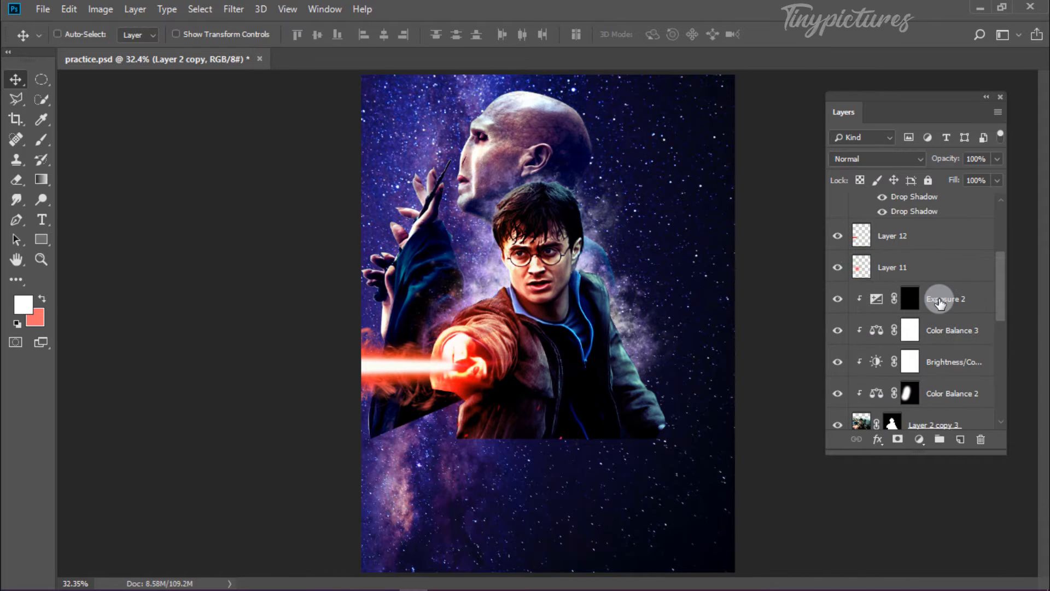
pyautogui.keyDown('ctrl'); pyautogui.click(939, 302); pyautogui.keyUp('ctrl')
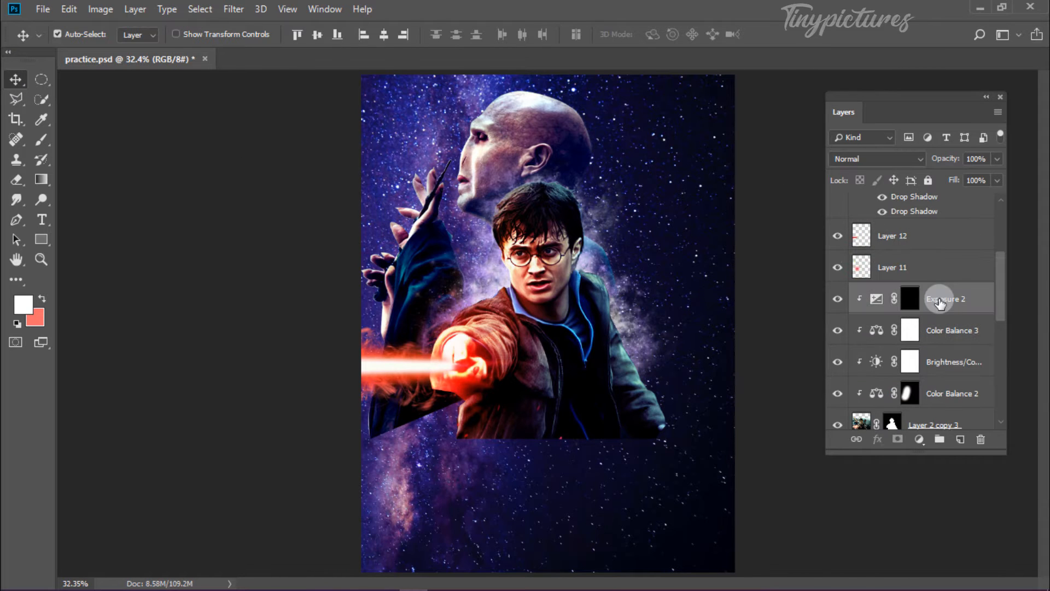
pyautogui.keyDown('ctrl'); pyautogui.click(943, 329); pyautogui.keyUp('ctrl')
pyautogui.keyDown('ctrl'); pyautogui.click(956, 366); pyautogui.keyUp('ctrl')
pyautogui.keyDown('ctrl'); pyautogui.click(960, 395); pyautogui.keyUp('ctrl')
pyautogui.scroll(-4, 959, 391)
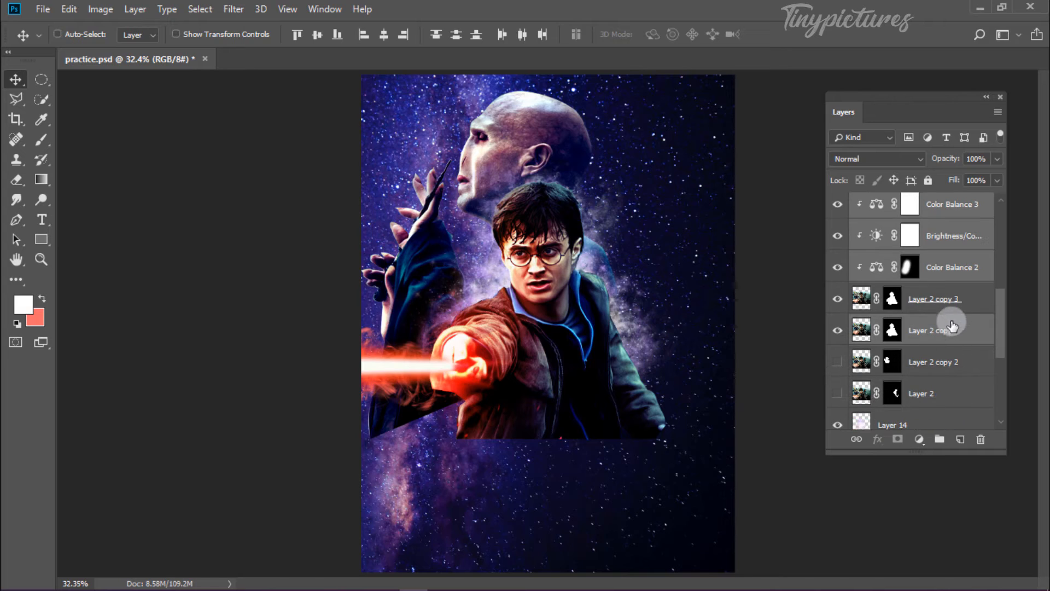
pyautogui.keyDown('ctrl'); pyautogui.click(951, 307); pyautogui.keyUp('ctrl')
pyautogui.hotkey('ctrl', 'g')
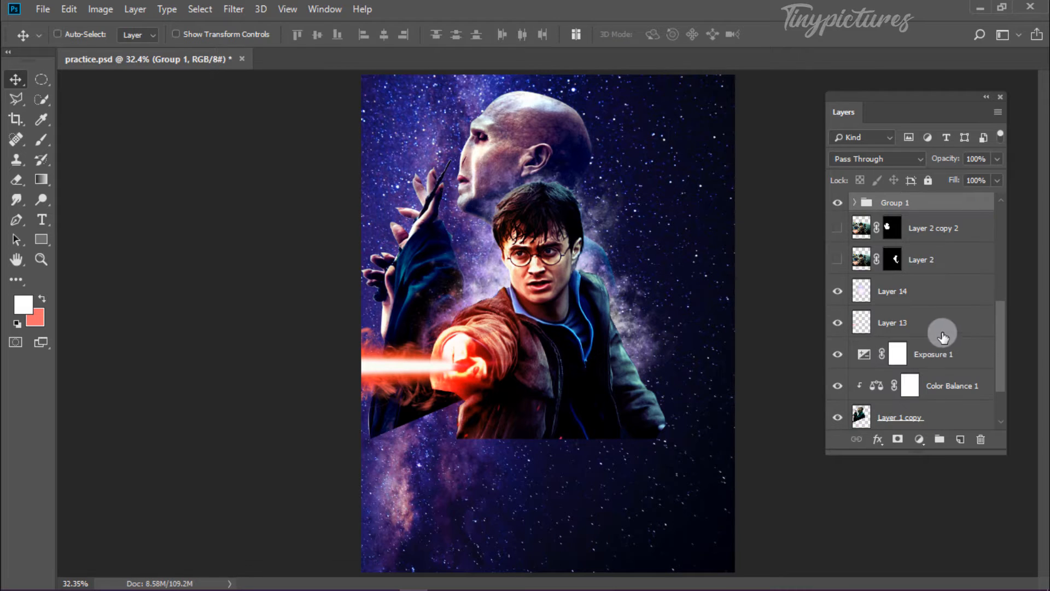
# - Check the new group by hiding and showing it, and rename it harry
pyautogui.click(837, 205)
pyautogui.click(838, 204)
pyautogui.click(910, 204)
pyautogui.write('harry')
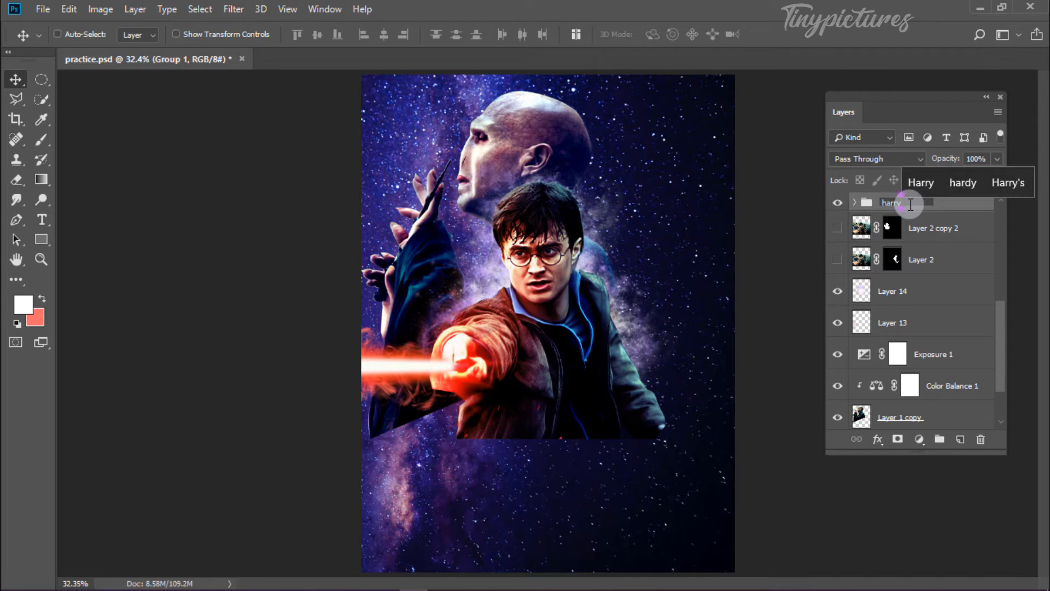
pyautogui.press('Return')
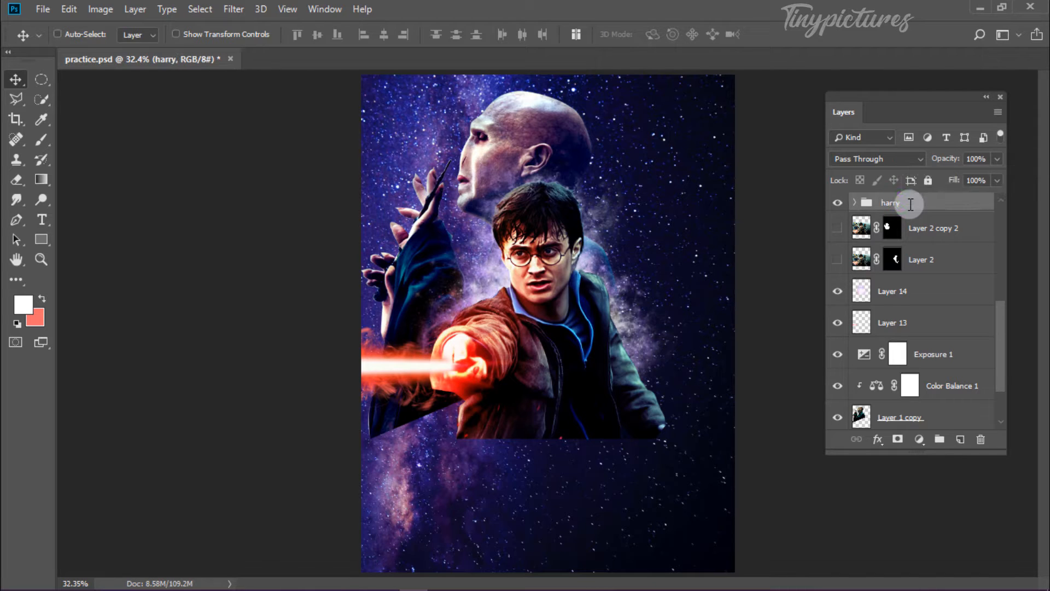
# - Show Layer 2 with the figure behind Harry, add a clipped Color Balance adjustment and shift its midtones towards blue
pyautogui.click(836, 261)
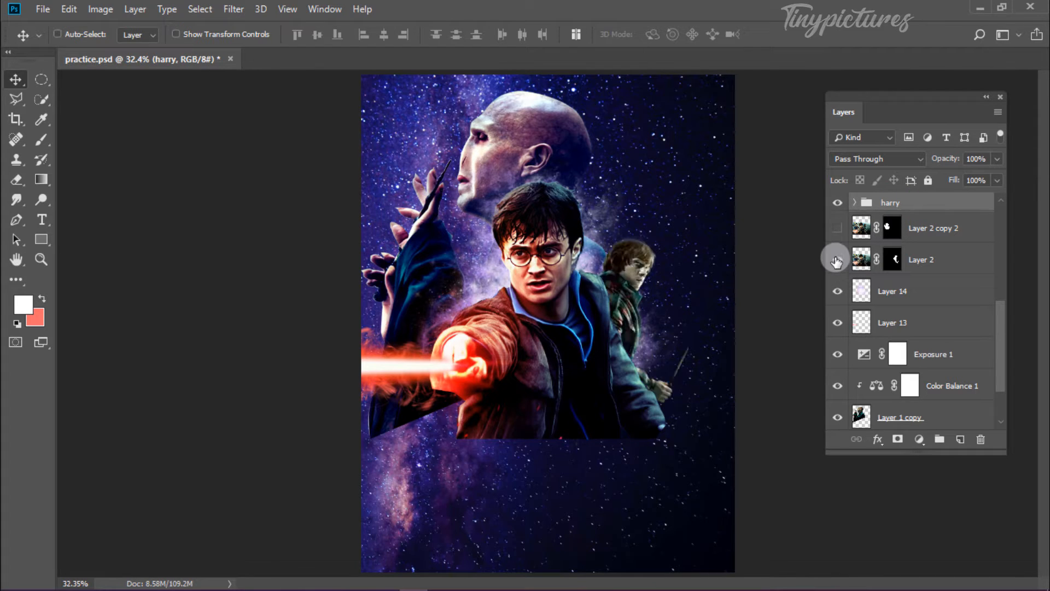
pyautogui.click(912, 260)
pyautogui.hotkey('ctrl', '+')
pyautogui.hotkey('ctrl', '+')
pyautogui.hotkey('ctrl', '+')
pyautogui.hscroll(4, 566, 232)
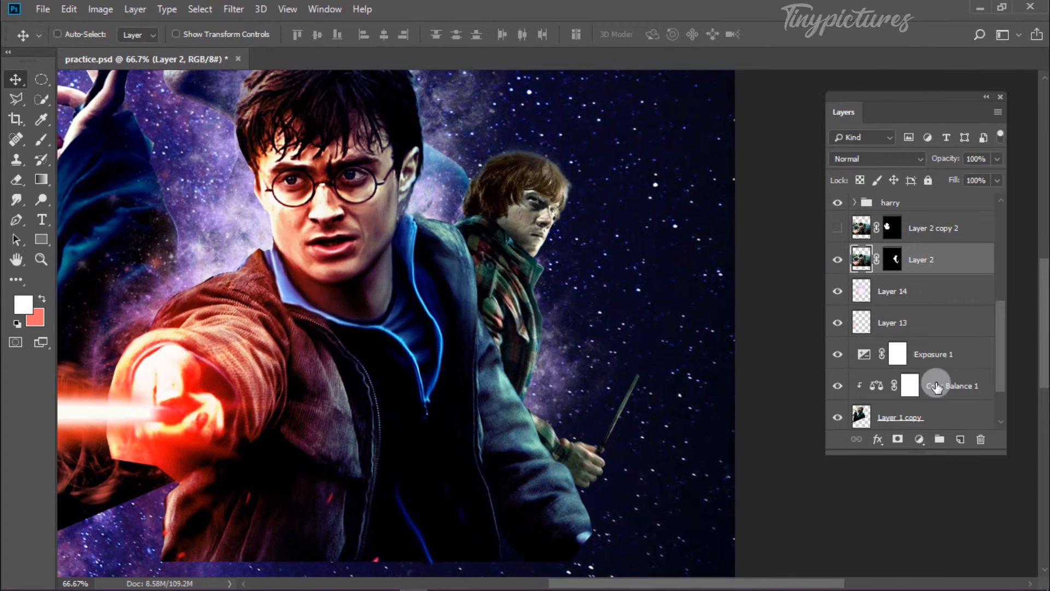
pyautogui.click(920, 439)
pyautogui.click(945, 304)
pyautogui.moveTo(153, 177); pyautogui.dragTo(120, 177)
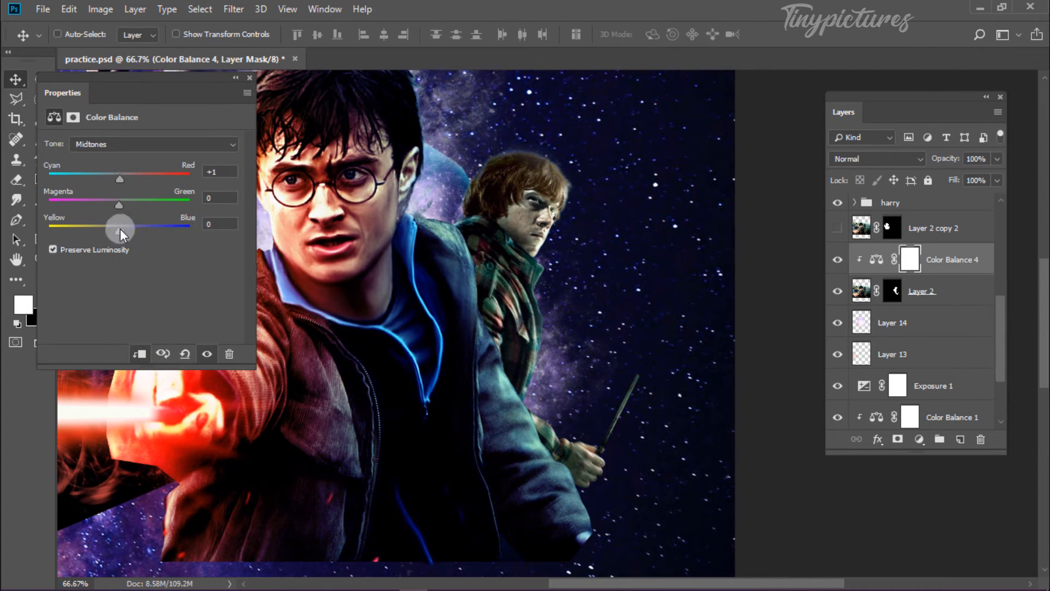
pyautogui.moveTo(120, 229); pyautogui.dragTo(145, 228)
pyautogui.moveTo(120, 178); pyautogui.dragTo(119, 177)
# - Set the Color Balance 4 highlights' Cyan-Red value to -41 and shift its shadows moderately towards blue
pyautogui.click(143, 144)
pyautogui.click(139, 159)
pyautogui.moveTo(119, 229); pyautogui.dragTo(176, 228)
pyautogui.click(149, 144)
pyautogui.click(147, 181)
pyautogui.moveTo(119, 179); pyautogui.dragTo(90, 182)
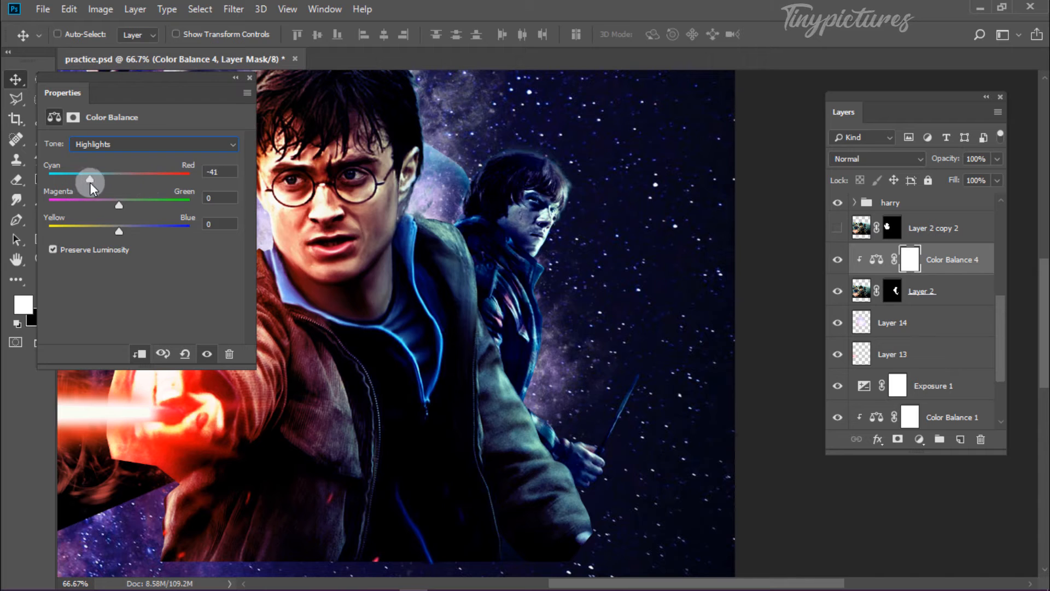
pyautogui.click(143, 145)
pyautogui.click(139, 159)
pyautogui.moveTo(176, 231); pyautogui.dragTo(136, 232)
pyautogui.click(249, 77)
# - Invert the Color Balance 4 mask to black and paint white over the hair and back of the figure behind Harry
pyautogui.hotkey('ctrl', 'i')
pyautogui.press('x')
pyautogui.press('b')
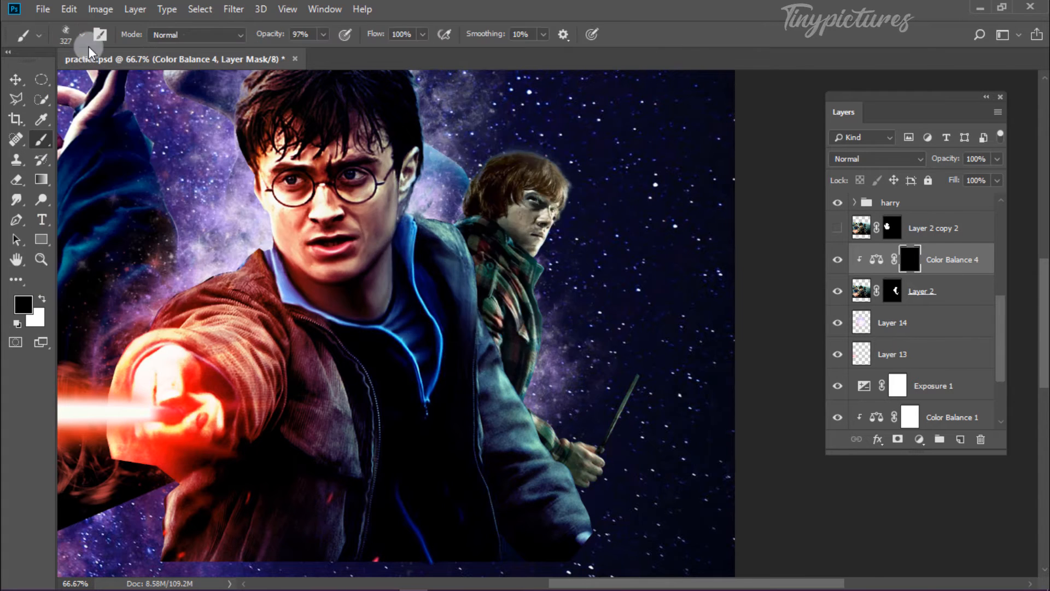
pyautogui.press('x')
pyautogui.moveTo(497, 153); pyautogui.dragTo(534, 136)
pyautogui.press('v')
# - Add a second Color Balance adjustment clipped to Layer 2 and shift its colours towards cyan
pyautogui.click(919, 439)
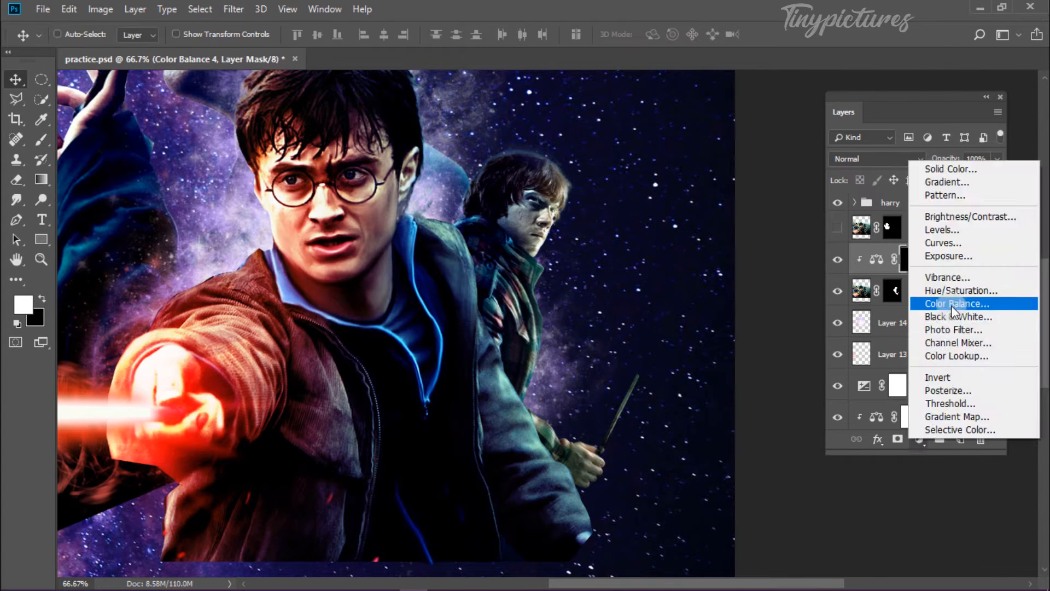
pyautogui.click(957, 301)
pyautogui.moveTo(132, 168)
pyautogui.mouseDown()
pyautogui.moveTo(77, 171)
pyautogui.moveTo(94, 172)
pyautogui.mouseUp()
pyautogui.click(153, 348)
pyautogui.click(167, 138)
pyautogui.click(117, 174)
pyautogui.click(263, 72)
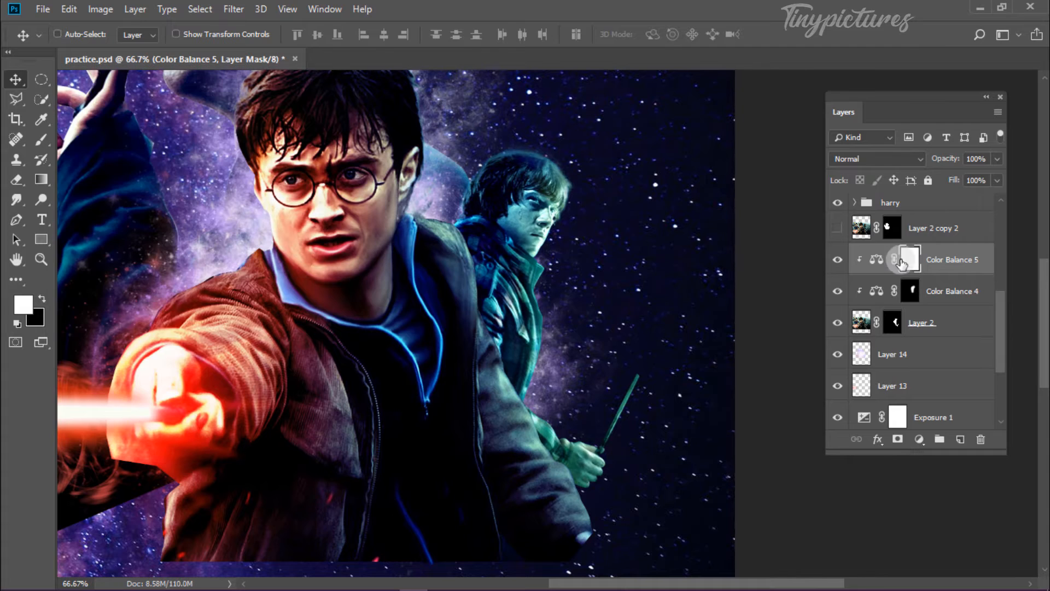
# - Fill the Color Balance 5 mask with black and paint white along the face and front of the figure behind Harry
pyautogui.press('x')
pyautogui.hotkey('alt', 'BackSpace')
pyautogui.click(41, 140)
pyautogui.press('x')
pyautogui.moveTo(588, 175); pyautogui.dragTo(552, 349)
pyautogui.press('v')
# - Add a new layer above Color Balance 5 and stamp white smoke over the rear figure's shirt with a 348 px smoke brush
pyautogui.click(960, 439)
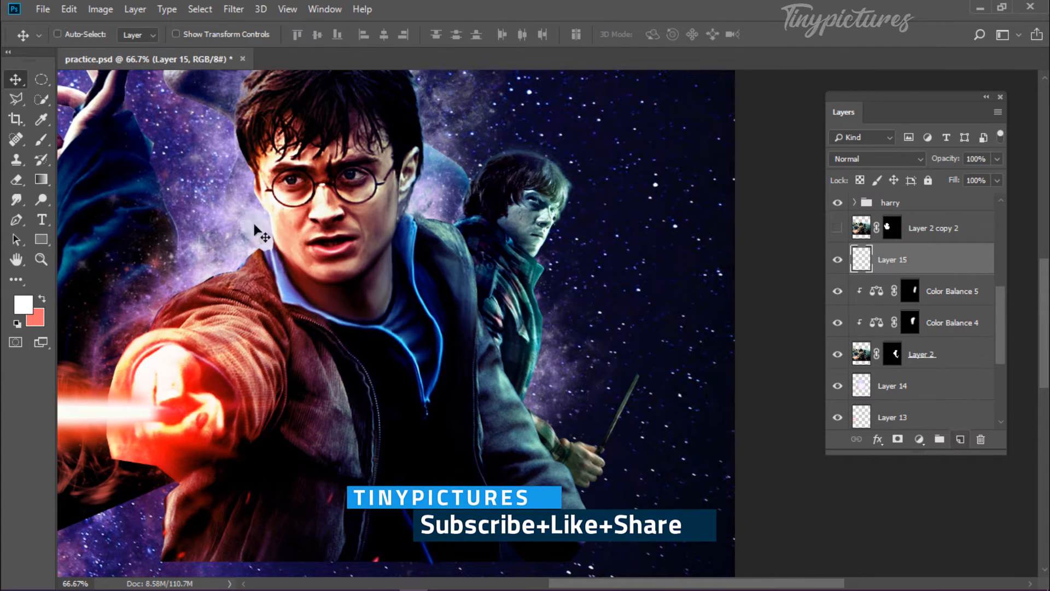
pyautogui.click(41, 139)
pyautogui.click(81, 35)
pyautogui.doubleClick(446, 276)
pyautogui.press('[')
pyautogui.press('[')
pyautogui.press('[')
pyautogui.press('[')
pyautogui.press('[')
pyautogui.click(503, 283)
pyautogui.click(508, 332)
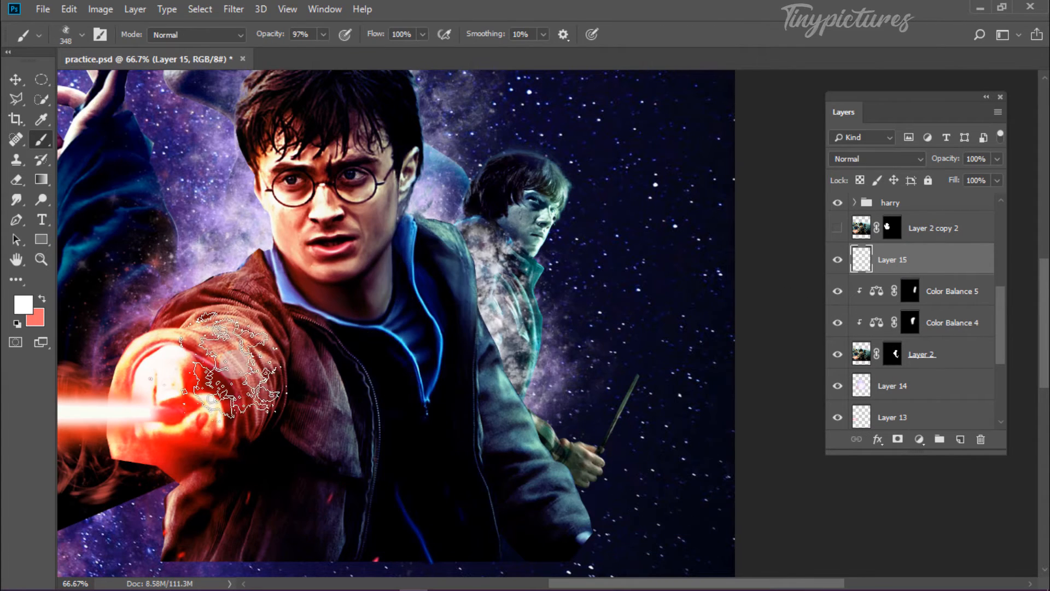
# - Undo the white smoke and stamp light purple smoke over the rear figure's shirt on Layer 15
pyautogui.hotkey('ctrl', 'z')
pyautogui.click(23, 304)
pyautogui.click(710, 171)
pyautogui.click(979, 164)
pyautogui.click(455, 275)
pyautogui.click(487, 395)
pyautogui.click(488, 381)
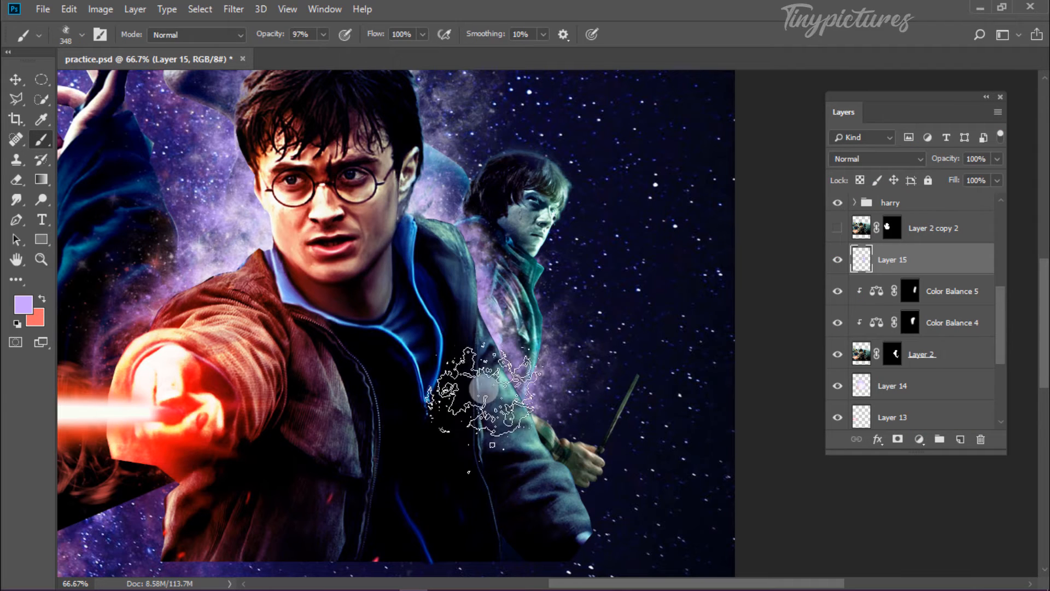
# - Pick a paler purple and stamp smoke behind the rear figure on a new layer above Layer 14
pyautogui.click(23, 305)
pyautogui.click(685, 172)
pyautogui.click(960, 163)
pyautogui.scroll(-3, 925, 375)
pyautogui.scroll(3, 926, 377)
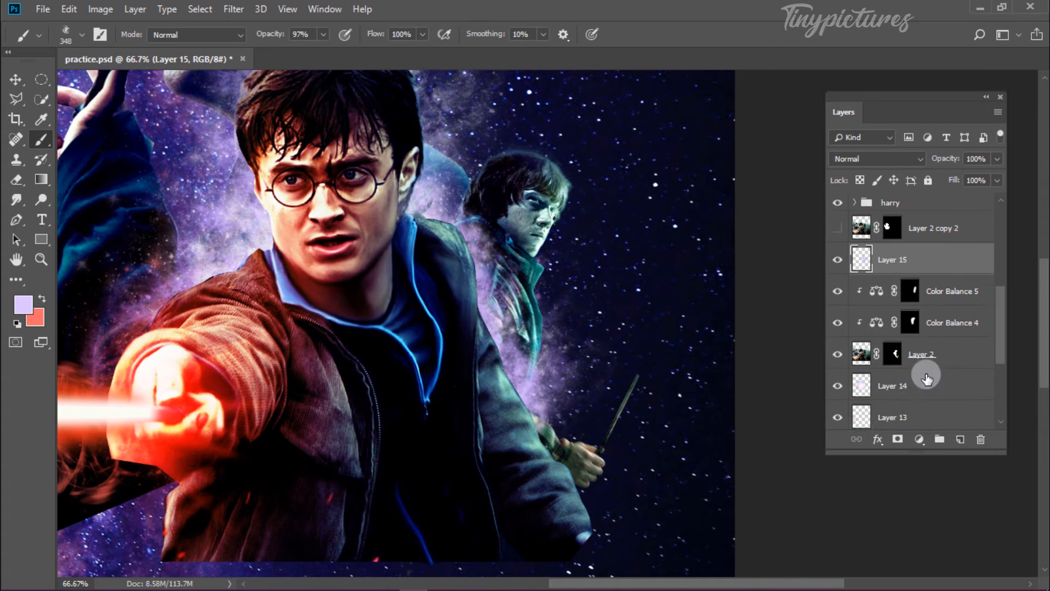
pyautogui.click(938, 384)
pyautogui.click(959, 439)
pyautogui.click(517, 262)
# - Show Layer 2 copy 2 and move and transform the woman with the wand into place behind Harry's outstretched arm
pyautogui.moveTo(233, 375); pyautogui.dragTo(441, 329)
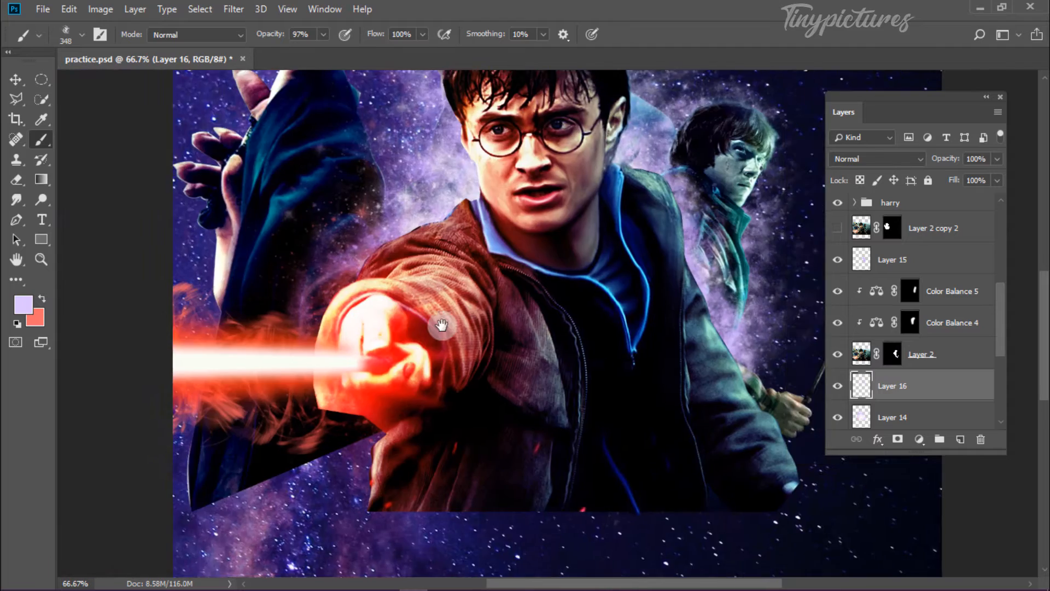
pyautogui.hotkey('ctrl', '-')
pyautogui.hotkey('ctrl', '-')
pyautogui.scroll(-2, 932, 356)
pyautogui.scroll(5, 931, 355)
pyautogui.click(933, 351)
pyautogui.click(837, 350)
pyautogui.click(837, 350)
pyautogui.click(837, 351)
pyautogui.press('v')
pyautogui.moveTo(454, 245); pyautogui.dragTo(489, 257)
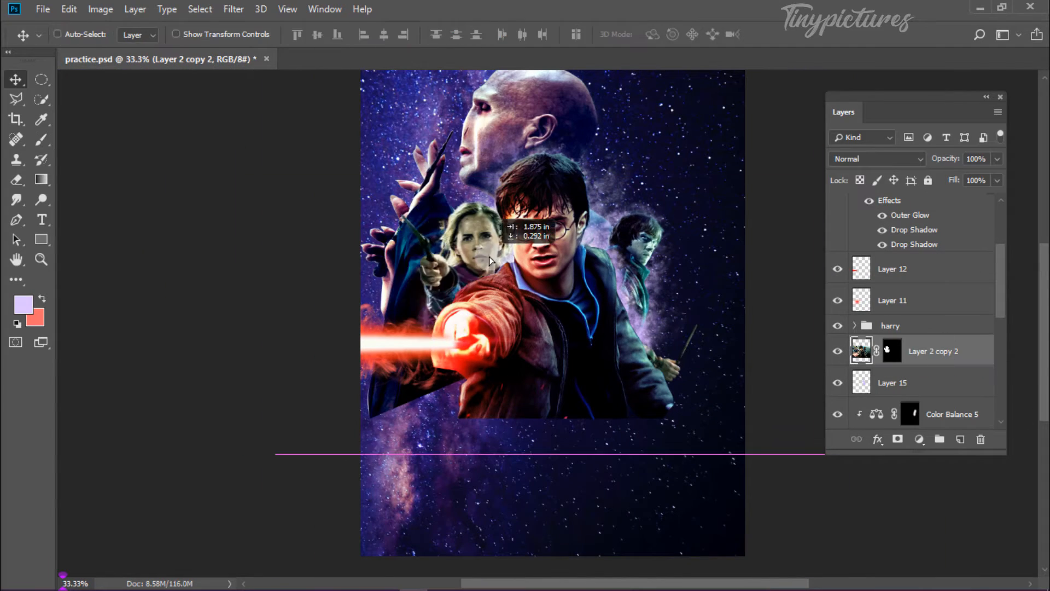
pyautogui.hotkey('ctrl', 't')
pyautogui.moveTo(809, 470); pyautogui.dragTo(284, 75)
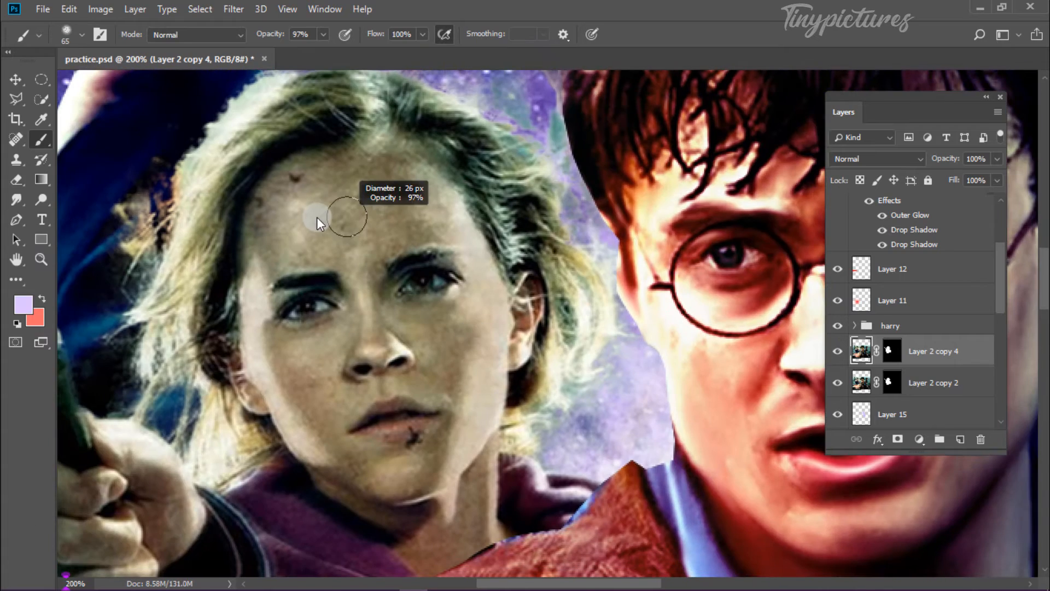
# - Smooth the woman's forehead, cheeks and chin on Layer 2 copy 4 with the Smudge tool, using up to 40% strength
pyautogui.moveTo(328, 216); pyautogui.dragTo(337, 208)
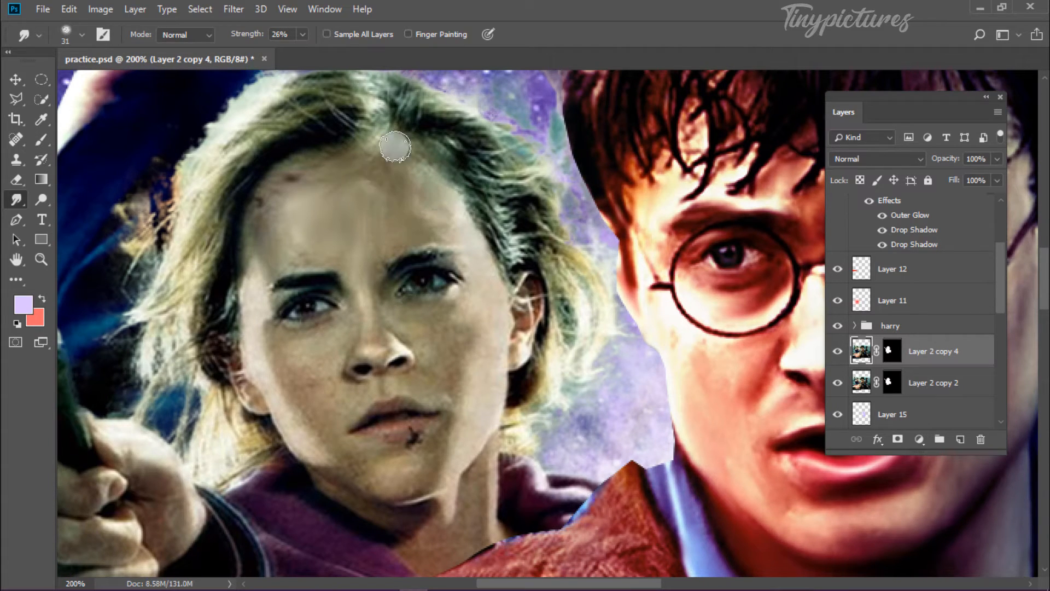
pyautogui.hotkey('ctrl', '+')
pyautogui.hotkey('ctrl', '+')
pyautogui.moveTo(426, 424); pyautogui.dragTo(525, 246)
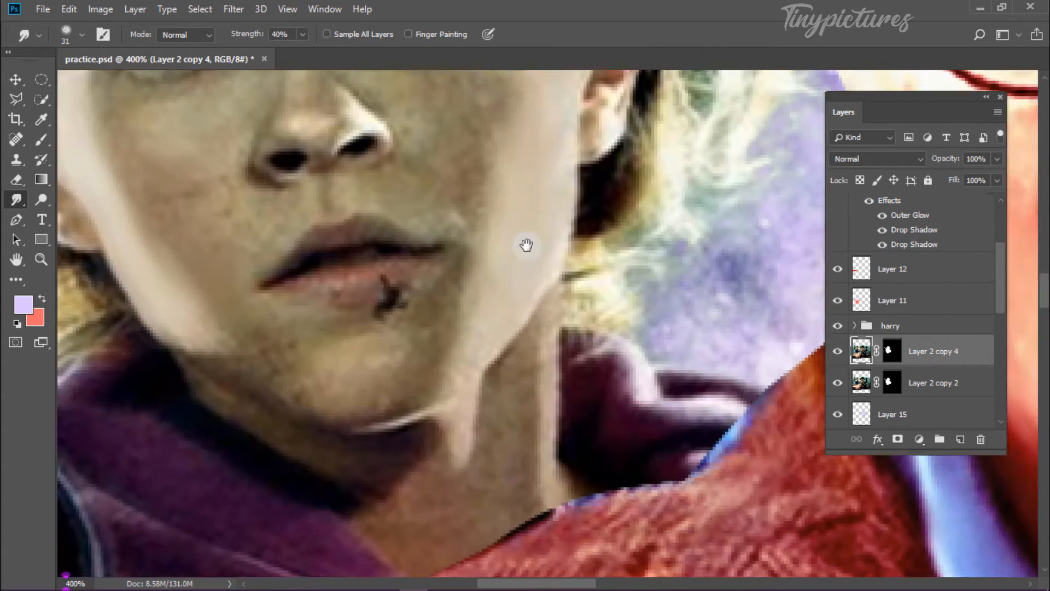
pyautogui.moveTo(335, 334); pyautogui.dragTo(334, 391)
pyautogui.moveTo(405, 359); pyautogui.dragTo(486, 525)
pyautogui.moveTo(405, 355); pyautogui.dragTo(385, 361)
pyautogui.moveTo(425, 321)
pyautogui.mouseDown()
pyautogui.moveTo(474, 279)
pyautogui.moveTo(539, 254)
pyautogui.mouseUp()
# - Set the Smudge strength to 53% and smooth the skin around the woman's cheeks, nose and jaw
pyautogui.moveTo(258, 35); pyautogui.dragTo(269, 48)
pyautogui.moveTo(479, 273); pyautogui.dragTo(542, 210)
pyautogui.press(']')
pyautogui.press(']')
pyautogui.moveTo(582, 251); pyautogui.dragTo(487, 279)
pyautogui.moveTo(487, 279); pyautogui.dragTo(549, 249)
pyautogui.moveTo(453, 218); pyautogui.dragTo(438, 233)
pyautogui.moveTo(583, 242); pyautogui.dragTo(582, 305)
pyautogui.hotkey('ctrl', '+')
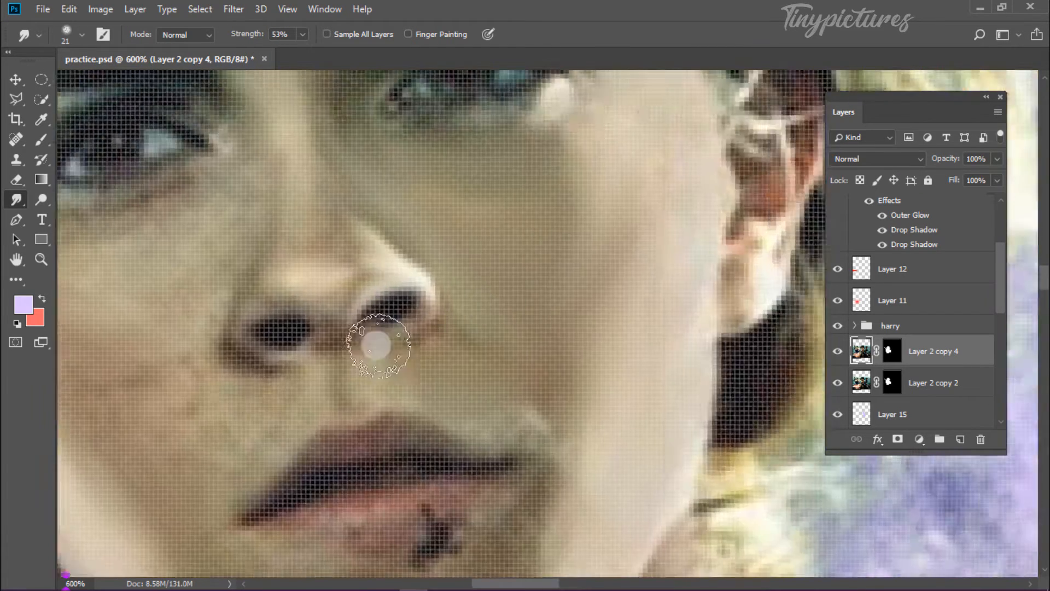
# - Smudge the skin around the woman's nose and chin at 28 px, and her lips with an 8 px tip
pyautogui.moveTo(375, 345); pyautogui.dragTo(539, 294)
pyautogui.press(']')
pyautogui.press(']')
pyautogui.scroll(-3, 187, 286)
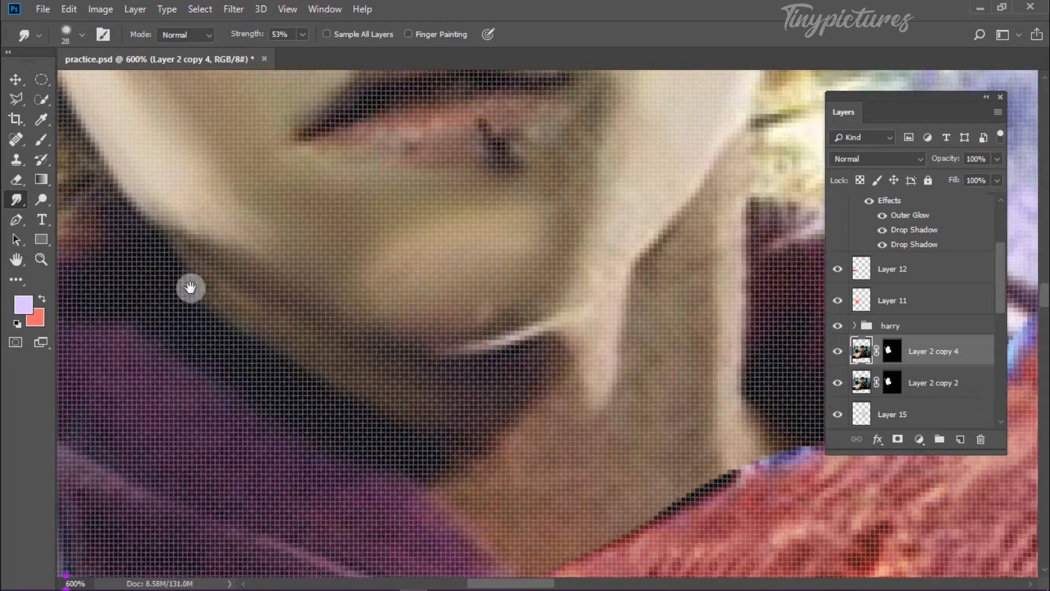
pyautogui.scroll(5, 431, 448)
pyautogui.press('[')
pyautogui.press('[')
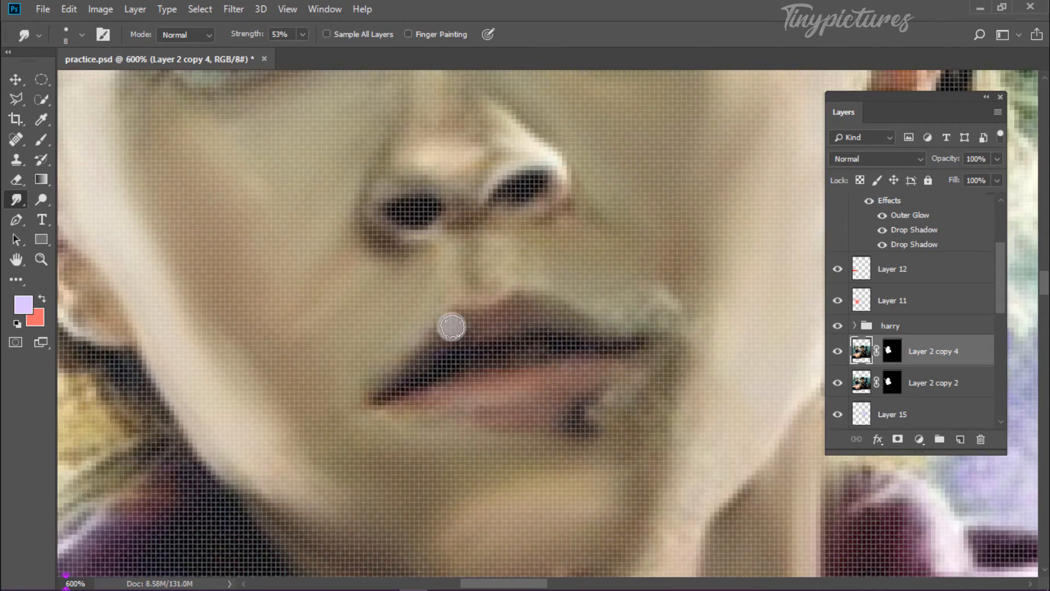
# - Smudge the woman's forehead and the skin around her eyes and cheeks with a 28 px tip
pyautogui.scroll(6, 288, 408)
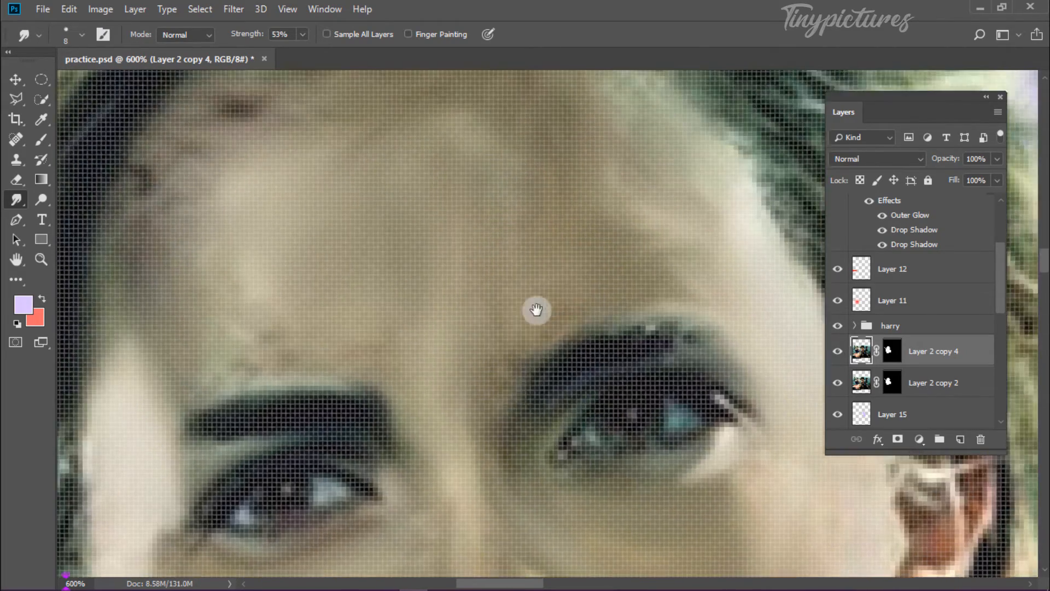
pyautogui.press(']')
pyautogui.press(']')
pyautogui.scroll(3, 241, 274)
pyautogui.hscroll(2, 242, 274)
pyautogui.moveTo(322, 536); pyautogui.dragTo(363, 323)
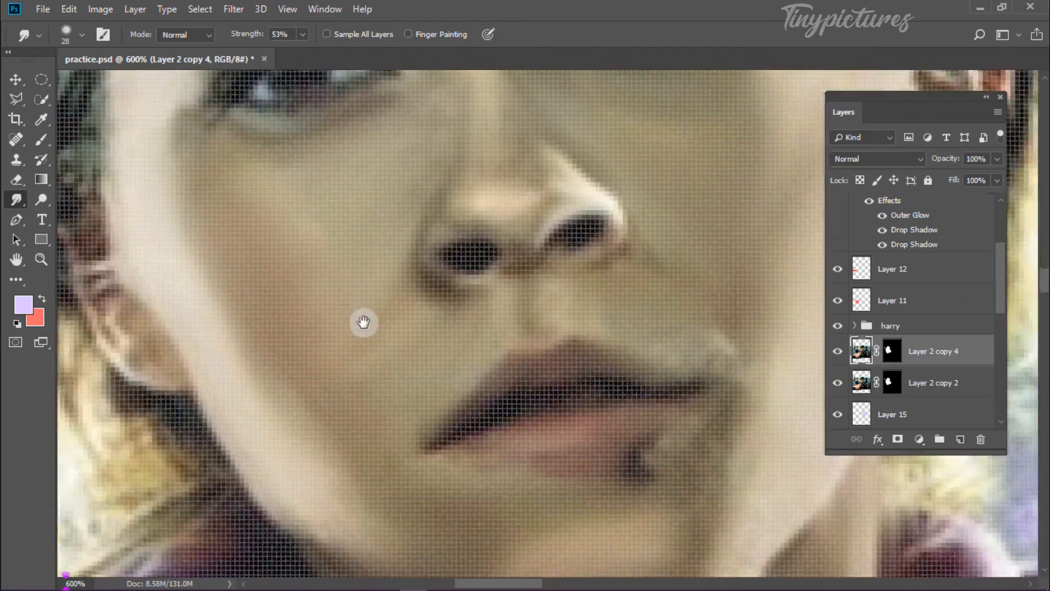
# - Smudge the woman's neck and purple hood into smooth painted tones
pyautogui.hotkey('ctrl', '-')
pyautogui.hotkey('ctrl', '-')
pyautogui.hotkey('ctrl', '-')
pyautogui.moveTo(507, 558); pyautogui.dragTo(507, 399)
pyautogui.hscroll(2, 620, 317)
pyautogui.scroll(1, 619, 317)
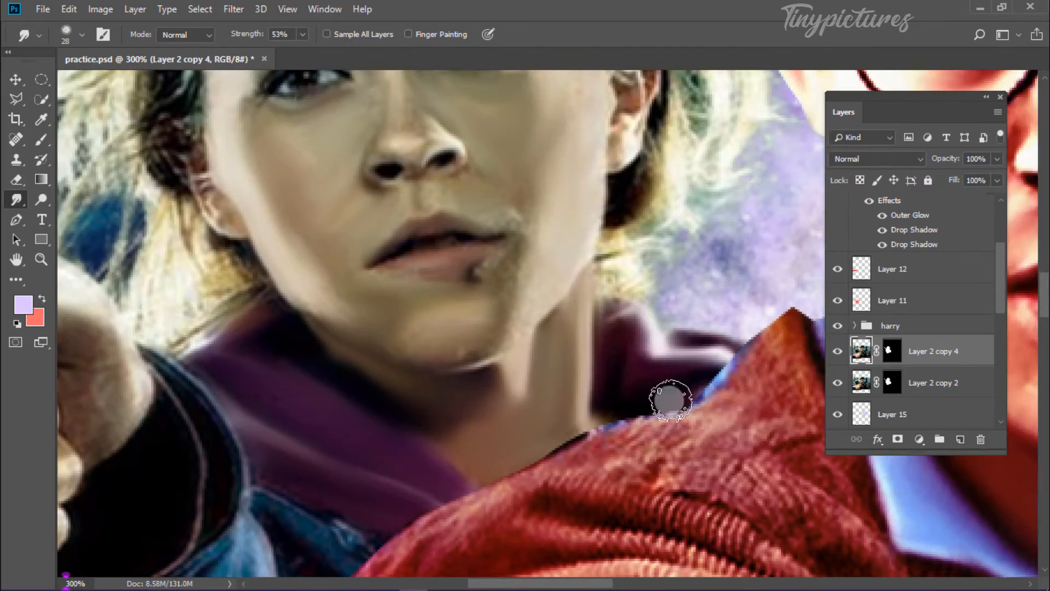
# - Smudge the woman's denim sleeve and wand hand smooth, using a 15 px tip on the fingers
pyautogui.hscroll(-3, 670, 399)
pyautogui.scroll(-3, 670, 399)
pyautogui.hscroll(-3, 386, 376)
pyautogui.scroll(-1, 386, 375)
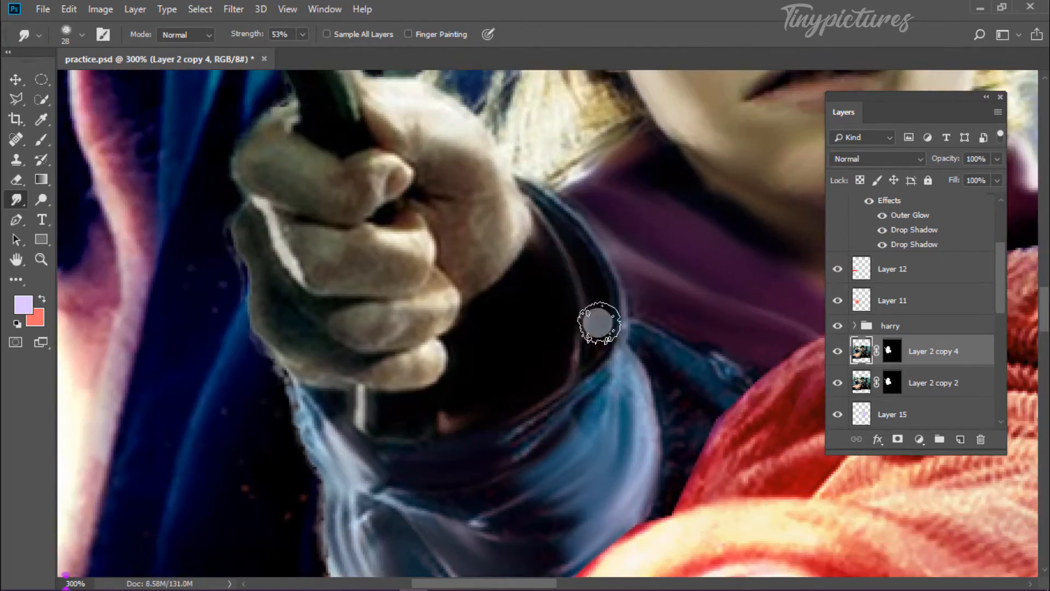
pyautogui.scroll(2, 598, 323)
pyautogui.hscroll(-2, 401, 428)
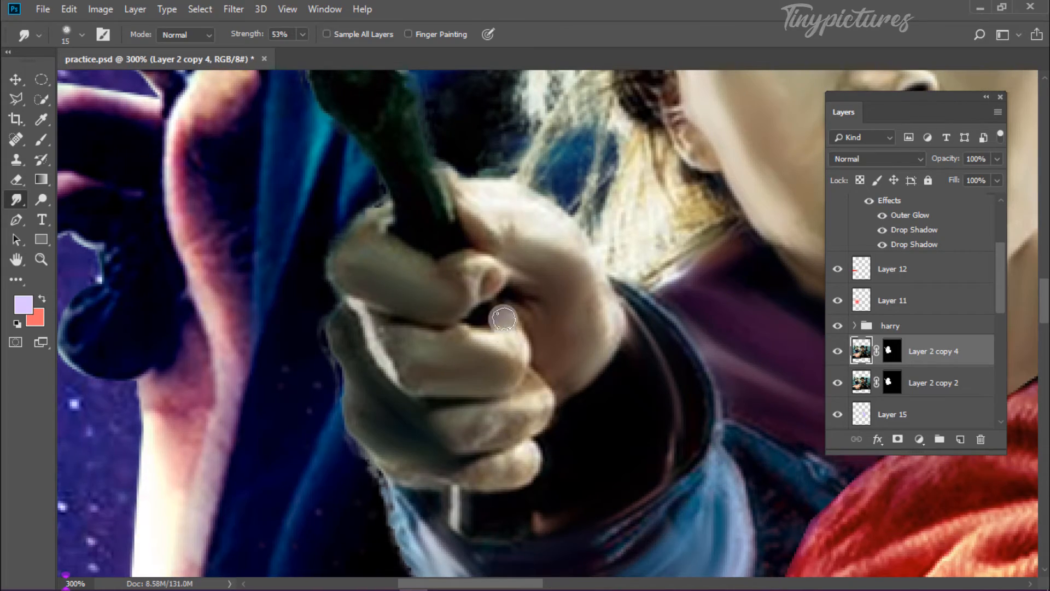
pyautogui.scroll(-4, 504, 319)
pyautogui.scroll(-2, 857, 383)
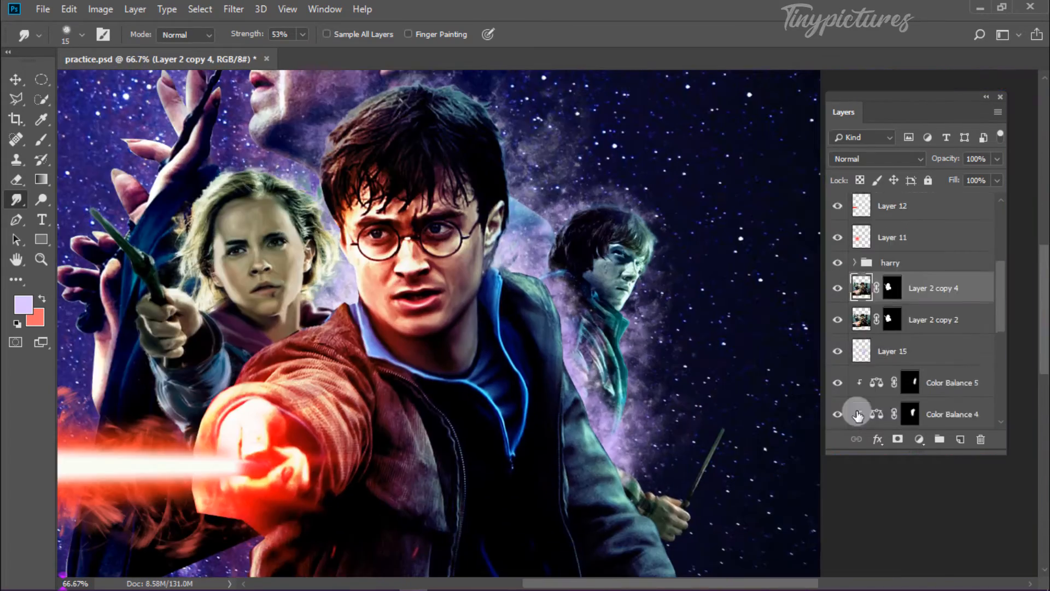
# - Duplicate Layer 2, clip Color Balance 4 and 5 to the copy, and place Layer 2 above Color Balance 5
pyautogui.scroll(-3, 857, 415)
pyautogui.click(921, 351)
pyautogui.scroll(4, 693, 298)
pyautogui.hotkey('ctrl', 'j')
pyautogui.click(937, 320)
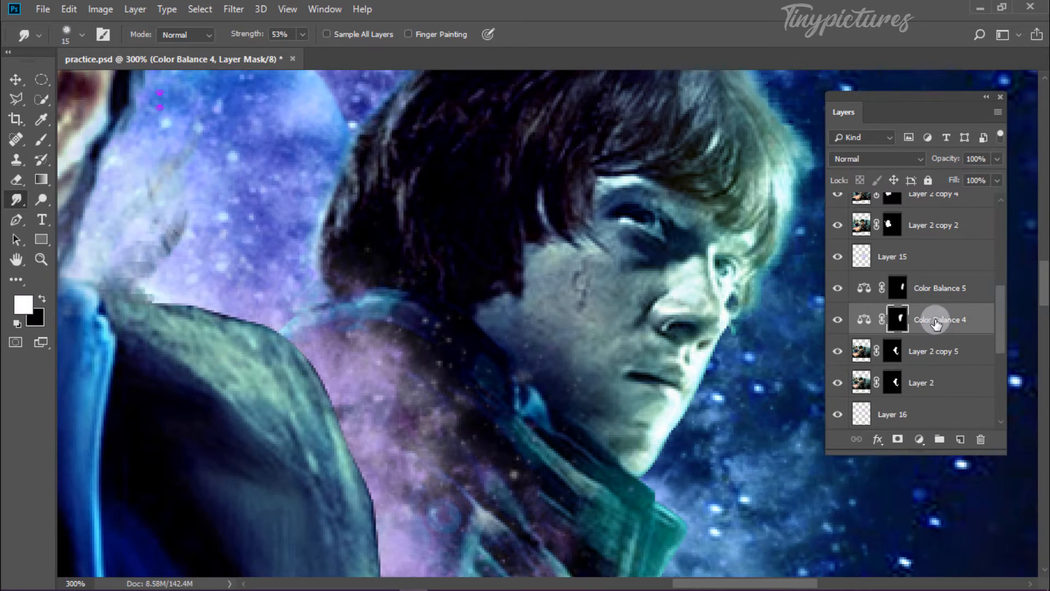
pyautogui.keyDown('alt'); pyautogui.click(936, 334); pyautogui.keyUp('alt')
pyautogui.keyDown('alt'); pyautogui.click(936, 302); pyautogui.keyUp('alt')
pyautogui.moveTo(931, 385); pyautogui.dragTo(942, 274)
# - Smudge the rear figure's face smooth on Layer 2 and set the layer's fill to 64%
pyautogui.moveTo(539, 288); pyautogui.dragTo(563, 306)
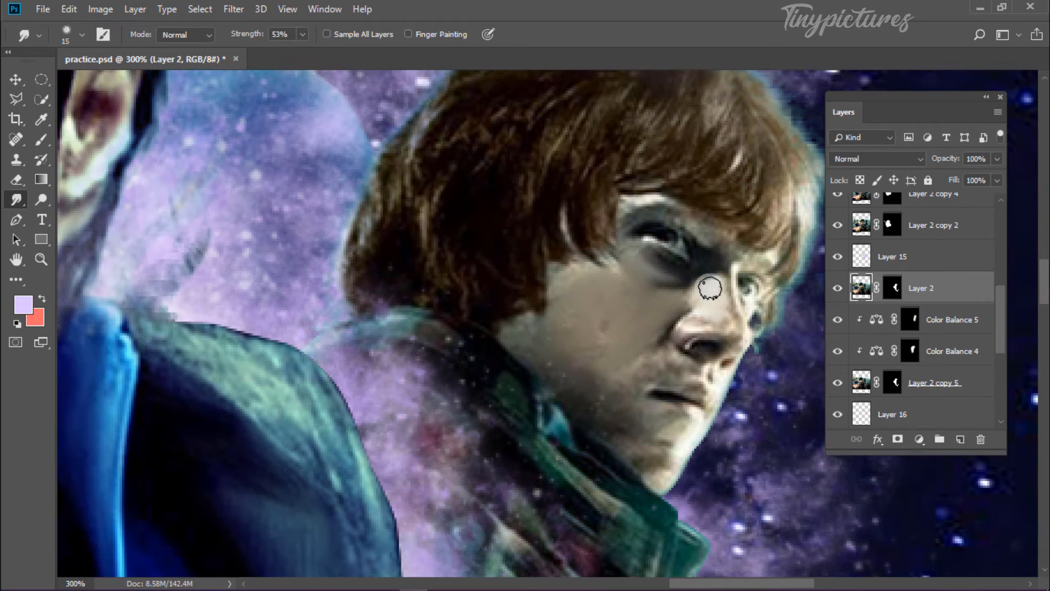
pyautogui.click(837, 288)
pyautogui.click(837, 288)
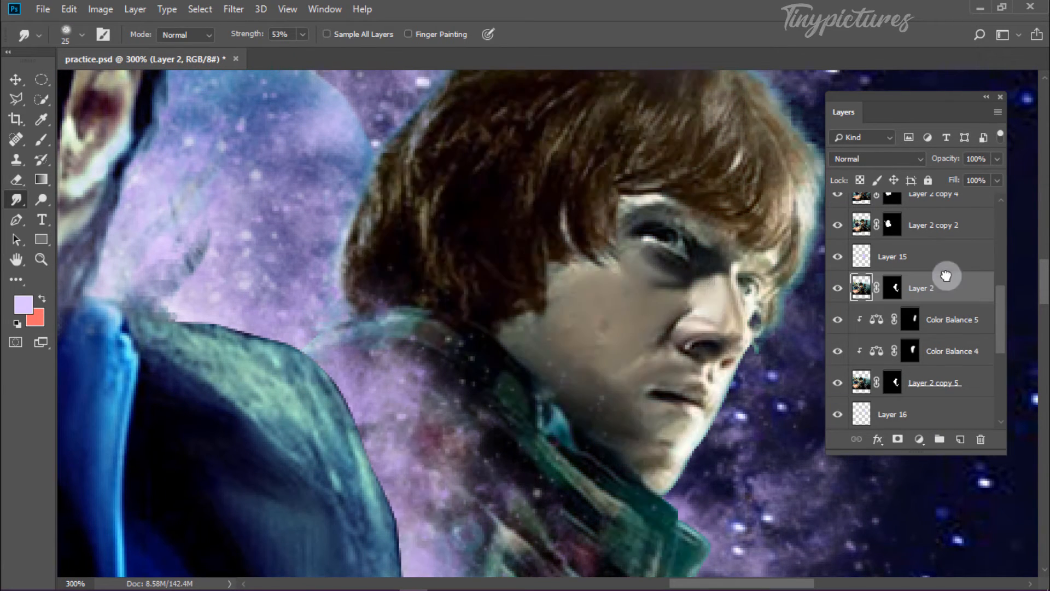
pyautogui.moveTo(954, 181); pyautogui.dragTo(912, 182)
pyautogui.scroll(-3, 577, 178)
pyautogui.moveTo(480, 236); pyautogui.dragTo(593, 290)
# - Group the rear figure's layers, from Layer 15 down to Layer 16, and check the group by toggling its visibility
pyautogui.press('v')
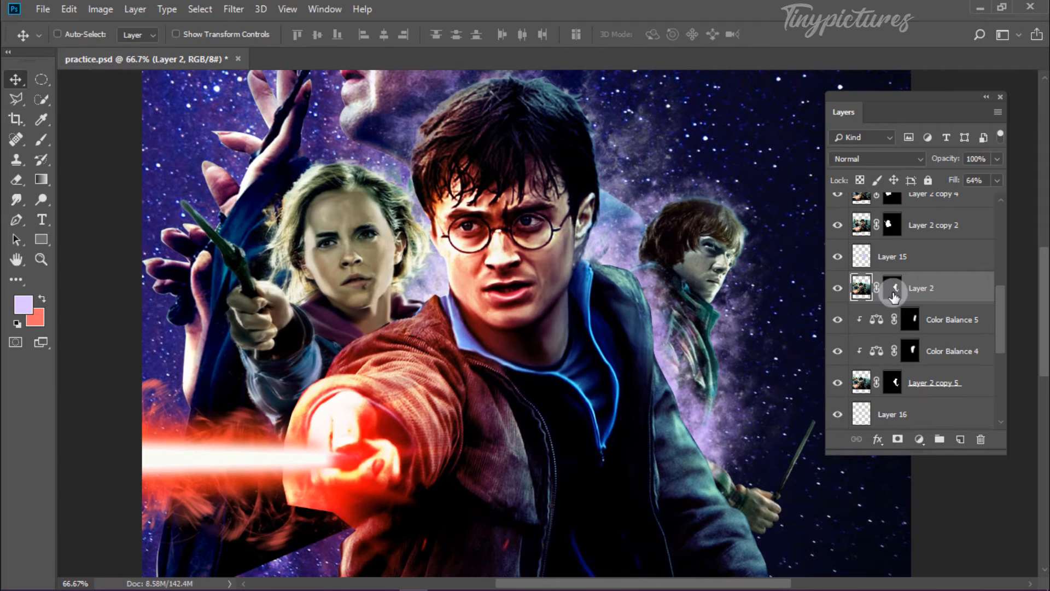
pyautogui.moveTo(894, 295); pyautogui.dragTo(944, 397)
pyautogui.keyDown('ctrl'); pyautogui.click(938, 403); pyautogui.keyUp('ctrl')
pyautogui.hotkey('ctrl', 'g')
pyautogui.click(839, 250)
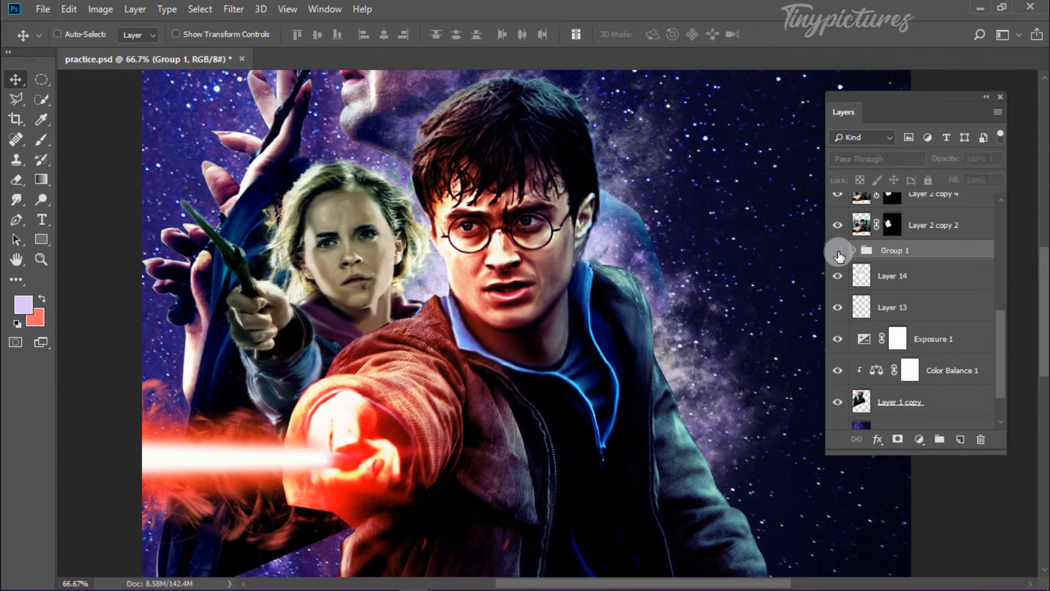
pyautogui.click(839, 249)
pyautogui.hotkey('ctrl', '-')
pyautogui.moveTo(705, 263); pyautogui.dragTo(737, 283)
pyautogui.click(924, 200)
pyautogui.click(843, 214)
pyautogui.click(842, 213)
pyautogui.keyDown('ctrl'); pyautogui.click(921, 238); pyautogui.keyUp('ctrl')
pyautogui.scroll(2, 924, 267)
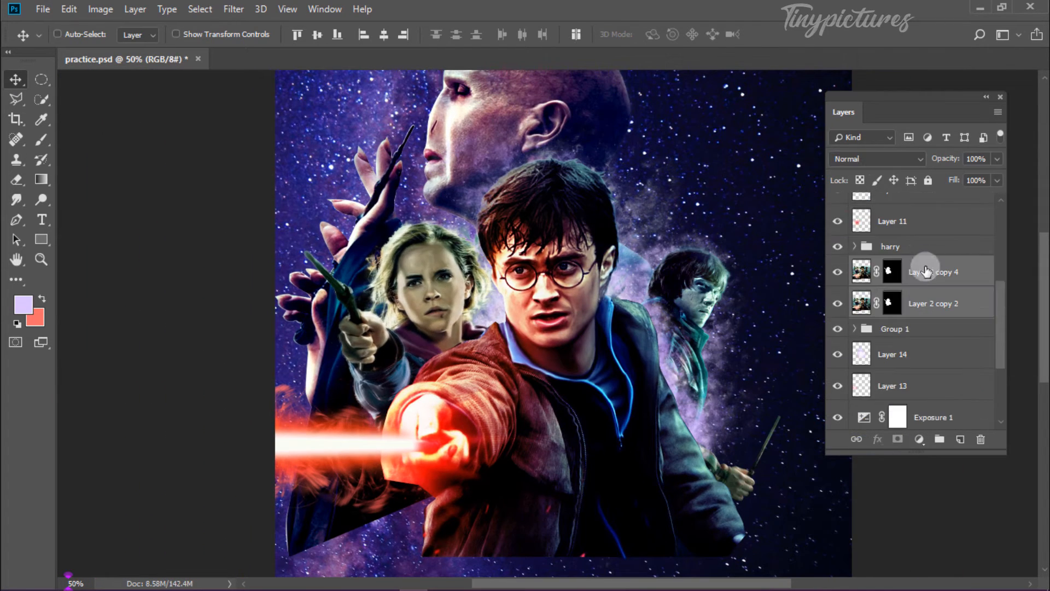
pyautogui.click(919, 438)
pyautogui.click(960, 308)
pyautogui.click(765, 372)
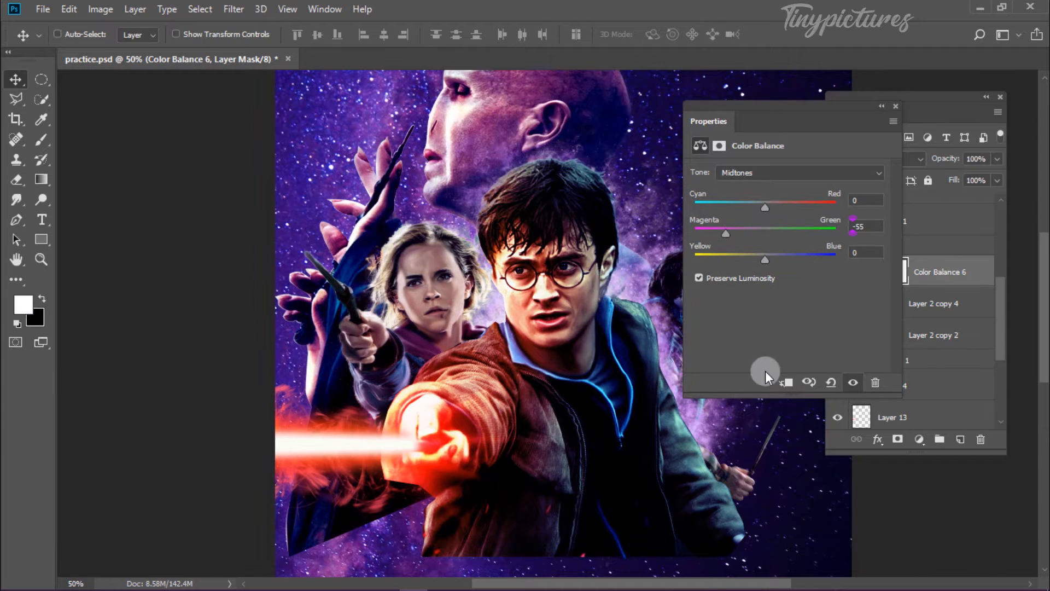
pyautogui.click(929, 296)
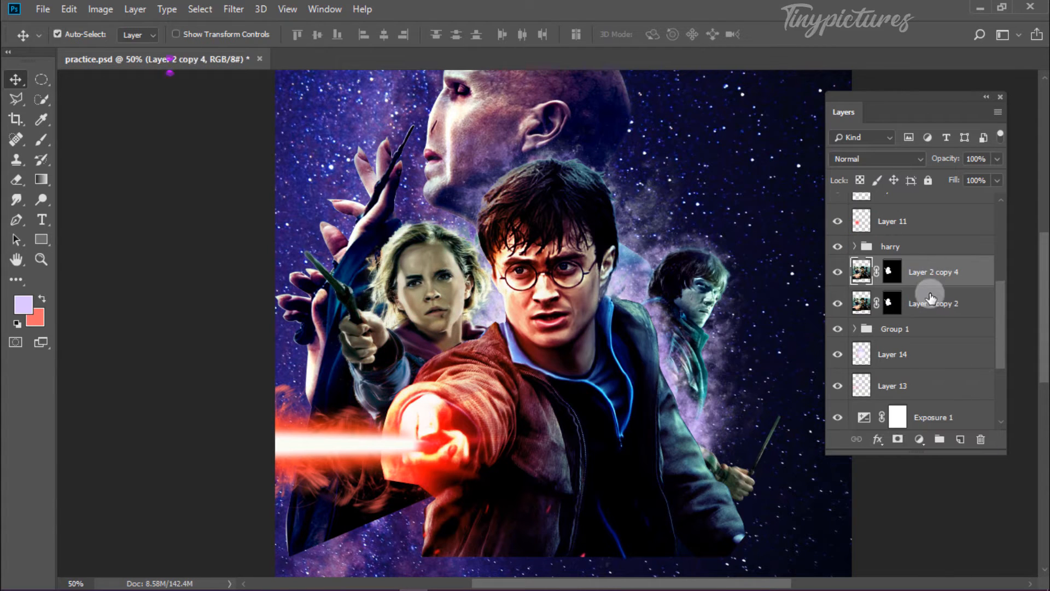
# - Merge Layer 2 copy 4 with Layer 2 copy 2 and clip a Color Balance to the result, shifted towards blue and cyan
pyautogui.keyDown('ctrl'); pyautogui.click(929, 298); pyautogui.keyUp('ctrl')
pyautogui.hotkey('ctrl', 'e')
pyautogui.click(919, 439)
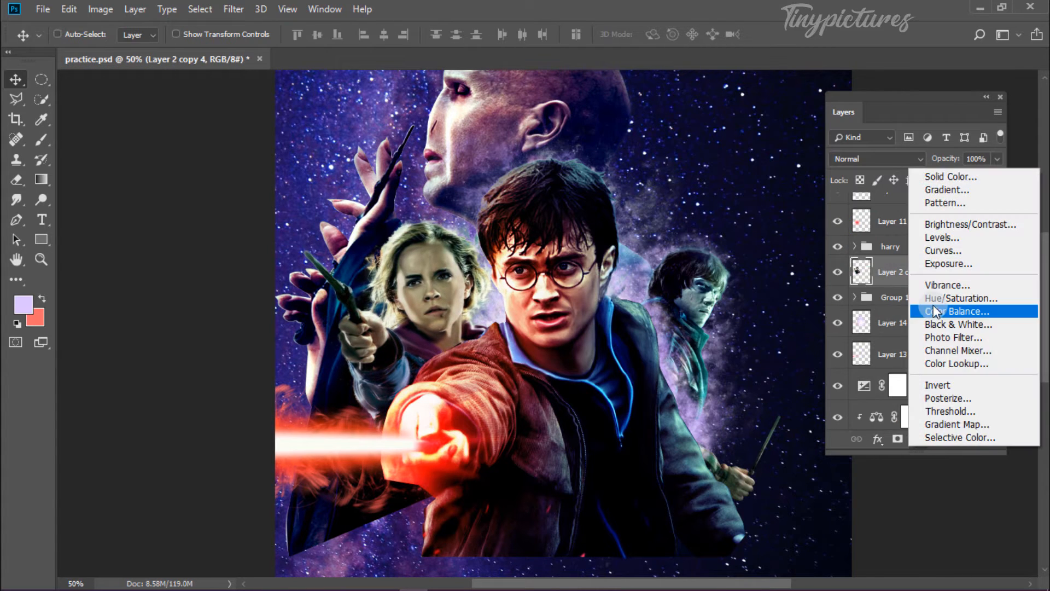
pyautogui.click(932, 305)
pyautogui.moveTo(764, 255); pyautogui.dragTo(819, 258)
pyautogui.click(798, 172)
pyautogui.click(738, 206)
pyautogui.moveTo(764, 207)
pyautogui.mouseDown()
pyautogui.moveTo(720, 208)
pyautogui.moveTo(749, 208)
pyautogui.mouseUp()
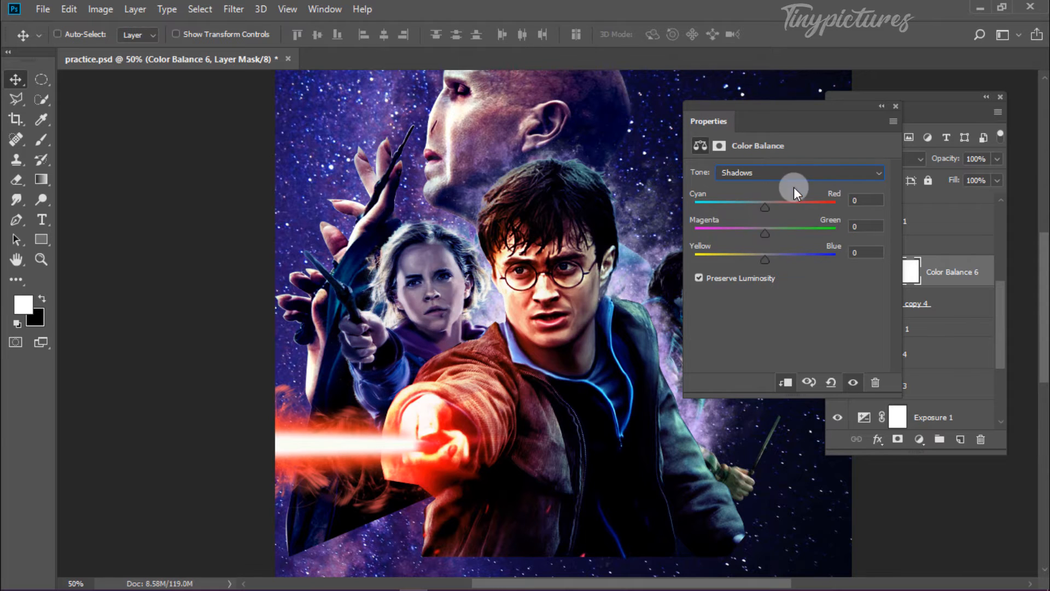
pyautogui.moveTo(764, 259); pyautogui.dragTo(762, 263)
pyautogui.click(930, 304)
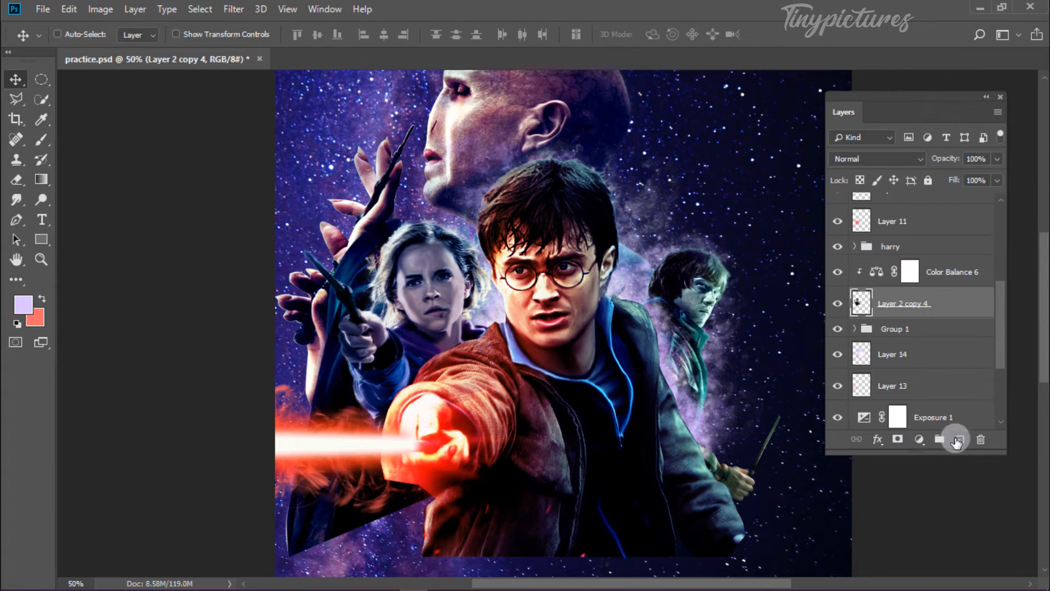
pyautogui.click(959, 439)
pyautogui.click(41, 139)
pyautogui.click(82, 35)
pyautogui.doubleClick(105, 208)
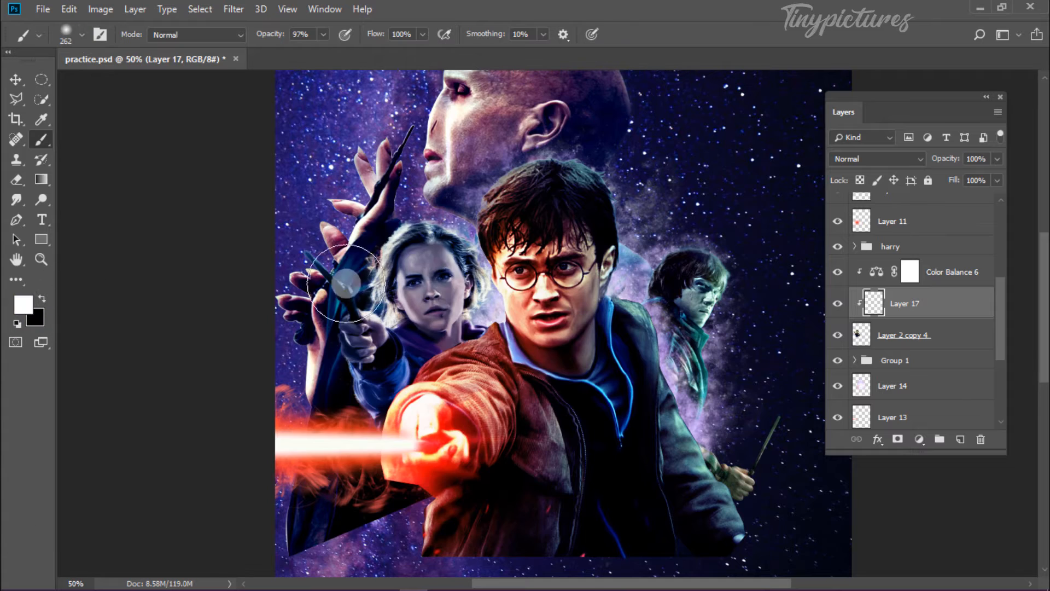
pyautogui.click(435, 287)
pyautogui.click(877, 439)
pyautogui.click(912, 259)
pyautogui.moveTo(770, 62); pyautogui.dragTo(778, 49)
pyautogui.moveTo(797, 350)
pyautogui.mouseDown()
pyautogui.moveTo(956, 351)
pyautogui.moveTo(782, 360)
pyautogui.mouseUp()
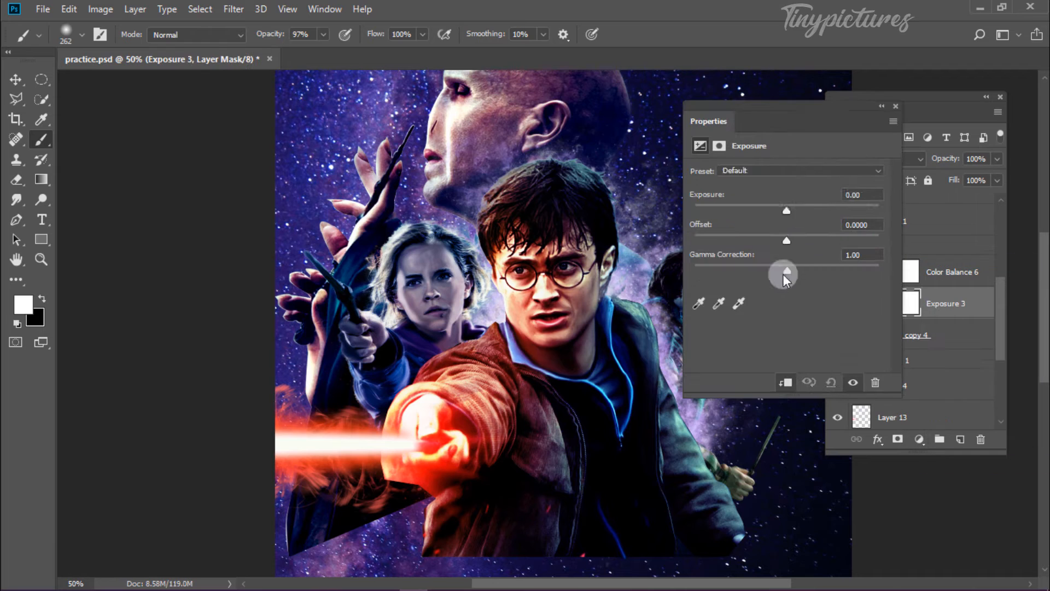
# - Clip an Exposure adjustment to the woman's merged layer with the exposure at +0.50
pyautogui.moveTo(786, 214); pyautogui.dragTo(796, 214)
pyautogui.click(891, 106)
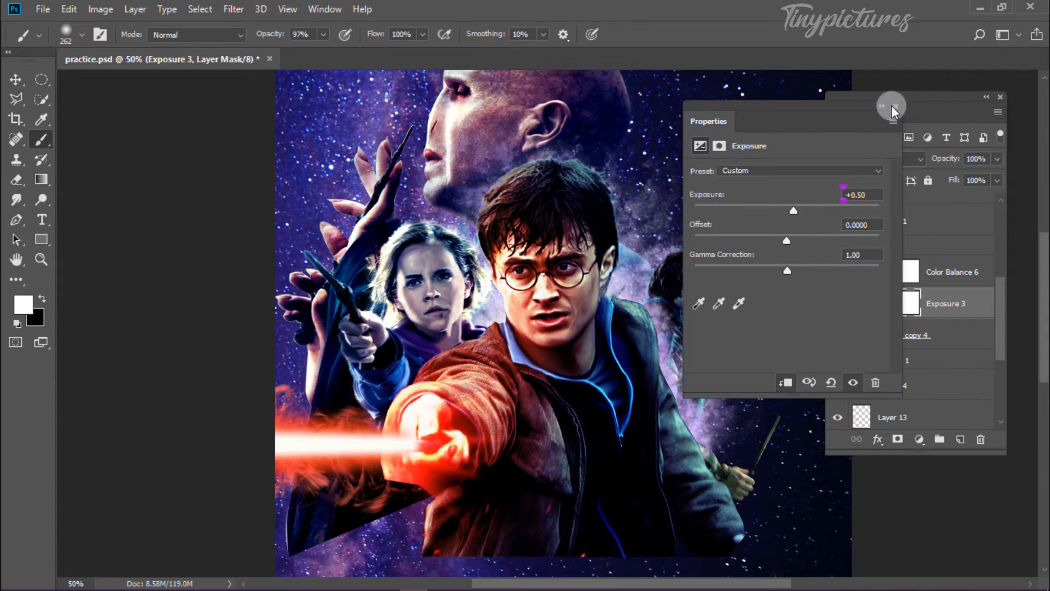
# - On a new layer above Color Balance 6, stamp pale lavender smoke over the woman's torso and below Harry's arm with a 629 px smoke brush
pyautogui.click(909, 272)
pyautogui.click(81, 37)
pyautogui.scroll(-5, 305, 481)
pyautogui.doubleClick(305, 481)
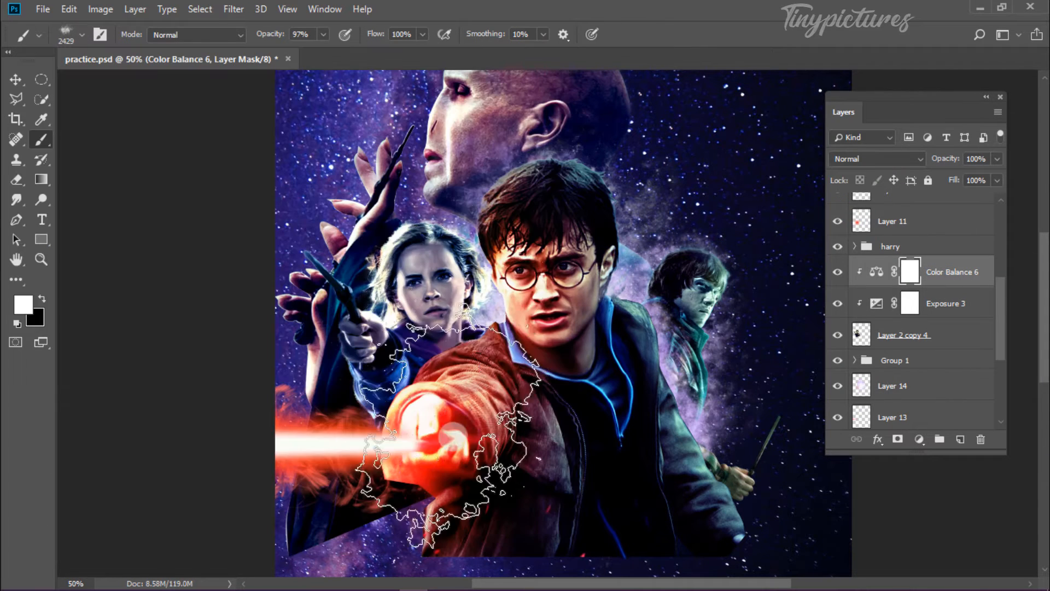
pyautogui.hotkey('ctrl', 'shift', 'alt', 'n')
pyautogui.keyDown('alt'); pyautogui.click(350, 101); pyautogui.keyUp('alt')
pyautogui.click(23, 305)
pyautogui.click(660, 174)
pyautogui.click(991, 164)
pyautogui.moveTo(478, 426); pyautogui.dragTo(34, 416)
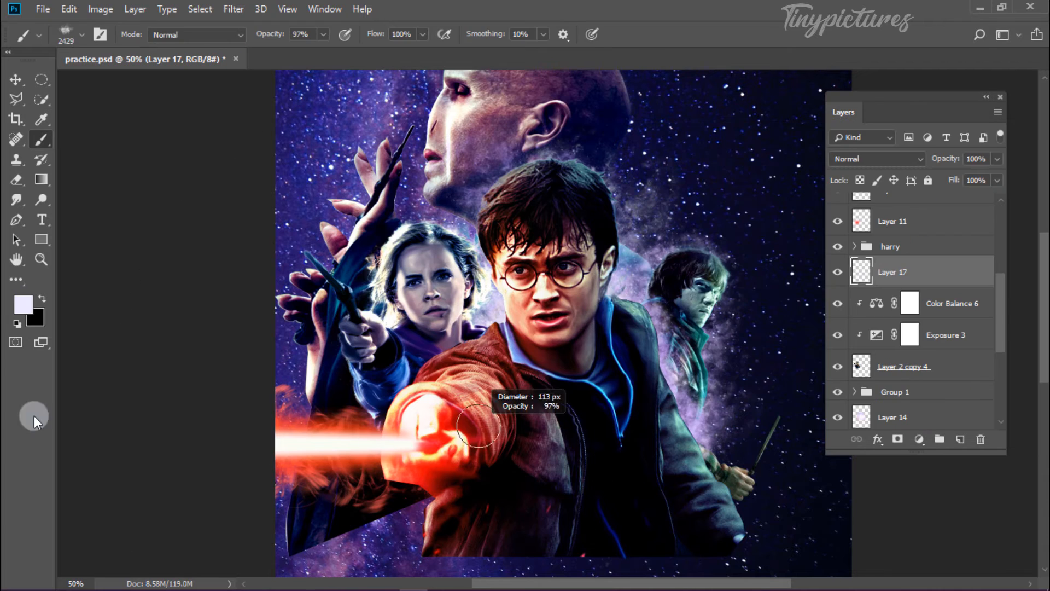
pyautogui.click(413, 366)
pyautogui.click(418, 511)
pyautogui.click(705, 478)
pyautogui.click(550, 178)
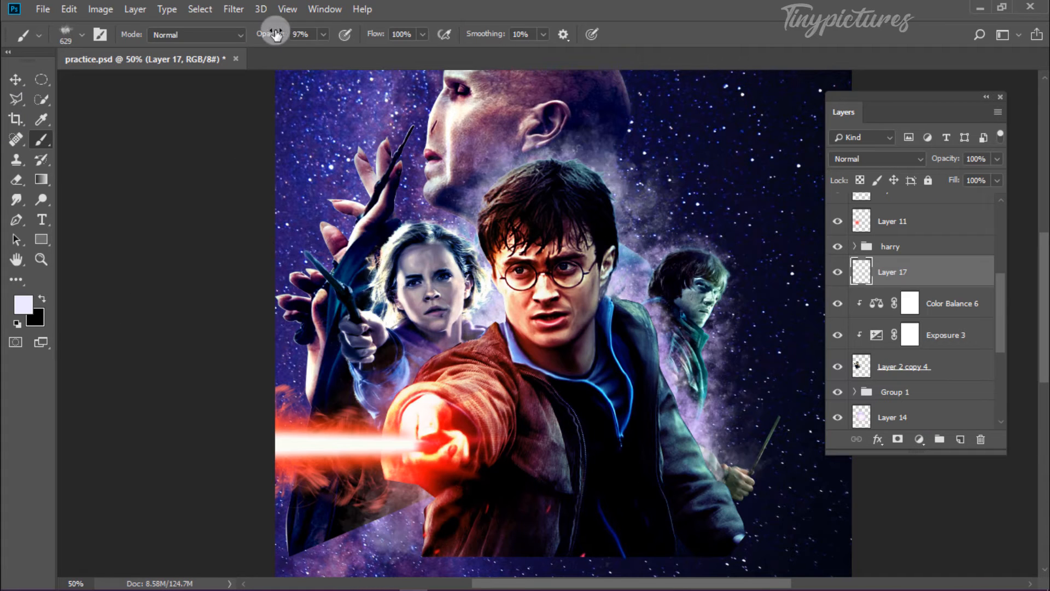
# - Show and select Layer 6, the long-haired man pointing a wand
pyautogui.press('v')
pyautogui.hotkey('ctrl', '-')
pyautogui.scroll(5, 932, 284)
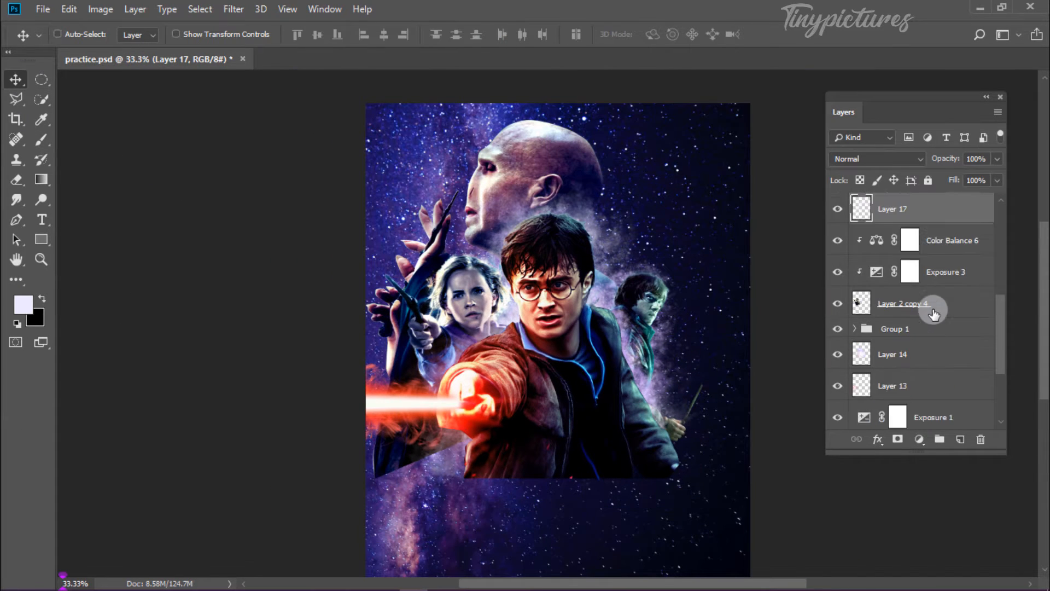
pyautogui.click(837, 272)
pyautogui.click(949, 272)
pyautogui.hotkey('ctrl', '+')
pyautogui.hotkey('ctrl', '+')
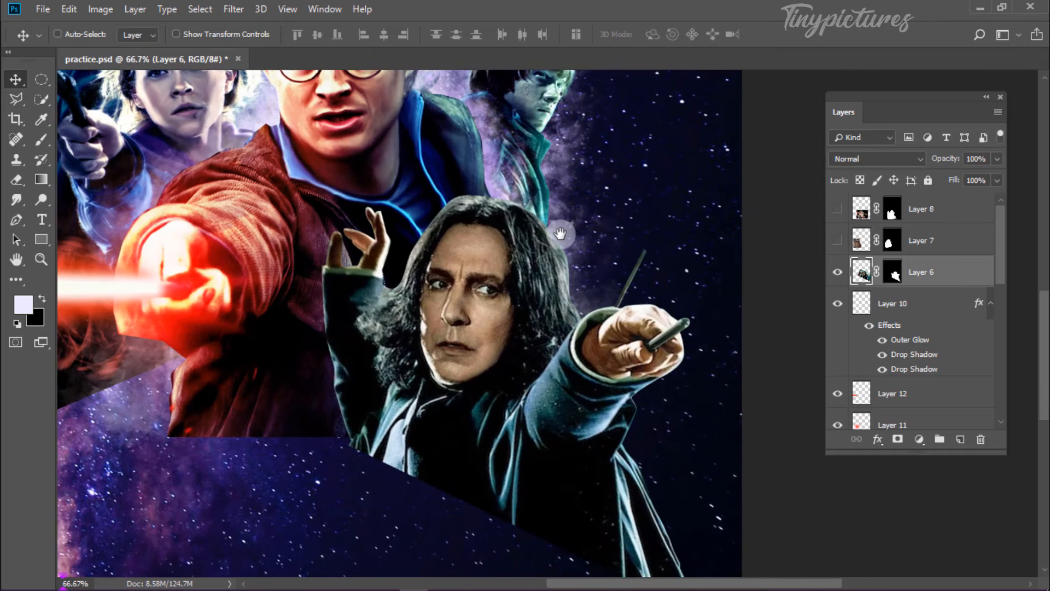
# - Clip a Color Balance to Layer 6, shifting the midtones slightly towards cyan, with Magenta-Green at -37 and Yellow-Blue at +88
pyautogui.click(918, 439)
pyautogui.click(957, 308)
pyautogui.moveTo(765, 255); pyautogui.dragTo(827, 264)
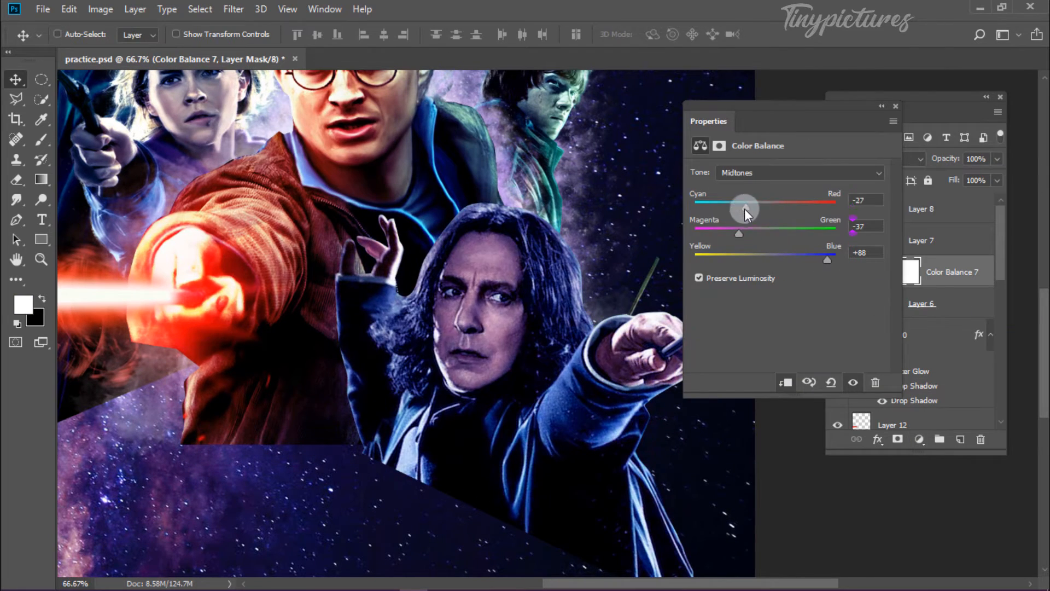
pyautogui.moveTo(743, 208); pyautogui.dragTo(757, 226)
pyautogui.click(869, 276)
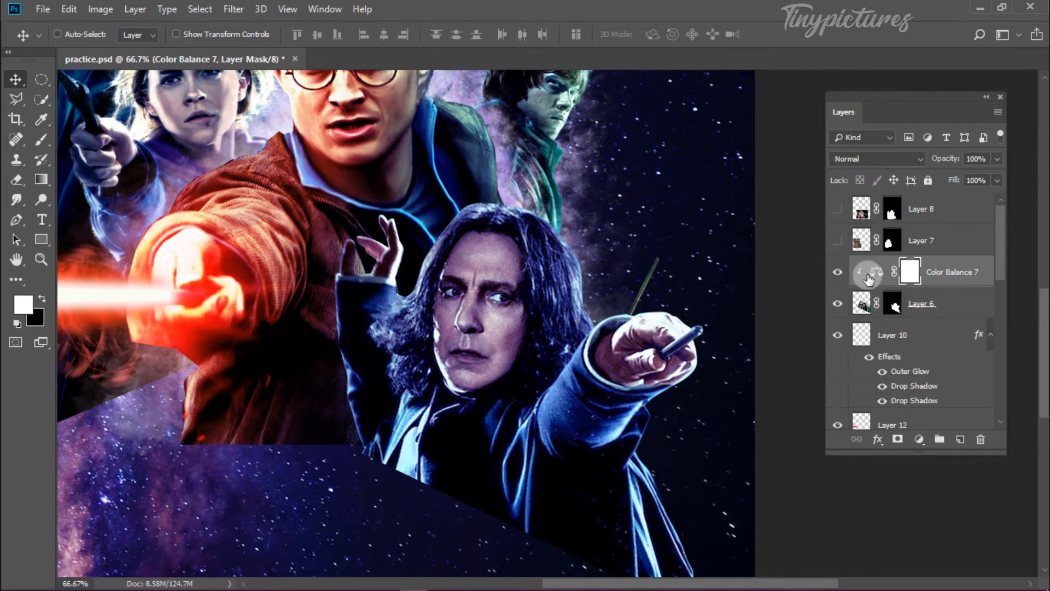
# - Duplicate Layer 6, clip Color Balance 7 to the copy and select Layer 6 copy with the Smudge tool active
pyautogui.click(862, 304)
pyautogui.scroll(2, 510, 310)
pyautogui.click(16, 200)
pyautogui.moveTo(924, 304); pyautogui.dragTo(958, 439)
pyautogui.click(946, 272)
pyautogui.hotkey('ctrl', 'alt', 'g')
pyautogui.click(922, 334)
pyautogui.click(927, 306)
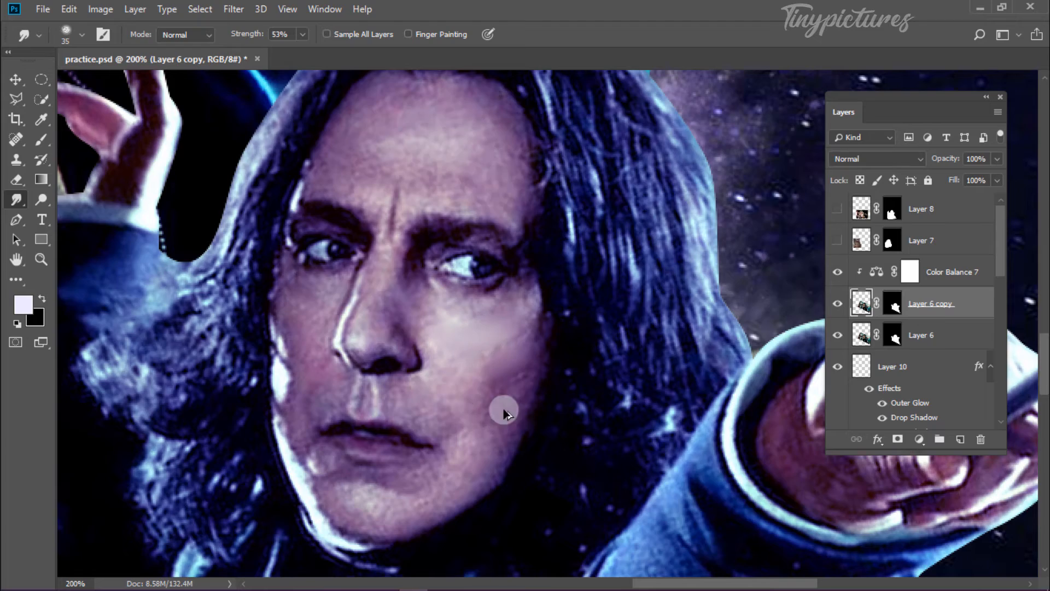
# - Smudge the skin around Snape's cheeks and brow at 53% strength, reducing the brush from 35 to 19 px
pyautogui.scroll(2, 492, 395)
pyautogui.moveTo(397, 447); pyautogui.dragTo(448, 337)
pyautogui.moveTo(382, 137); pyautogui.dragTo(519, 492)
pyautogui.press('[')
pyautogui.press('[')
pyautogui.press('[')
pyautogui.press('[')
pyautogui.moveTo(524, 219); pyautogui.dragTo(481, 354)
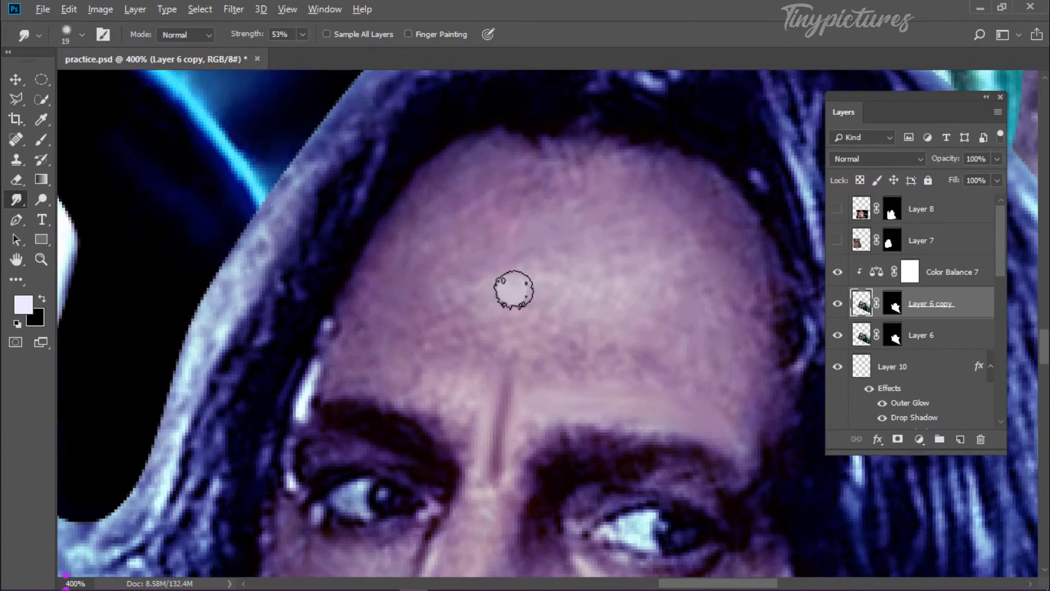
# - Smooth Snape's forehead, cheeks and chin with a 27 px Smudge brush at 53% strength
pyautogui.press(']')
pyautogui.press(']')
pyautogui.press(']')
pyautogui.press(']')
pyautogui.moveTo(514, 290)
pyautogui.mouseDown()
pyautogui.moveTo(769, 321)
pyautogui.moveTo(729, 337)
pyautogui.mouseUp()
pyautogui.moveTo(416, 482); pyautogui.dragTo(594, 137)
pyautogui.moveTo(552, 449); pyautogui.dragTo(571, 279)
pyautogui.moveTo(490, 268); pyautogui.dragTo(514, 426)
pyautogui.moveTo(591, 481); pyautogui.dragTo(669, 547)
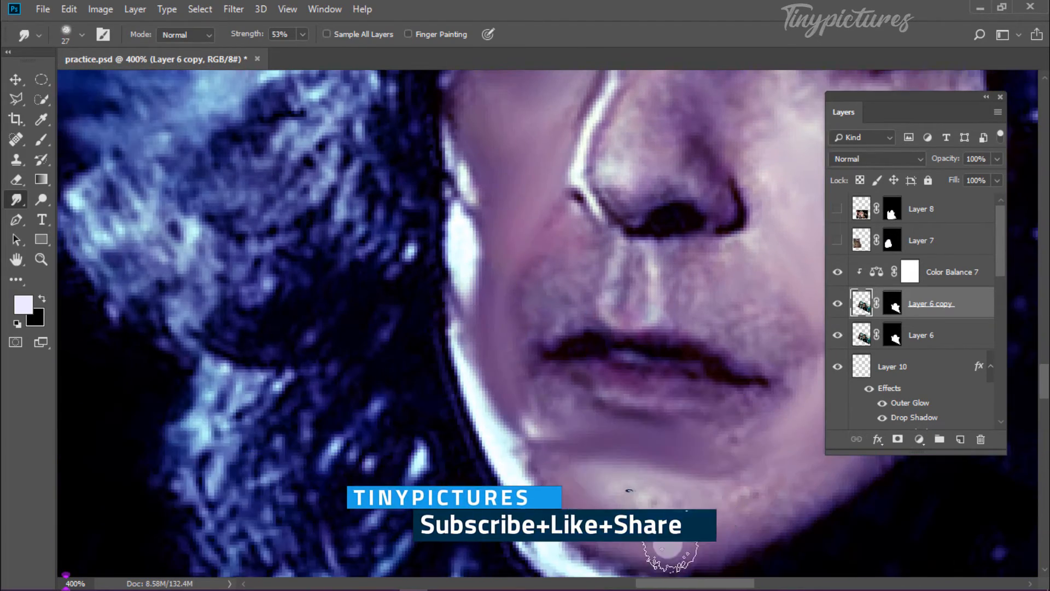
# - Smudge the skin around Snape's mouth, nose and eyes, reducing the brush to 14 px for the finer areas
pyautogui.moveTo(542, 289); pyautogui.dragTo(446, 376)
pyautogui.moveTo(733, 350)
pyautogui.mouseDown()
pyautogui.moveTo(675, 469)
pyautogui.moveTo(694, 296)
pyautogui.mouseUp()
pyautogui.press('[')
pyautogui.press('[')
pyautogui.moveTo(629, 87); pyautogui.dragTo(448, 525)
pyautogui.press('[')
pyautogui.press('[')
pyautogui.press(']')
pyautogui.moveTo(328, 335); pyautogui.dragTo(499, 366)
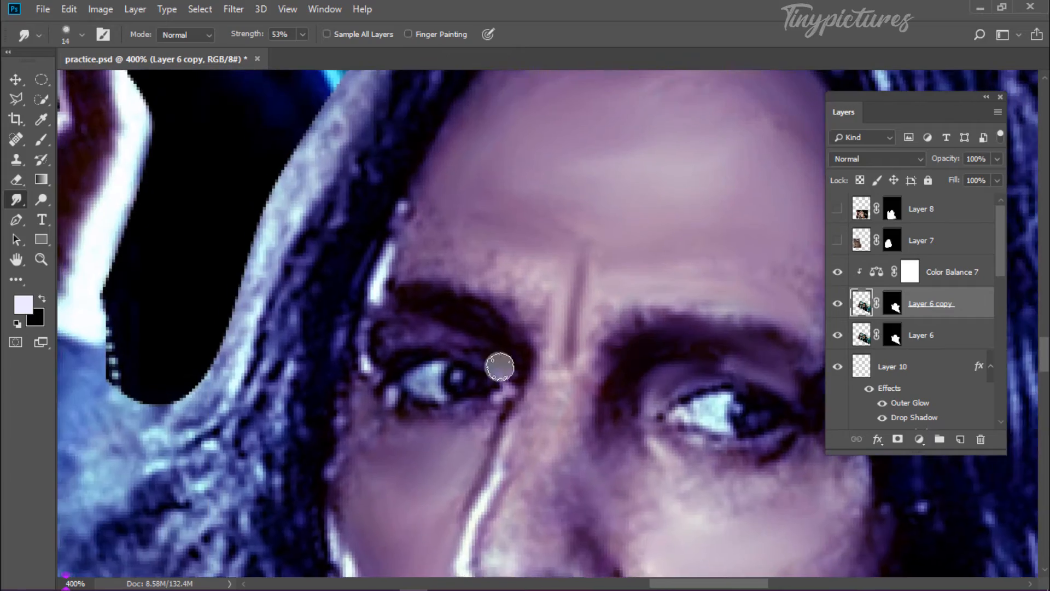
# - Blend the remaining rough skin beside Snape's nose and under his eye with a 22 px Smudge brush
pyautogui.scroll(-3, 499, 366)
pyautogui.scroll(2, 565, 379)
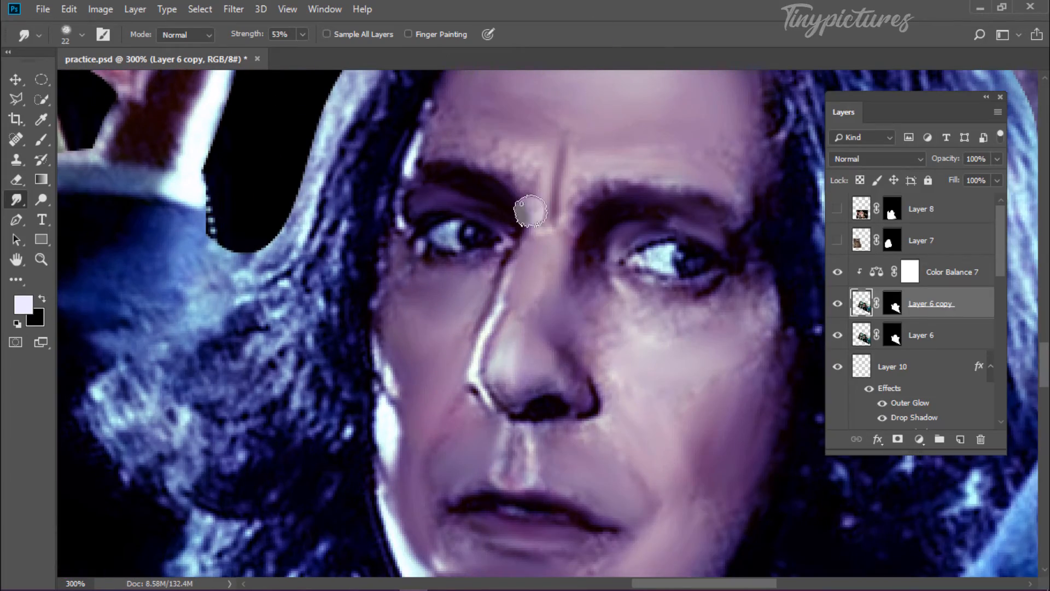
pyautogui.moveTo(616, 285); pyautogui.dragTo(659, 328)
pyautogui.moveTo(699, 380); pyautogui.dragTo(612, 203)
pyautogui.moveTo(637, 328); pyautogui.dragTo(560, 415)
pyautogui.scroll(-4, 510, 312)
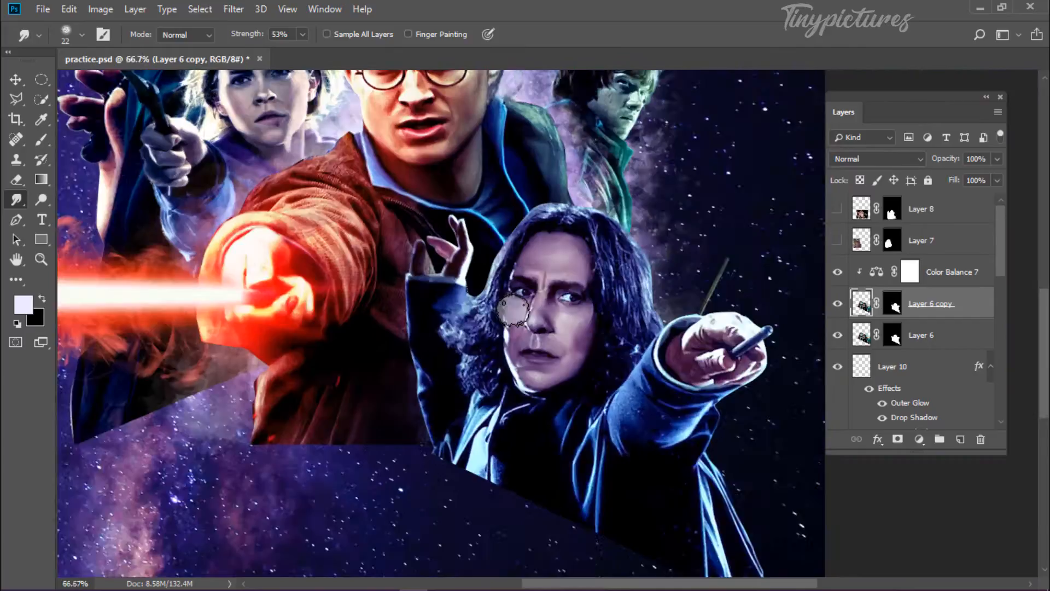
# - Smudge the fabric of Snape's robe and both sleeves into smooth folds with a 40 px brush at 53% strength
pyautogui.moveTo(953, 180)
pyautogui.mouseDown()
pyautogui.moveTo(924, 185)
pyautogui.moveTo(979, 181)
pyautogui.mouseUp()
pyautogui.scroll(2, 577, 416)
pyautogui.press(']')
pyautogui.press(']')
pyautogui.press(']')
pyautogui.press(']')
pyautogui.press(']')
pyautogui.press(']')
pyautogui.moveTo(586, 401); pyautogui.dragTo(577, 481)
pyautogui.moveTo(631, 367); pyautogui.dragTo(685, 385)
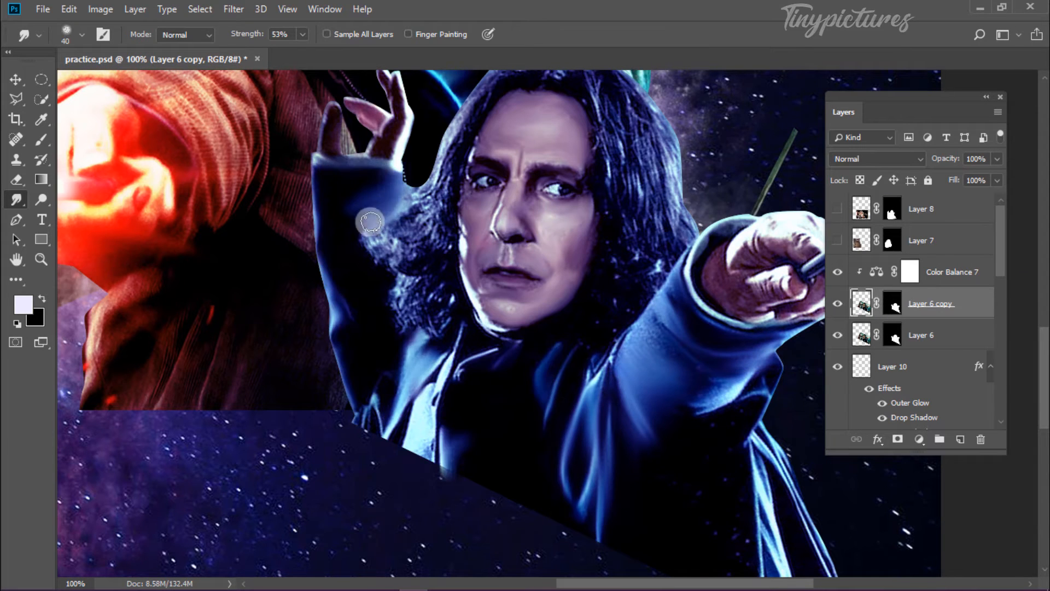
pyautogui.moveTo(369, 143); pyautogui.dragTo(379, 291)
pyautogui.moveTo(383, 540); pyautogui.dragTo(373, 393)
pyautogui.moveTo(739, 519); pyautogui.dragTo(489, 454)
pyautogui.moveTo(521, 380); pyautogui.dragTo(614, 537)
pyautogui.moveTo(476, 203); pyautogui.dragTo(485, 313)
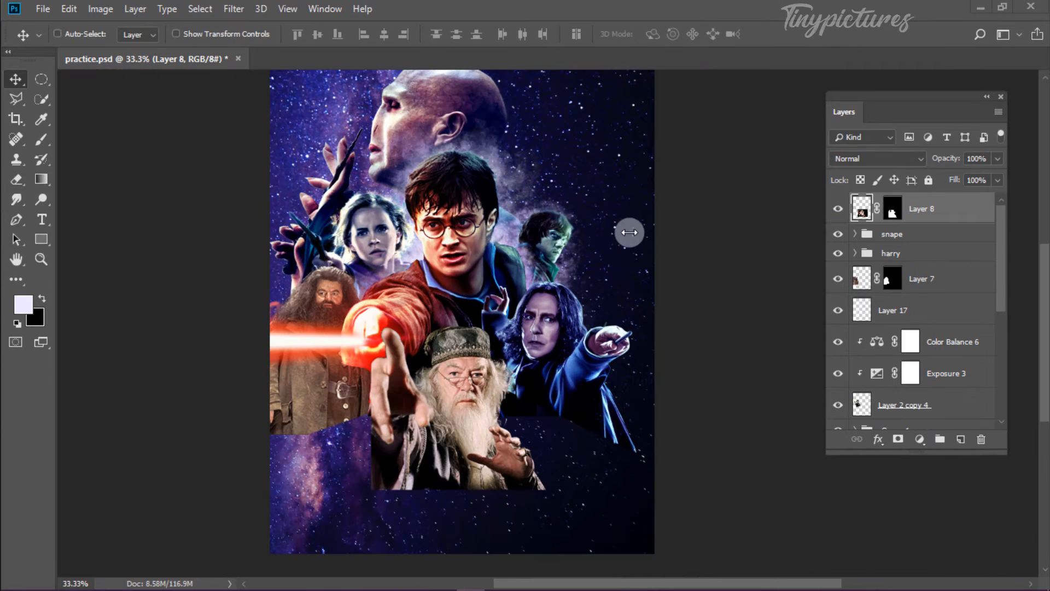
pyautogui.click(854, 254)
pyautogui.scroll(-5, 940, 279)
pyautogui.scroll(5, 939, 279)
pyautogui.click(869, 254)
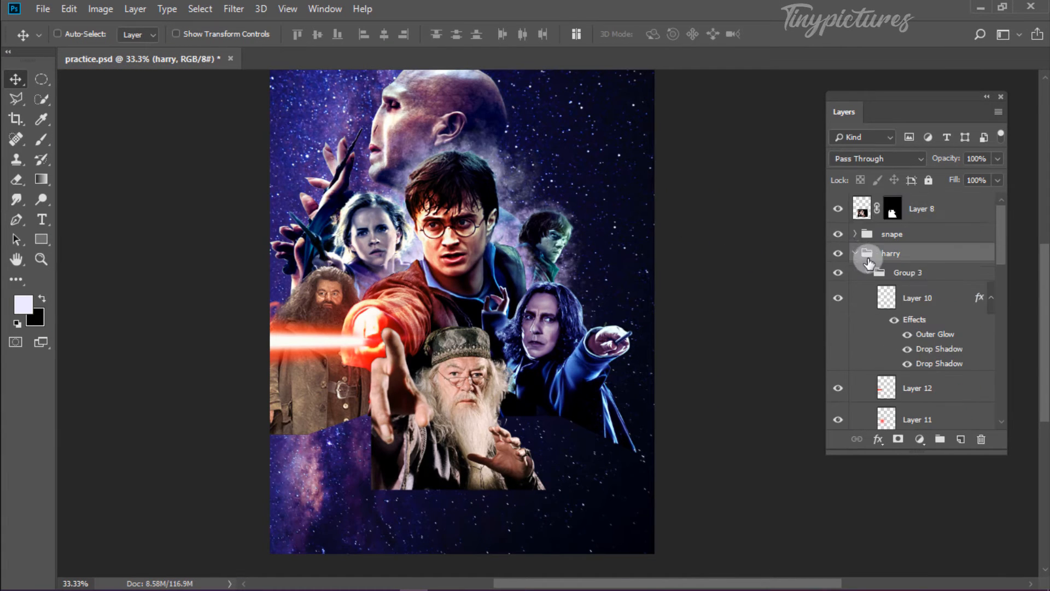
pyautogui.click(855, 254)
# - Clip a Curves adjustment to Layer 7, Hagrid, with an S-curve that darkens the shadows and lifts the highlights
pyautogui.click(941, 282)
pyautogui.click(919, 438)
pyautogui.click(944, 260)
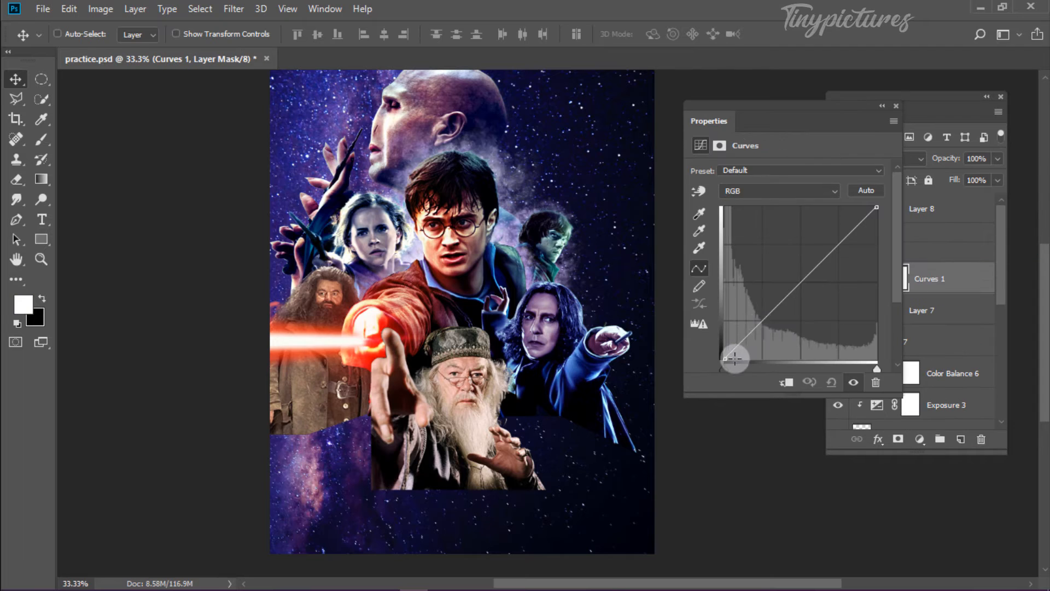
pyautogui.moveTo(734, 354); pyautogui.dragTo(762, 333)
pyautogui.moveTo(840, 251); pyautogui.dragTo(839, 237)
pyautogui.moveTo(762, 333); pyautogui.dragTo(766, 340)
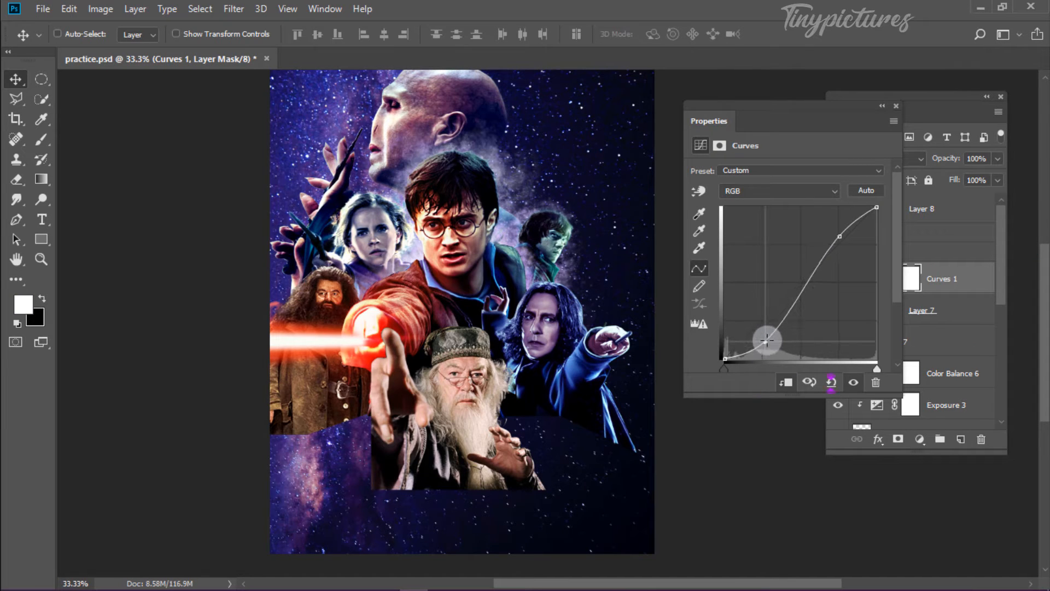
# - Clip a Color Balance to Layer 7 with midtones at Magenta-Green -15 and Yellow-Blue +57, and shift the shadows towards blue
pyautogui.click(919, 439)
pyautogui.click(930, 336)
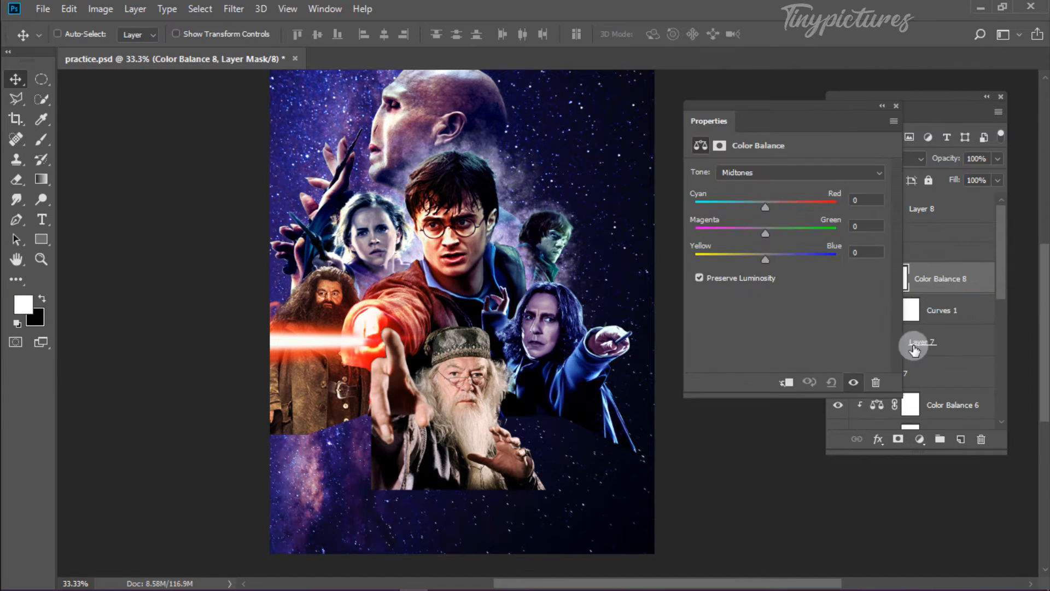
pyautogui.moveTo(790, 257); pyautogui.dragTo(806, 258)
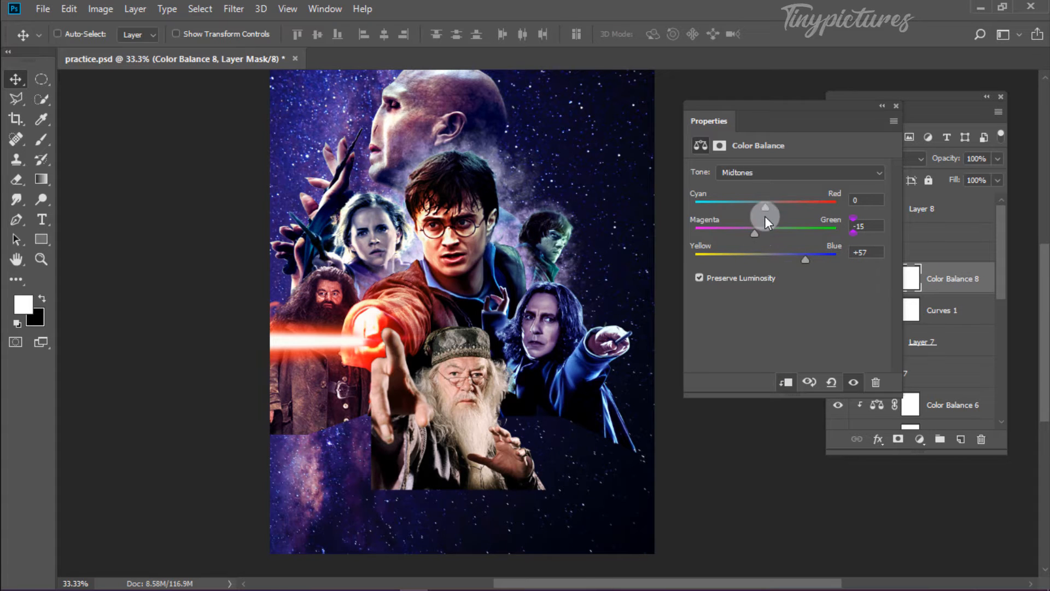
pyautogui.click(752, 172)
pyautogui.click(766, 184)
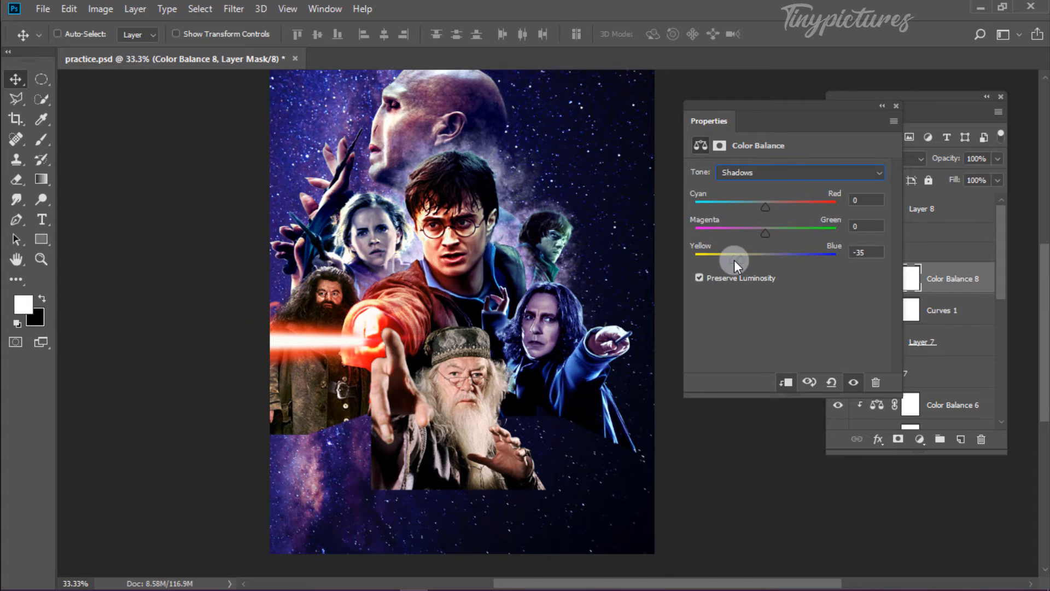
pyautogui.moveTo(734, 261); pyautogui.dragTo(780, 256)
pyautogui.click(896, 106)
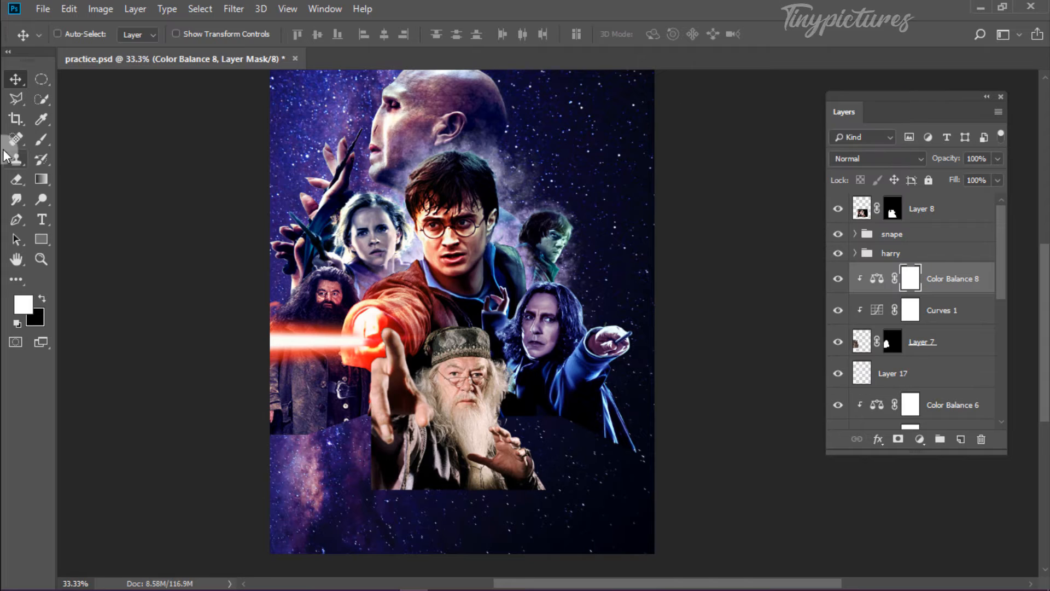
# - On new layers above Color Balance 8 and the harry group, stamp 613 px pale lavender smoke over Hagrid's lower body and Harry's torso
pyautogui.click(42, 140)
pyautogui.click(960, 439)
pyautogui.moveTo(343, 378); pyautogui.dragTo(351, 391)
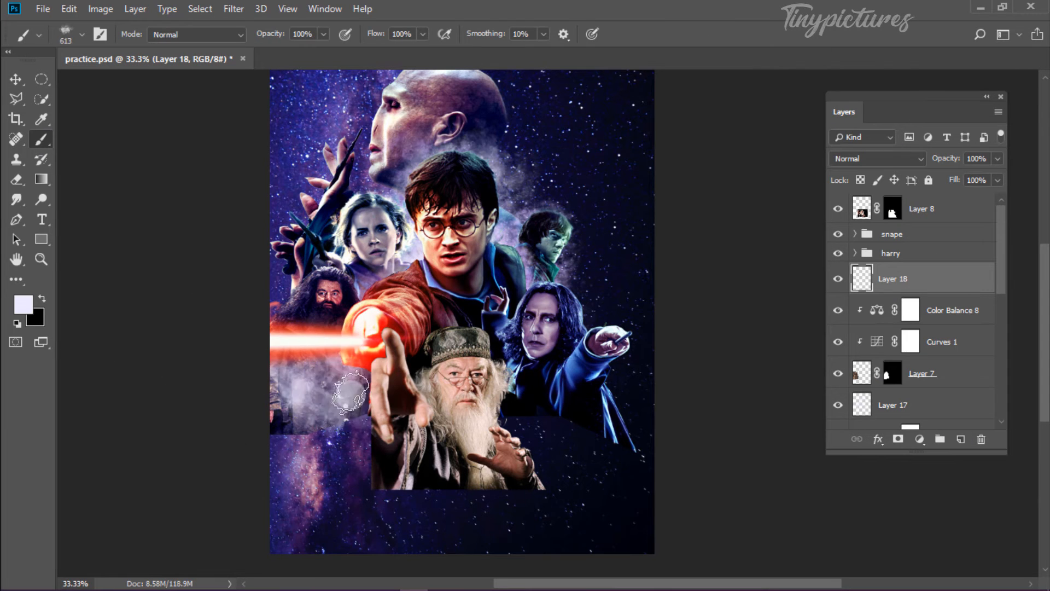
pyautogui.click(930, 253)
pyautogui.click(960, 439)
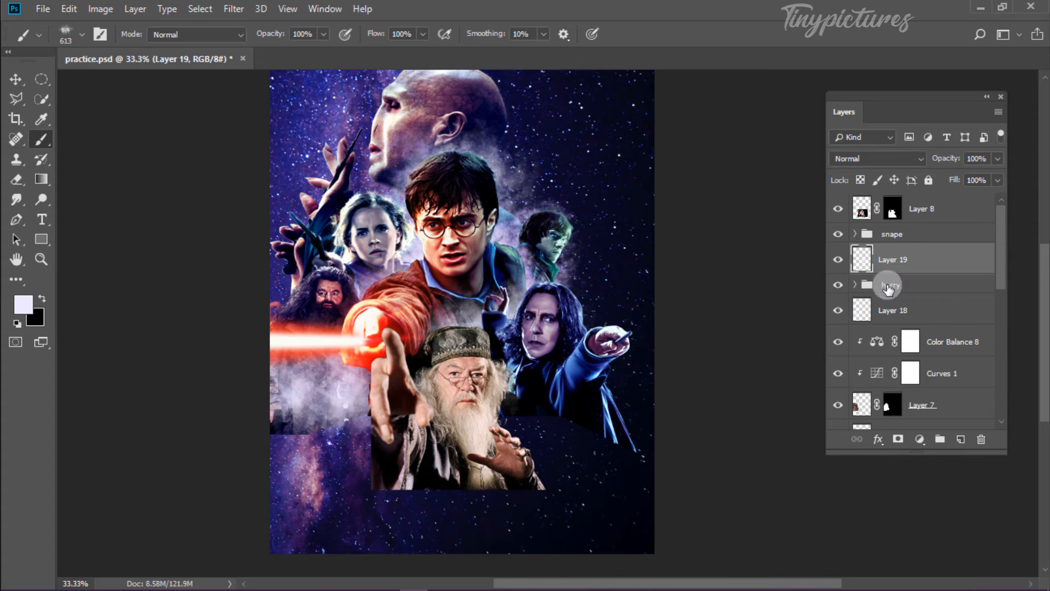
# - Paint black on Layer 8's mask with a round brush to trim the straight lower and side edges of Dumbledore's robe
pyautogui.click(941, 209)
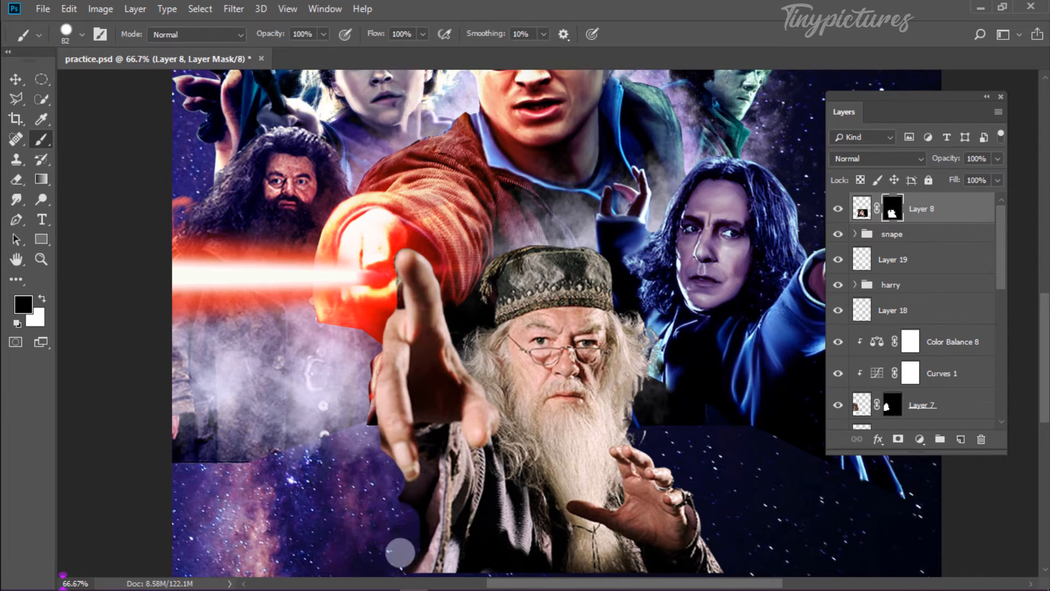
pyautogui.moveTo(401, 553); pyautogui.dragTo(387, 419)
pyautogui.moveTo(424, 457); pyautogui.dragTo(460, 457)
pyautogui.moveTo(424, 457)
pyautogui.mouseDown()
pyautogui.moveTo(440, 474)
pyautogui.moveTo(747, 442)
pyautogui.mouseUp()
pyautogui.moveTo(369, 237)
pyautogui.mouseDown()
pyautogui.moveTo(257, 314)
pyautogui.moveTo(274, 350)
pyautogui.mouseUp()
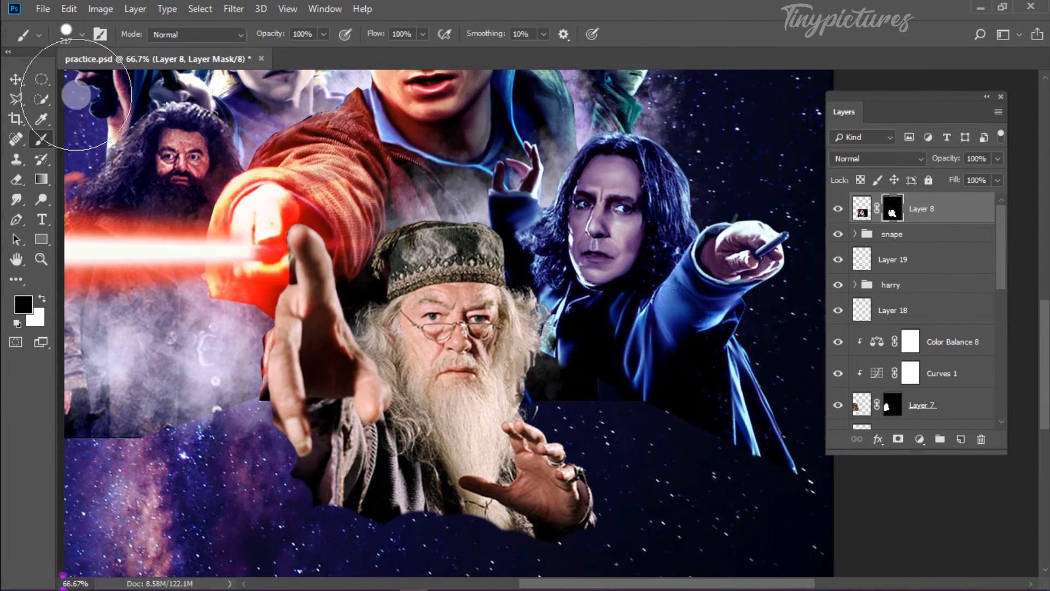
# - Clip a Curves adjustment to Layer 8 with a gentle S-curve to raise Dumbledore's contrast
pyautogui.press('v')
pyautogui.click(923, 448)
pyautogui.click(935, 241)
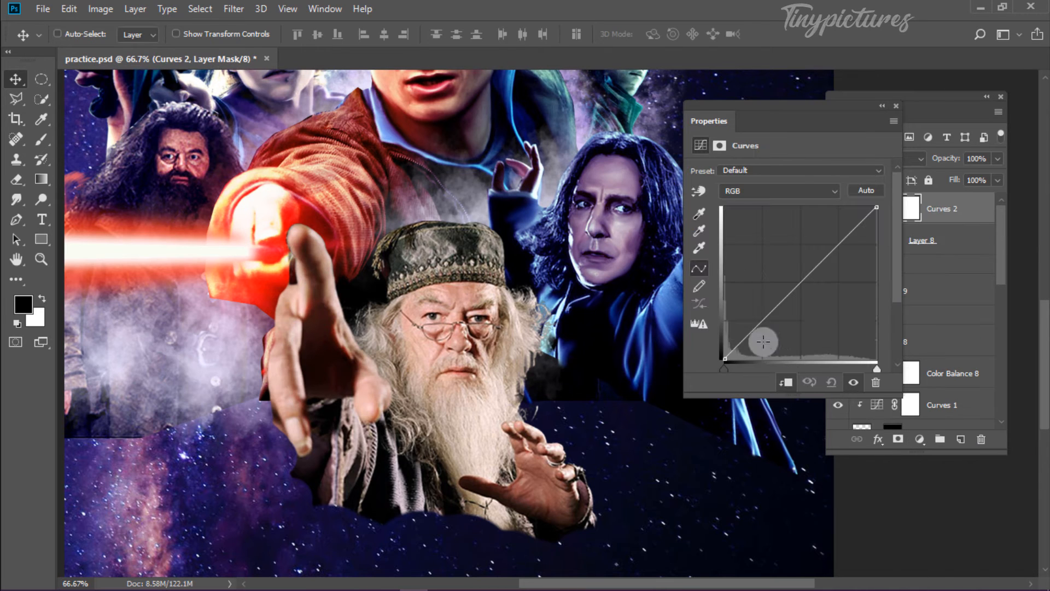
pyautogui.moveTo(757, 340); pyautogui.dragTo(758, 335)
pyautogui.moveTo(832, 254)
pyautogui.mouseDown()
pyautogui.moveTo(831, 240)
pyautogui.moveTo(839, 242)
pyautogui.mouseUp()
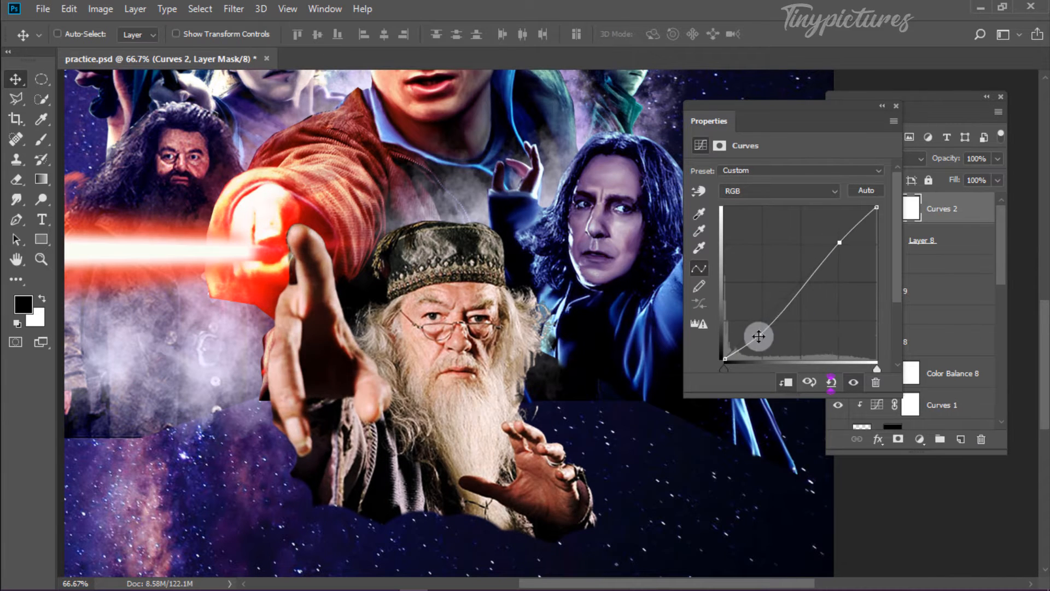
pyautogui.click(882, 106)
# - Clip a Color Balance to Layer 8, shifting the midtones towards blue and magenta, and add a new layer above it
pyautogui.click(923, 448)
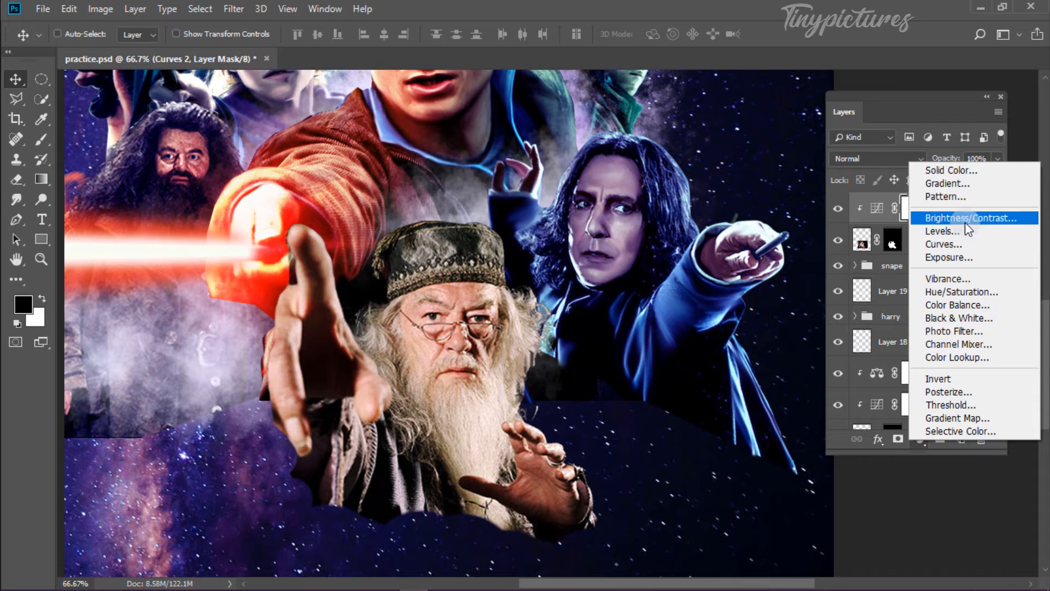
pyautogui.click(968, 304)
pyautogui.moveTo(764, 260); pyautogui.dragTo(811, 259)
pyautogui.moveTo(765, 234); pyautogui.dragTo(750, 239)
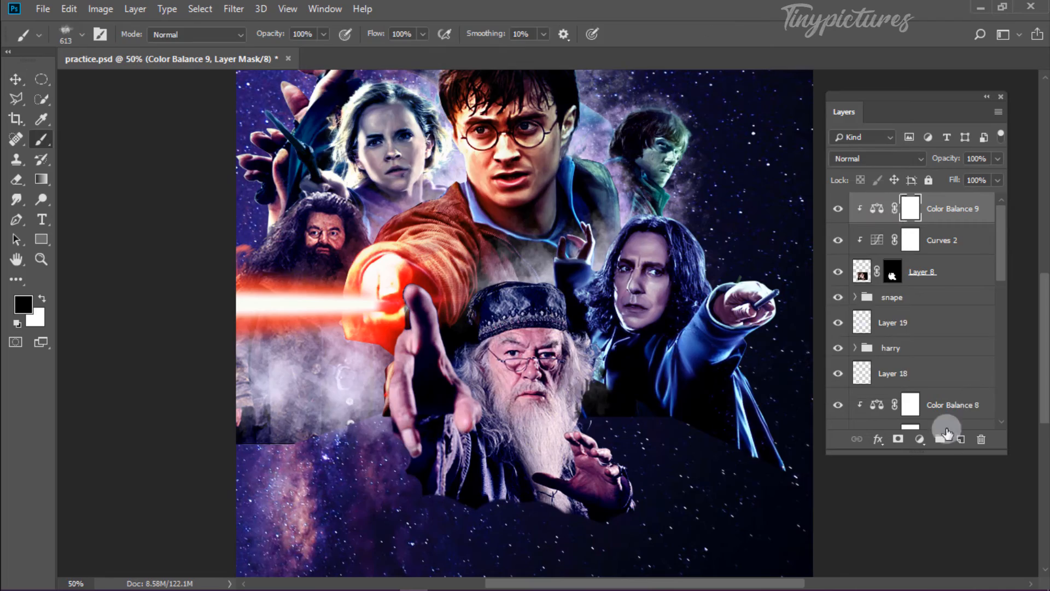
pyautogui.click(944, 436)
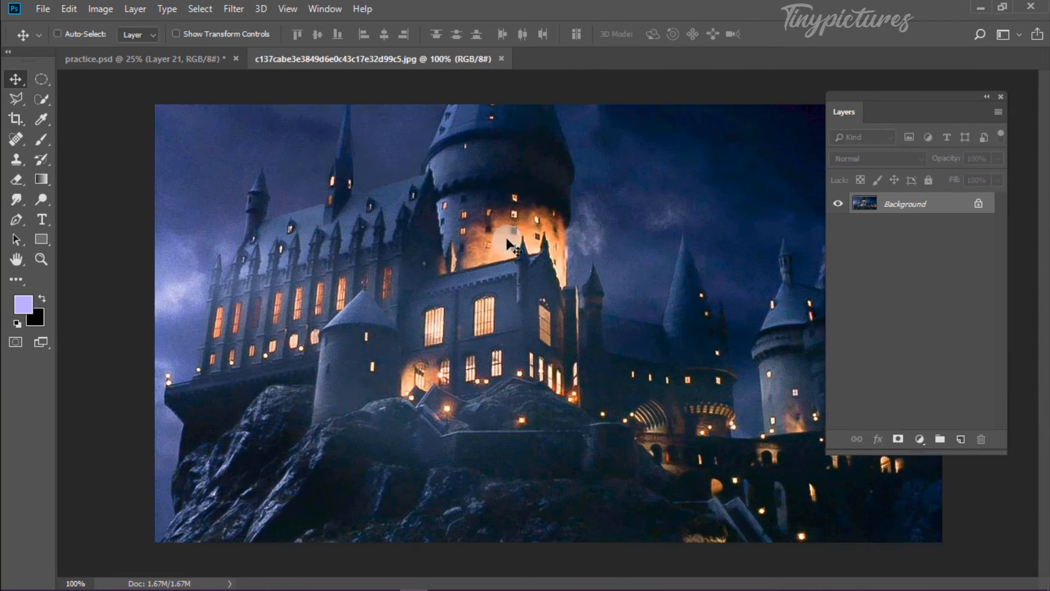
# - Bring the castle image into practice.psd and scale it to about 102% in the poster's upper-right corner
pyautogui.moveTo(438, 164); pyautogui.dragTo(607, 156)
pyautogui.hotkey('ctrl', 't')
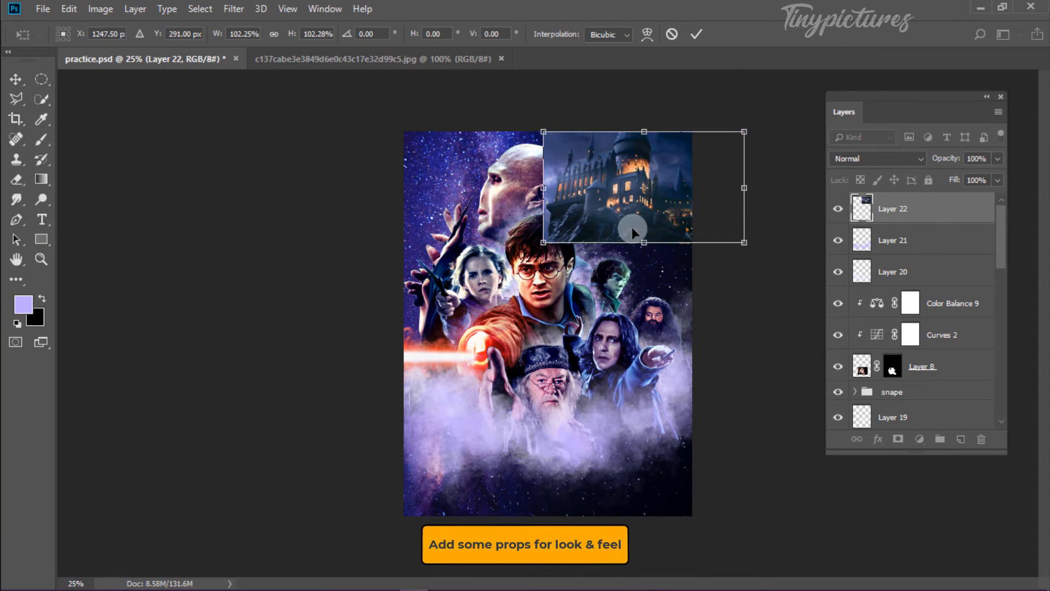
pyautogui.press('Return')
# - Add a mask to the castle layer and paint black with a smoke brush to reveal Voldemort's head and soften the castle's edges
pyautogui.click(898, 438)
pyautogui.click(41, 139)
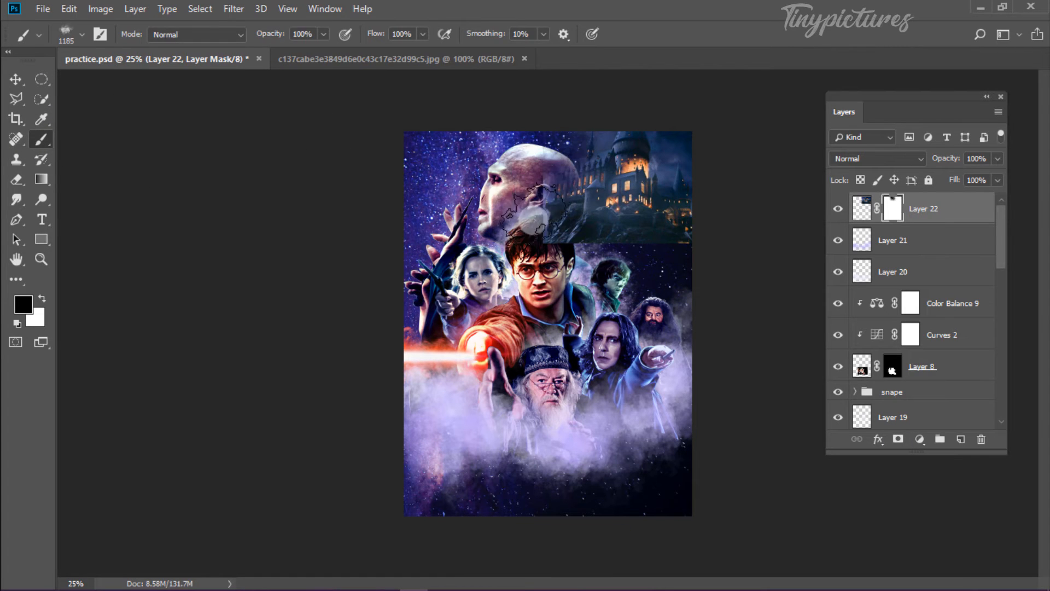
pyautogui.click(553, 238)
pyautogui.moveTo(551, 229); pyautogui.dragTo(545, 229)
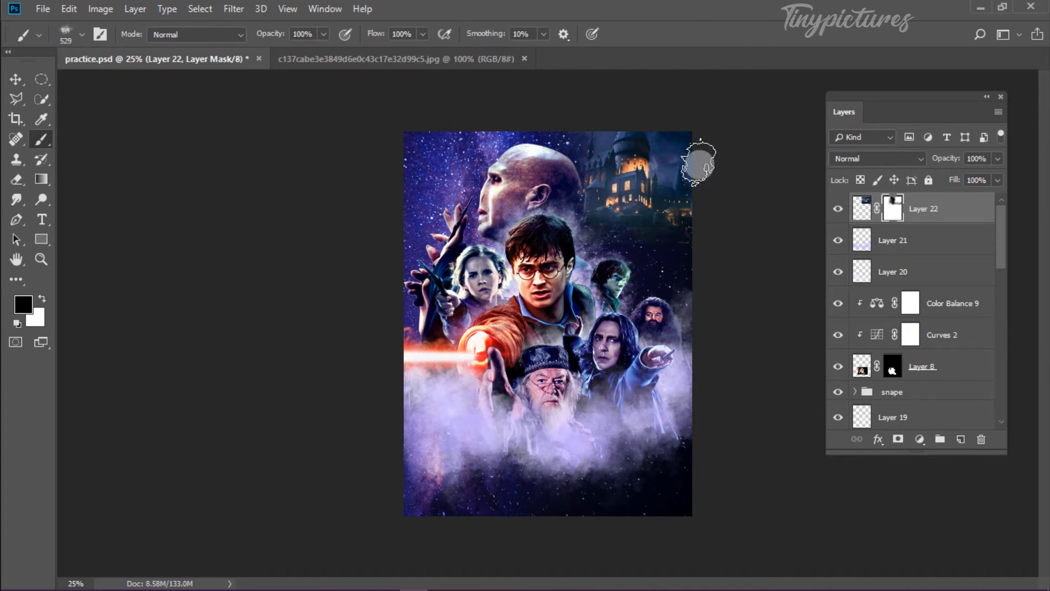
# - Clip a Color Balance to castle Layer 22 with midtones at Cyan-Red -28 and Yellow-Blue +23, and adjust its highlights and shadows
pyautogui.click(920, 439)
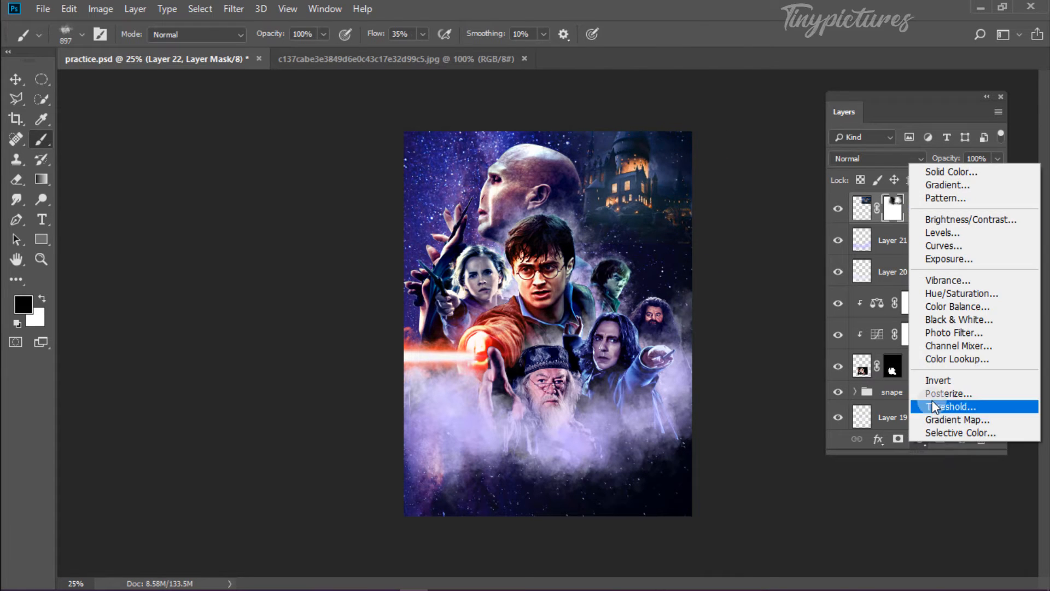
pyautogui.click(907, 304)
pyautogui.moveTo(765, 255); pyautogui.dragTo(791, 257)
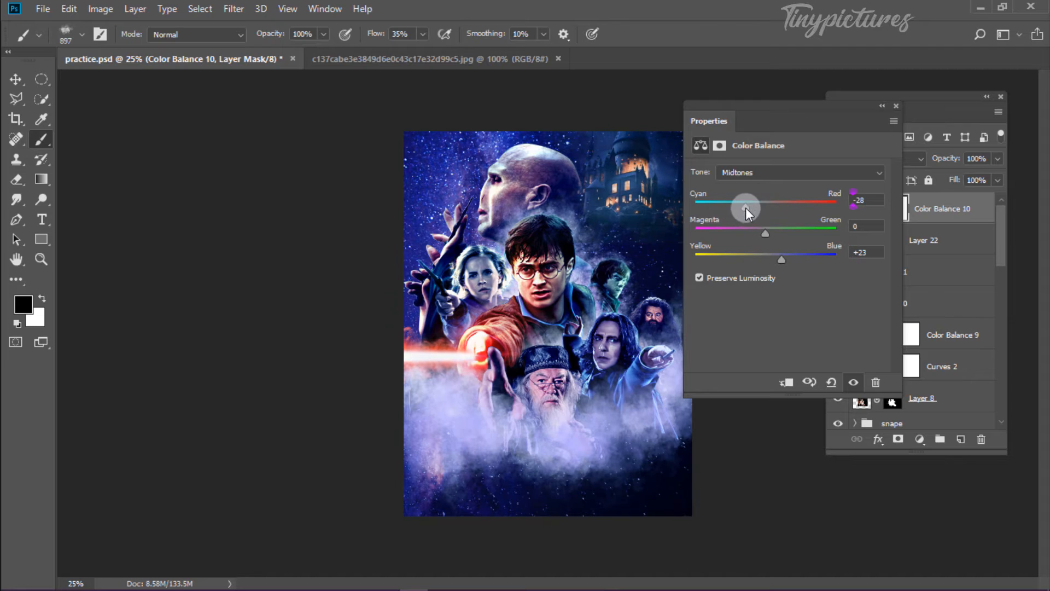
pyautogui.click(763, 172)
pyautogui.click(763, 209)
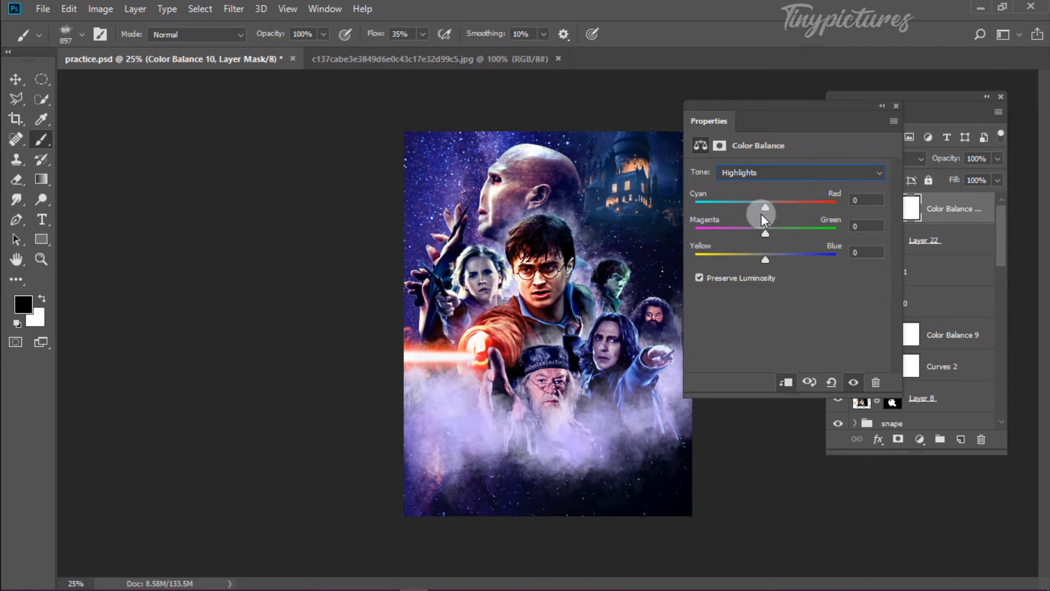
pyautogui.click(761, 172)
pyautogui.click(764, 180)
pyautogui.moveTo(765, 256)
pyautogui.mouseDown()
pyautogui.moveTo(816, 257)
pyautogui.moveTo(767, 272)
pyautogui.mouseUp()
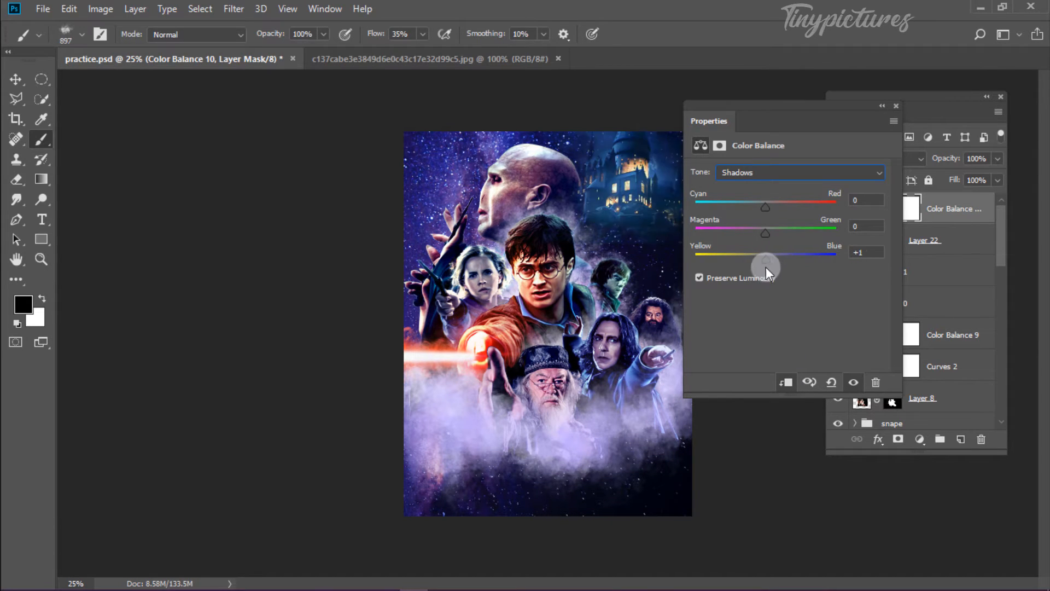
pyautogui.moveTo(709, 121); pyautogui.dragTo(145, 197)
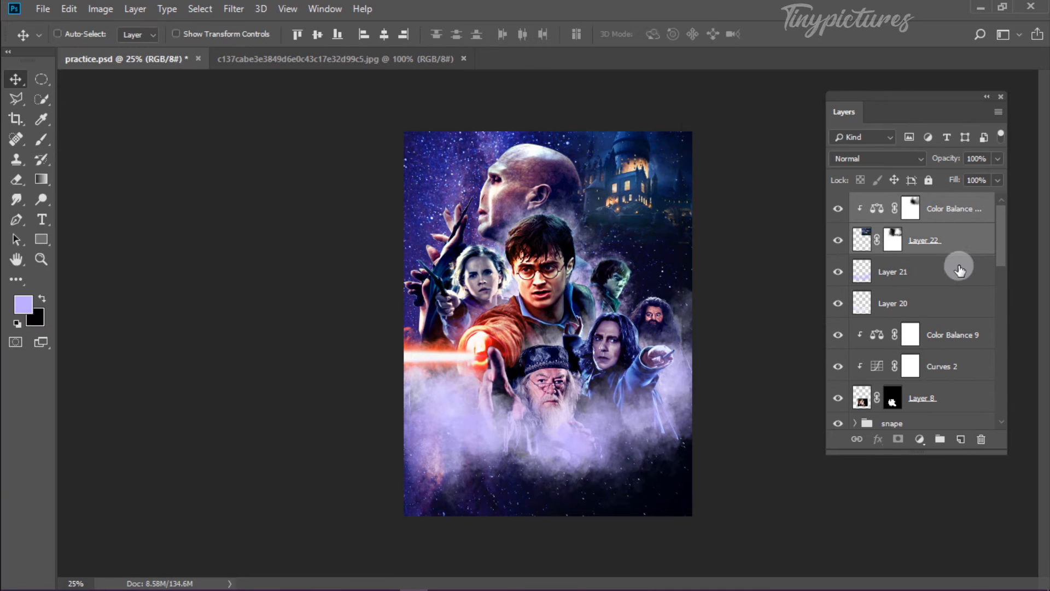
# - Scale the castle layer and its Color Balance to about 181% and reposition them in the poster's upper-right area
pyautogui.hotkey('ctrl', 't')
pyautogui.moveTo(745, 299); pyautogui.dragTo(877, 487)
pyautogui.moveTo(689, 285); pyautogui.dragTo(608, 264)
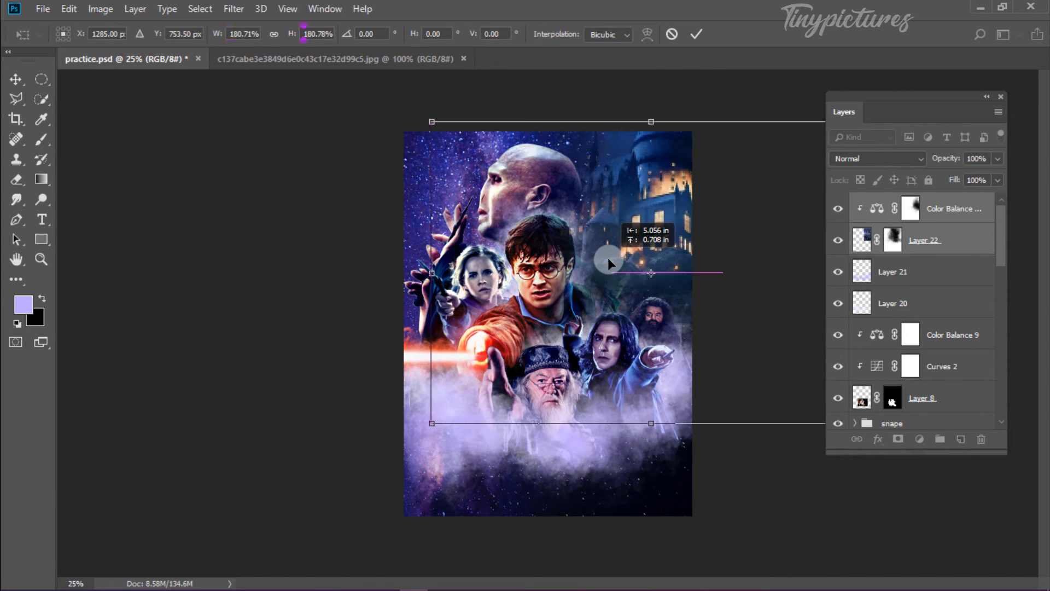
pyautogui.press('Return')
# - Group the castle layers, place the group directly above Layer 9 with Lighter Color blending, and lower its fill
pyautogui.hotkey('ctrl', 'g')
pyautogui.moveTo(939, 203); pyautogui.dragTo(945, 377)
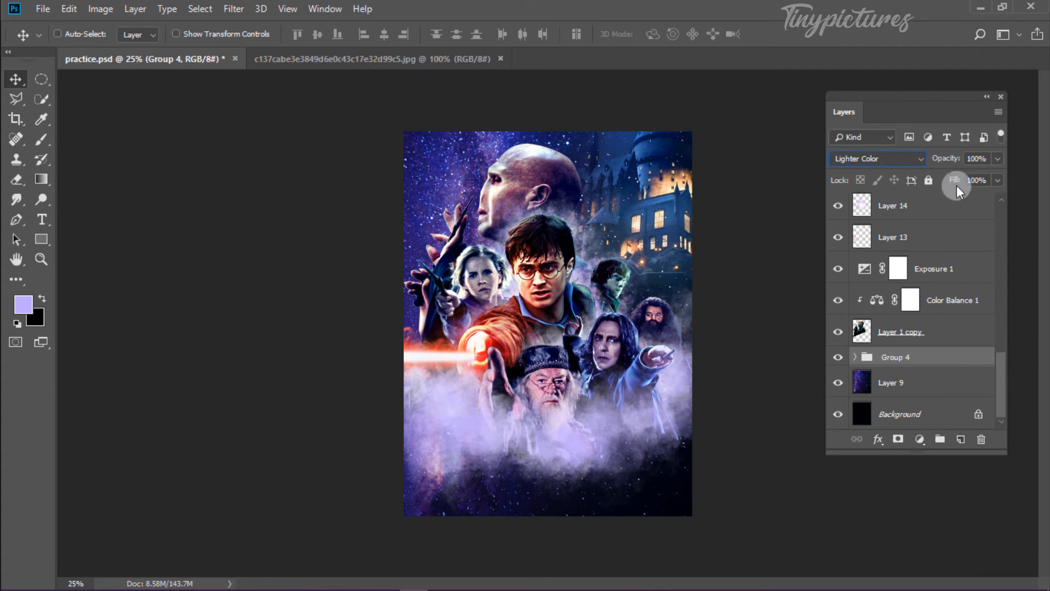
pyautogui.moveTo(955, 187); pyautogui.dragTo(899, 180)
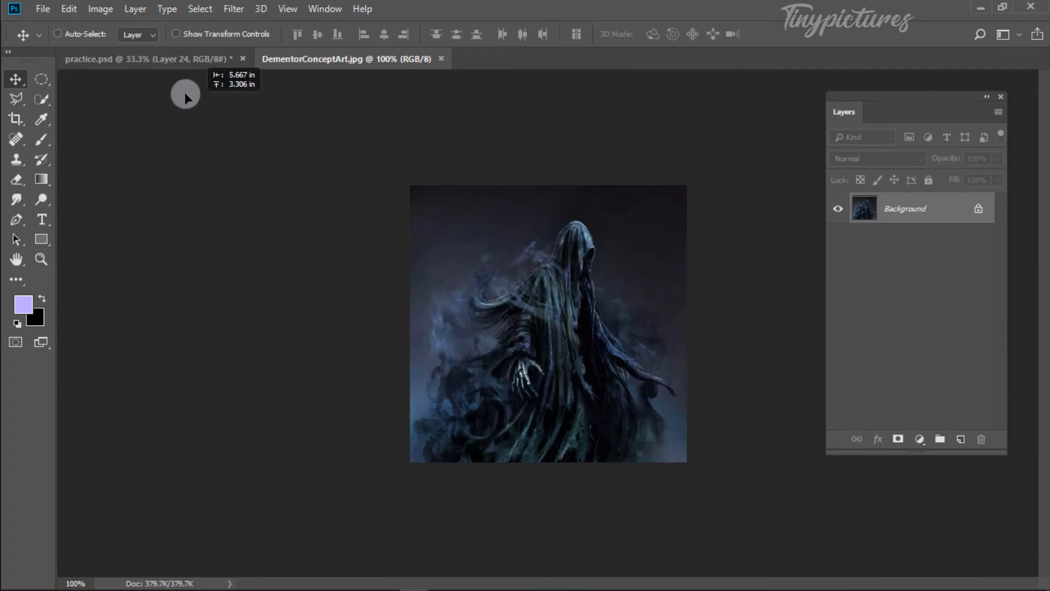
# - Bring the dementor image into practice.psd, scaled to about 195% and rotated about 17°, in the poster's lower-left corner
pyautogui.moveTo(176, 93); pyautogui.dragTo(312, 416)
pyautogui.hotkey('ctrl', 't')
pyautogui.moveTo(368, 399); pyautogui.dragTo(461, 335)
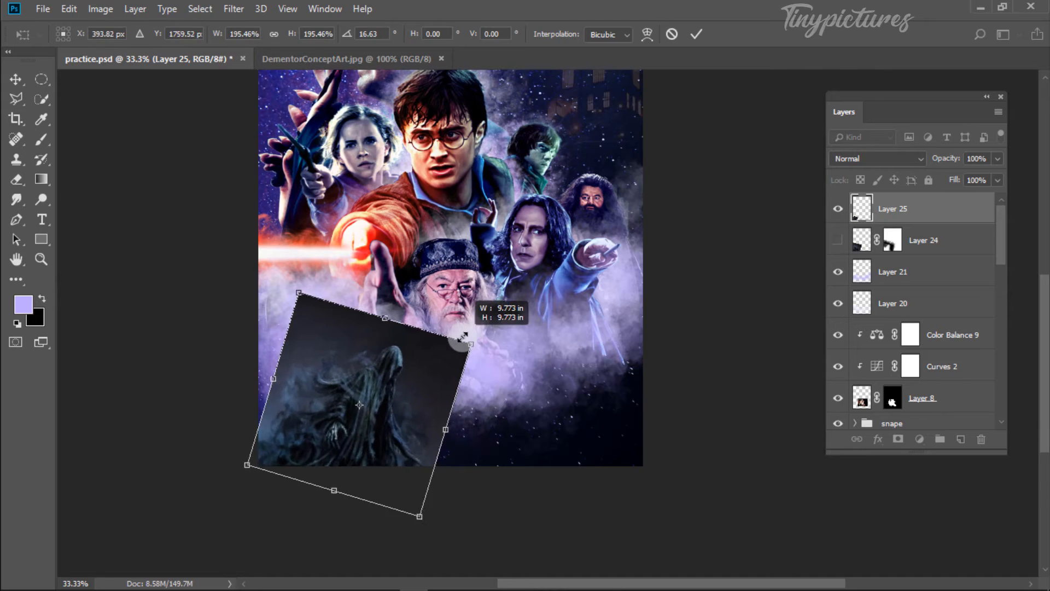
pyautogui.moveTo(382, 439); pyautogui.dragTo(349, 425)
pyautogui.press('Return')
# - Mask dementor Layer 25 and paint black with a smoke brush to dissolve the image's upper edge into the smoke
pyautogui.click(44, 139)
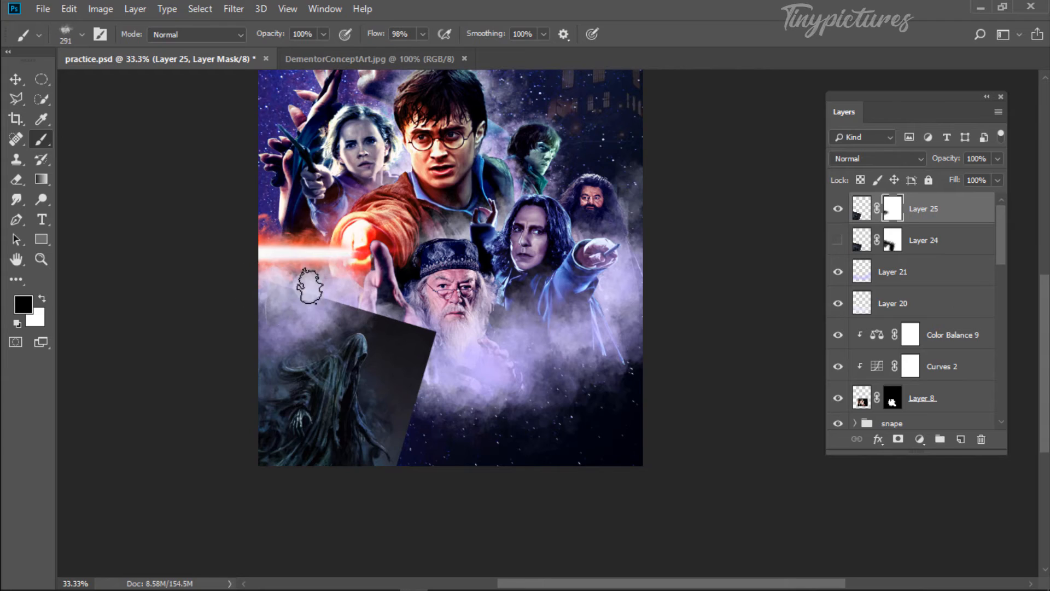
pyautogui.scroll(4, 316, 290)
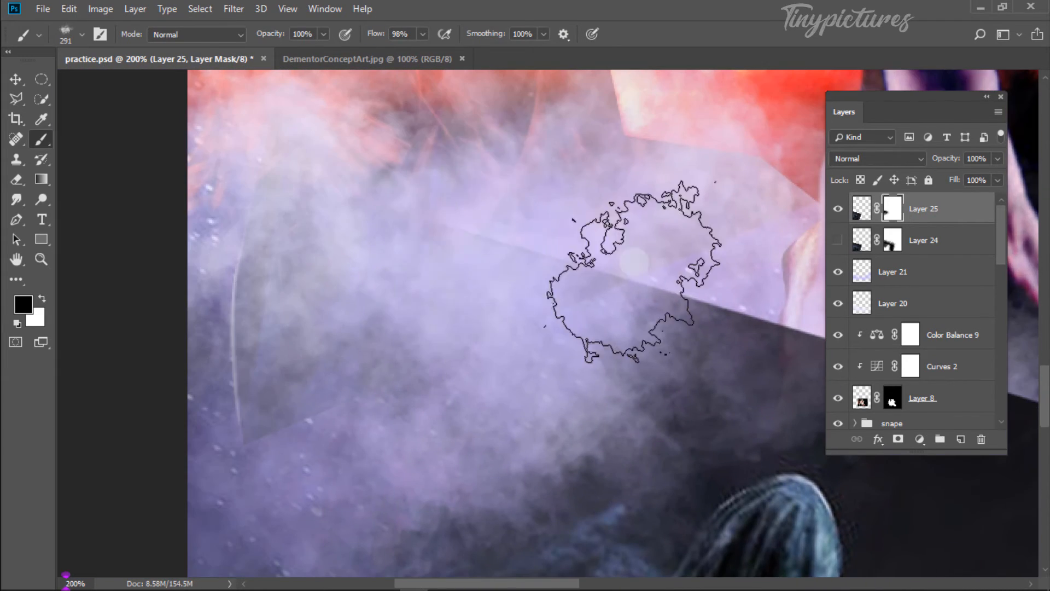
pyautogui.moveTo(539, 339); pyautogui.dragTo(148, 197)
pyautogui.moveTo(334, 216)
pyautogui.mouseDown()
pyautogui.moveTo(440, 152)
pyautogui.moveTo(539, 178)
pyautogui.moveTo(649, 235)
pyautogui.moveTo(449, 182)
pyautogui.mouseUp()
pyautogui.moveTo(438, 238)
pyautogui.mouseDown()
pyautogui.moveTo(553, 208)
pyautogui.moveTo(579, 248)
pyautogui.moveTo(587, 290)
pyautogui.mouseUp()
pyautogui.moveTo(588, 269)
pyautogui.mouseDown()
pyautogui.moveTo(705, 131)
pyautogui.moveTo(665, 110)
pyautogui.mouseUp()
pyautogui.moveTo(653, 240)
pyautogui.mouseDown()
pyautogui.moveTo(716, 220)
pyautogui.moveTo(698, 295)
pyautogui.moveTo(703, 350)
pyautogui.mouseUp()
pyautogui.moveTo(691, 427)
pyautogui.mouseDown()
pyautogui.moveTo(567, 164)
pyautogui.moveTo(530, 158)
pyautogui.mouseUp()
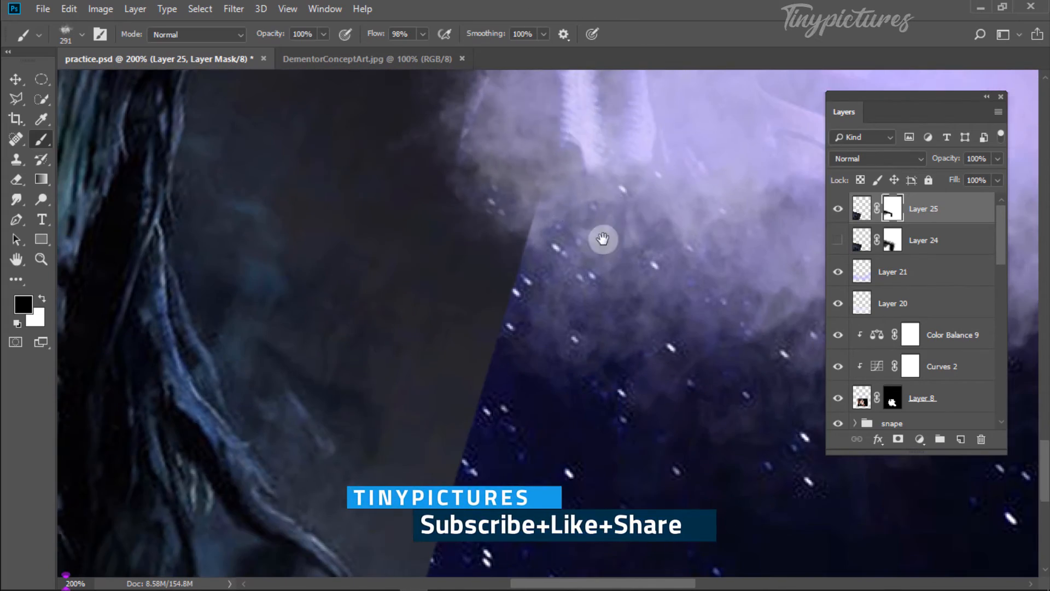
# - Paint black on Layer 25's mask to remove the dementor image's hard right edge against the starry background
pyautogui.moveTo(602, 239)
pyautogui.mouseDown()
pyautogui.moveTo(536, 203)
pyautogui.moveTo(532, 68)
pyautogui.mouseUp()
pyautogui.moveTo(511, 252)
pyautogui.mouseDown()
pyautogui.moveTo(509, 172)
pyautogui.moveTo(441, 442)
pyautogui.mouseUp()
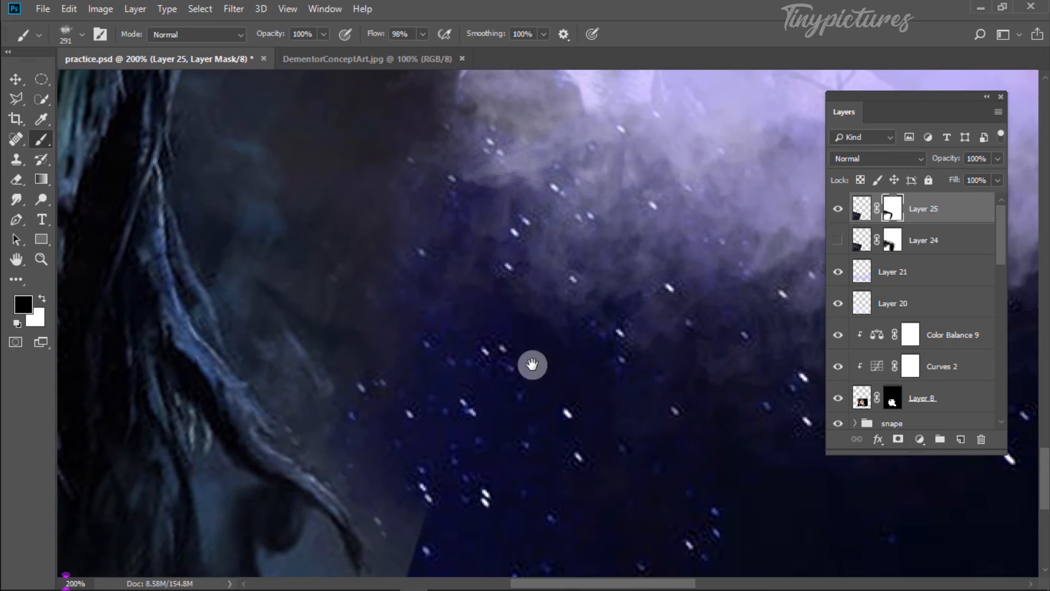
pyautogui.moveTo(532, 366); pyautogui.dragTo(559, 148)
pyautogui.moveTo(487, 290); pyautogui.dragTo(477, 374)
# - Lower the brush flow to 57% and soften the mask around the dementor's hood and shoulders
pyautogui.hotkey('ctrl', '0')
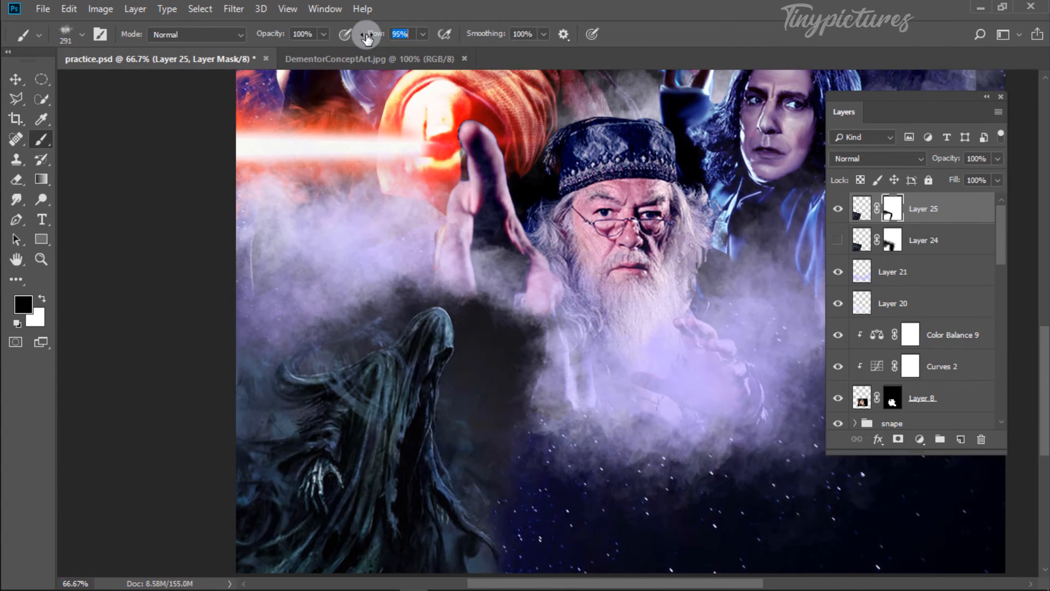
pyautogui.moveTo(367, 38); pyautogui.dragTo(336, 39)
pyautogui.moveTo(485, 400)
pyautogui.mouseDown()
pyautogui.moveTo(513, 419)
pyautogui.moveTo(476, 295)
pyautogui.moveTo(334, 304)
pyautogui.mouseUp()
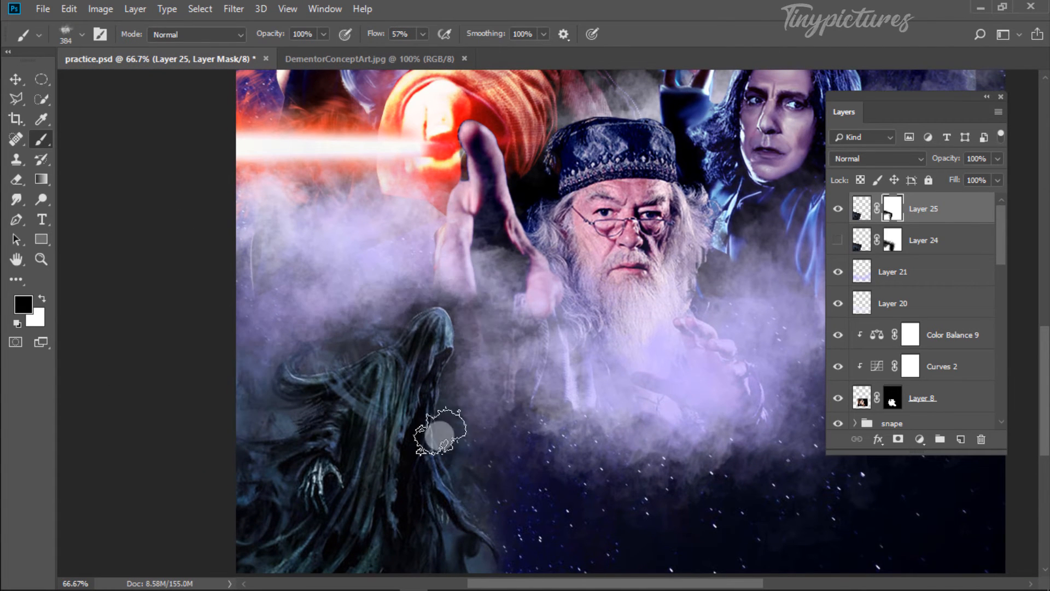
pyautogui.press('v')
pyautogui.hotkey('ctrl', '-')
pyautogui.hotkey('ctrl', '-')
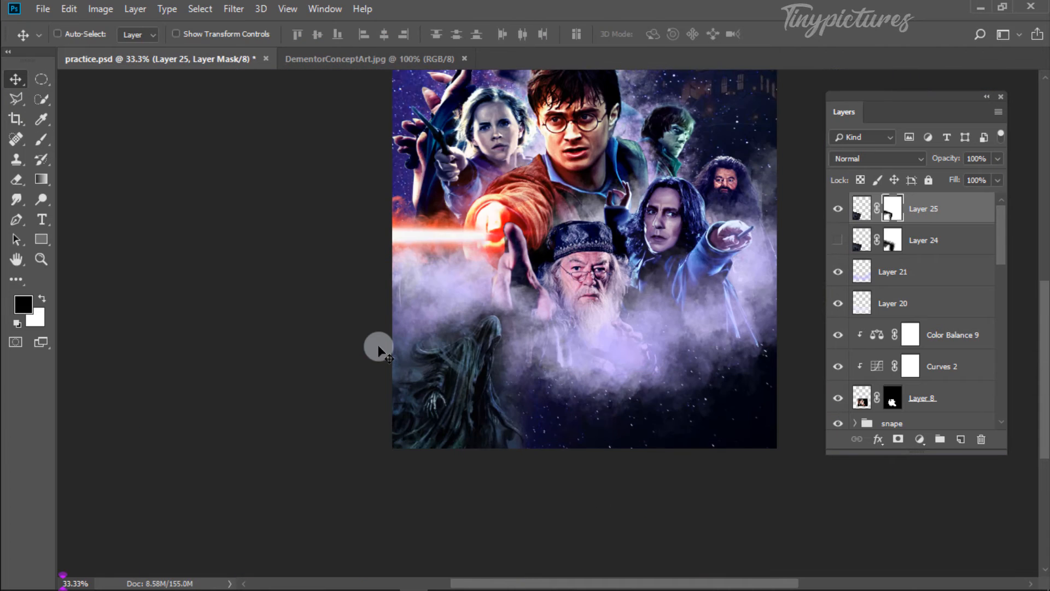
# - Clip a Hue/Saturation adjustment to dementor Layer 25 and shift the figure's colour towards blue
pyautogui.hotkey('ctrl', '0')
pyautogui.click(921, 440)
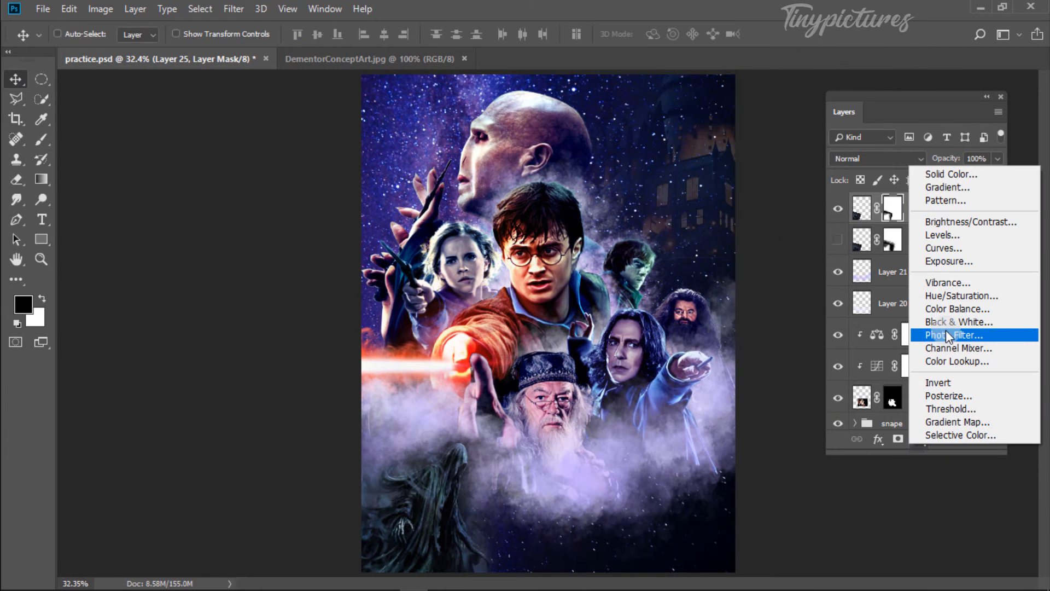
pyautogui.click(960, 295)
pyautogui.moveTo(210, 340)
pyautogui.mouseDown()
pyautogui.moveTo(167, 344)
pyautogui.moveTo(219, 345)
pyautogui.moveTo(205, 346)
pyautogui.mouseUp()
pyautogui.write('0')
pyautogui.click(319, 163)
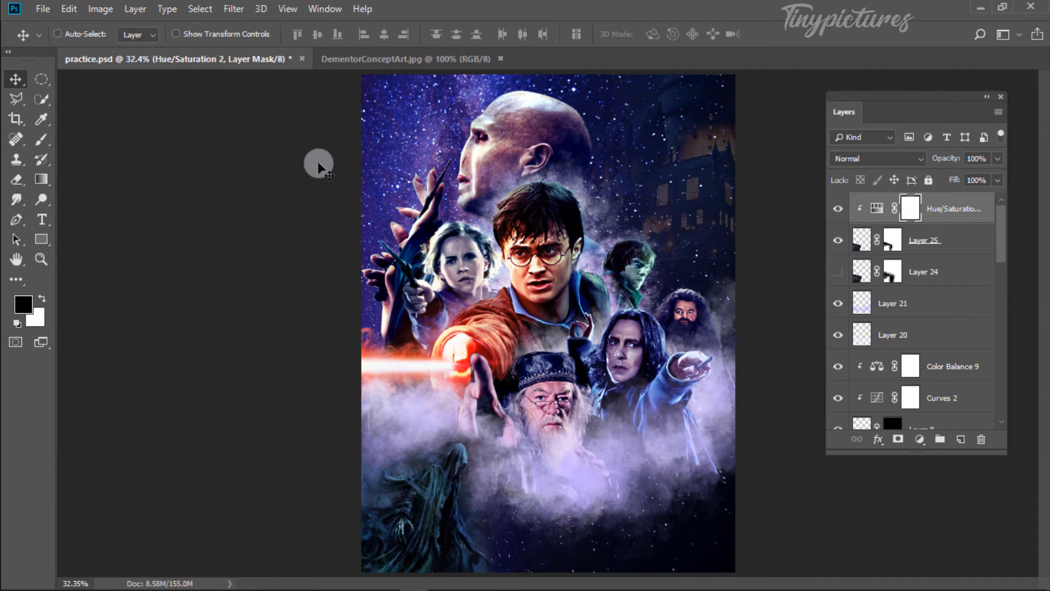
# - Clip a new layer above the Hue/Saturation adjustment and paint soft white highlights on the dementor's hood and robe
pyautogui.hotkey('ctrl', '+')
pyautogui.hotkey('ctrl', '+')
pyautogui.hotkey('ctrl', '+')
pyautogui.moveTo(509, 501); pyautogui.dragTo(550, 191)
pyautogui.hotkey('ctrl', 'alt', 'shift', 'n')
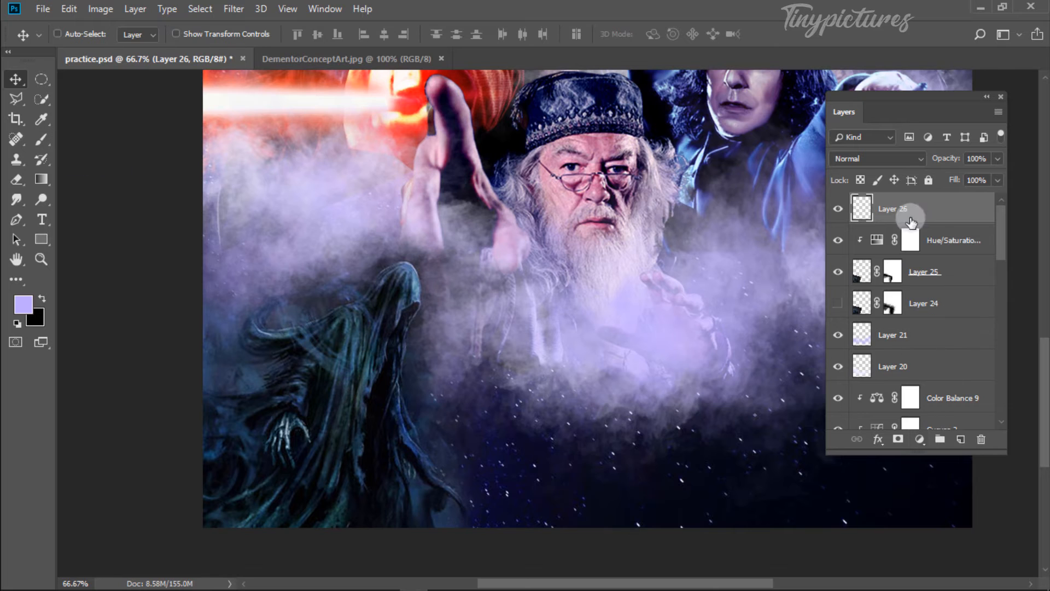
pyautogui.press('b')
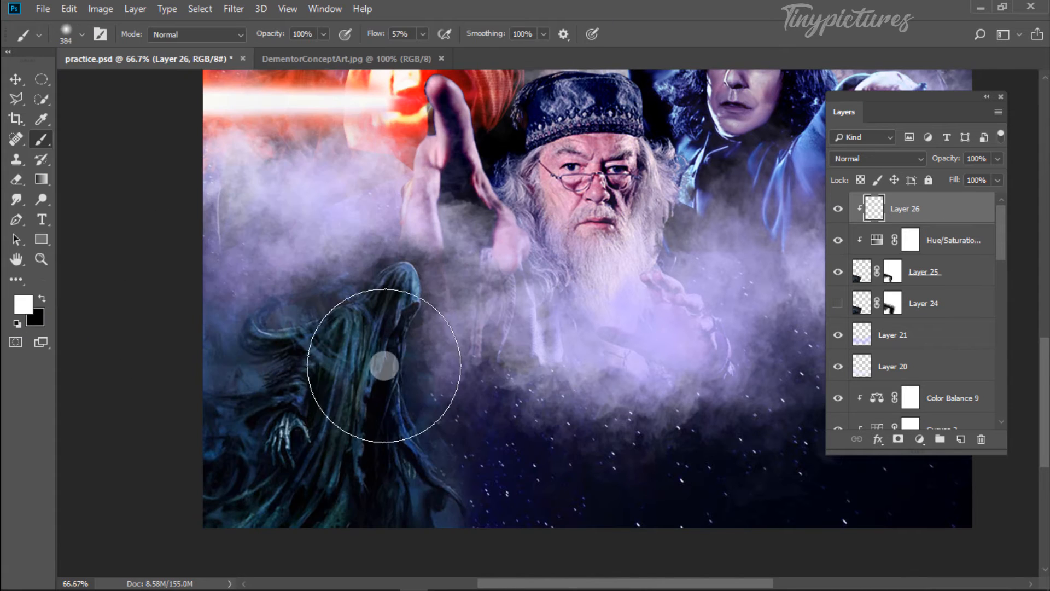
pyautogui.moveTo(377, 366); pyautogui.dragTo(295, 372)
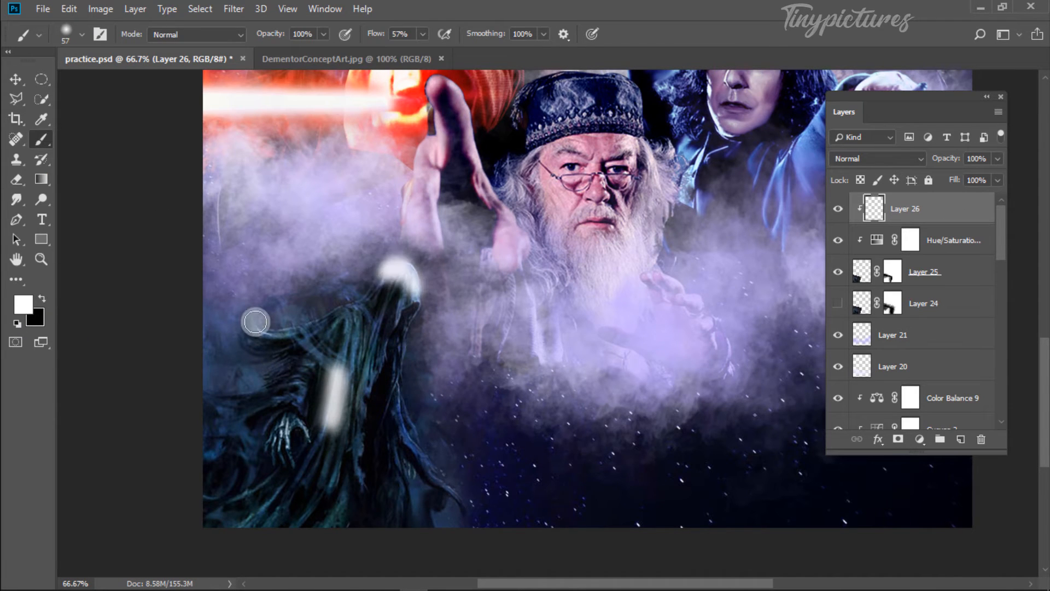
# - Split Layer 26's underlying dark Blend If slider up to 126 and paint more white highlights over the dementor
pyautogui.click(878, 438)
pyautogui.click(908, 296)
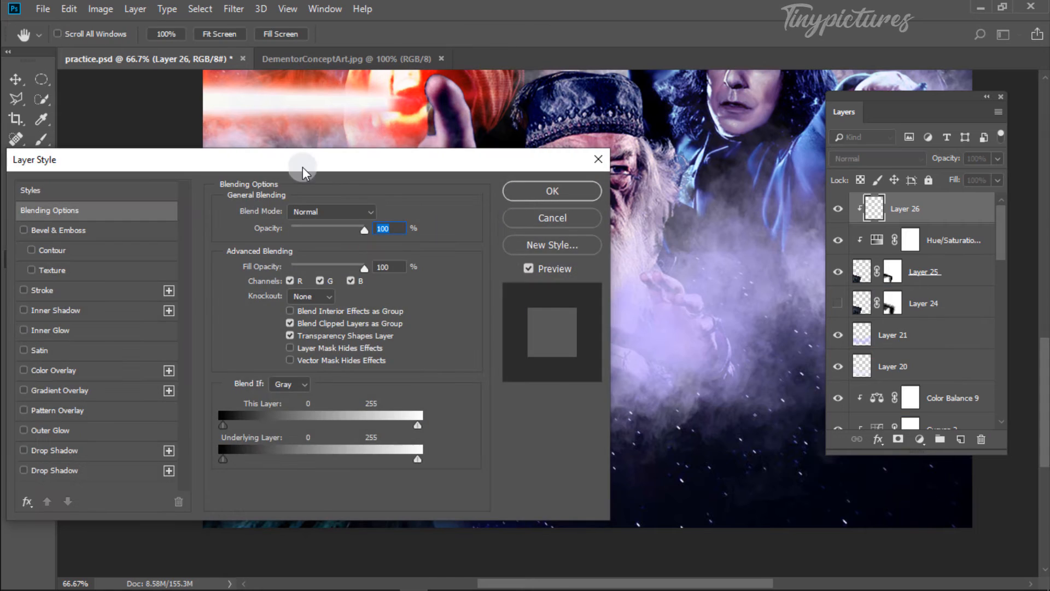
pyautogui.moveTo(301, 137); pyautogui.dragTo(801, 137)
pyautogui.moveTo(727, 434); pyautogui.dragTo(772, 435)
pyautogui.moveTo(812, 438)
pyautogui.mouseDown()
pyautogui.moveTo(754, 435)
pyautogui.moveTo(762, 435)
pyautogui.mouseUp()
pyautogui.press('Return')
pyautogui.press('b')
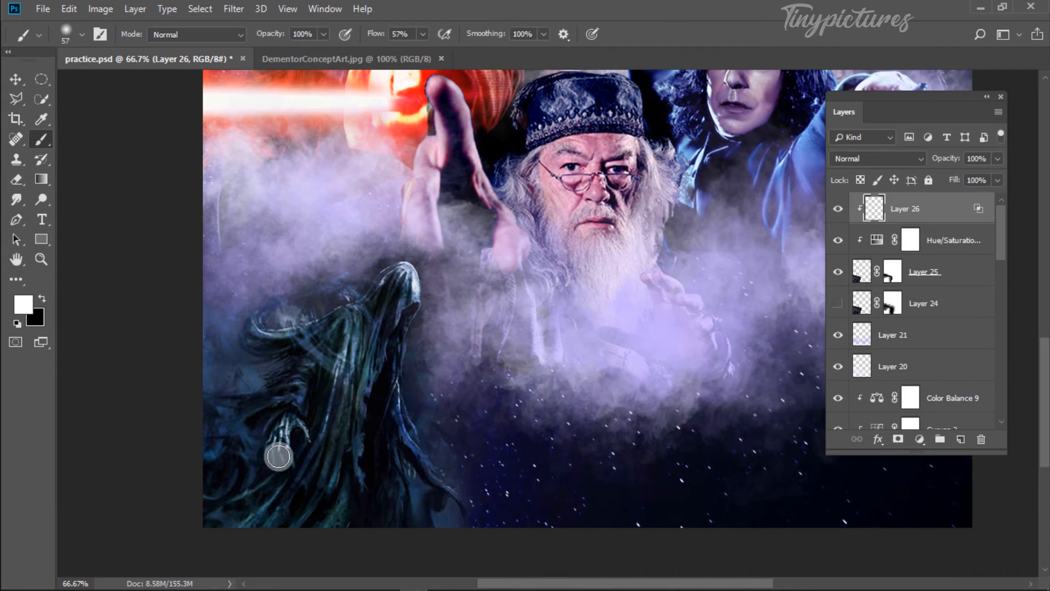
pyautogui.doubleClick(979, 210)
pyautogui.moveTo(700, 436); pyautogui.dragTo(679, 438)
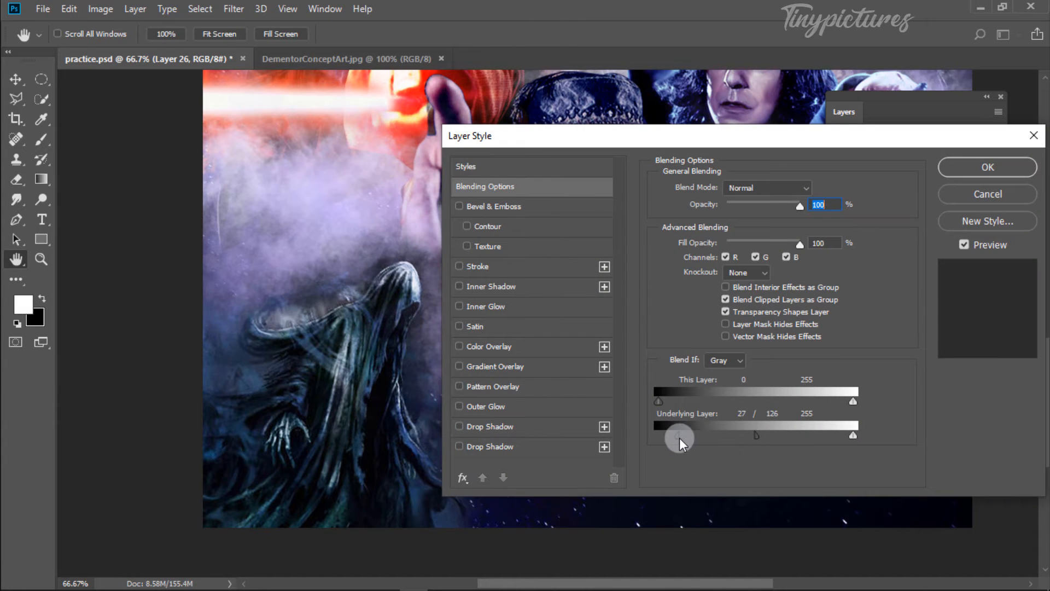
pyautogui.moveTo(756, 436); pyautogui.dragTo(800, 437)
pyautogui.moveTo(680, 436); pyautogui.dragTo(683, 437)
pyautogui.moveTo(853, 436); pyautogui.dragTo(826, 437)
pyautogui.moveTo(801, 436); pyautogui.dragTo(770, 438)
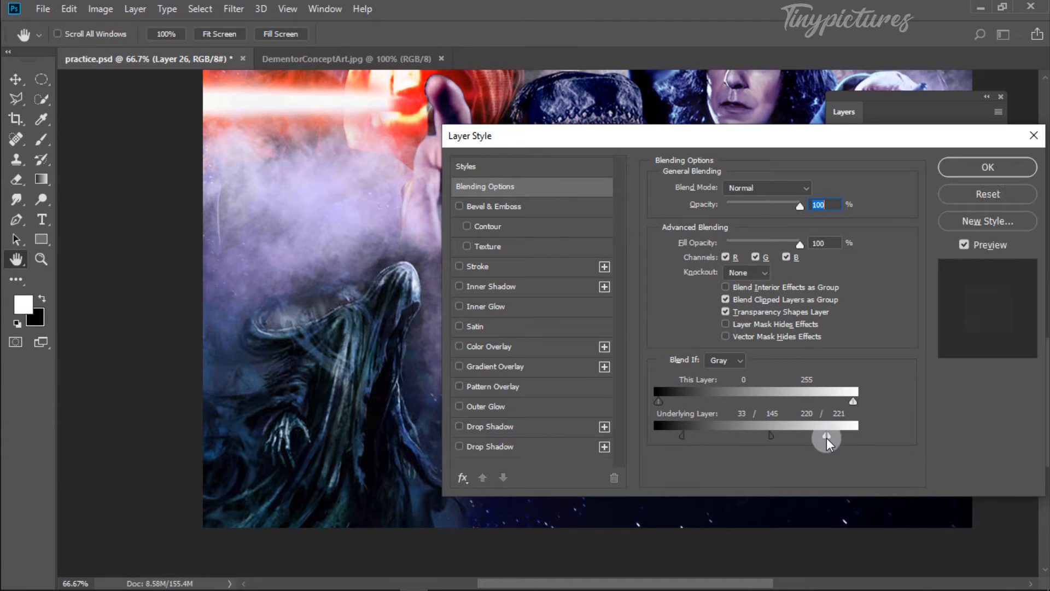
pyautogui.click(998, 194)
# - Reduce the fill of dementor Layer 25 to 73%
pyautogui.press('v')
pyautogui.click(923, 272)
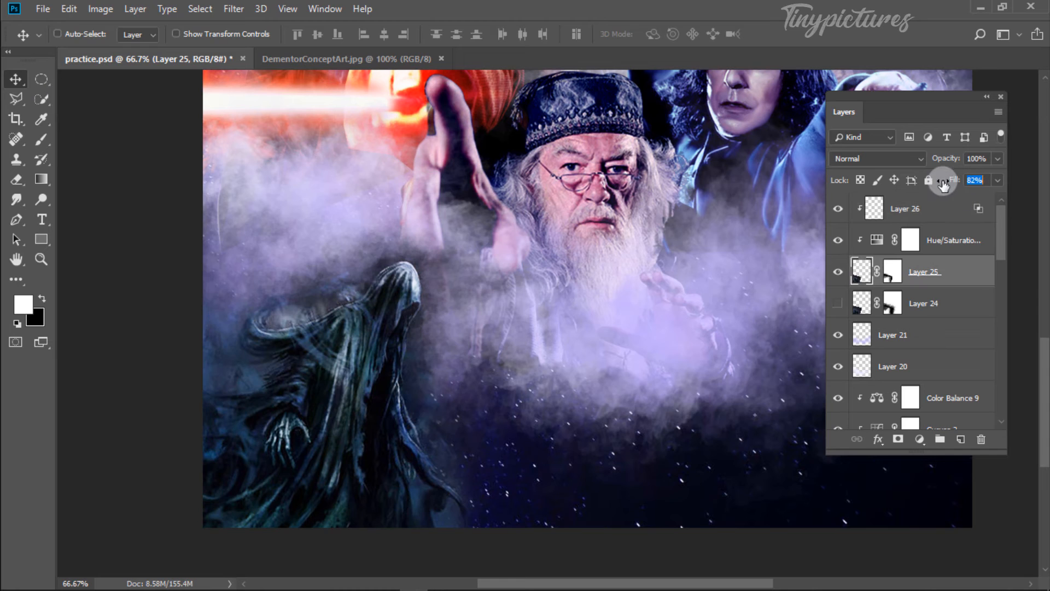
pyautogui.moveTo(933, 186); pyautogui.dragTo(939, 186)
pyautogui.hotkey('ctrl', '-')
pyautogui.hotkey('ctrl', '-')
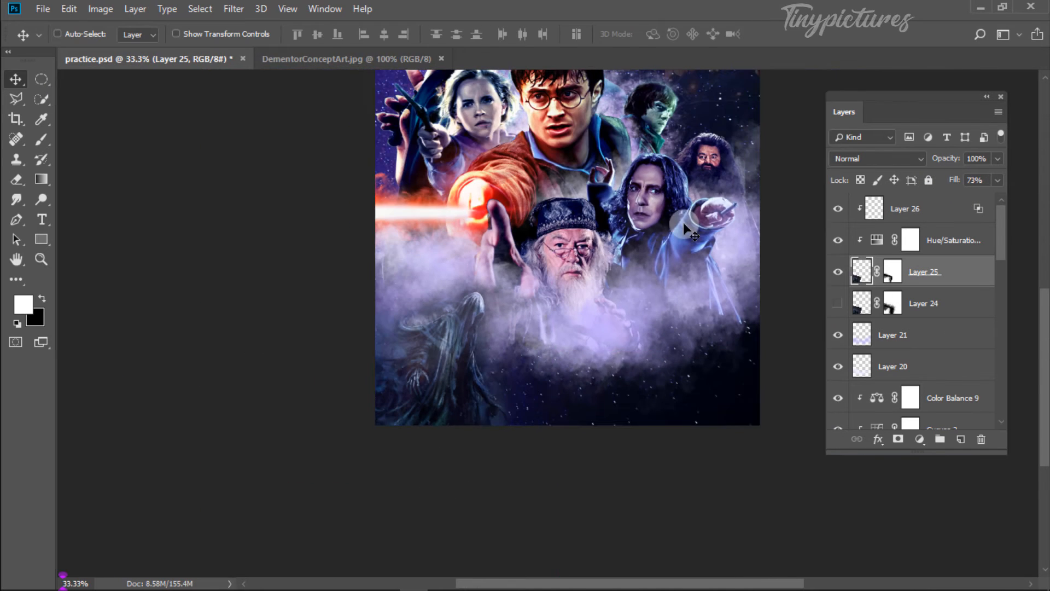
# - Group the dementor layers, then duplicate the group and flip the copy horizontally into the poster's lower-right corner
pyautogui.hotkey('ctrl', 'g')
pyautogui.hotkey('ctrl', 'j')
pyautogui.hotkey('ctrl', 't')
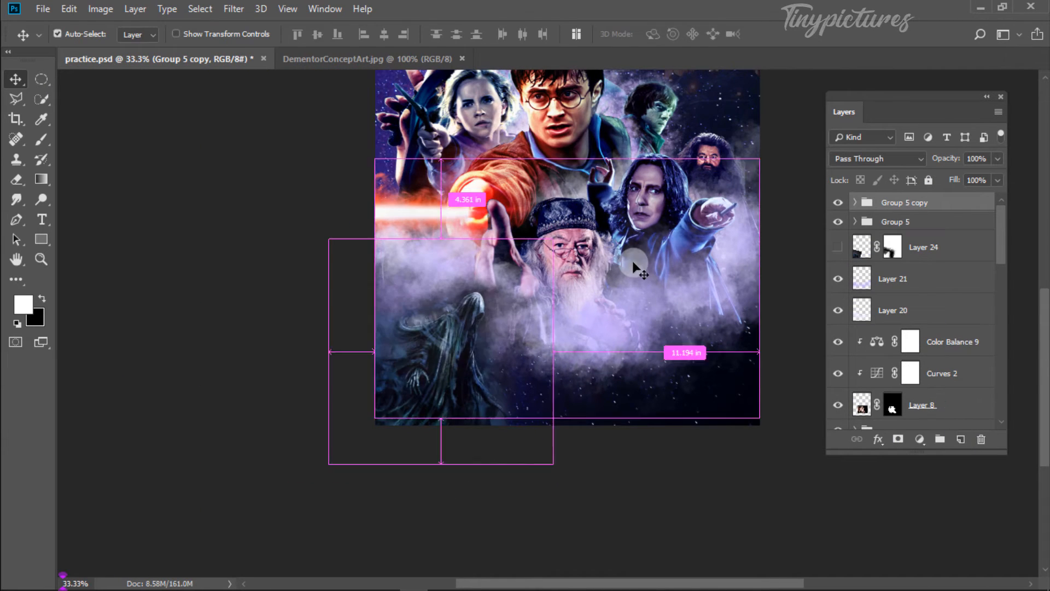
pyautogui.rightClick(463, 334)
pyautogui.click(558, 526)
pyautogui.moveTo(451, 389); pyautogui.dragTo(766, 399)
pyautogui.click(16, 79)
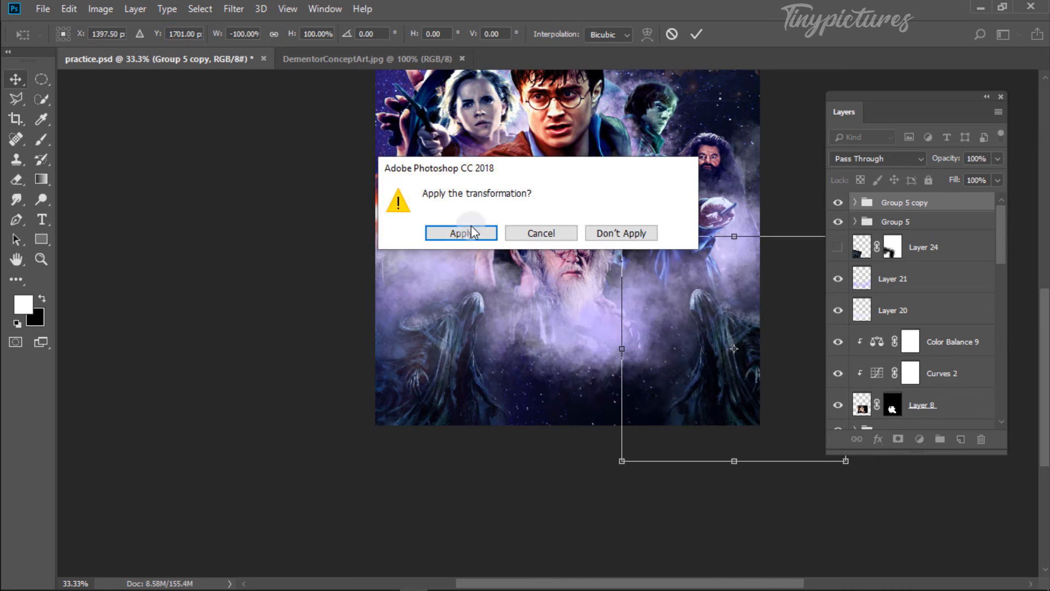
pyautogui.click(469, 232)
# - Stamp all visible layers of practice copy into a new top layer and open it in the Camera Raw Filter
pyautogui.moveTo(563, 206); pyautogui.dragTo(436, 372)
pyautogui.scroll(-10, 956, 334)
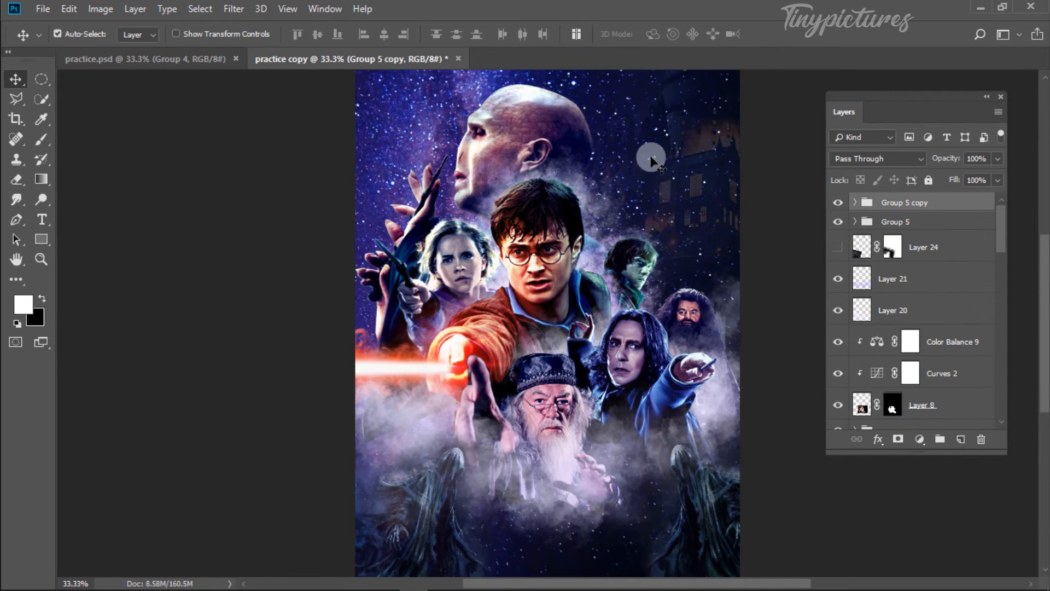
pyautogui.hotkey('ctrl', 'alt', 'shift', 'e')
pyautogui.click(239, 9)
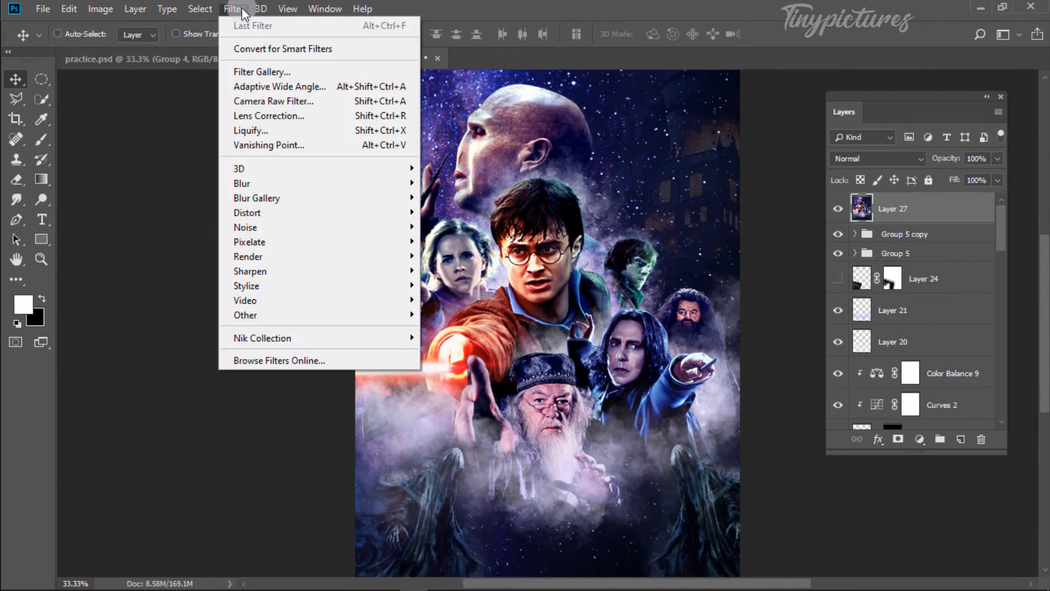
pyautogui.click(273, 101)
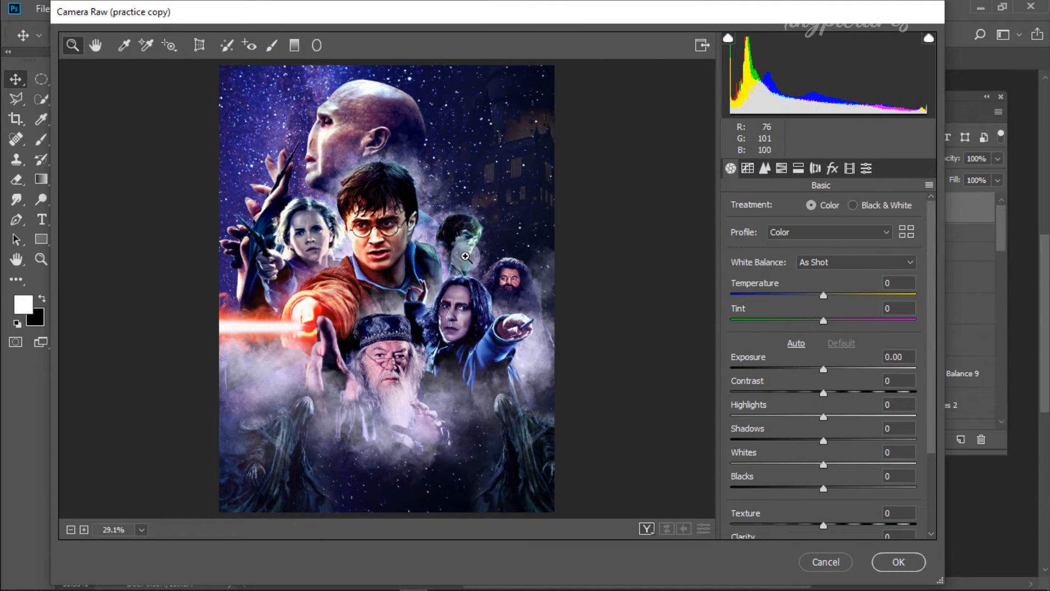
# - Apply Camera Raw's automatic tone correction, then set Texture to -26 and Clarity to +8, keeping Dehaze at 0
pyautogui.click(800, 348)
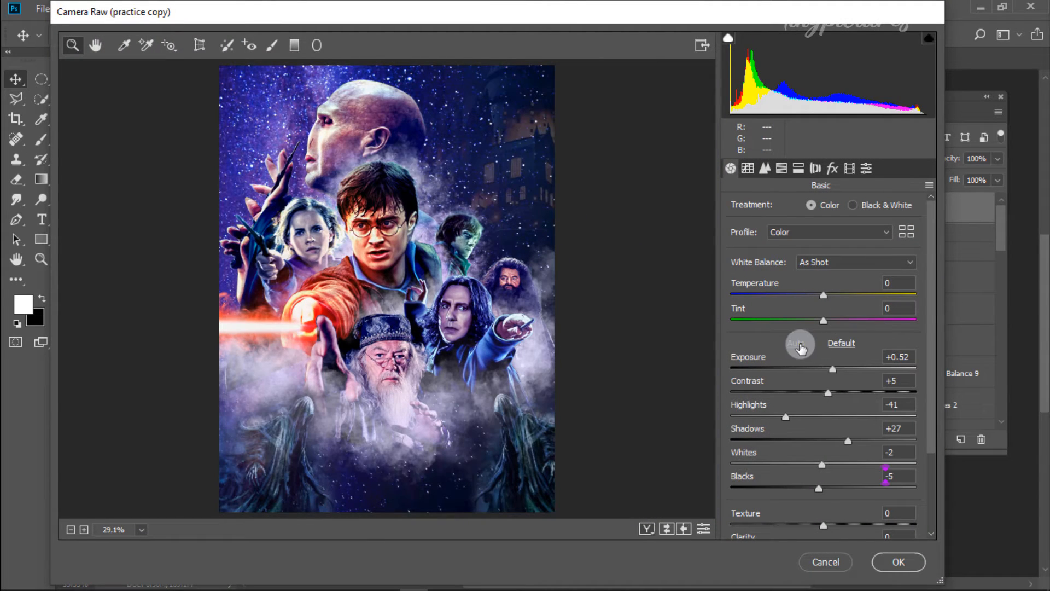
pyautogui.scroll(-3, 831, 361)
pyautogui.scroll(-1, 832, 365)
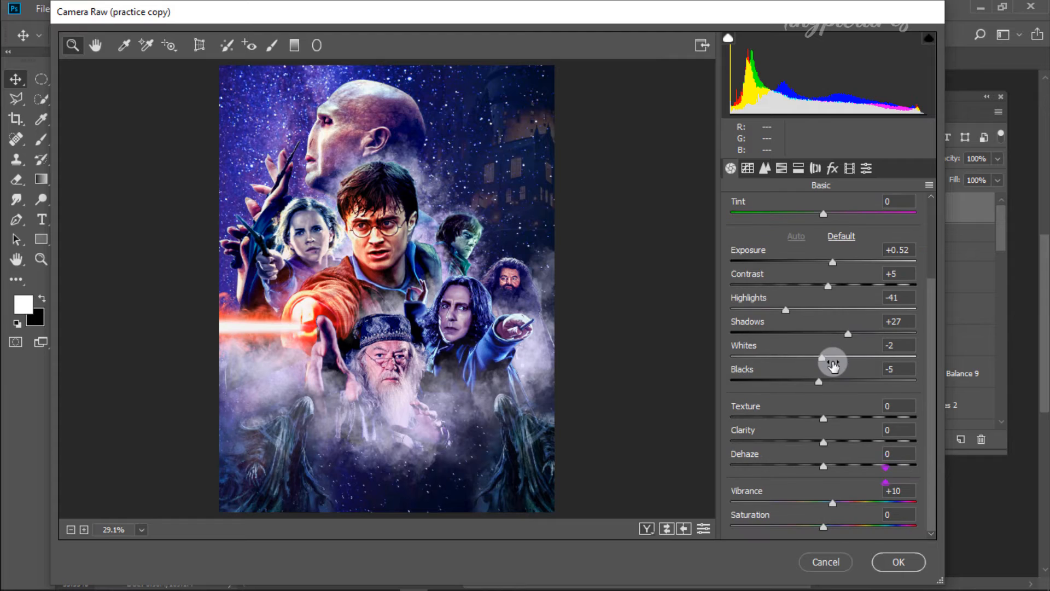
pyautogui.moveTo(822, 417); pyautogui.dragTo(844, 420)
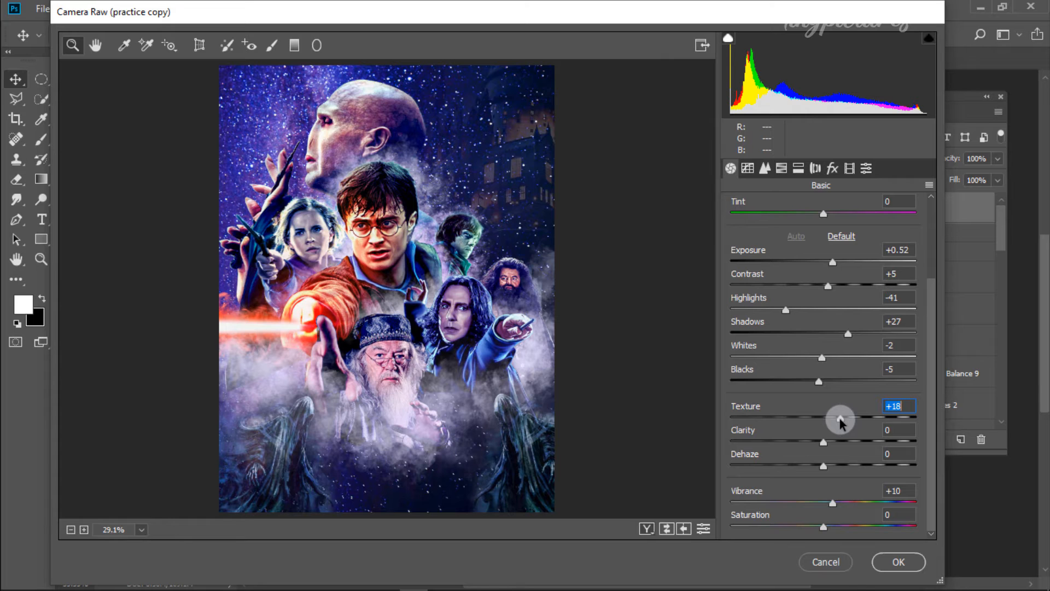
pyautogui.moveTo(823, 441); pyautogui.dragTo(802, 428)
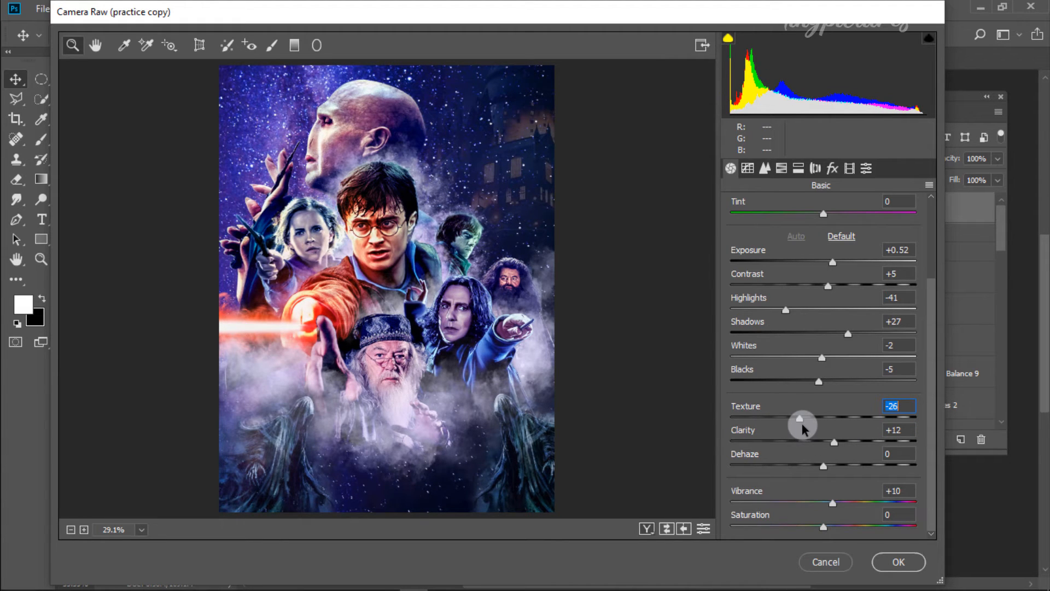
pyautogui.doubleClick(823, 442)
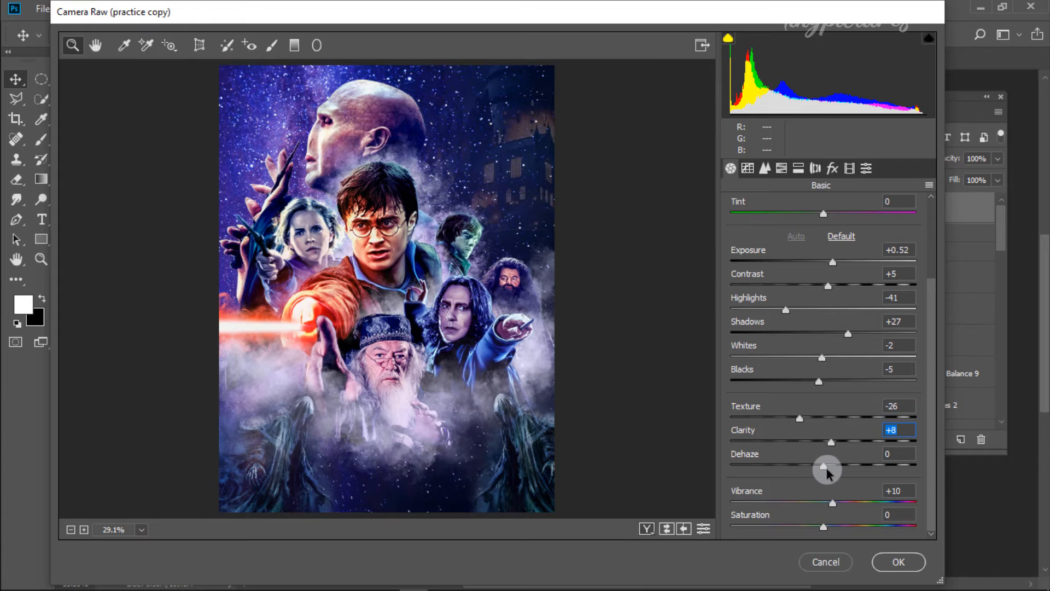
pyautogui.moveTo(824, 466)
pyautogui.mouseDown()
pyautogui.moveTo(867, 469)
pyautogui.moveTo(773, 474)
pyautogui.moveTo(839, 469)
pyautogui.moveTo(824, 474)
pyautogui.mouseUp()
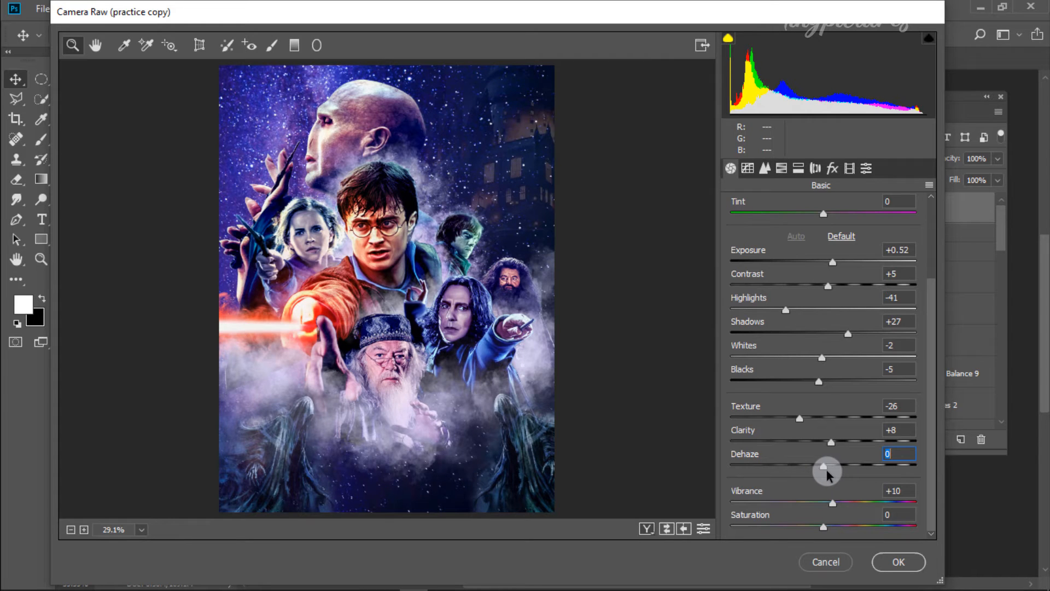
# - Set Camera Raw's luminance noise reduction to 7 in the Detail settings
pyautogui.click(747, 167)
pyautogui.click(765, 169)
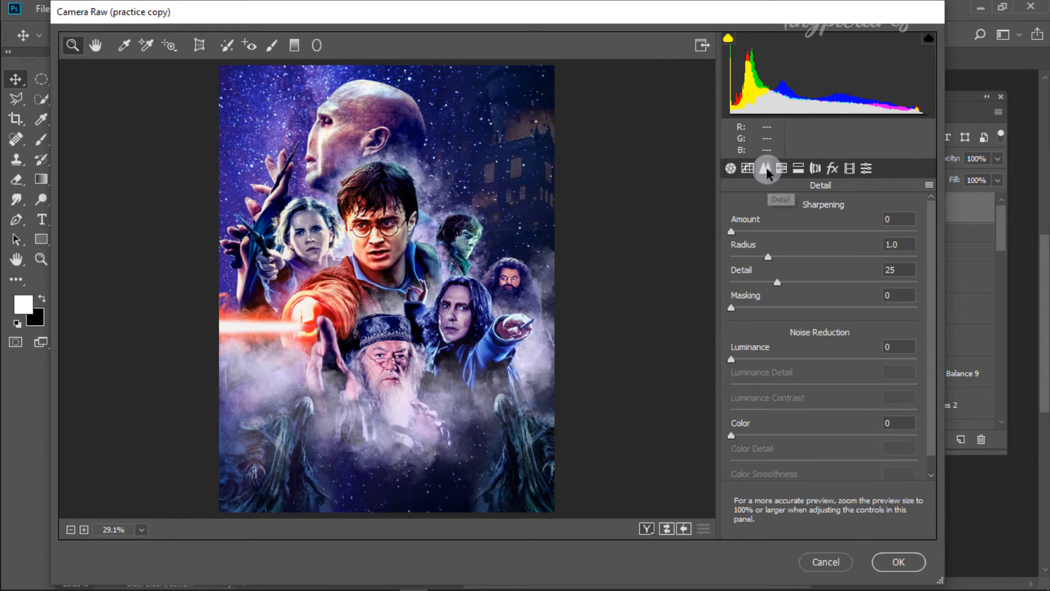
pyautogui.click(747, 168)
pyautogui.click(766, 169)
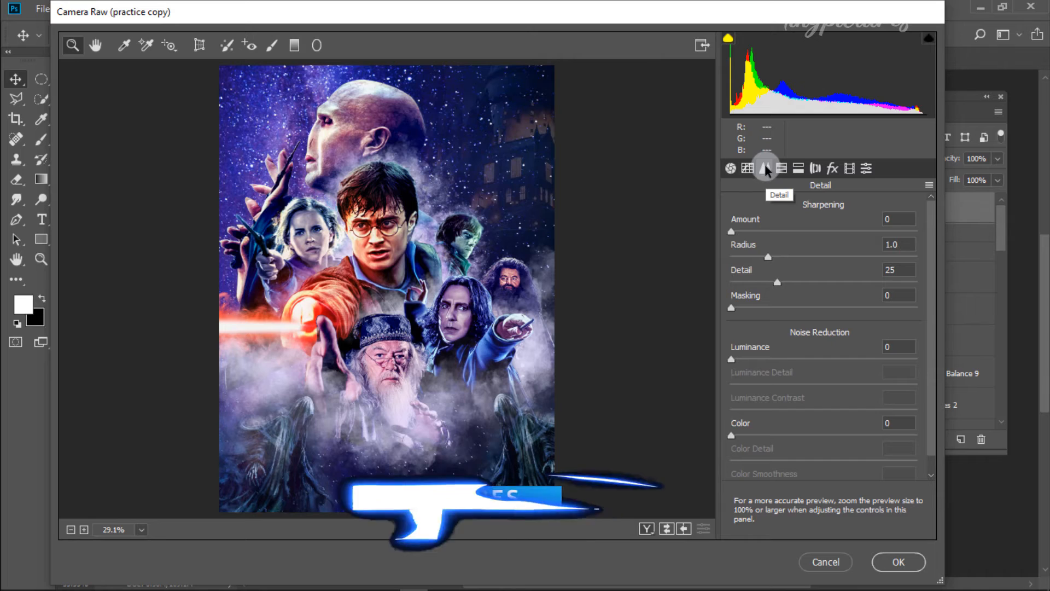
pyautogui.moveTo(731, 358)
pyautogui.mouseDown()
pyautogui.moveTo(861, 361)
pyautogui.moveTo(743, 361)
pyautogui.mouseUp()
# - Set the split-toning highlights hue to 155, then return the balance and shadows hue to 0 after trying +23 and 237
pyautogui.click(798, 169)
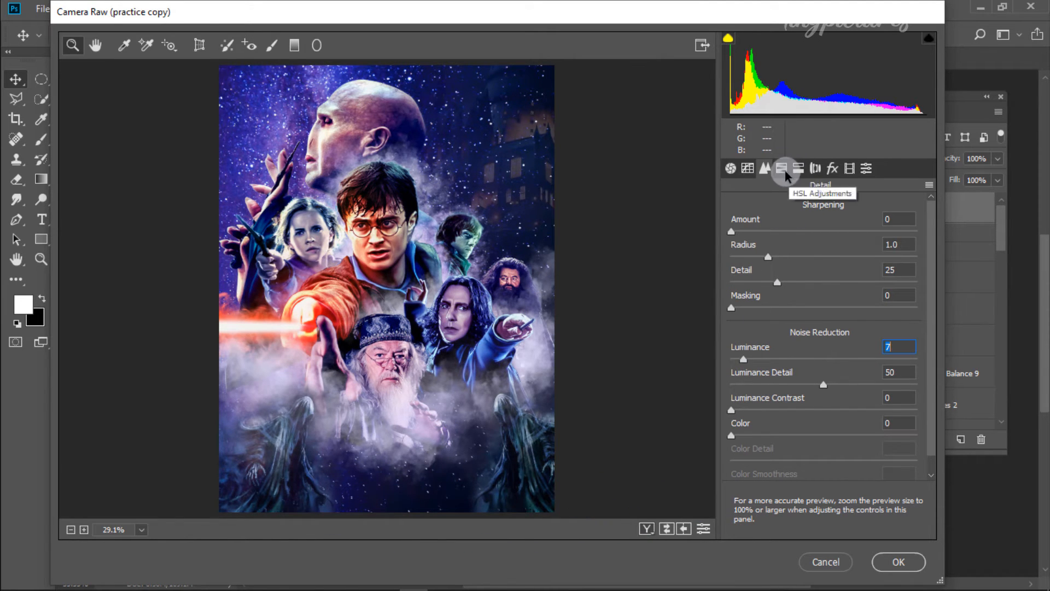
pyautogui.click(799, 169)
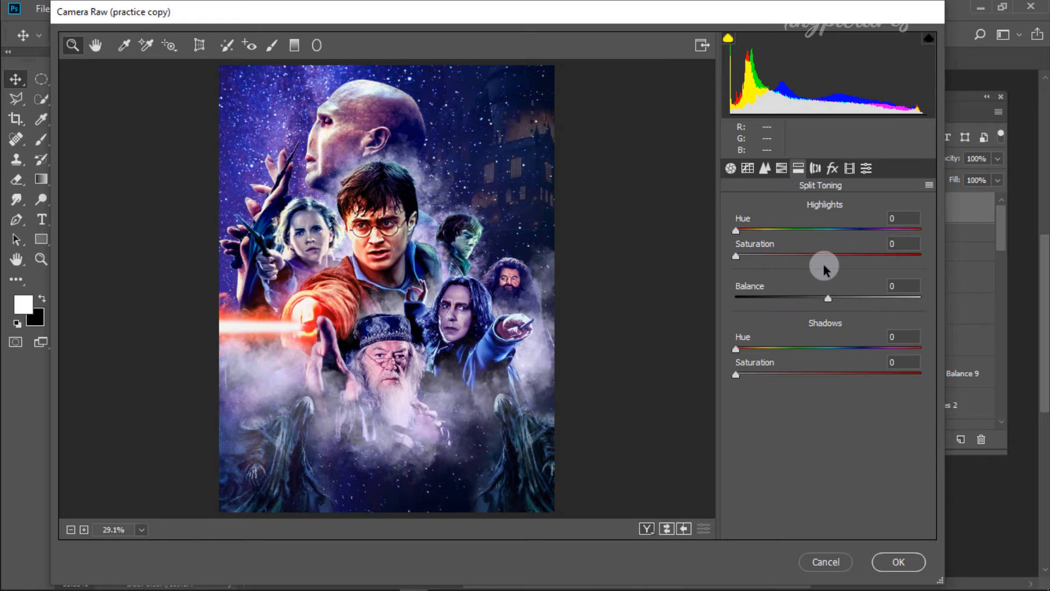
pyautogui.moveTo(754, 353); pyautogui.dragTo(859, 353)
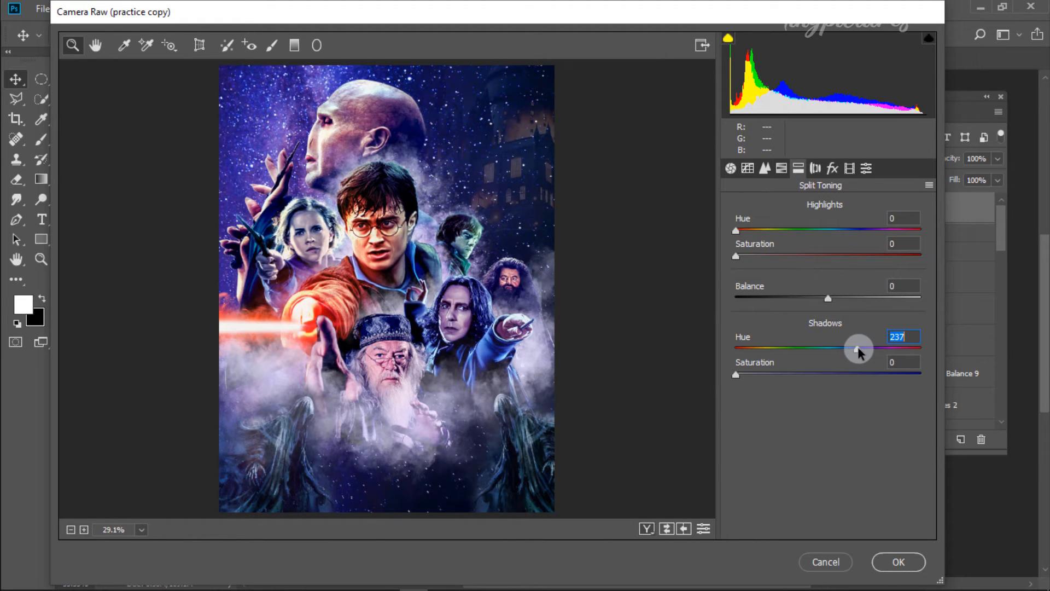
pyautogui.moveTo(827, 295); pyautogui.dragTo(756, 301)
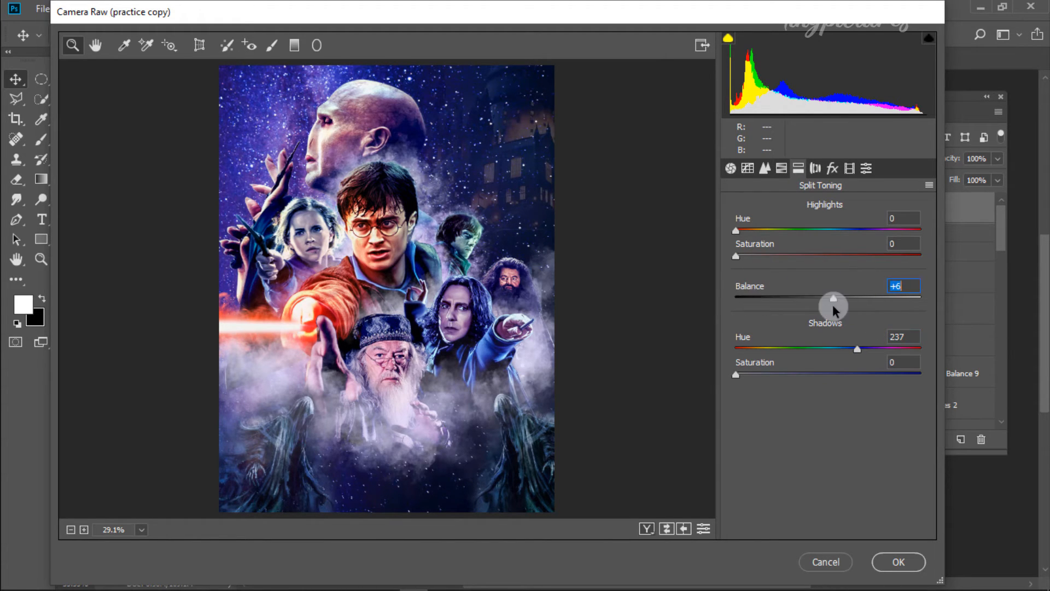
pyautogui.moveTo(735, 231); pyautogui.dragTo(815, 235)
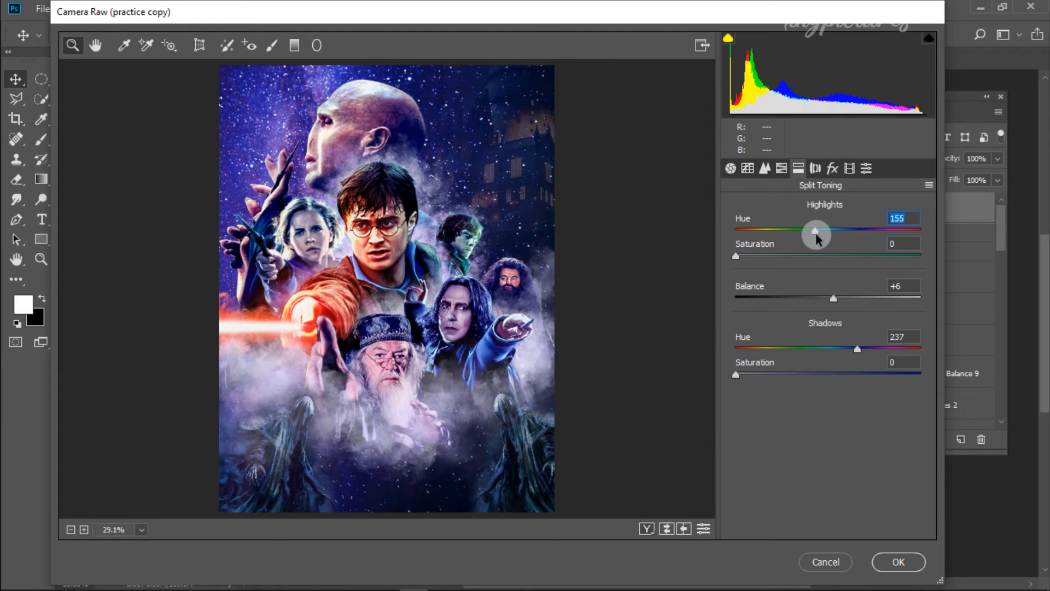
pyautogui.moveTo(833, 298)
pyautogui.mouseDown()
pyautogui.moveTo(762, 299)
pyautogui.moveTo(879, 299)
pyautogui.moveTo(847, 305)
pyautogui.mouseUp()
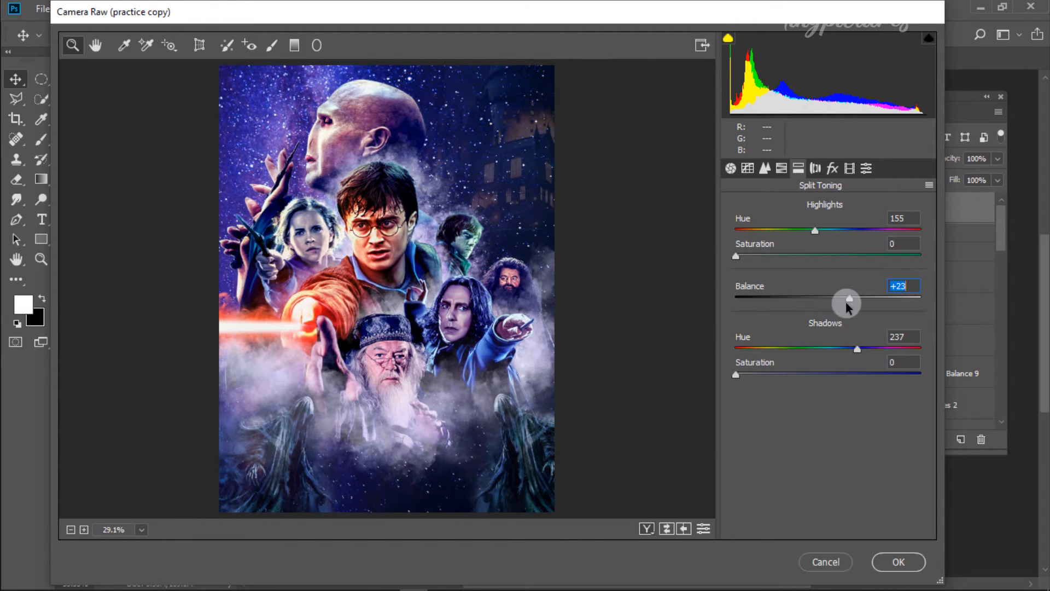
pyautogui.moveTo(857, 349); pyautogui.dragTo(741, 375)
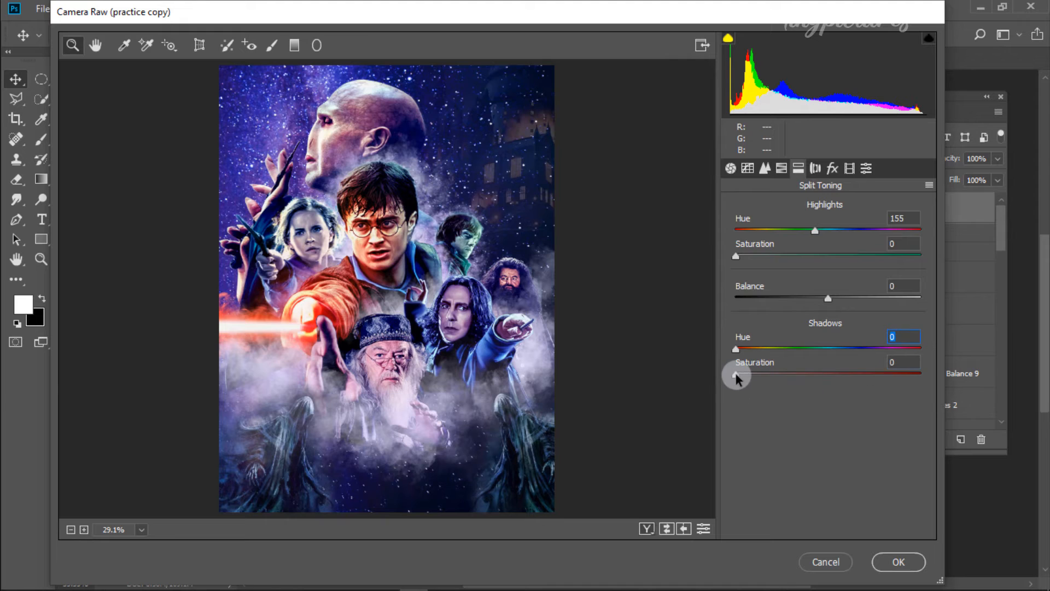
pyautogui.click(735, 375)
# - Try purple defringing and a grain of amount 27, size 42 and roughness 48, then reset both effects to 0
pyautogui.click(815, 168)
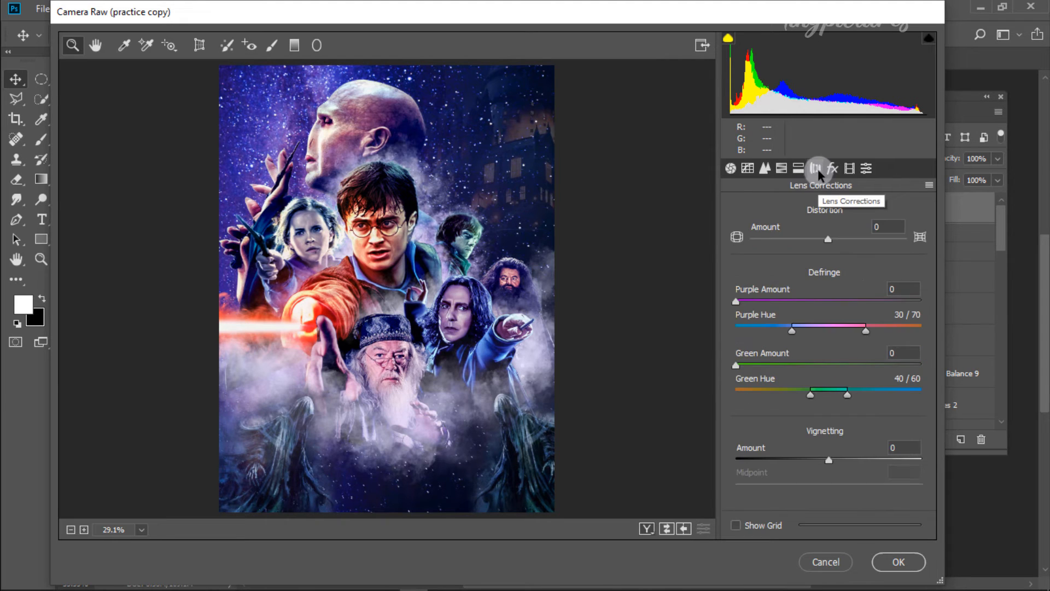
pyautogui.moveTo(737, 301); pyautogui.dragTo(824, 302)
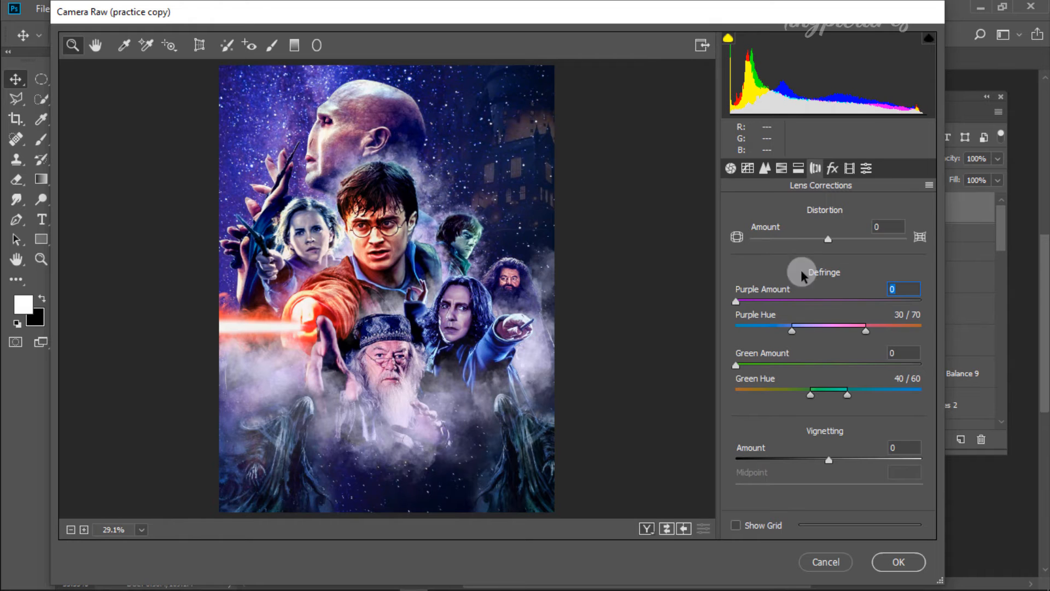
pyautogui.click(834, 170)
pyautogui.moveTo(735, 234); pyautogui.dragTo(760, 236)
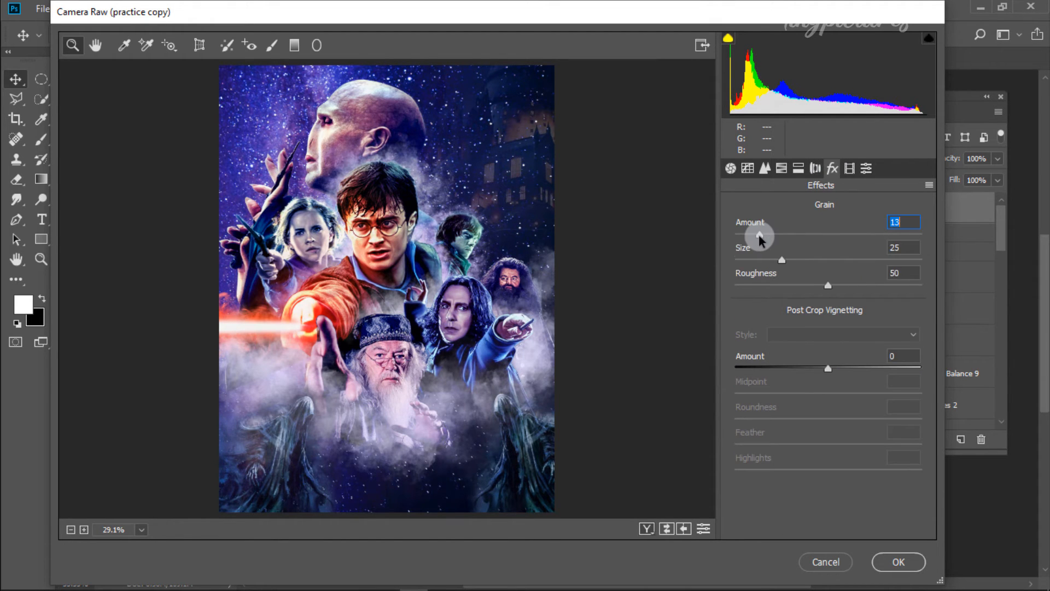
pyautogui.click(506, 235)
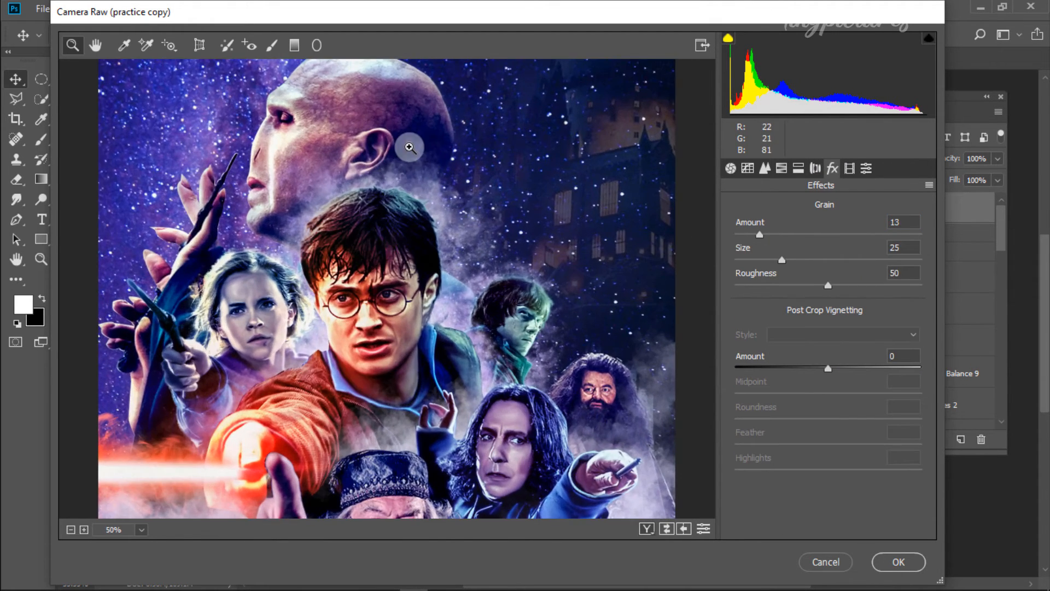
pyautogui.moveTo(759, 235)
pyautogui.mouseDown()
pyautogui.moveTo(842, 245)
pyautogui.moveTo(777, 245)
pyautogui.mouseUp()
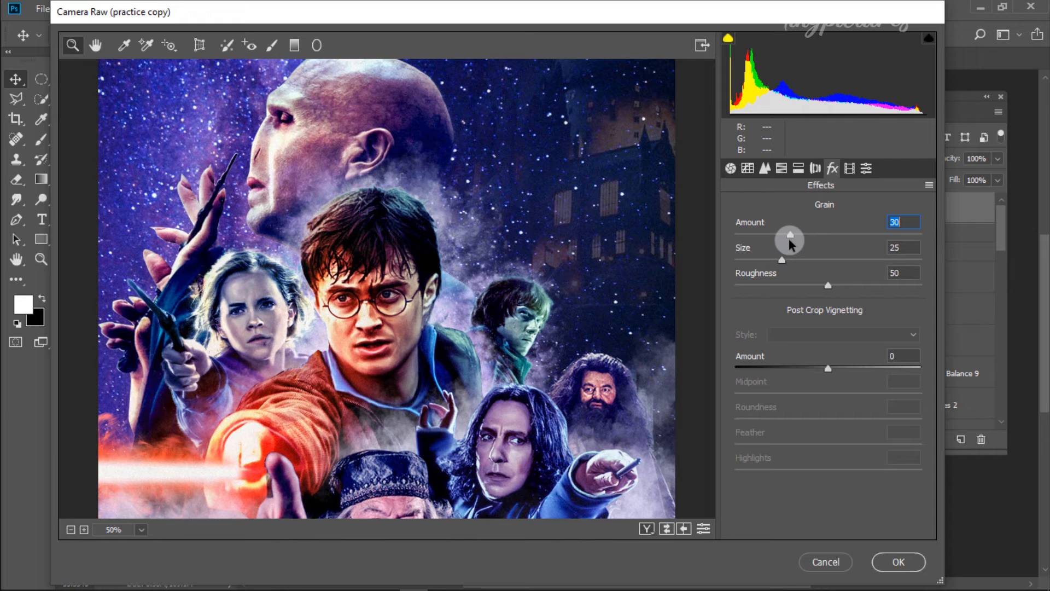
pyautogui.moveTo(781, 260); pyautogui.dragTo(813, 259)
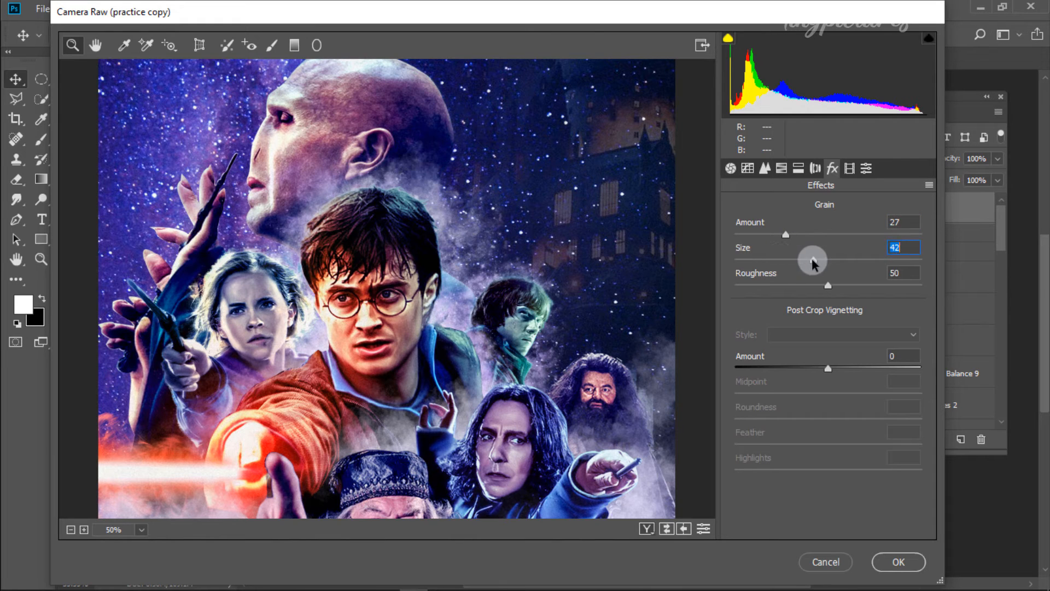
pyautogui.moveTo(763, 289); pyautogui.dragTo(806, 297)
pyautogui.doubleClick(825, 284)
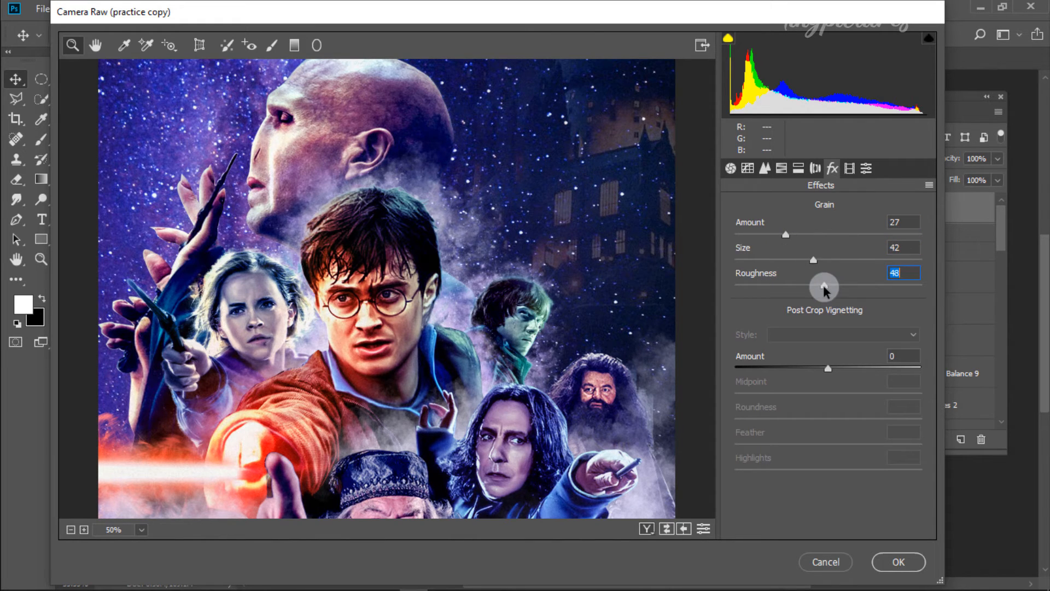
pyautogui.doubleClick(813, 259)
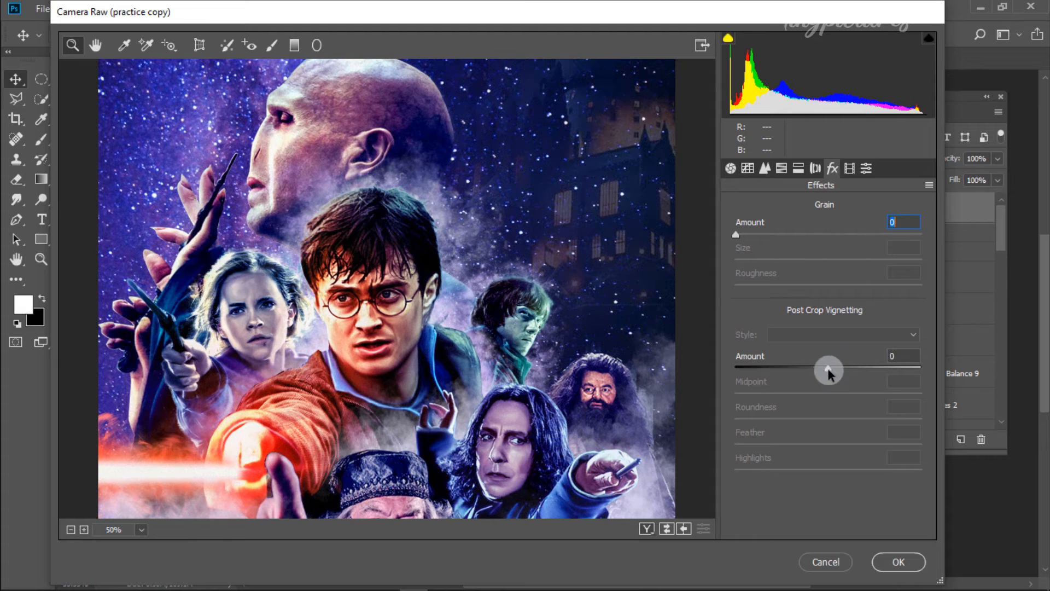
# - Add a Highlight Priority post-crop vignette with amount -22, feather 48 and highlights 4
pyautogui.moveTo(826, 366); pyautogui.dragTo(785, 368)
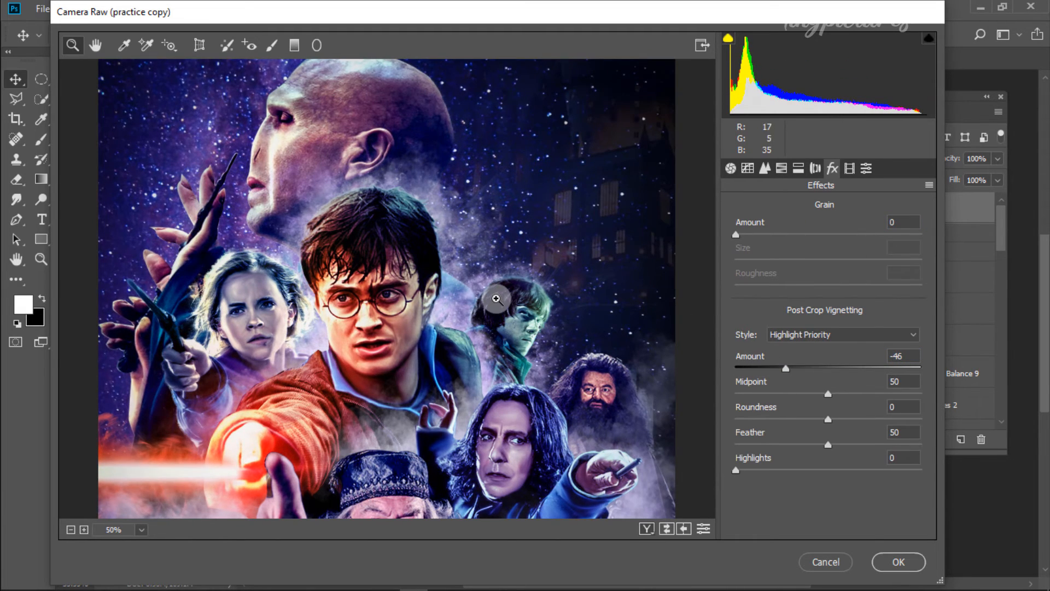
pyautogui.click(70, 529)
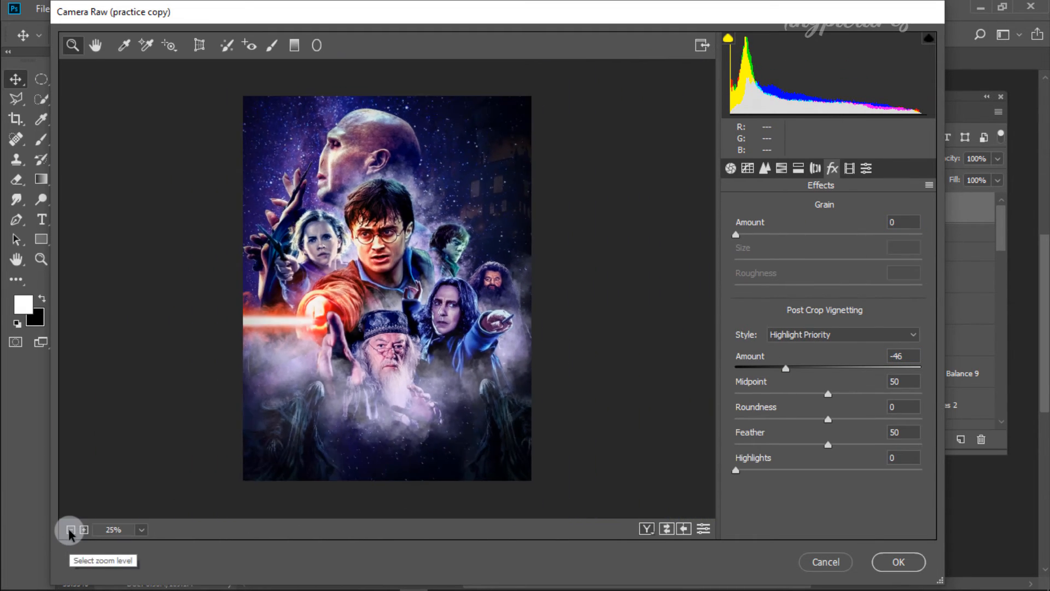
pyautogui.moveTo(785, 368)
pyautogui.mouseDown()
pyautogui.moveTo(773, 368)
pyautogui.moveTo(799, 374)
pyautogui.mouseUp()
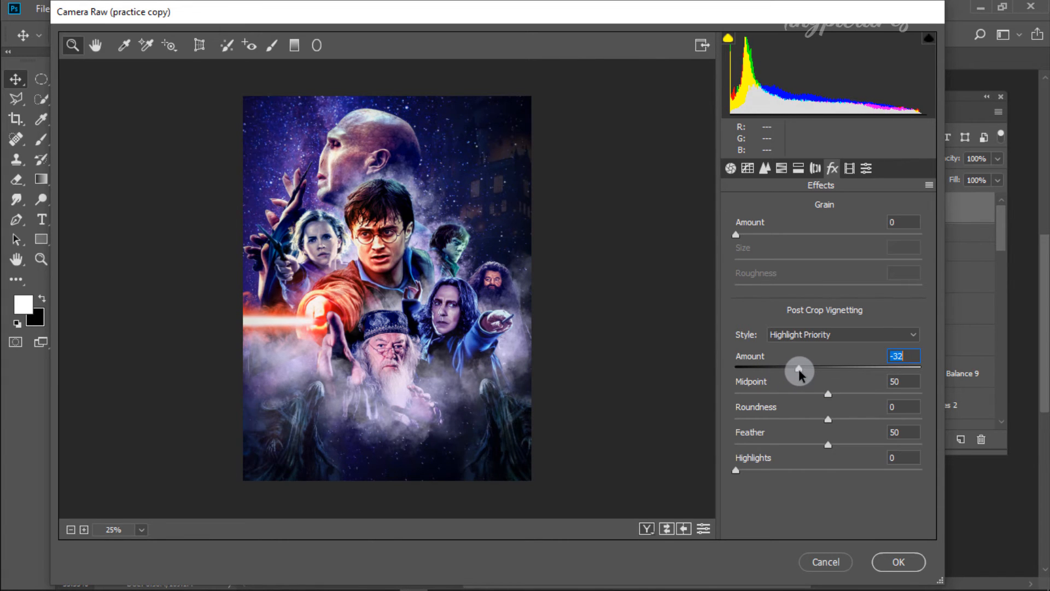
pyautogui.moveTo(794, 376)
pyautogui.mouseDown()
pyautogui.moveTo(865, 368)
pyautogui.moveTo(808, 369)
pyautogui.mouseUp()
pyautogui.click(812, 333)
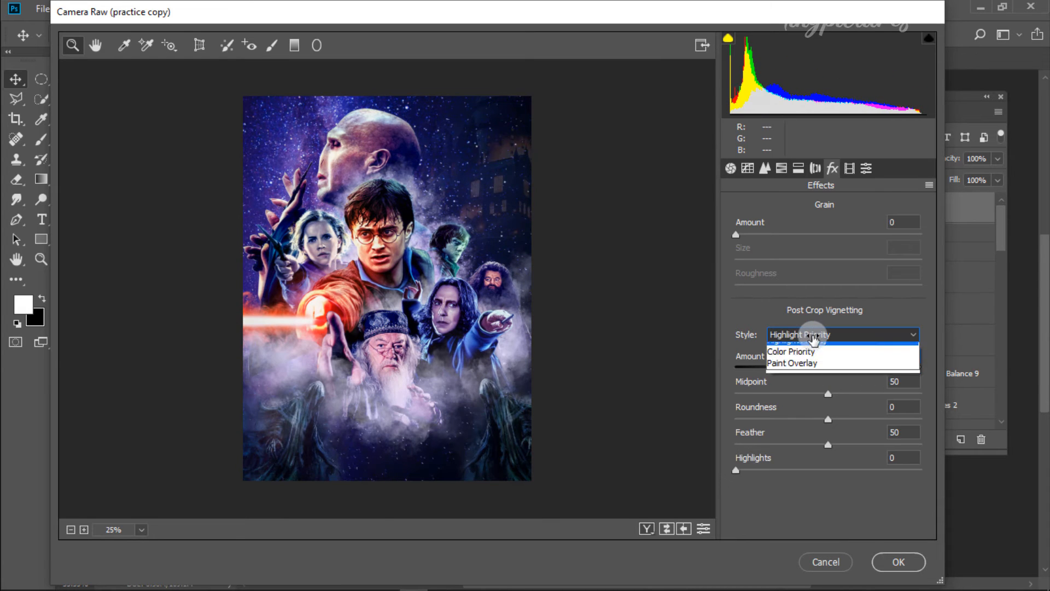
pyautogui.click(811, 334)
pyautogui.moveTo(827, 444); pyautogui.dragTo(799, 444)
pyautogui.moveTo(735, 470)
pyautogui.mouseDown()
pyautogui.moveTo(898, 467)
pyautogui.moveTo(745, 481)
pyautogui.mouseUp()
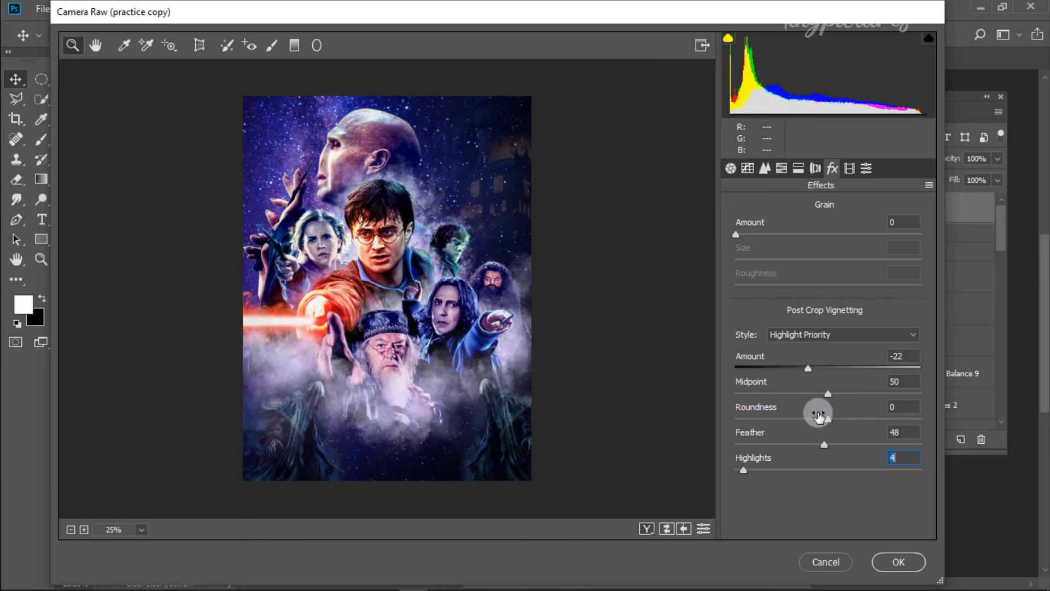
# - Set the post-crop vignette amount to -44, apply the Camera Raw grading and toggle Layer 27's visibility to compare
pyautogui.doubleClick(808, 368)
pyautogui.moveTo(825, 368); pyautogui.dragTo(788, 372)
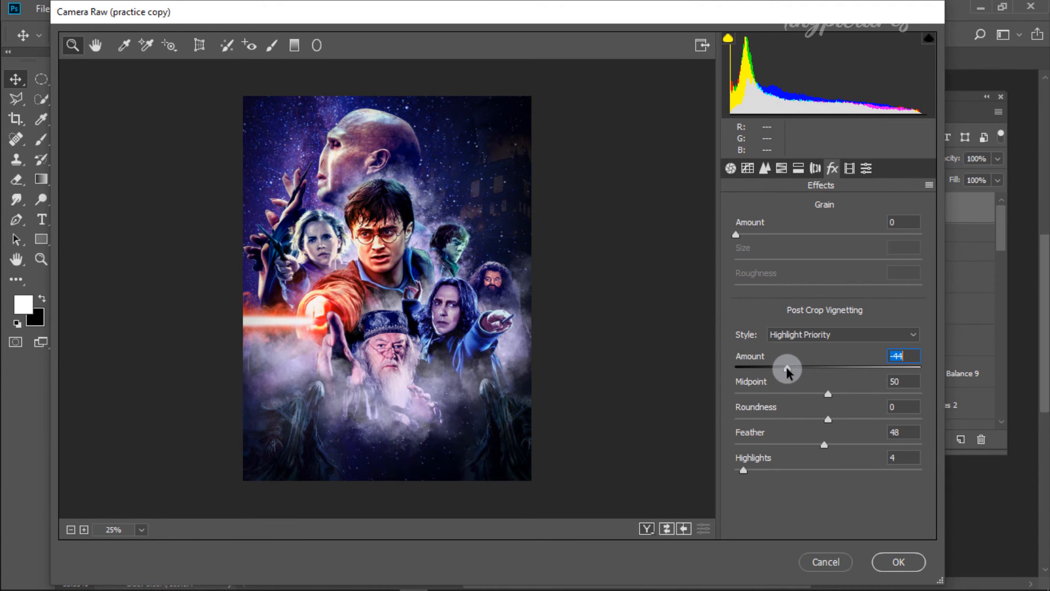
pyautogui.click(897, 561)
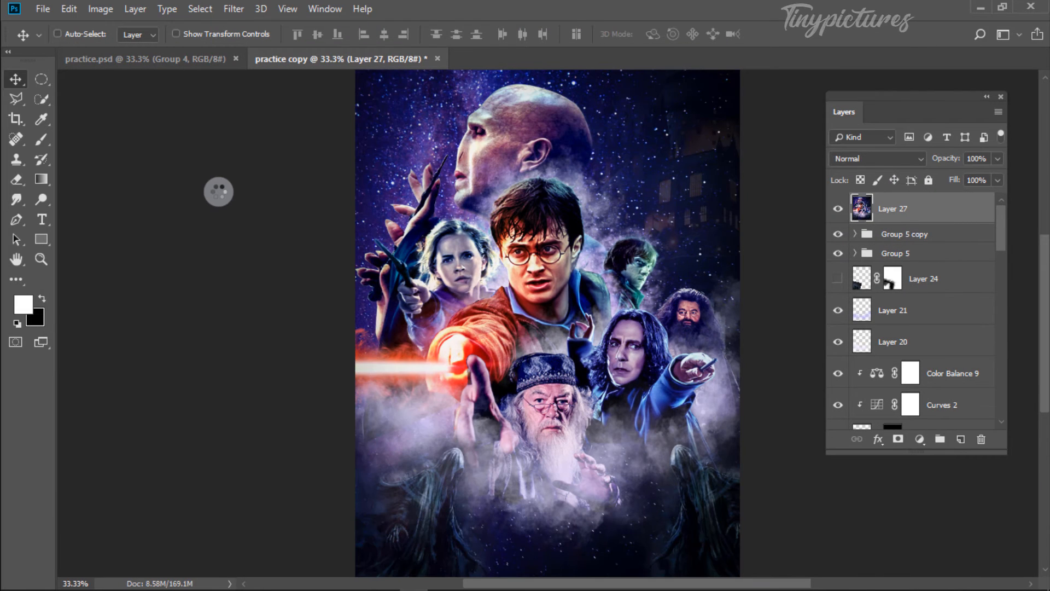
pyautogui.click(838, 208)
pyautogui.click(838, 209)
pyautogui.click(838, 209)
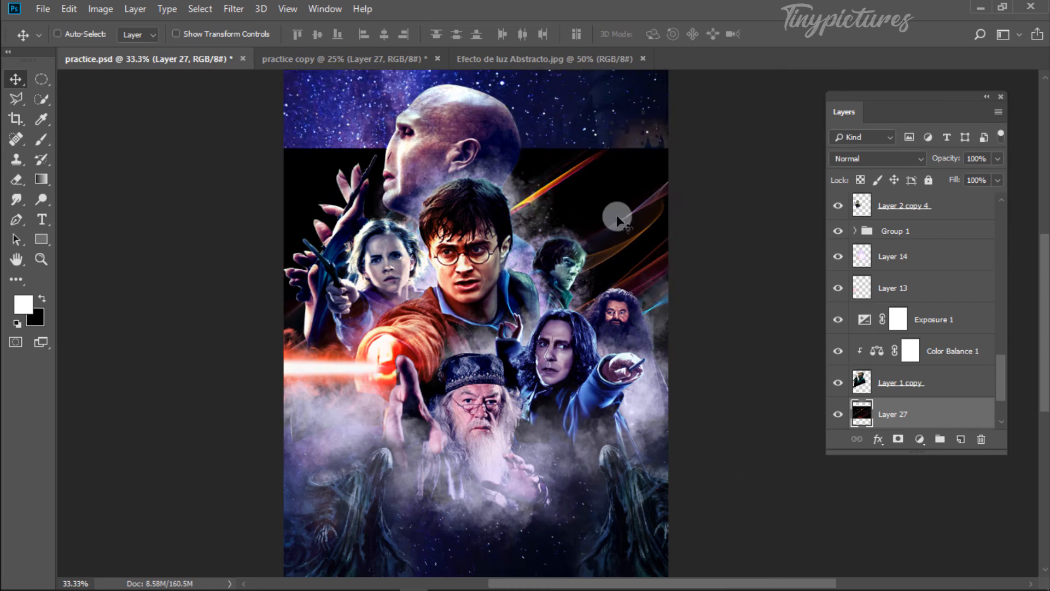
# - Set the abstract light Layer 27 in practice.psd to Screen blending and add an adjustment layer to neutralize its colours
pyautogui.click(878, 158)
pyautogui.click(884, 343)
pyautogui.click(919, 438)
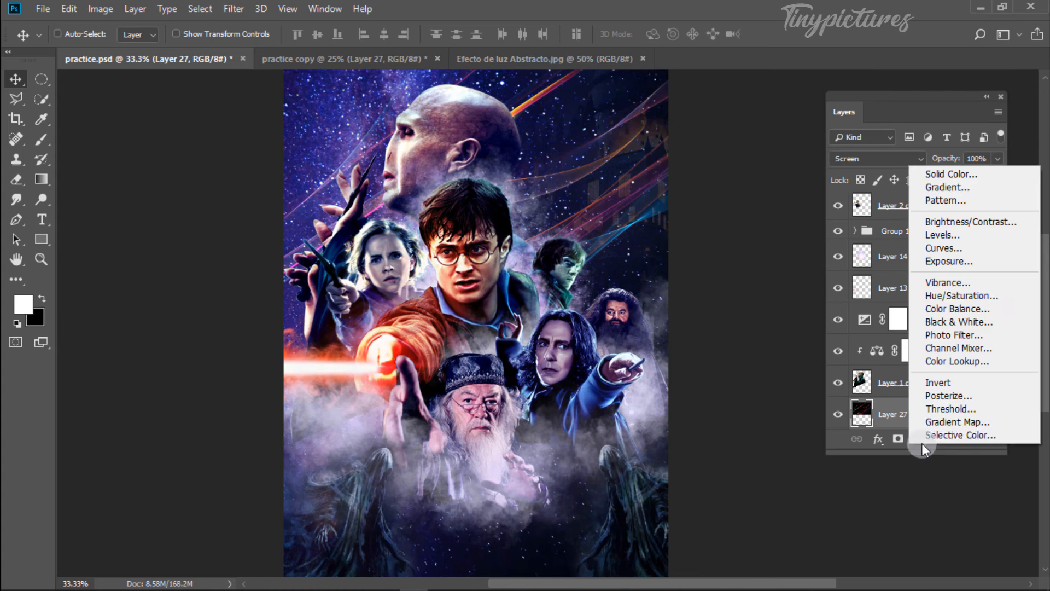
pyautogui.click(946, 366)
# - Switch to Illustrator and copy the orange and purple flare group from Pack de Luces.ai
pyautogui.moveTo(136, 194); pyautogui.dragTo(705, 44)
pyautogui.moveTo(821, 211); pyautogui.dragTo(780, 218)
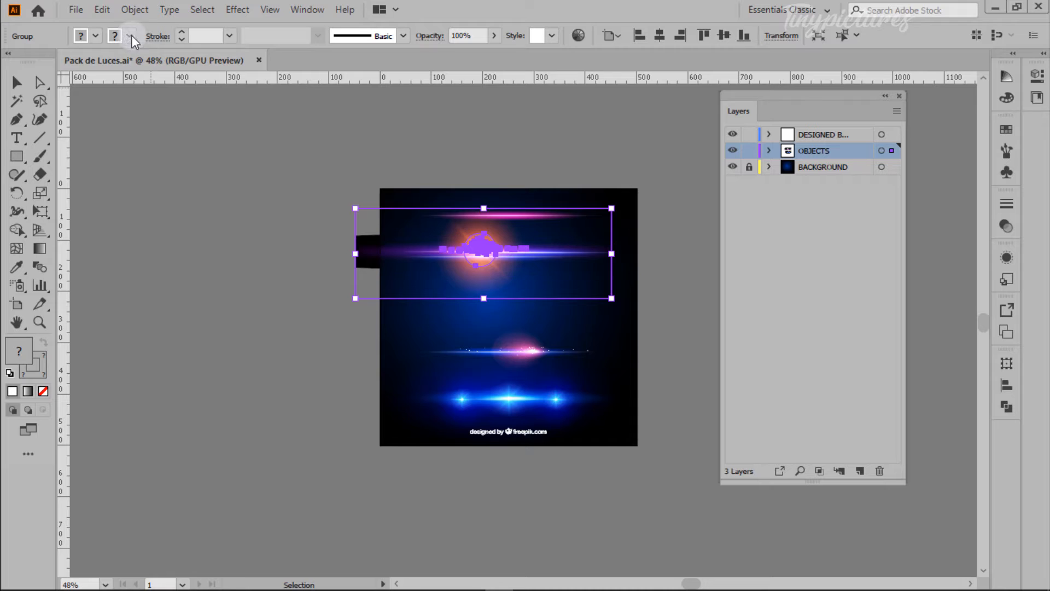
pyautogui.click(102, 11)
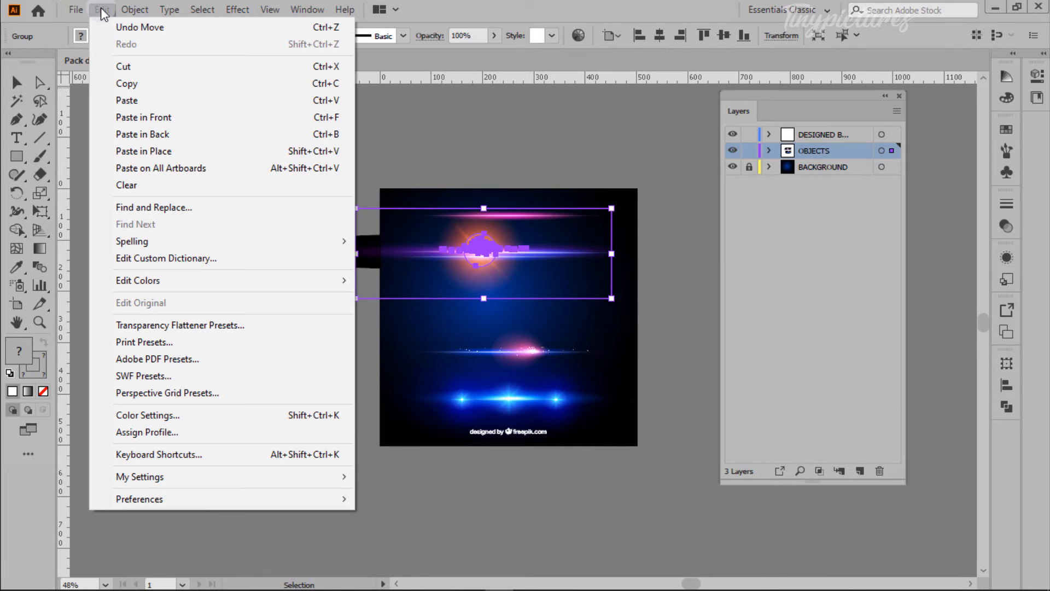
pyautogui.click(138, 83)
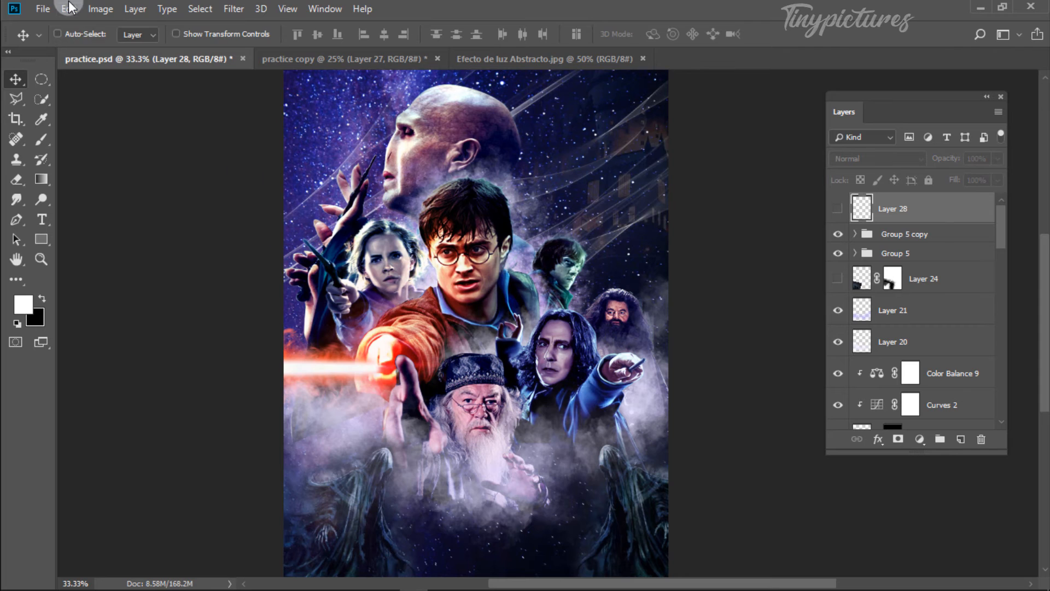
# - Paste the flare into practice.psd as a Smart Object, place it over Harry's wand beam and blend it in Screen mode
pyautogui.click(68, 9)
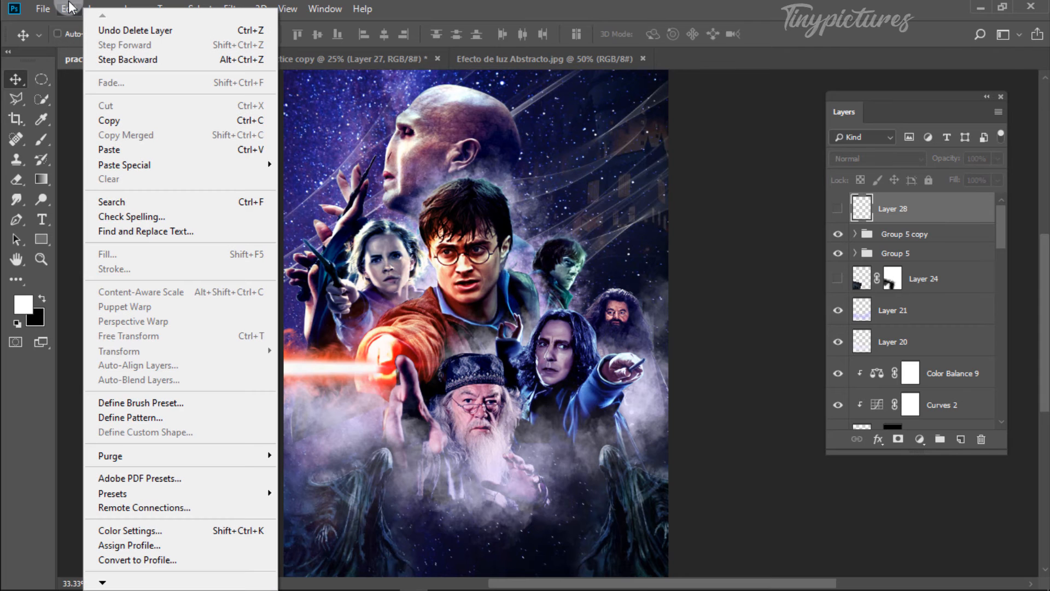
pyautogui.click(112, 150)
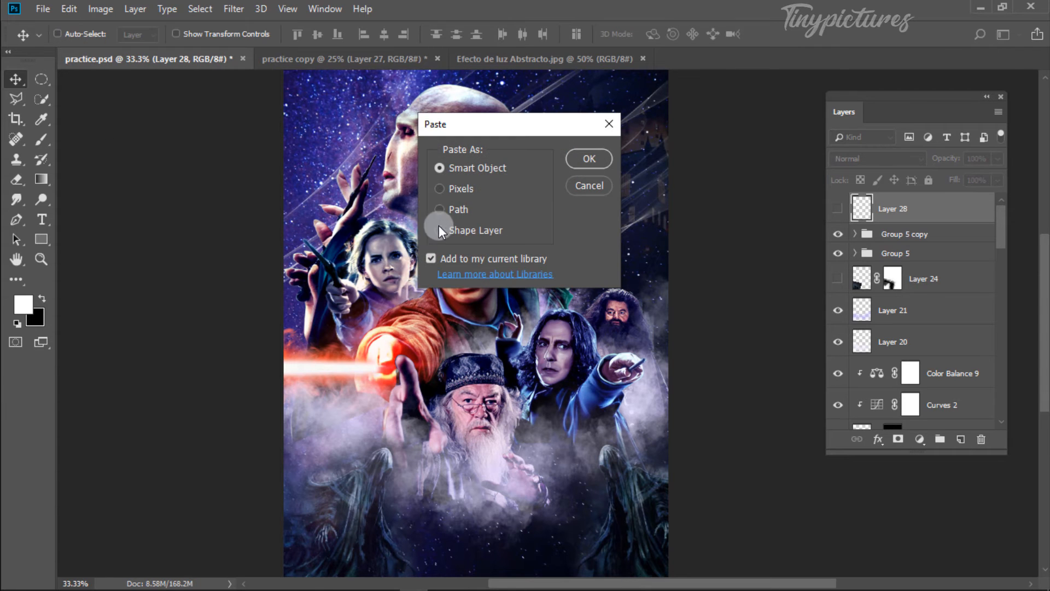
pyautogui.click(589, 162)
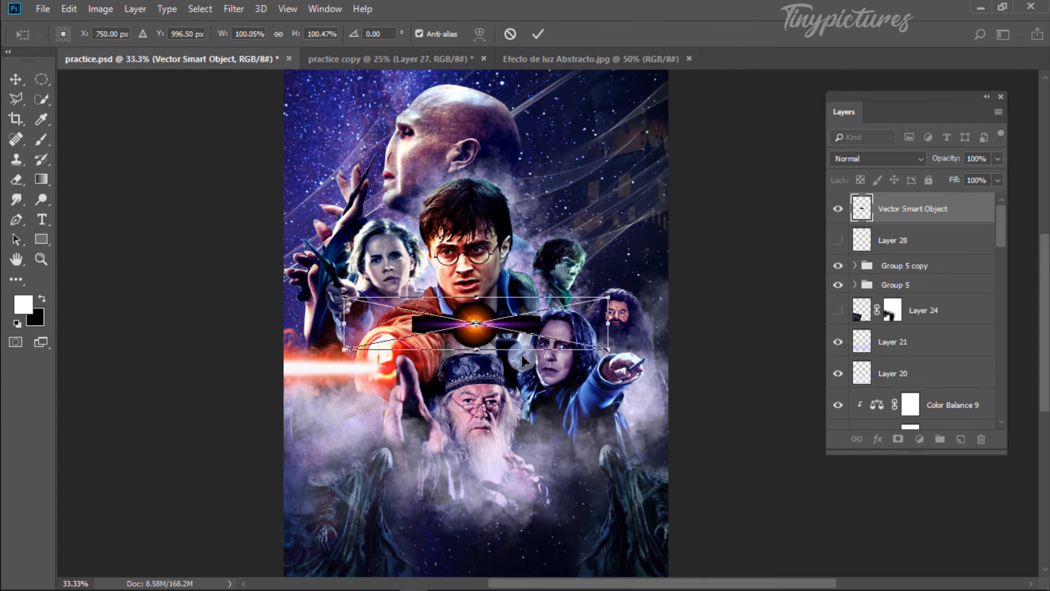
pyautogui.press('Return')
pyautogui.click(873, 159)
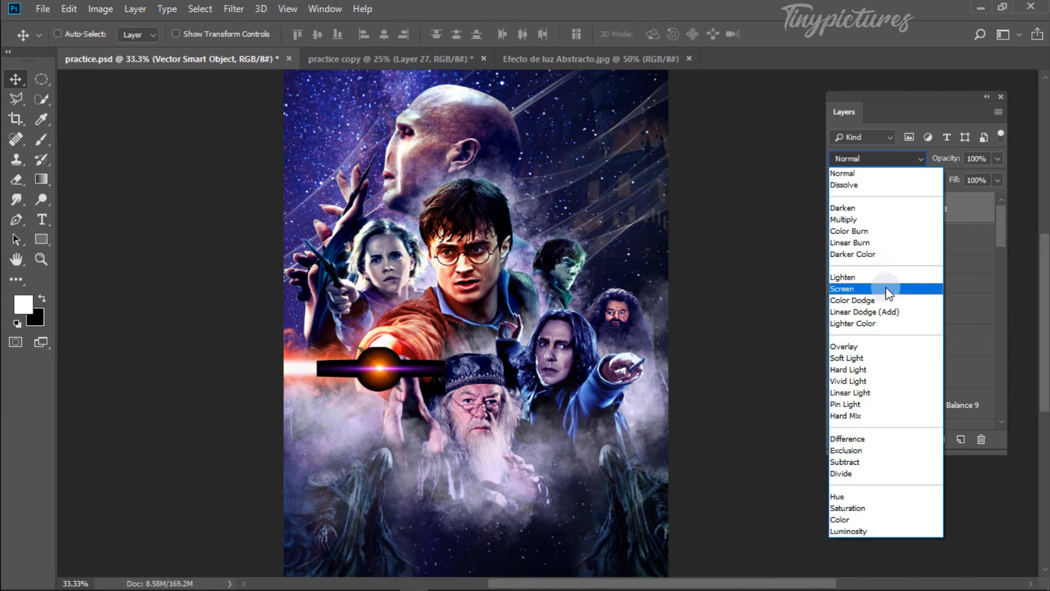
pyautogui.click(884, 287)
# - Scale and tilt the pasted pink flare, place it beside Voldemort's head and set its blend mode to Screen
pyautogui.moveTo(223, 34); pyautogui.dragTo(314, 35)
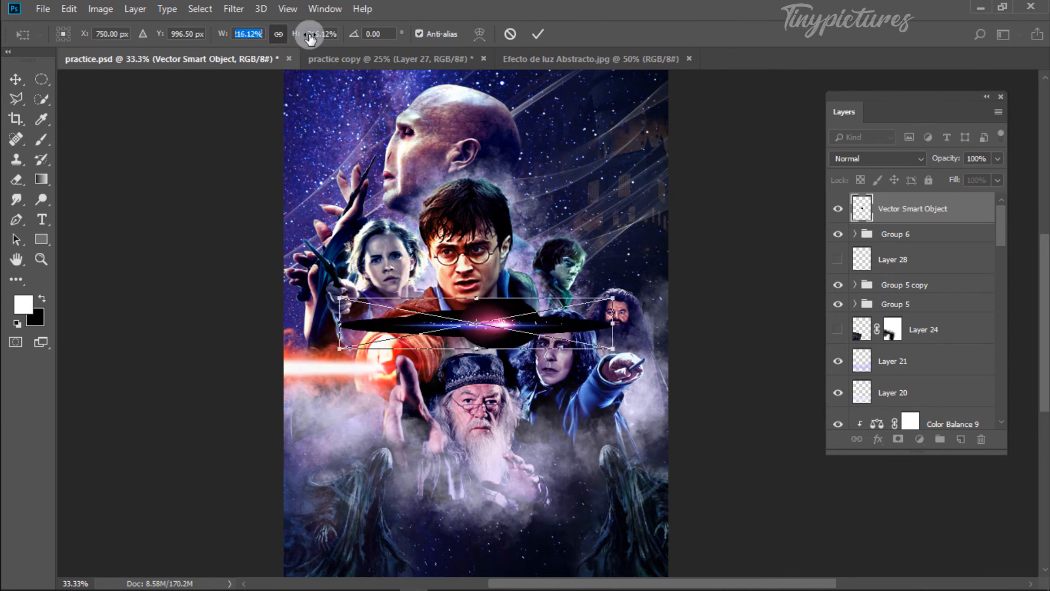
pyautogui.moveTo(468, 323); pyautogui.dragTo(551, 175)
pyautogui.moveTo(710, 146); pyautogui.dragTo(428, 273)
pyautogui.moveTo(423, 220); pyautogui.dragTo(470, 204)
pyautogui.press('Return')
pyautogui.click(864, 160)
pyautogui.click(868, 285)
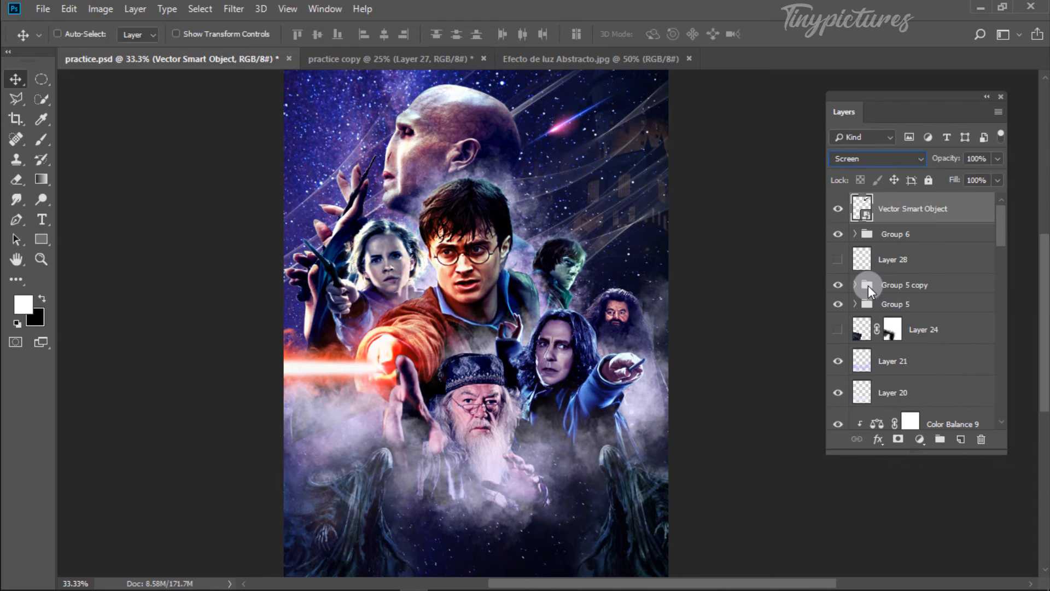
# - Move the flare Smart Object layer just above Layer 9, duplicate the flare in the sky and scale the copy down
pyautogui.moveTo(961, 216); pyautogui.dragTo(923, 365)
pyautogui.moveTo(563, 122); pyautogui.dragTo(553, 225)
pyautogui.hotkey('ctrl', 't')
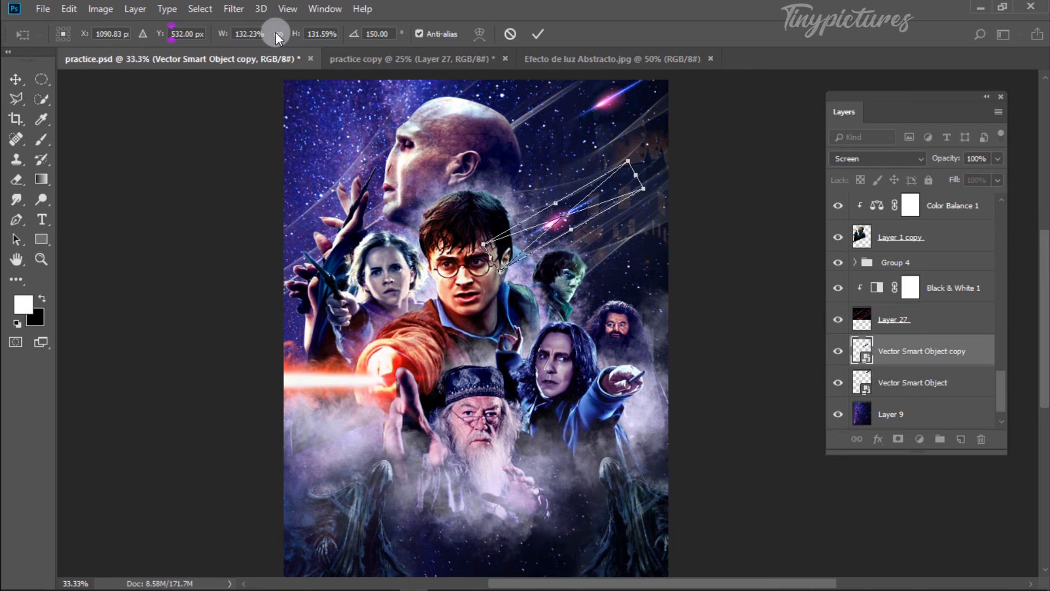
pyautogui.moveTo(224, 32); pyautogui.dragTo(175, 35)
pyautogui.press('Return')
# - Move the small flare copy to the poster's left side and scatter further duplicates of it across the sky on both sides
pyautogui.moveTo(562, 215); pyautogui.dragTo(296, 330)
pyautogui.keyDown('alt'); pyautogui.moveTo(295, 330); pyautogui.dragTo(322, 207); pyautogui.keyUp('alt')
pyautogui.keyDown('alt'); pyautogui.moveTo(322, 208); pyautogui.dragTo(596, 303); pyautogui.keyUp('alt')
pyautogui.keyDown('alt'); pyautogui.moveTo(596, 303); pyautogui.dragTo(645, 199); pyautogui.keyUp('alt')
pyautogui.keyDown('alt'); pyautogui.moveTo(646, 199); pyautogui.dragTo(667, 293); pyautogui.keyUp('alt')
# - Shrink and reshape the newest flare copy and place it in the sky just above Hagrid's head
pyautogui.hotkey('ctrl', 't')
pyautogui.hotkey('ctrl', '+')
pyautogui.hotkey('ctrl', '+')
pyautogui.hotkey('ctrl', '+')
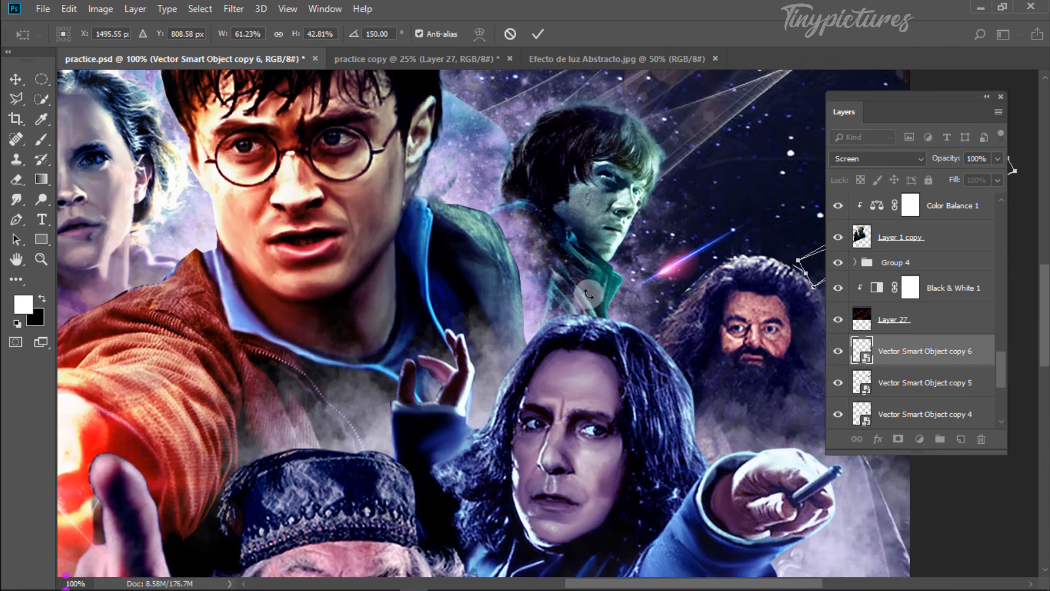
pyautogui.moveTo(766, 257); pyautogui.dragTo(358, 319)
pyautogui.moveTo(507, 301); pyautogui.dragTo(496, 281)
pyautogui.moveTo(596, 219); pyautogui.dragTo(747, 139)
pyautogui.moveTo(626, 202); pyautogui.dragTo(452, 270)
pyautogui.press('Return')
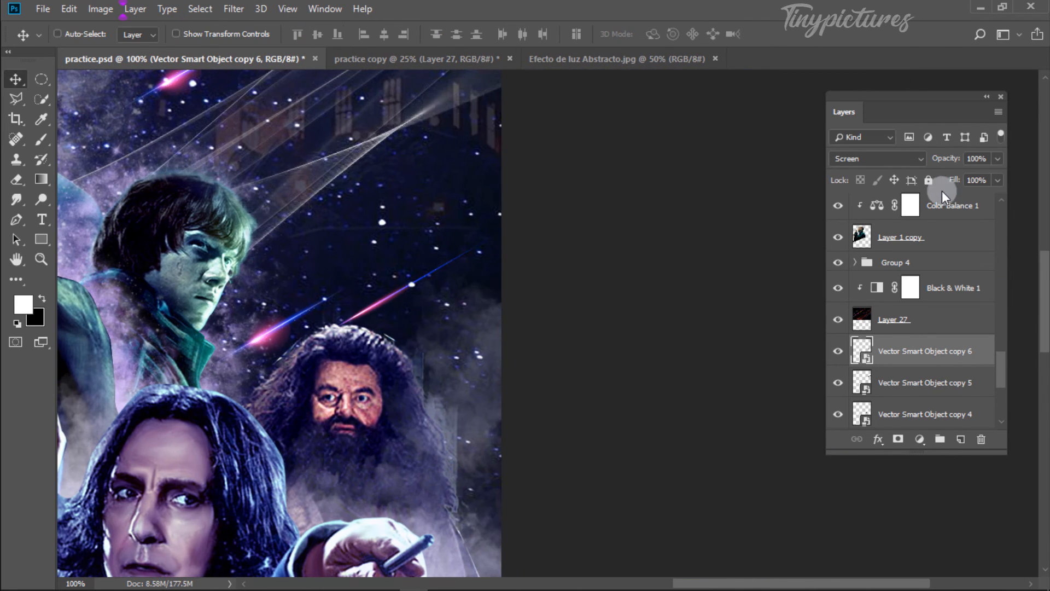
# - Set the fill of the flare above Hagrid to 43% and duplicate it a little higher in the sky
pyautogui.moveTo(954, 180); pyautogui.dragTo(912, 185)
pyautogui.hotkey('ctrl', '-')
pyautogui.hotkey('ctrl', '-')
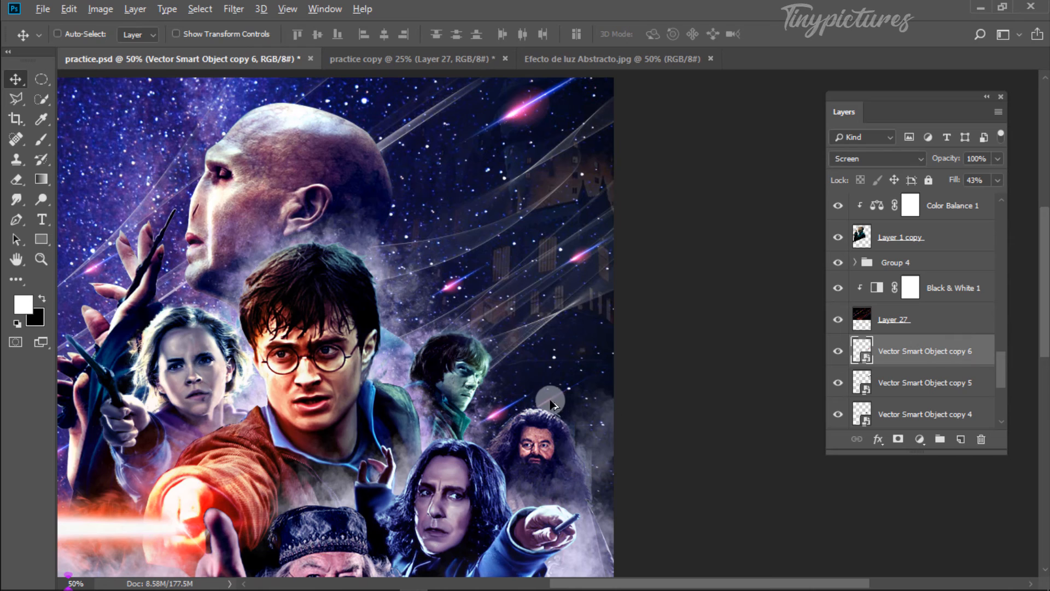
pyautogui.keyDown('alt'); pyautogui.moveTo(549, 398); pyautogui.dragTo(525, 335); pyautogui.keyUp('alt')
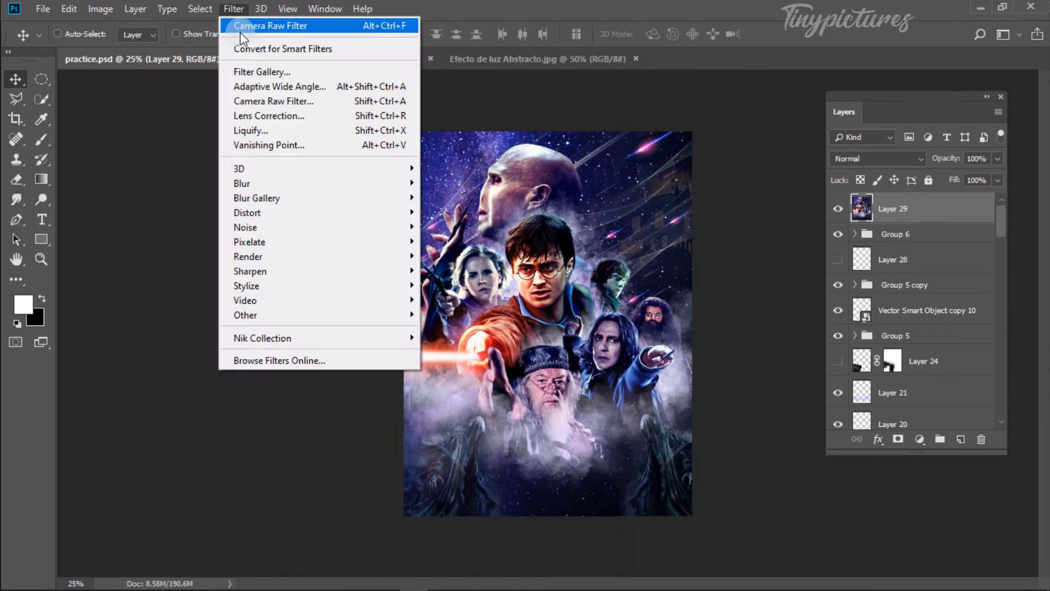
# - Apply the Camera Raw Filter to Layer 29, lowering the texture, raising the clarity slightly and shifting the tint a little toward magenta
pyautogui.click(240, 18)
pyautogui.scroll(-3, 799, 383)
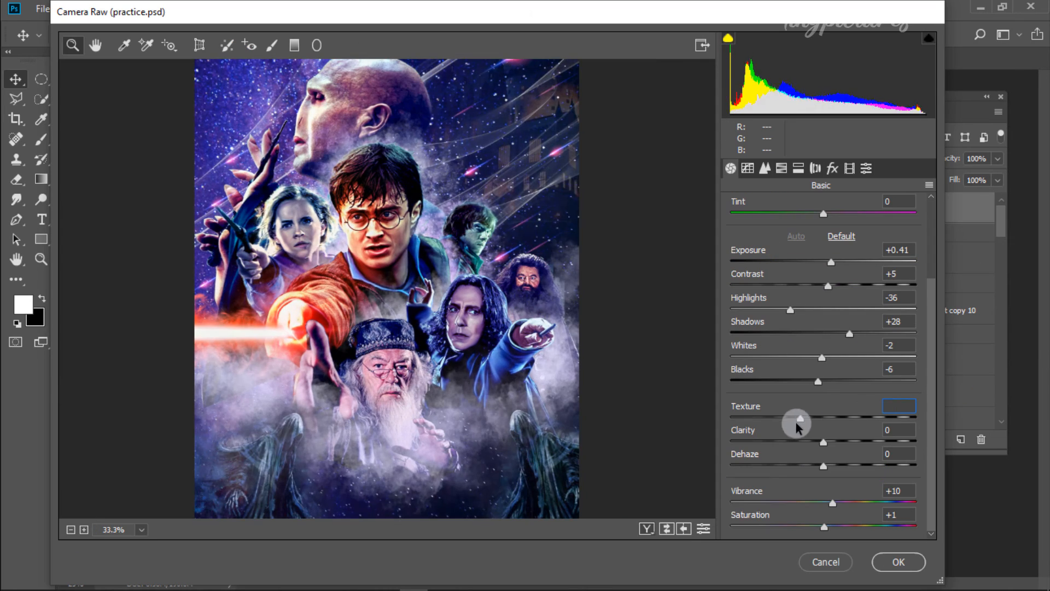
pyautogui.moveTo(823, 442); pyautogui.dragTo(837, 458)
pyautogui.moveTo(806, 419); pyautogui.dragTo(784, 424)
pyautogui.moveTo(830, 442); pyautogui.dragTo(839, 443)
pyautogui.moveTo(823, 466)
pyautogui.mouseDown()
pyautogui.moveTo(862, 450)
pyautogui.moveTo(824, 465)
pyautogui.mouseUp()
pyautogui.moveTo(839, 443); pyautogui.dragTo(830, 444)
pyautogui.moveTo(784, 420); pyautogui.dragTo(790, 423)
pyautogui.scroll(3, 787, 383)
pyautogui.moveTo(824, 294); pyautogui.dragTo(830, 322)
pyautogui.click(901, 563)
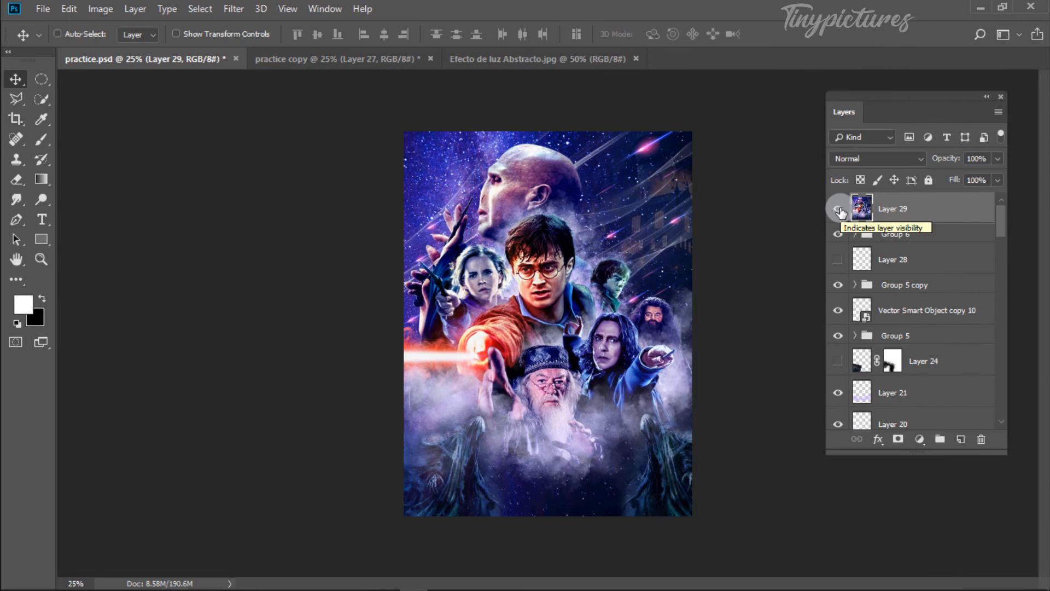
# - Duplicate Layer 29, start a Field Blur on the copy and place the first pin on Harry's face with no blur
pyautogui.hotkey('ctrl', 'j')
pyautogui.click(233, 9)
pyautogui.moveTo(328, 198)
pyautogui.click(465, 198)
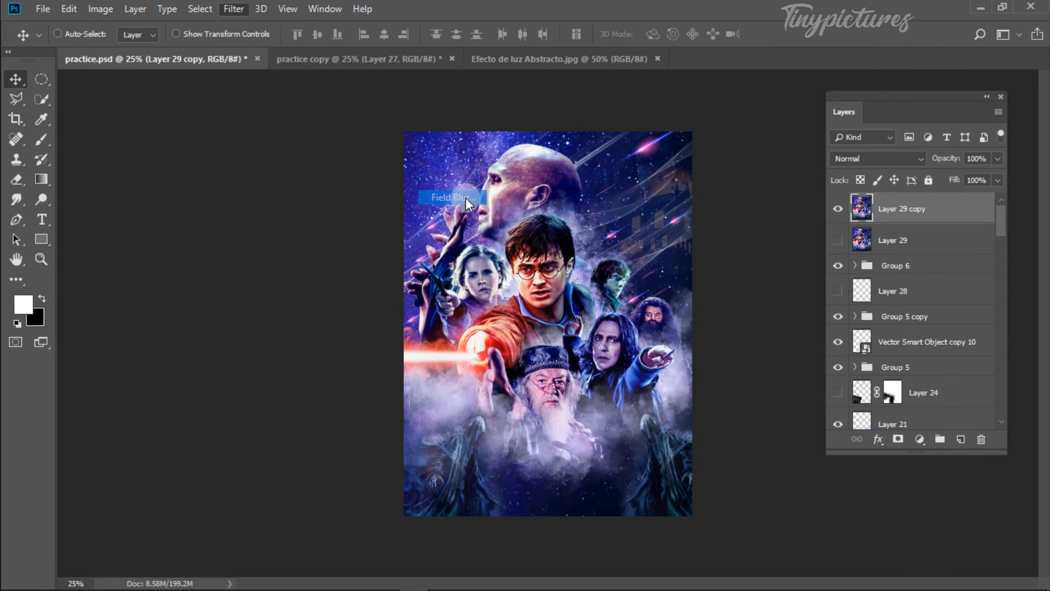
pyautogui.moveTo(436, 323); pyautogui.dragTo(424, 278)
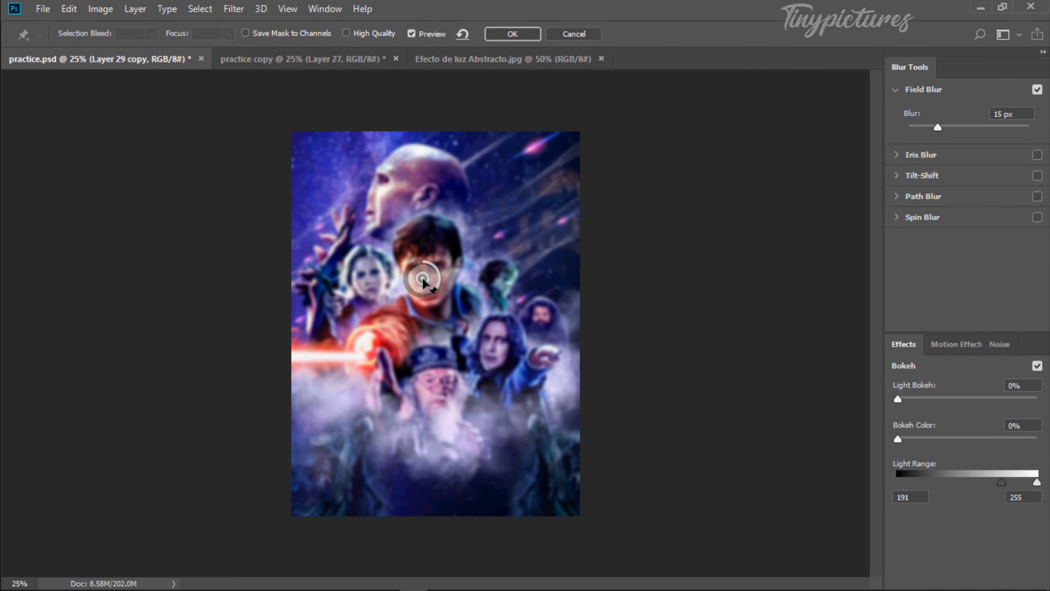
pyautogui.moveTo(928, 140); pyautogui.dragTo(902, 132)
# - Add Field Blur pins of 15 px near the poster's upper-right and upper-left corners
pyautogui.click(543, 173)
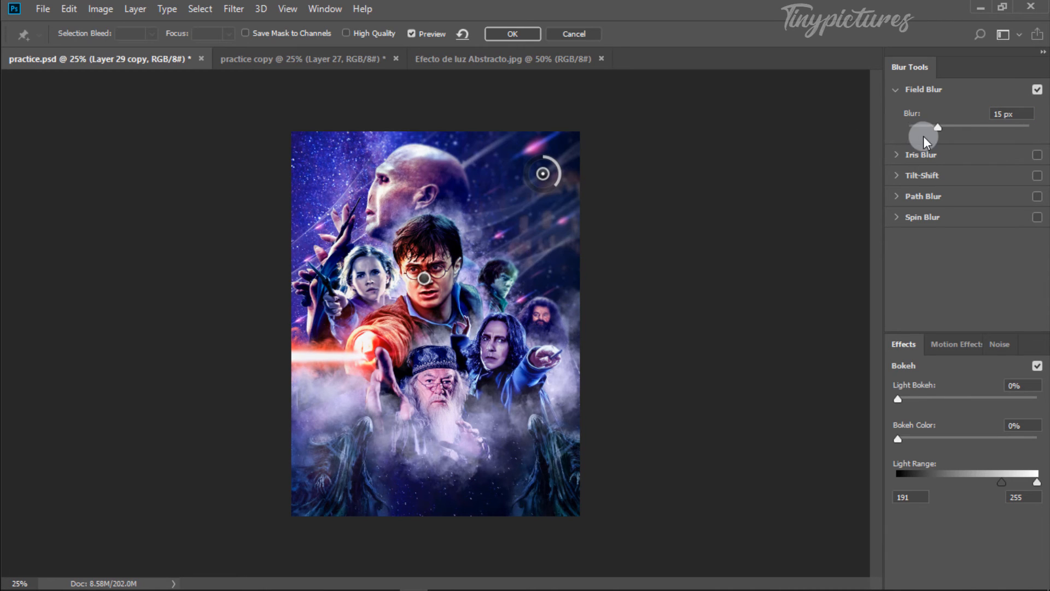
pyautogui.click(298, 141)
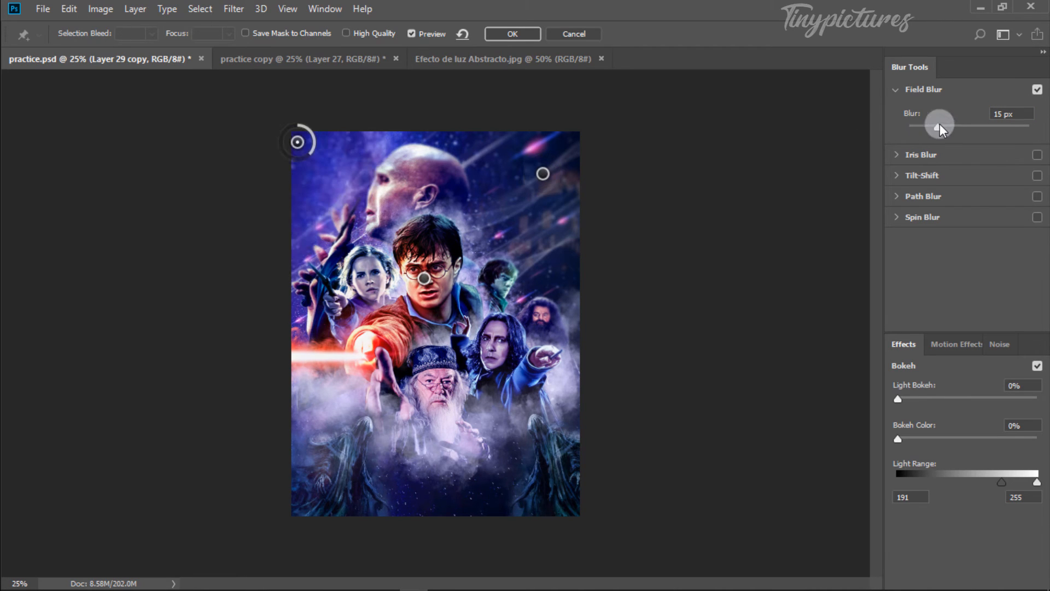
pyautogui.moveTo(940, 124); pyautogui.dragTo(937, 126)
pyautogui.moveTo(543, 173); pyautogui.dragTo(554, 159)
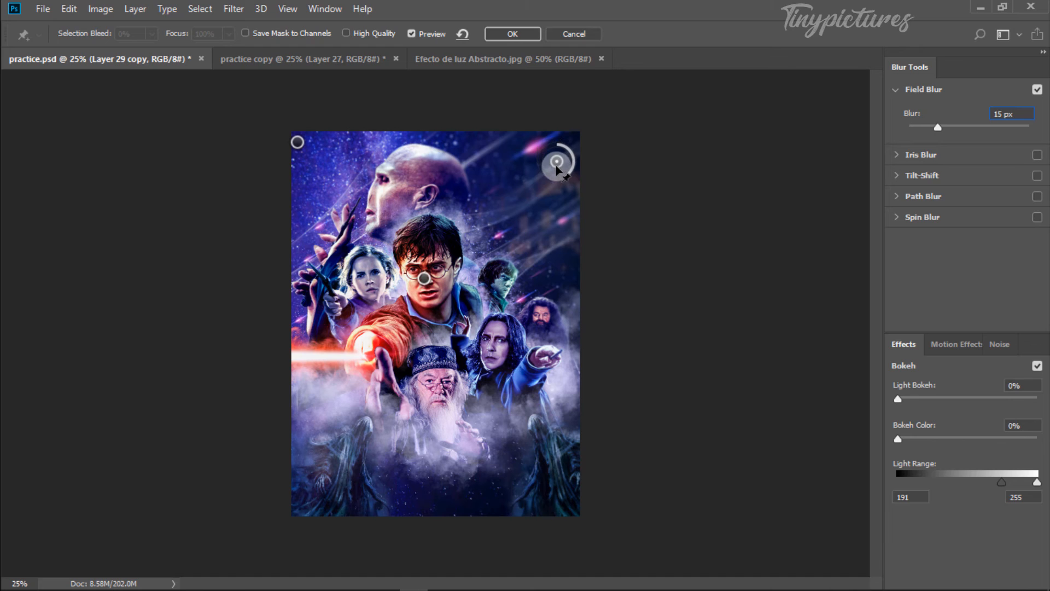
# - Add blur pins over the two dementors at the bottom of the poster, reducing the blur of the left one
pyautogui.click(365, 429)
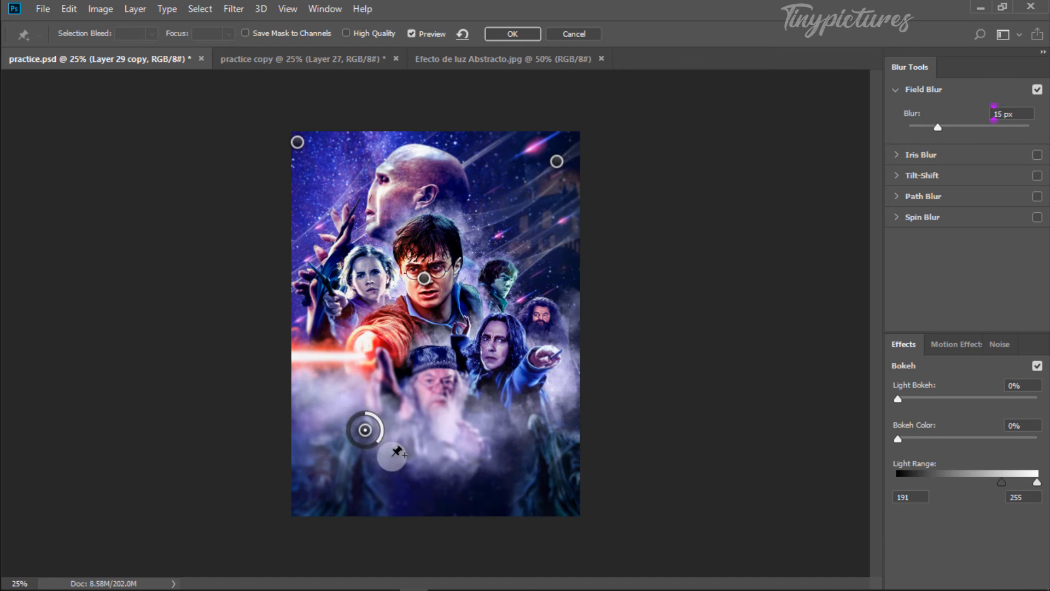
pyautogui.moveTo(936, 129)
pyautogui.mouseDown()
pyautogui.moveTo(910, 130)
pyautogui.moveTo(921, 127)
pyautogui.mouseUp()
pyautogui.click(540, 428)
# - Add low-blur pins on Harry's chest, his wand hand and the outer end of the red beam, using 4 px on the beam end
pyautogui.click(380, 348)
pyautogui.click(435, 320)
pyautogui.moveTo(381, 349); pyautogui.dragTo(355, 355)
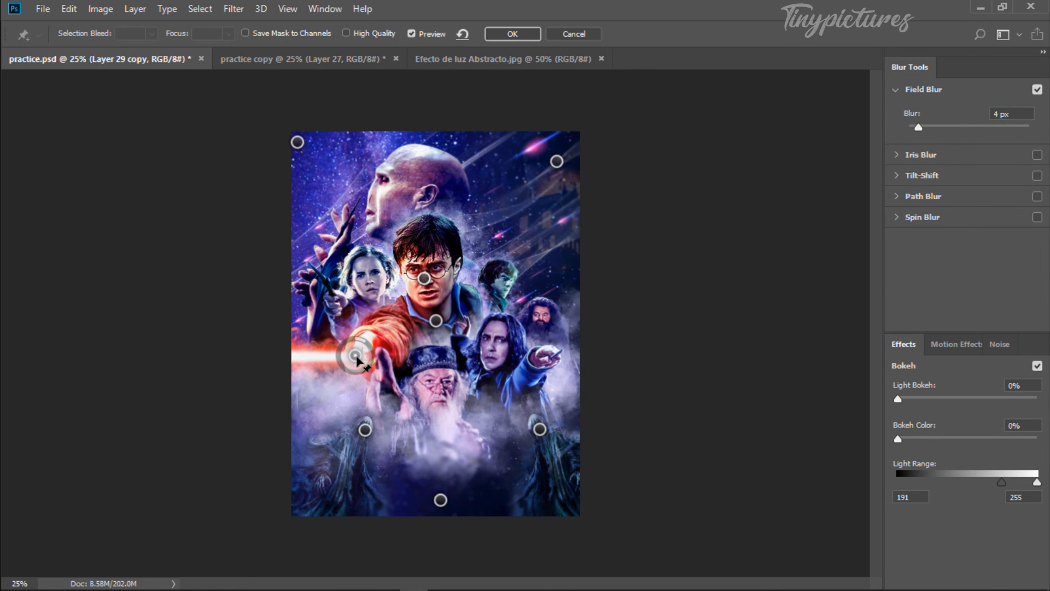
pyautogui.click(301, 354)
pyautogui.moveTo(937, 127); pyautogui.dragTo(898, 130)
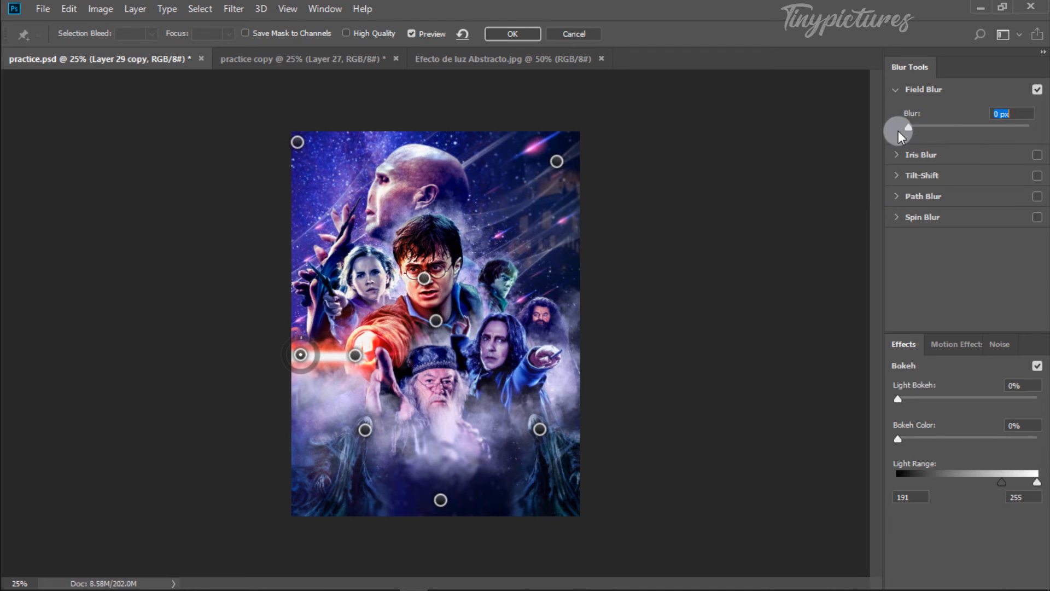
pyautogui.moveTo(307, 360); pyautogui.dragTo(309, 359)
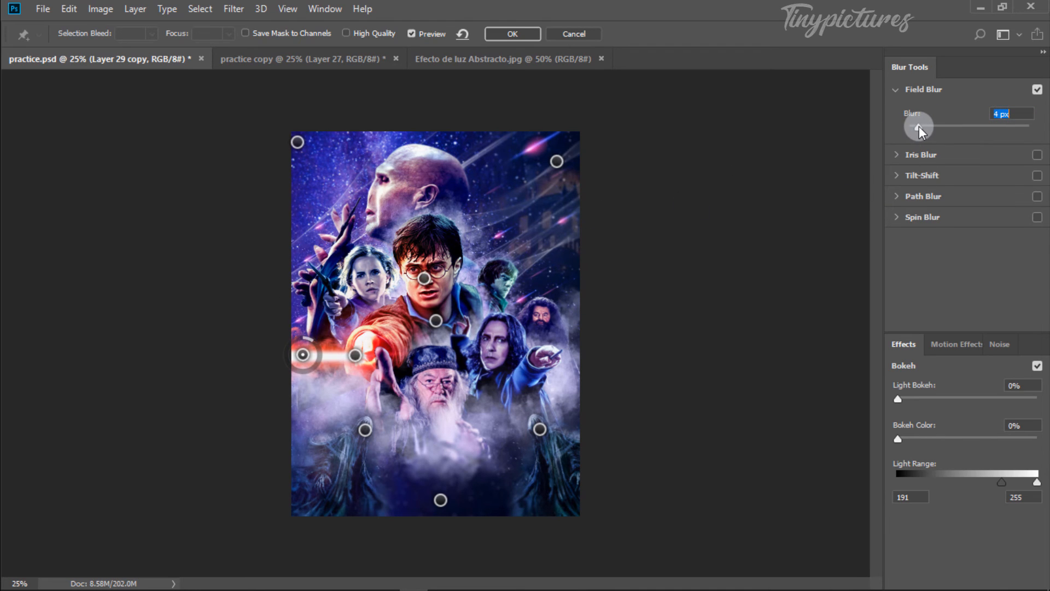
# - Add a blur pin in the sky near the left edge and reduce the blur of the upper-left corner pin
pyautogui.click(306, 216)
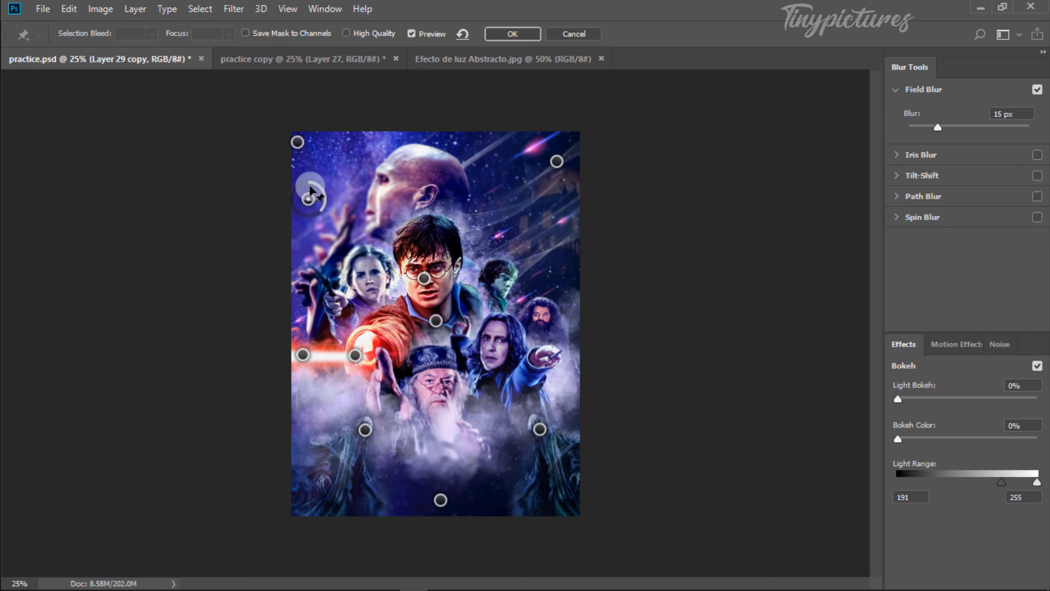
pyautogui.click(297, 141)
pyautogui.moveTo(934, 126); pyautogui.dragTo(917, 129)
pyautogui.click(307, 217)
# - Add a 4 px pin left of Voldemort's face and a 3 px pin on his wand hand, shifting the left-edge pin outward
pyautogui.click(369, 183)
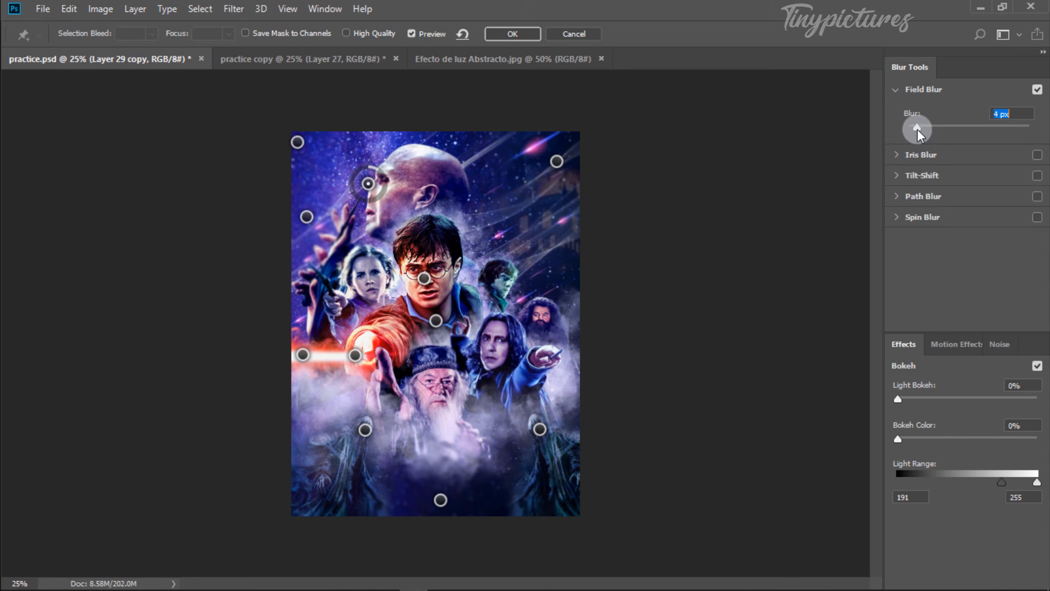
pyautogui.moveTo(370, 185); pyautogui.dragTo(346, 190)
pyautogui.moveTo(307, 219); pyautogui.dragTo(297, 214)
pyautogui.click(332, 232)
pyautogui.moveTo(937, 128); pyautogui.dragTo(916, 126)
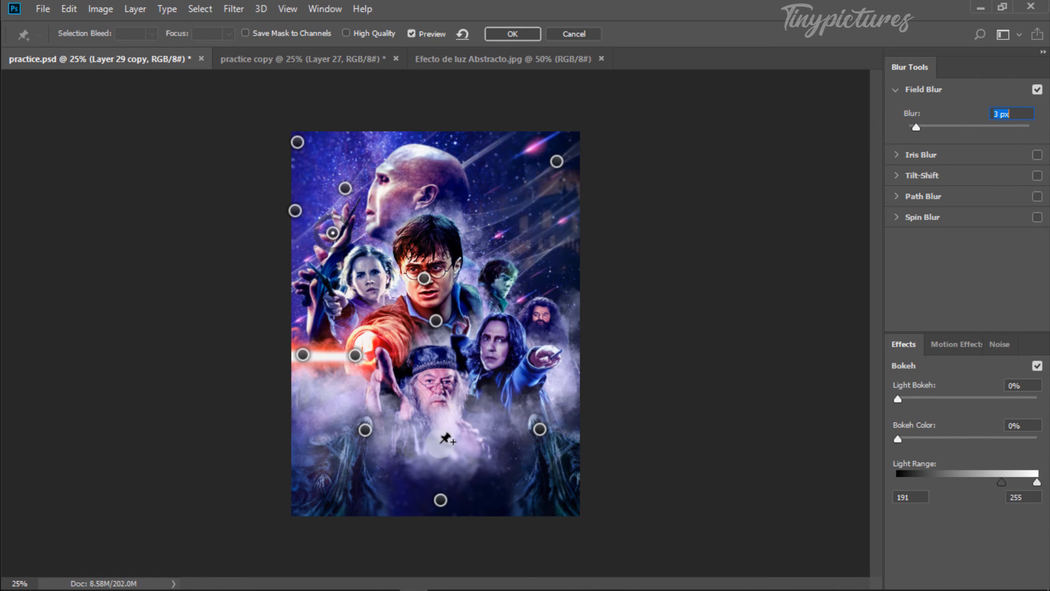
# - Add blur pins of 5 px beside Harry's jacket, 6 px beside his hair and 1 px on Ron's face
pyautogui.click(463, 324)
pyautogui.moveTo(936, 126); pyautogui.dragTo(917, 126)
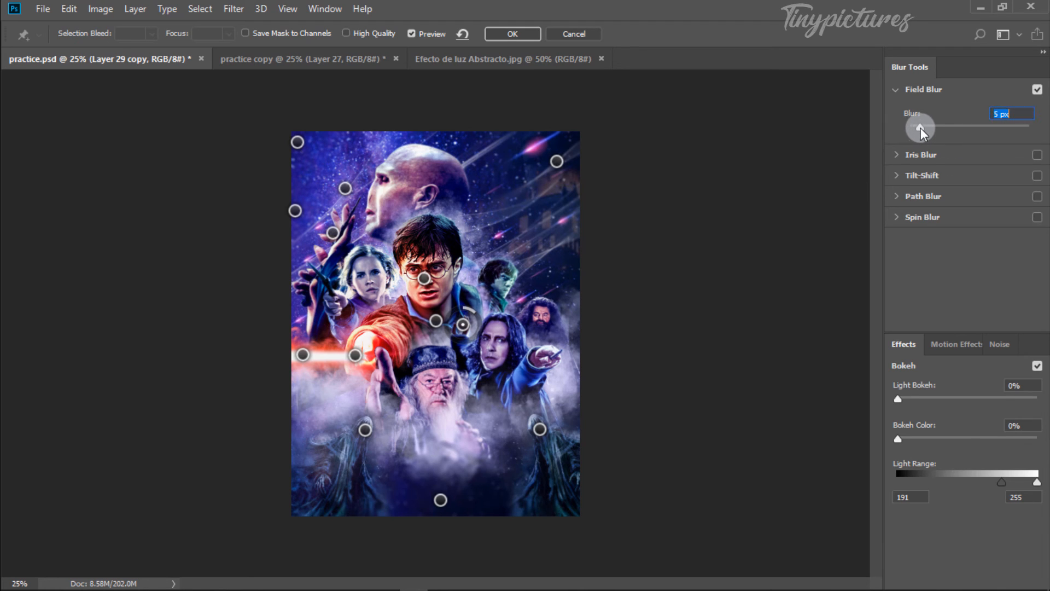
pyautogui.click(468, 245)
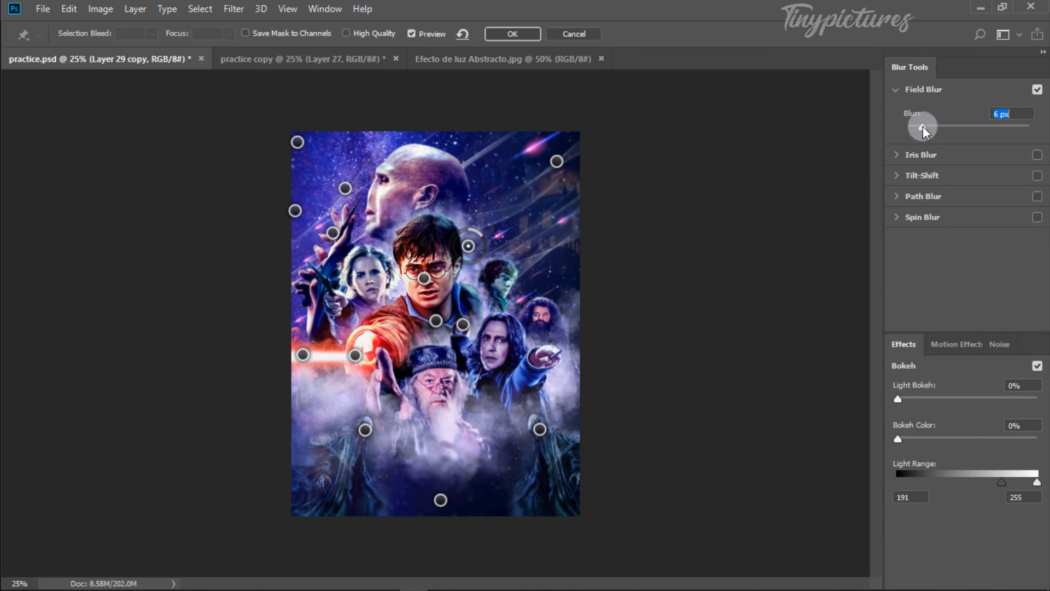
pyautogui.click(912, 128)
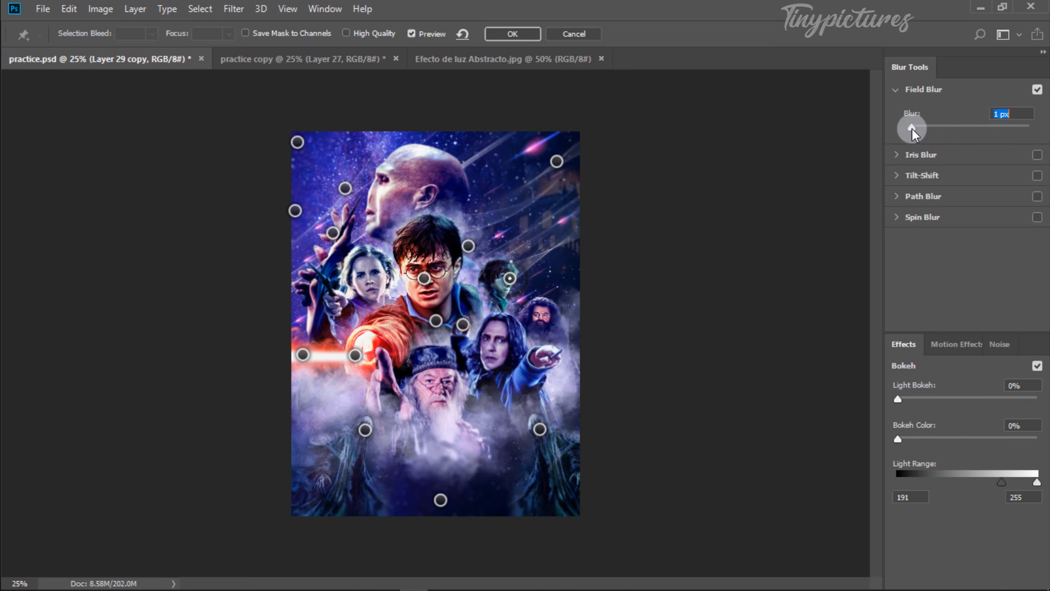
# - Add blur pins on Hagrid's face and in the sky above him, reducing the blur of both
pyautogui.click(543, 313)
pyautogui.click(915, 128)
pyautogui.click(542, 270)
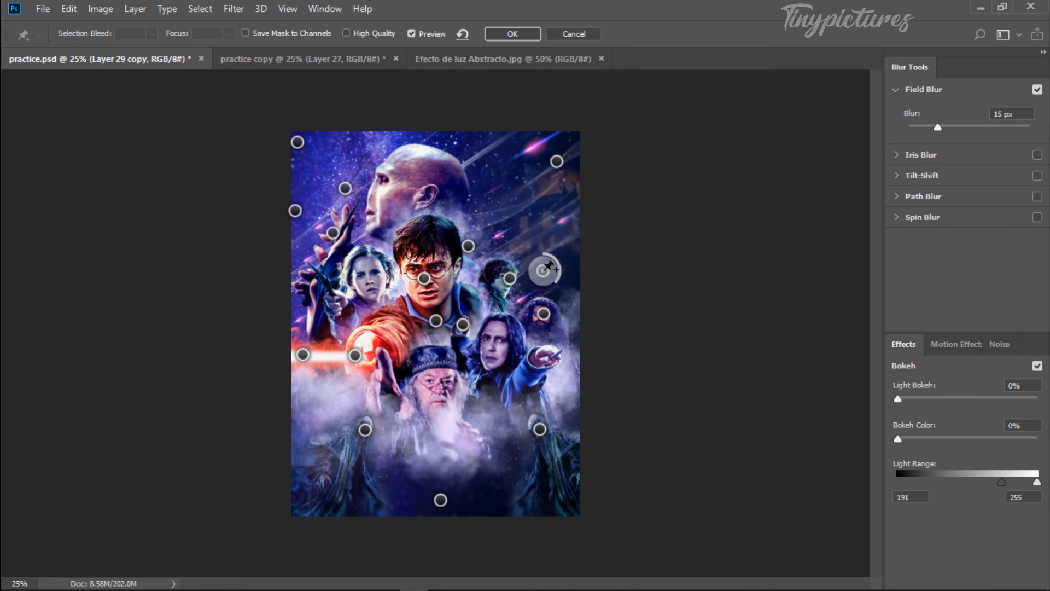
pyautogui.moveTo(940, 128); pyautogui.dragTo(911, 124)
# - Add blur pins of 3 px on Hermione's face and 2 px below it beside Harry's sleeve
pyautogui.click(370, 277)
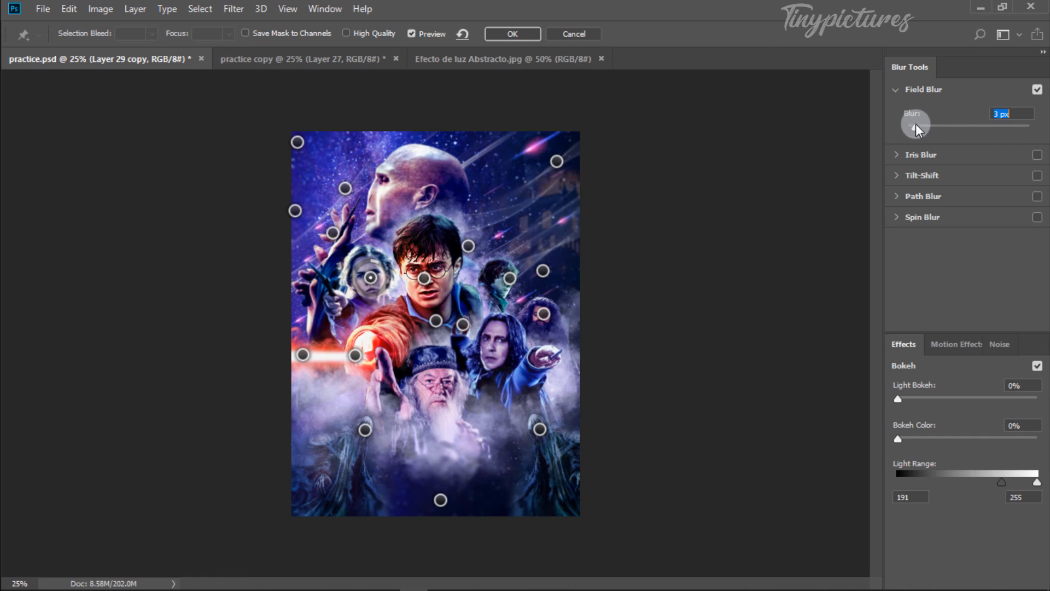
pyautogui.click(373, 310)
pyautogui.click(914, 127)
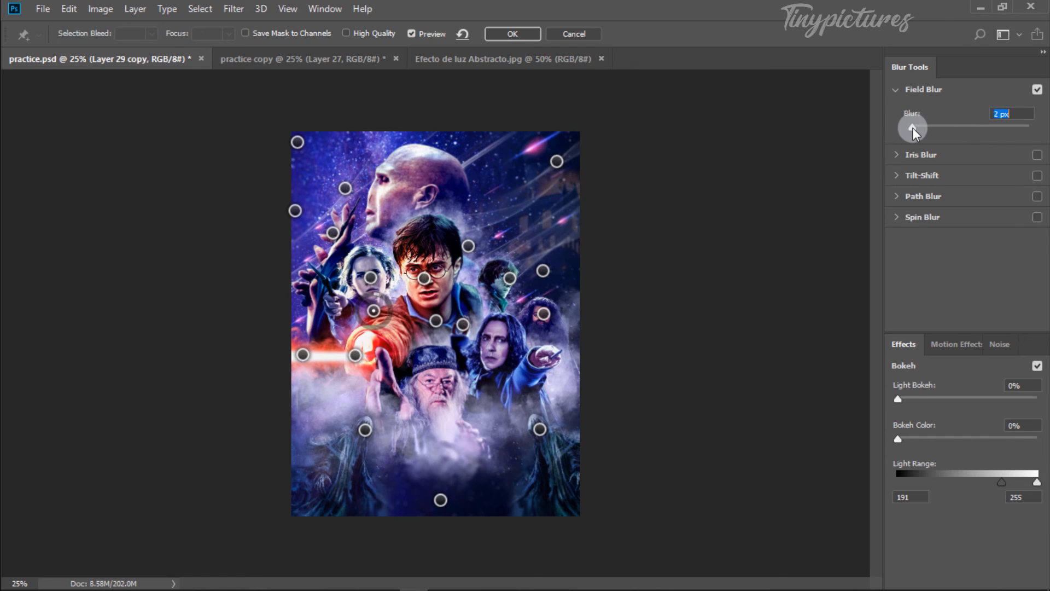
# - Add blur pins in the sky above Voldemort's head and on Dumbledore's face, Snape's face and Harry's outstretched arm
pyautogui.click(484, 141)
pyautogui.moveTo(913, 128)
pyautogui.mouseDown()
pyautogui.moveTo(893, 121)
pyautogui.moveTo(946, 126)
pyautogui.moveTo(932, 124)
pyautogui.mouseUp()
pyautogui.click(434, 390)
pyautogui.click(494, 349)
pyautogui.click(374, 346)
# - Add blur pins in the poster's two bottom corners, with 10 px at the right one, and apply the Field Blur
pyautogui.click(304, 512)
pyautogui.click(569, 502)
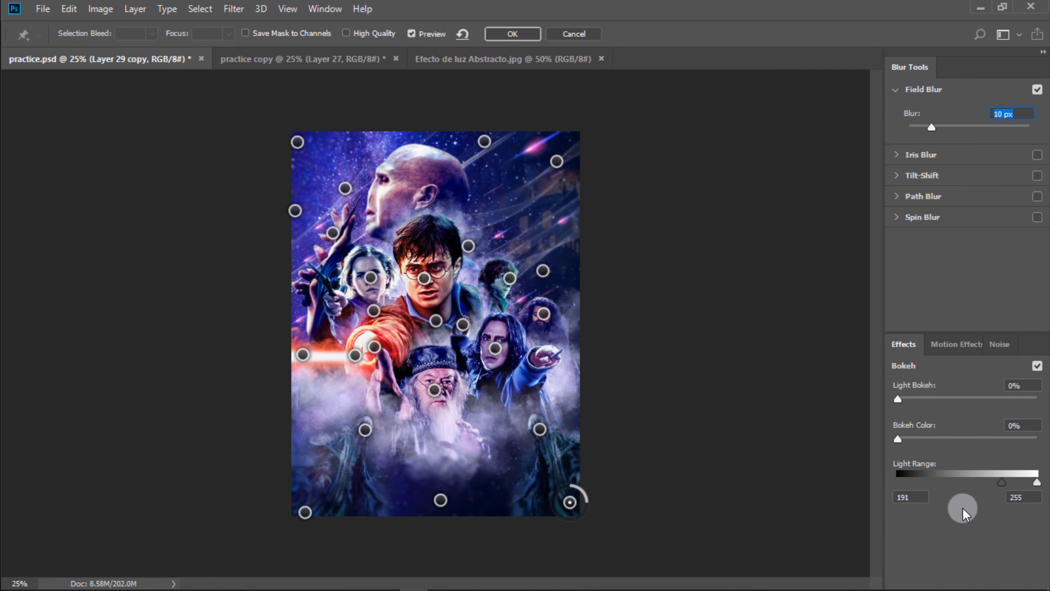
pyautogui.press('Return')
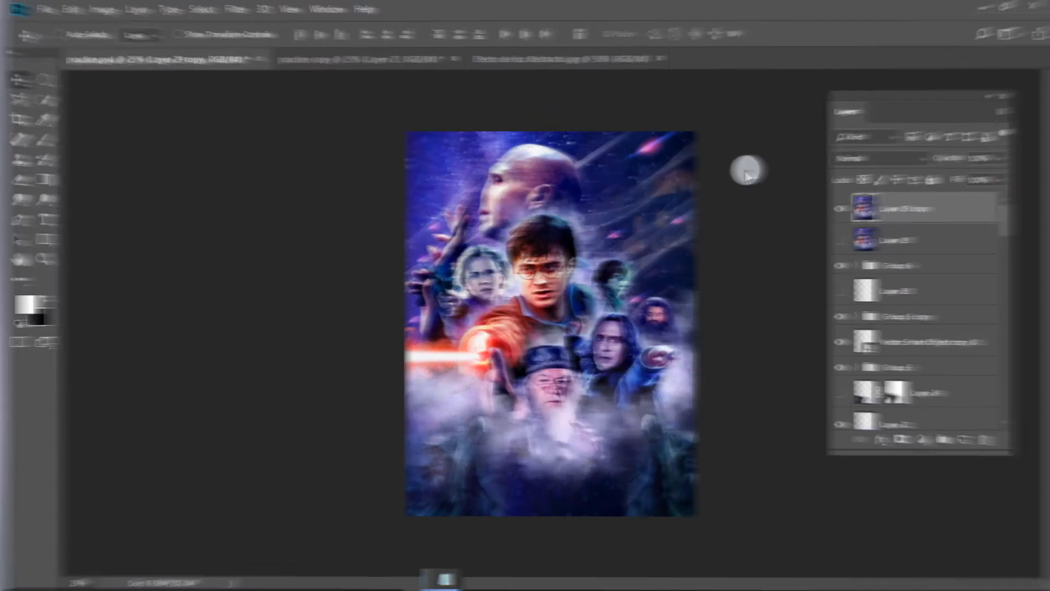